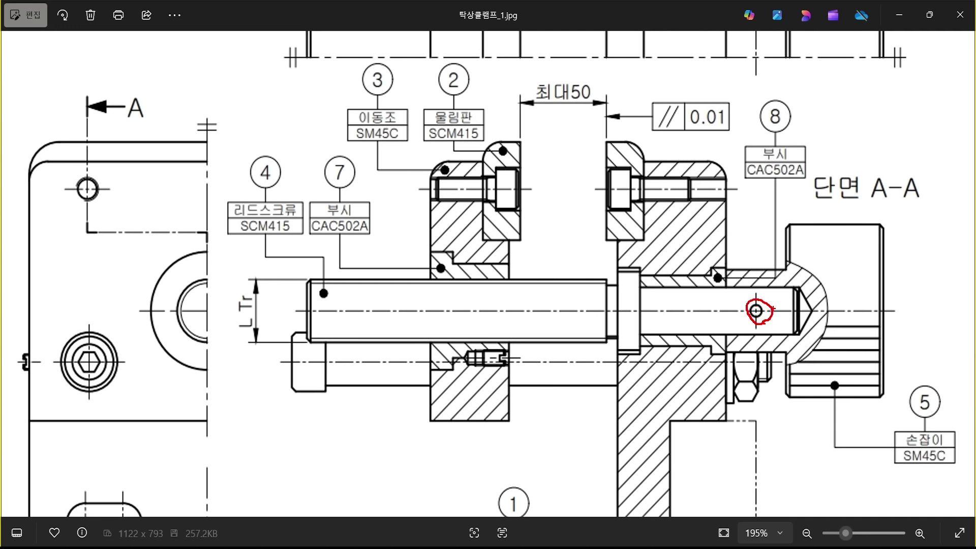
Examine the handle, pin hole, shaft end, collar and threaded section of the lead screw in section A-A, marking each.
mouse_move(816, 231)
left_mouse_down()
mouse_move(831, 258)
mouse_move(834, 222)
left_mouse_up()
mouse_move(697, 301)
left_mouse_down()
mouse_move(768, 313)
mouse_move(760, 322)
left_mouse_up()
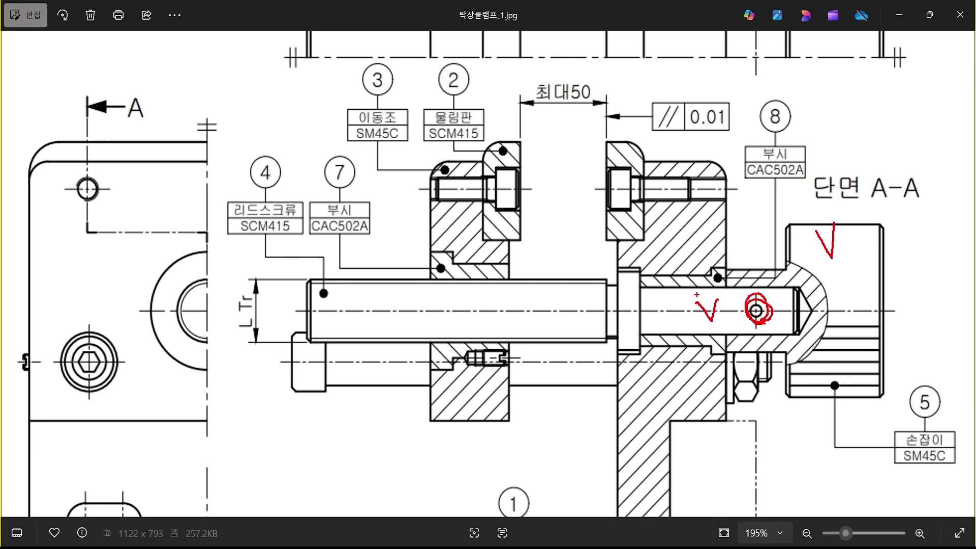
mouse_move(684, 297)
left_mouse_down()
mouse_move(665, 291)
mouse_move(685, 295)
left_mouse_up()
left_click_drag(644, 289, 799, 288)
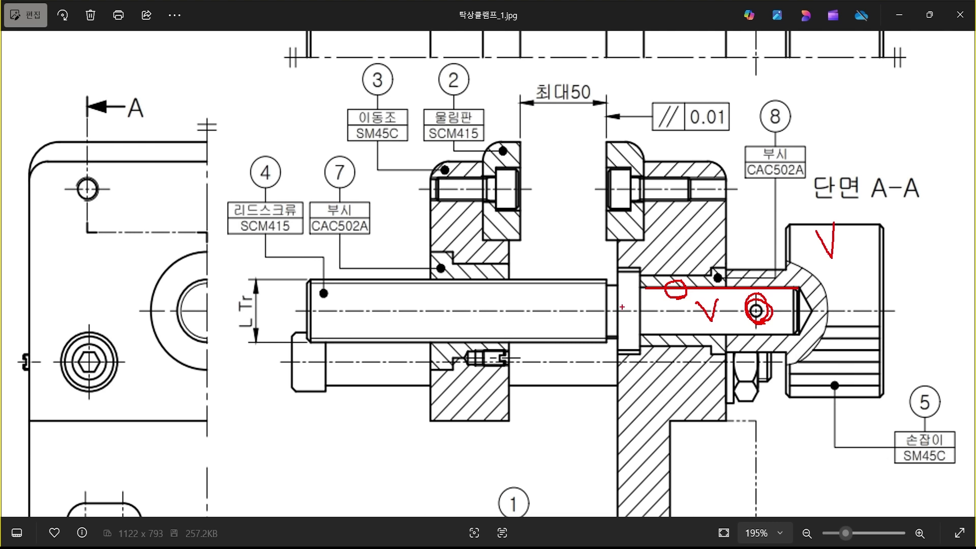
mouse_move(622, 307)
left_mouse_down()
mouse_move(633, 311)
mouse_move(626, 300)
mouse_move(605, 311)
mouse_move(621, 312)
left_mouse_up()
mouse_move(542, 313)
left_mouse_down()
mouse_move(515, 299)
mouse_move(498, 322)
left_mouse_up()
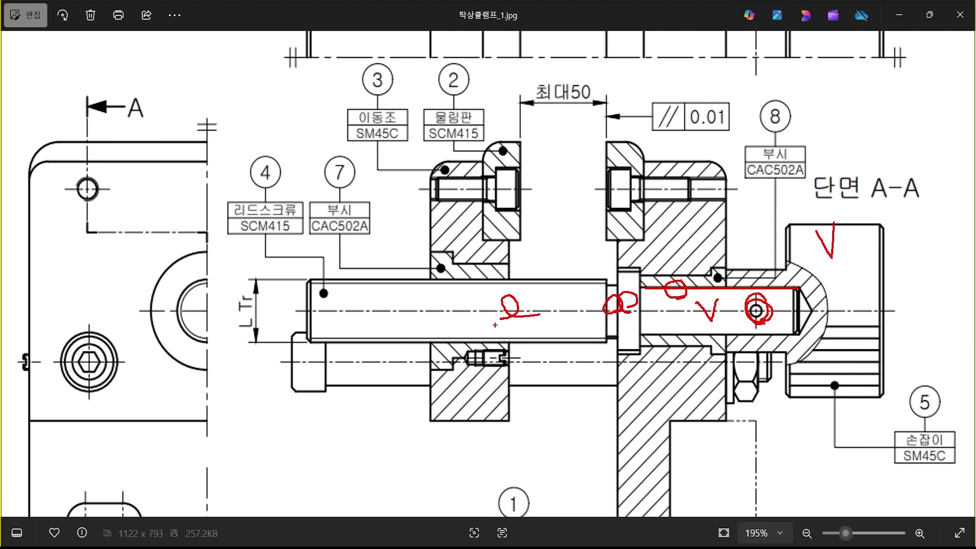
key("Escape")
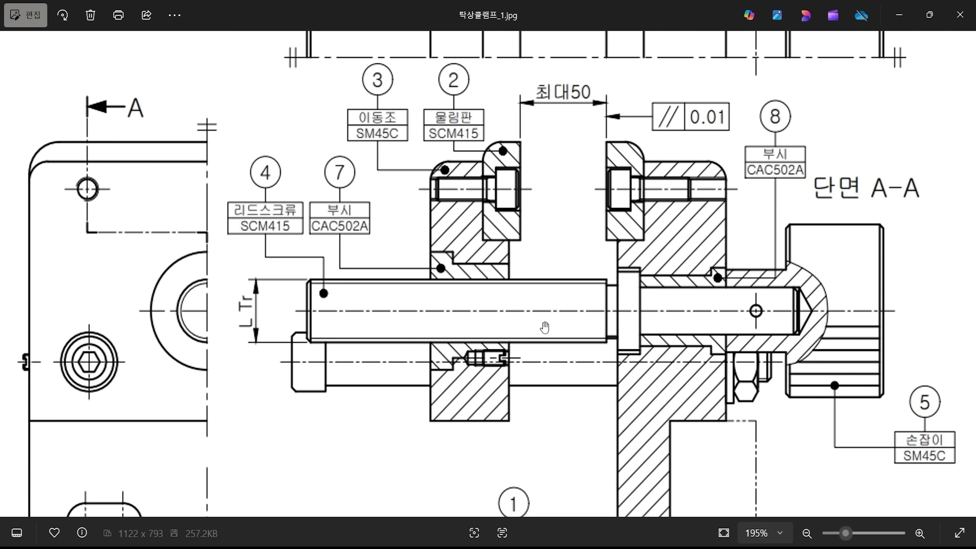
Mark out the overall length of the lead screw between its two ends in section A-A, then clear the marks.
key("ctrl+2")
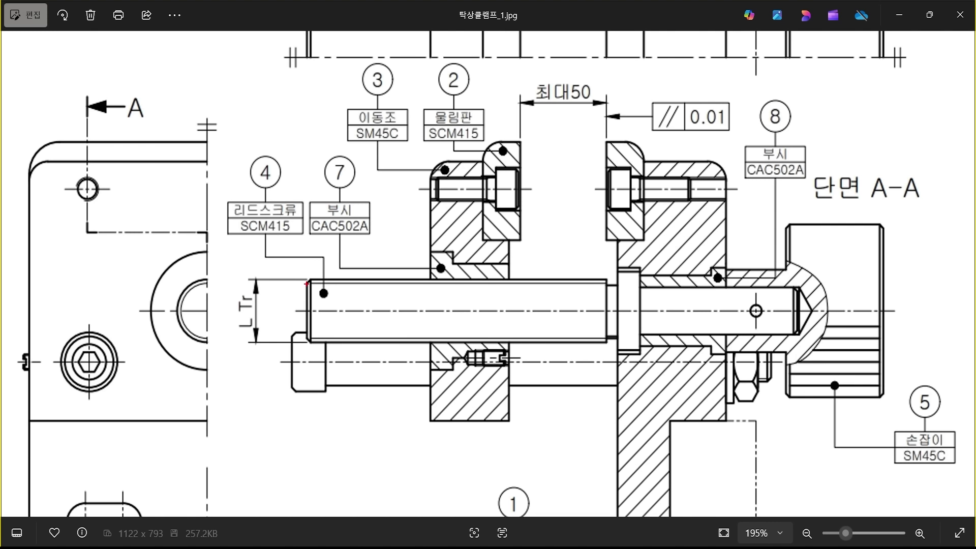
left_click_drag(307, 283, 306, 135)
key("Escape")
scroll(813, 305, "up", 3)
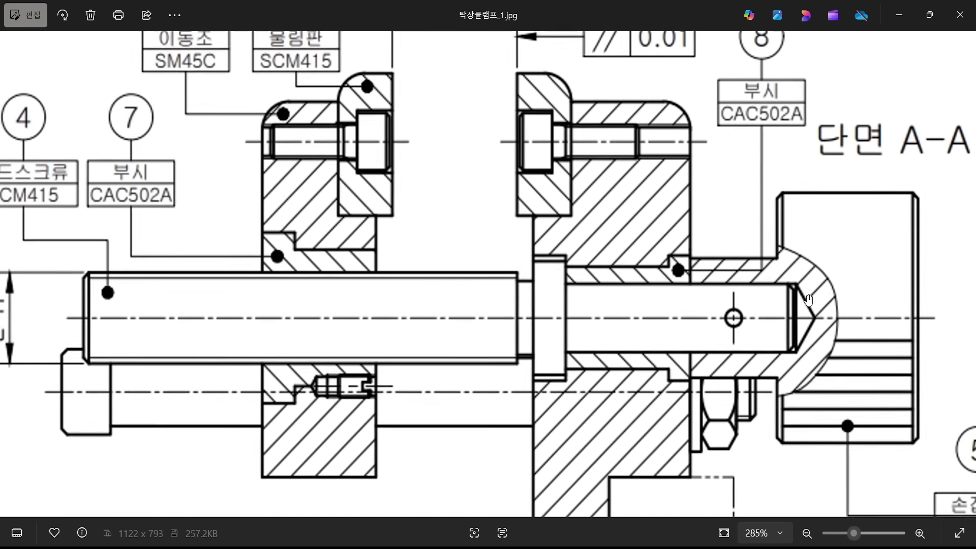
key("ctrl+2")
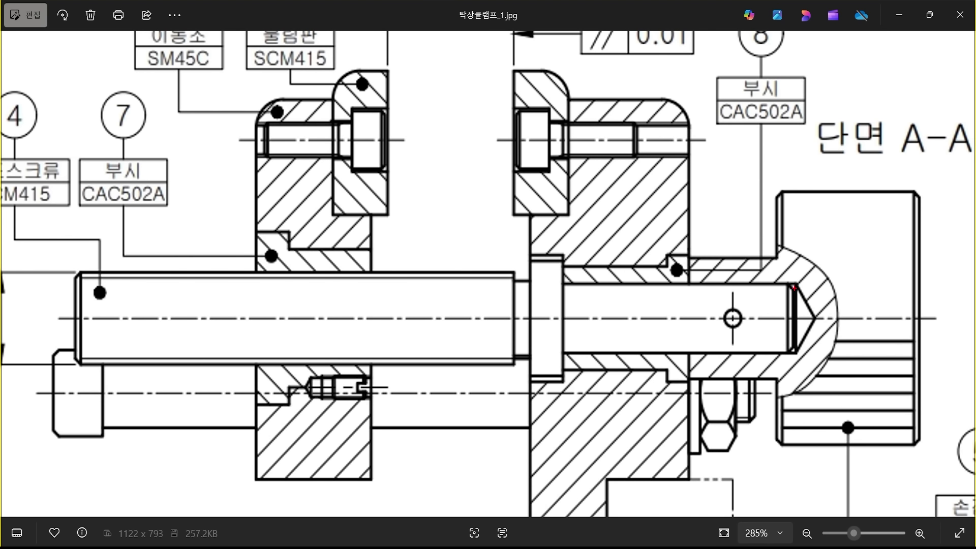
left_click_drag(794, 290, 794, 95)
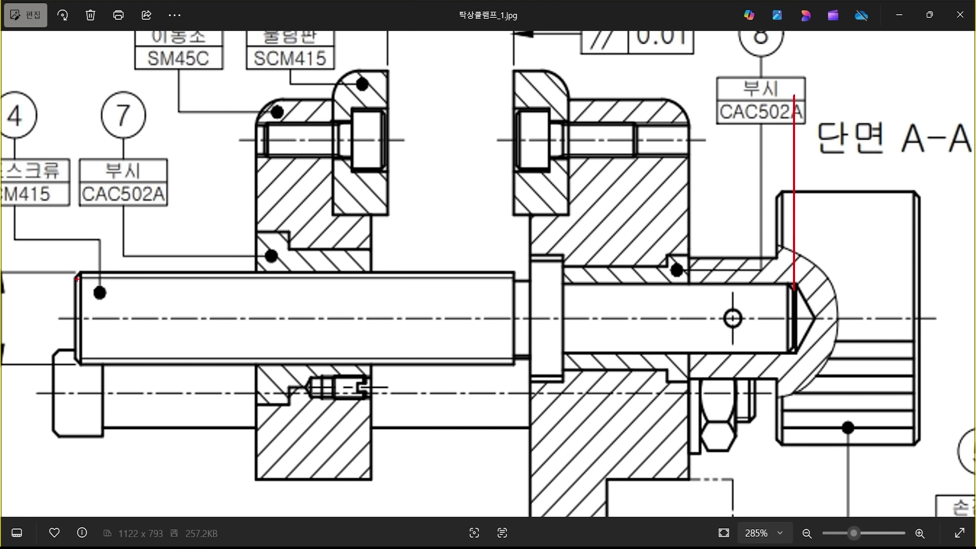
mouse_move(77, 277)
left_mouse_down()
mouse_move(77, 109)
mouse_move(82, 135)
mouse_move(790, 141)
left_mouse_up()
mouse_move(94, 126)
left_mouse_down()
mouse_move(77, 135)
mouse_move(95, 150)
left_mouse_up()
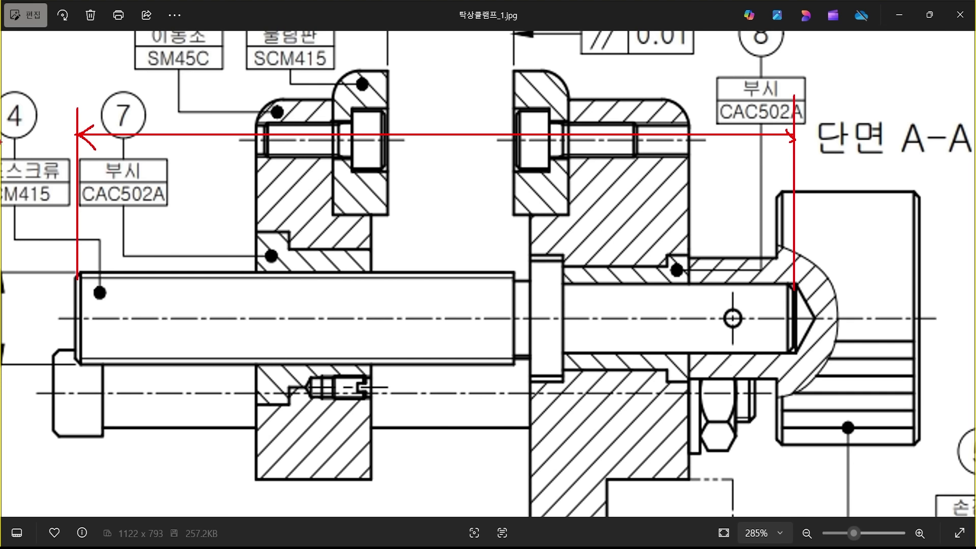
key("Escape")
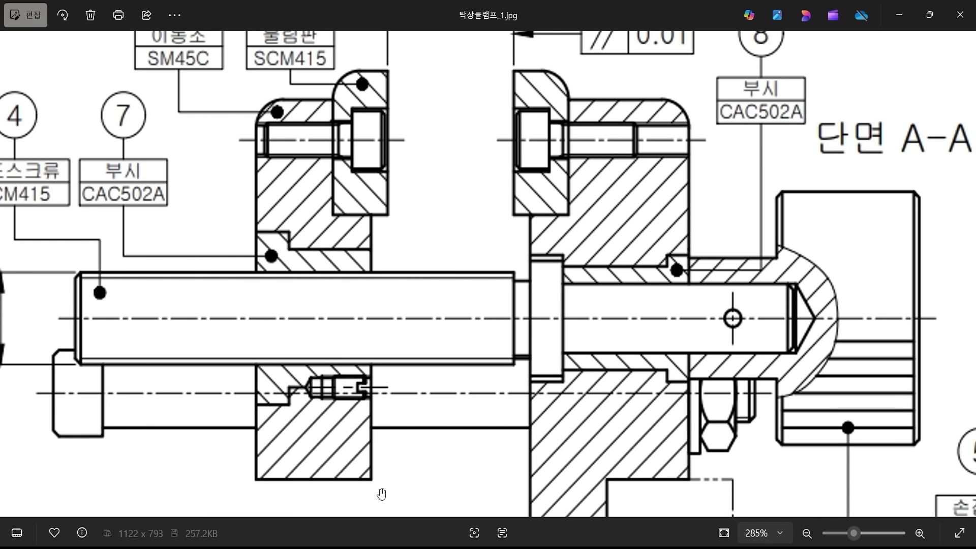
Switch to AutoCAD and draw a 131 mm horizontal line in the empty area between part 2 and the notes.
key("alt+Tab")
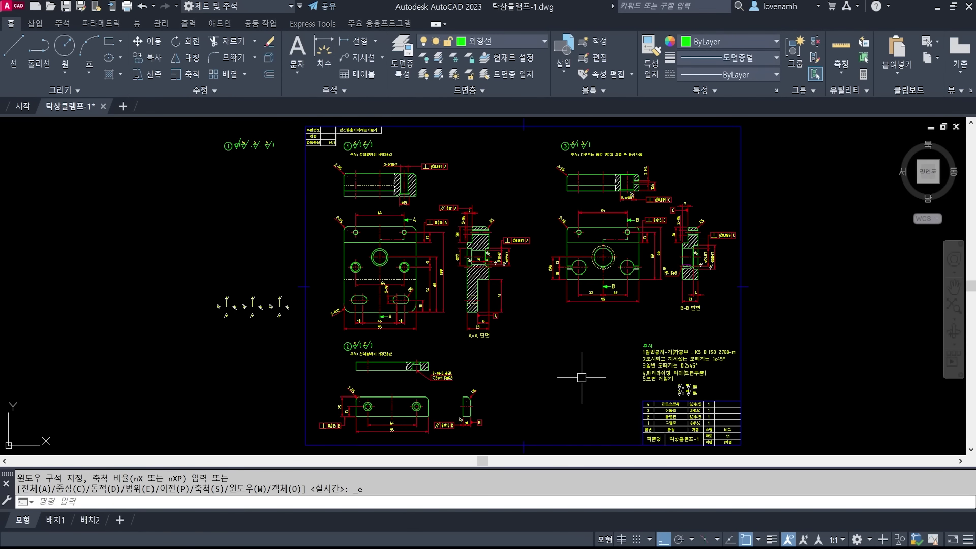
middle_click_drag(582, 377, 521, 286)
scroll(492, 285, "up", 4)
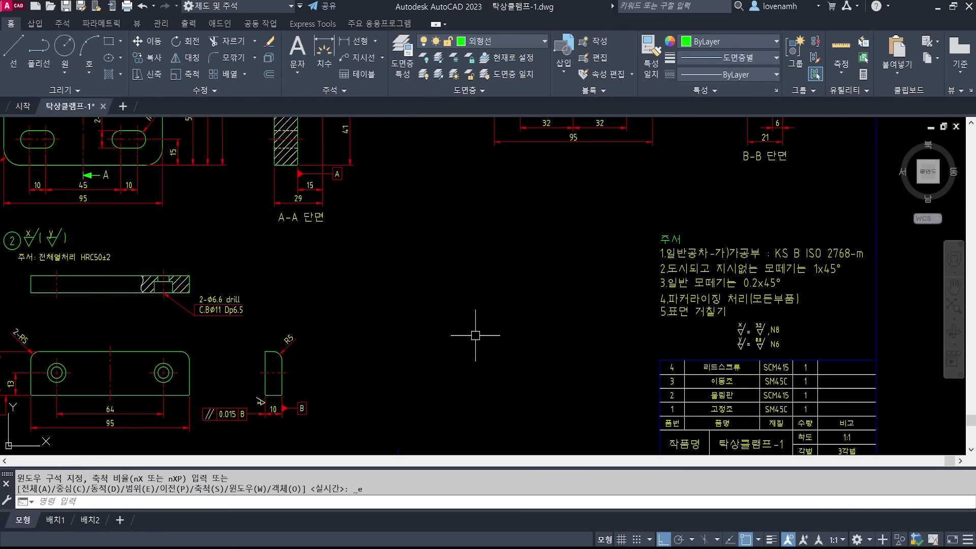
type("l")
key("Return")
left_click(400, 318)
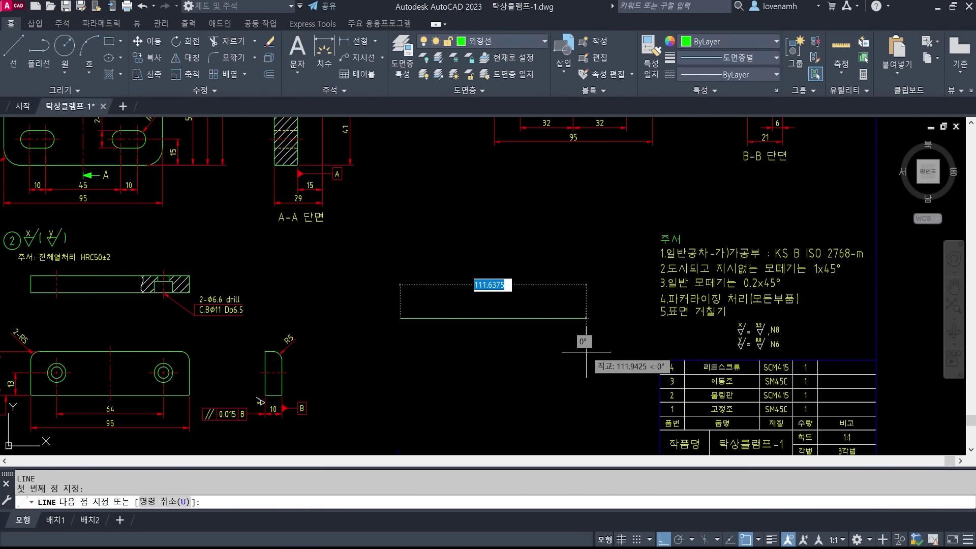
type("131")
key("Return")
key("Return")
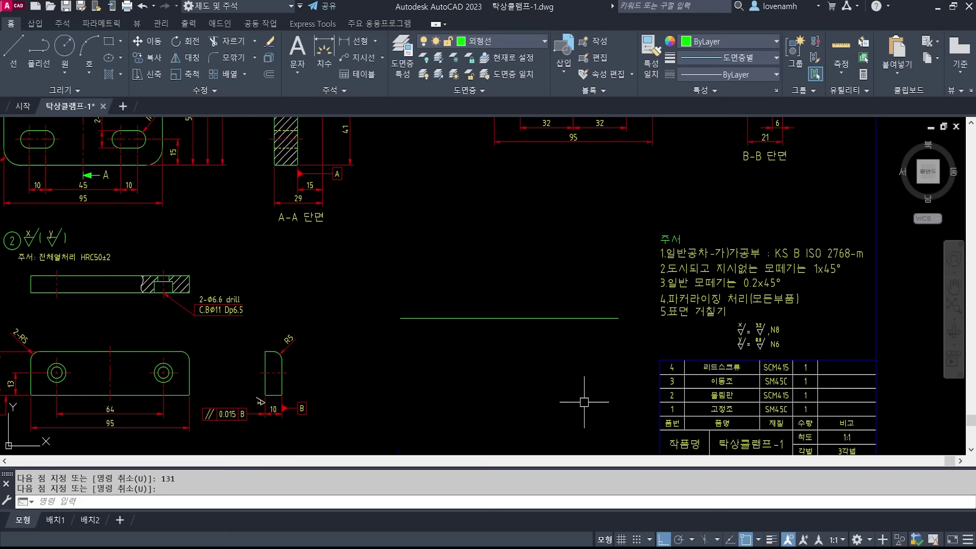
Move the 131 mm line horizontally toward part 2 and up within the empty drawing area.
key("Escape")
key("Escape")
type("m")
key("Return")
left_click(545, 341)
left_click(486, 266)
key("Return")
left_click(532, 277)
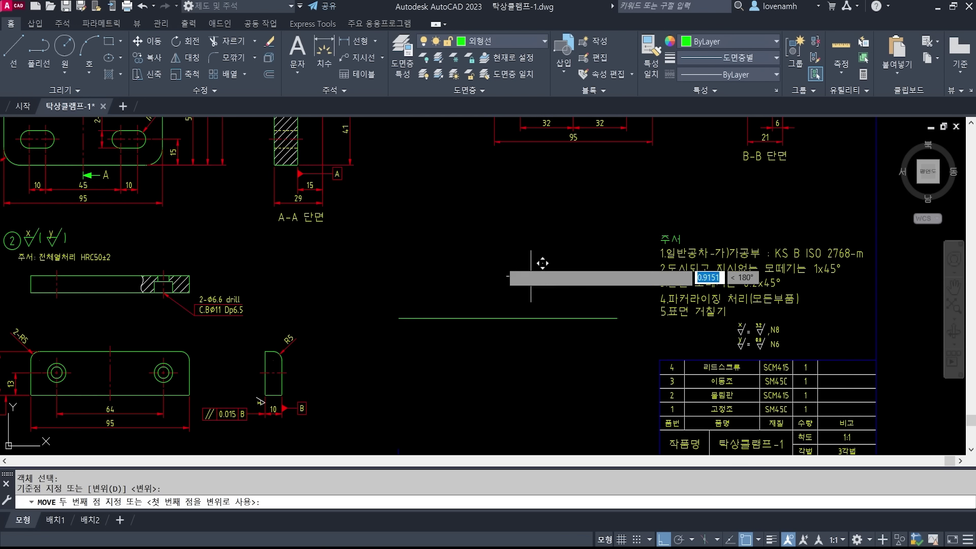
left_click(498, 265)
key("Return")
left_click(536, 359)
left_click(449, 272)
key("Return")
left_click(497, 290)
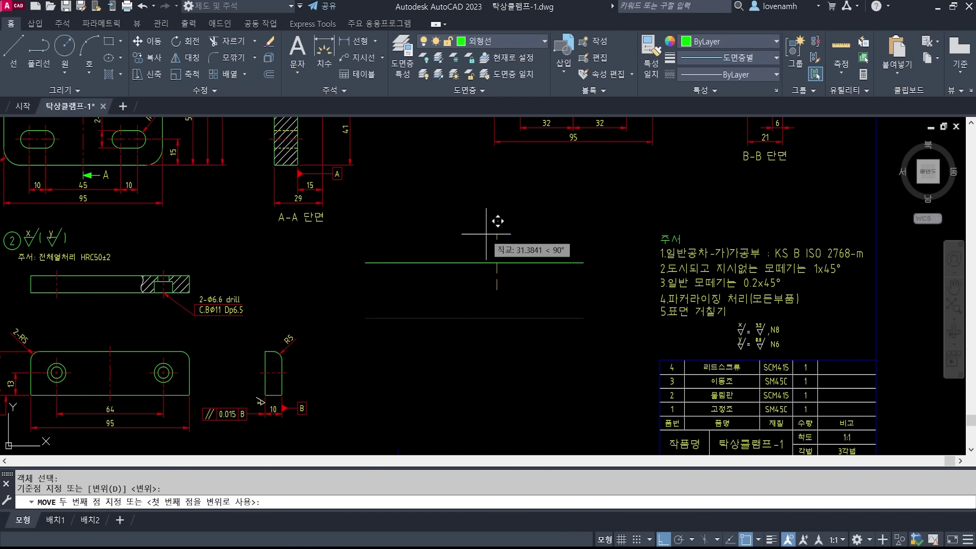
left_click(497, 255)
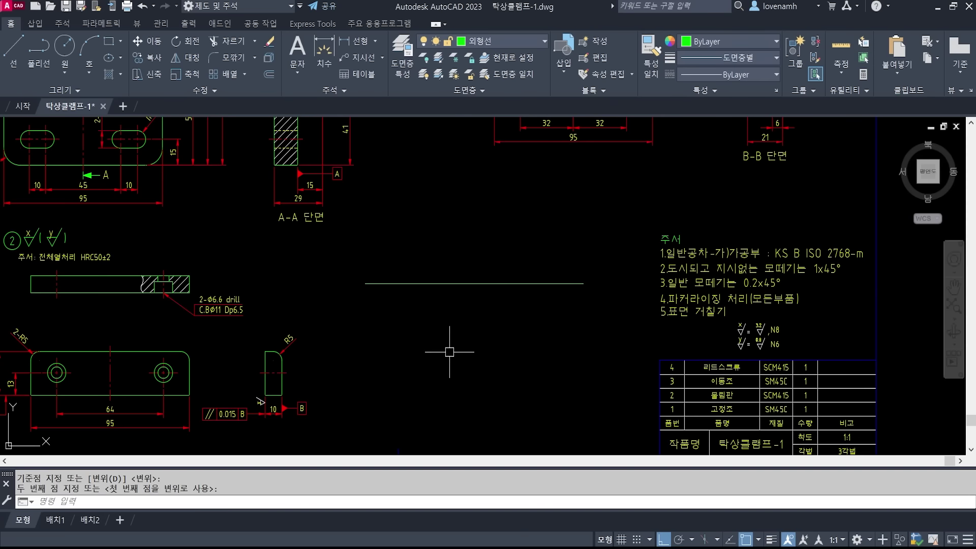
scroll(456, 313, "up", 2)
mouse_move(366, 262)
middle_mouse_down()
mouse_move(418, 294)
mouse_move(447, 293)
middle_mouse_up()
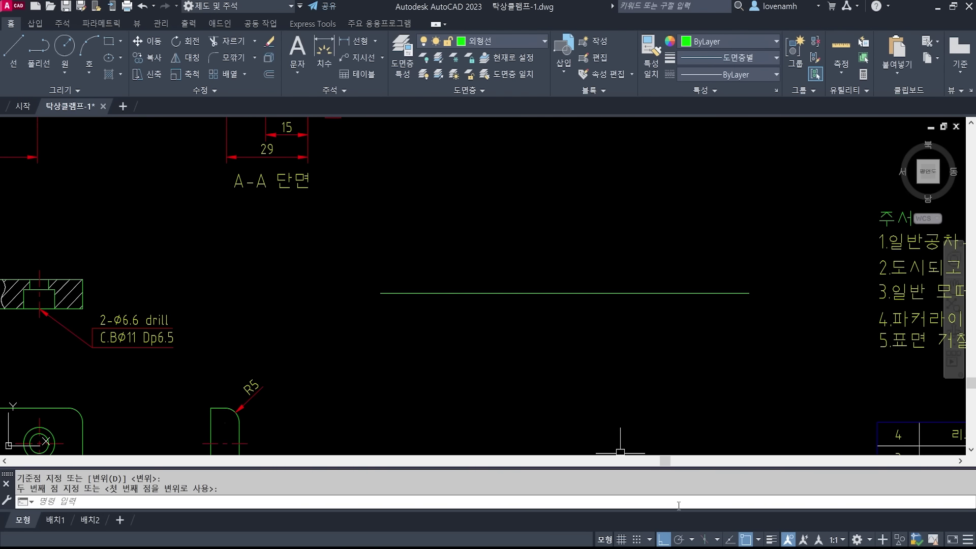
Switch to the reference image and examine the lead screw's thread diameter, marked L Tr.
left_click(738, 548)
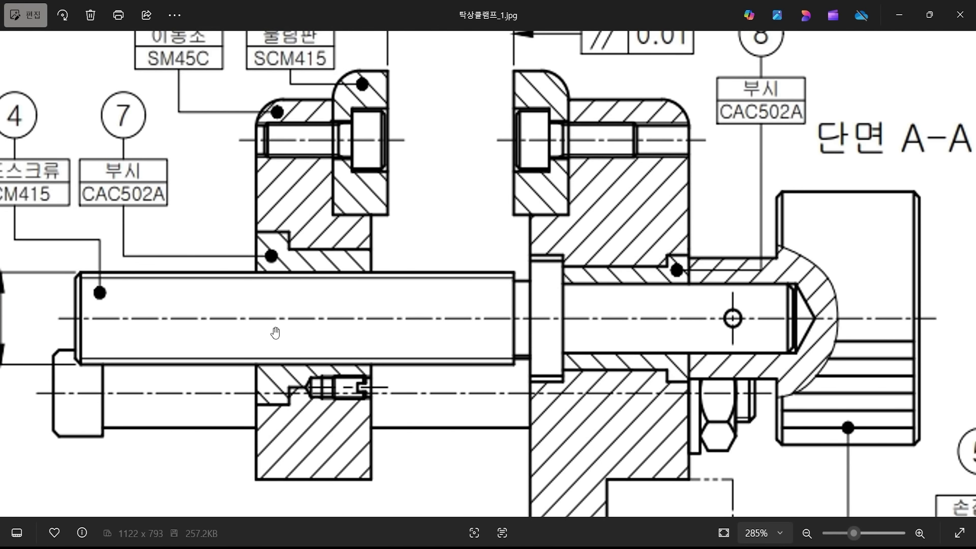
scroll(272, 343, "down", 1)
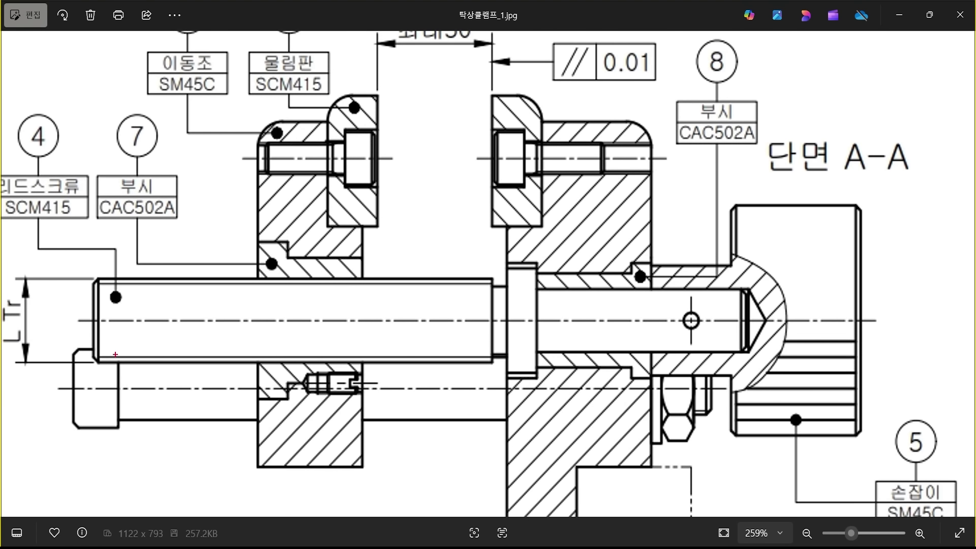
mouse_move(116, 354)
left_mouse_down()
mouse_move(182, 305)
mouse_move(161, 367)
left_mouse_up()
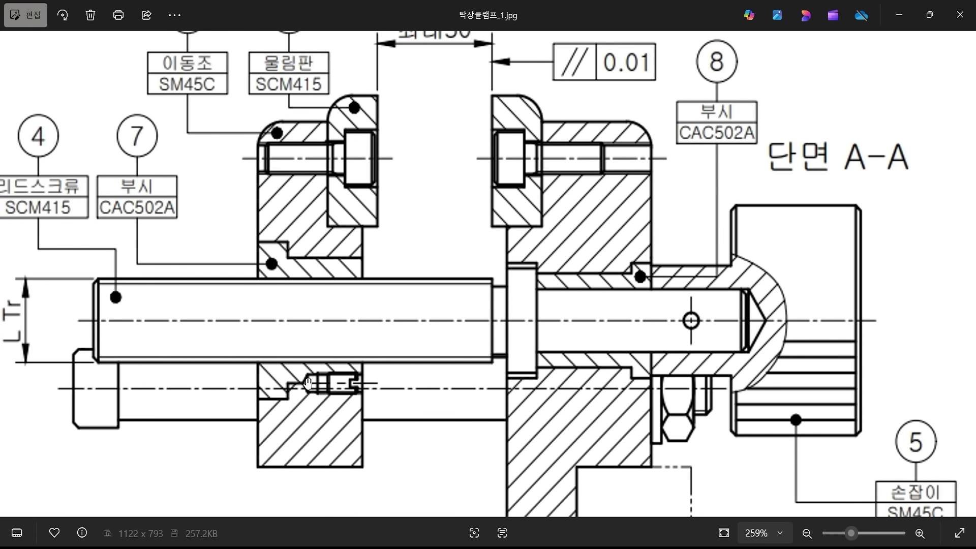
left_click_drag(270, 383, 361, 386)
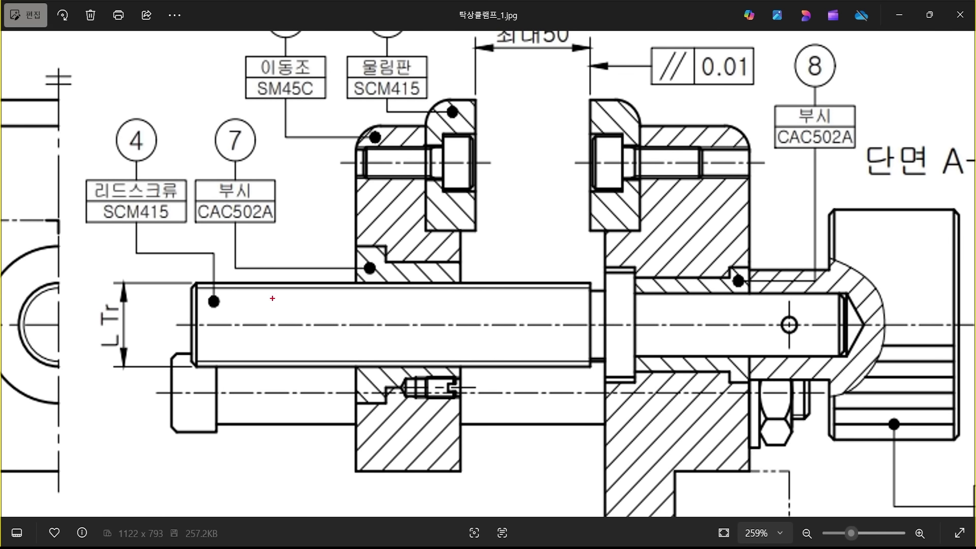
left_click_drag(266, 282, 267, 367)
key("Escape")
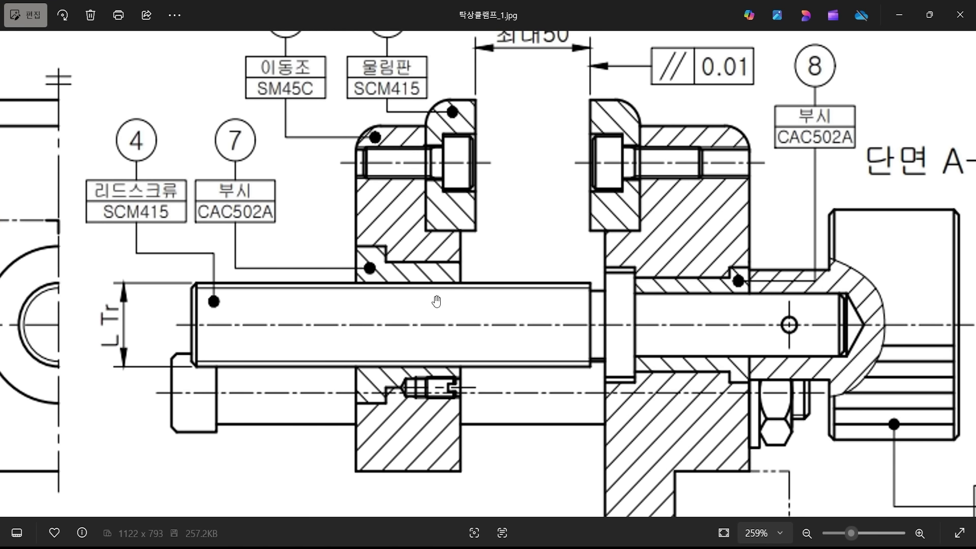
Mark out the threaded section's length on the lead screw in the reference image, then clear the marks.
key("ctrl+2")
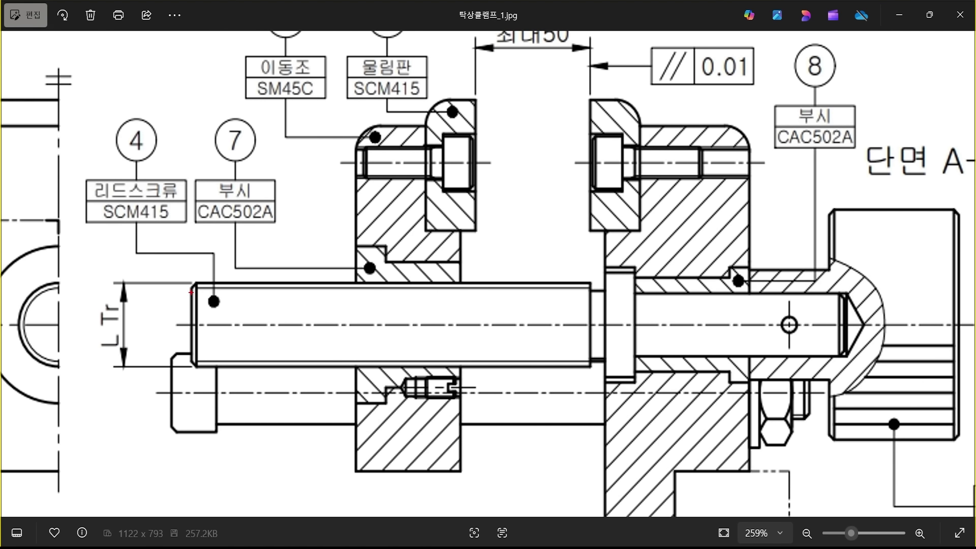
left_click_drag(191, 292, 191, 189)
left_click_drag(591, 287, 591, 189)
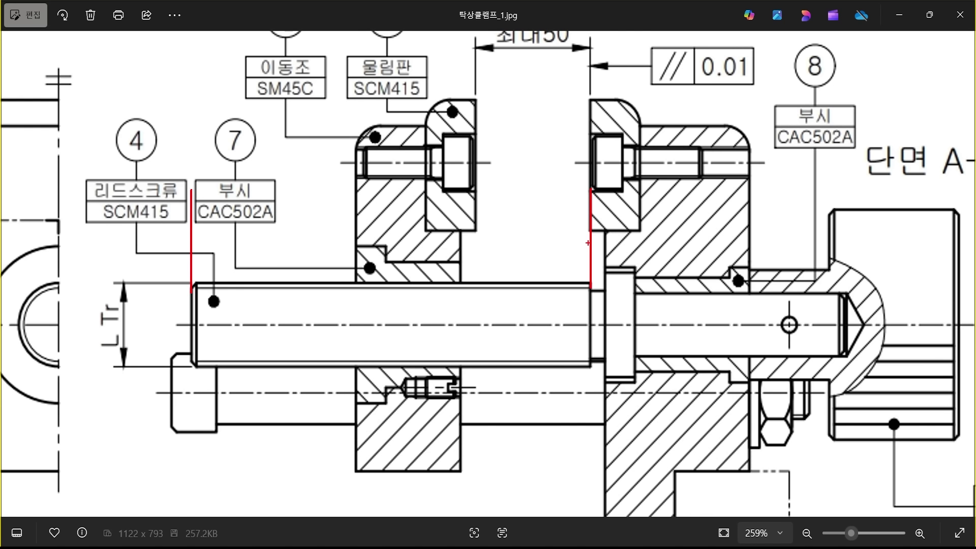
left_click_drag(591, 244, 192, 244)
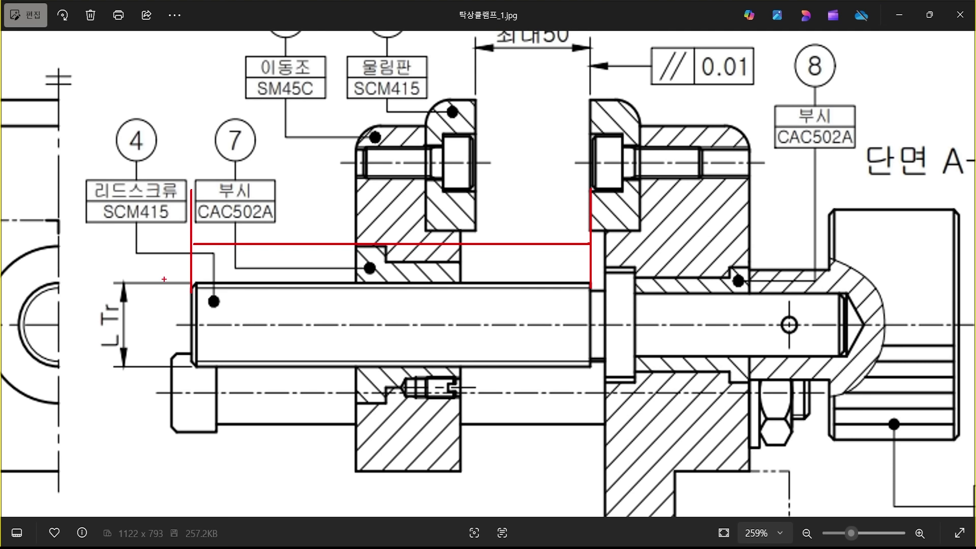
key("Escape")
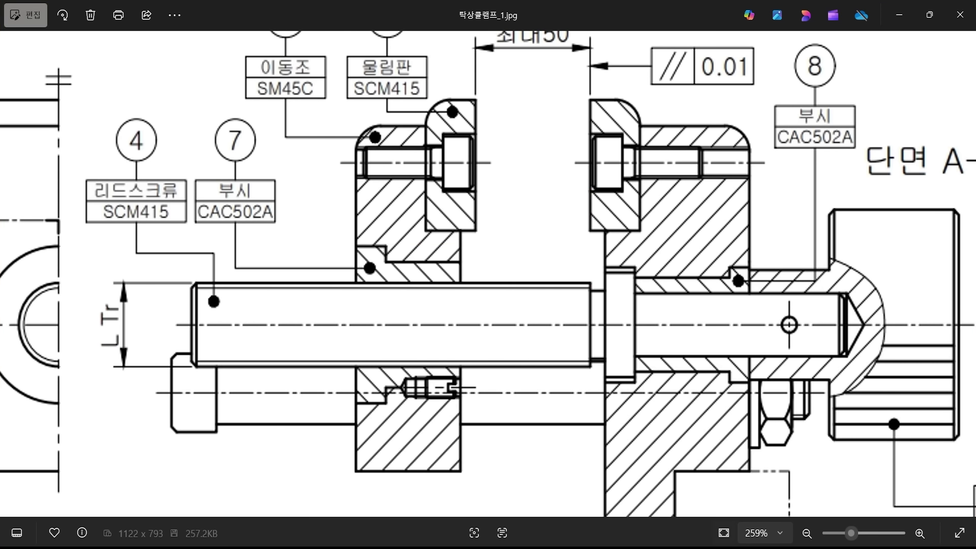
Switch to AutoCAD and offset the horizontal line 8 mm both above and below.
left_click(688, 508)
type("o")
key("space")
type("8")
key("Return")
left_click(451, 293)
left_click(453, 228)
left_click(451, 293)
left_click(452, 366)
key("Return")
Close the left end of the three horizontal lines with a vertical line from the upper to the lower one.
scroll(490, 331, "up", 2)
type("l")
key("space")
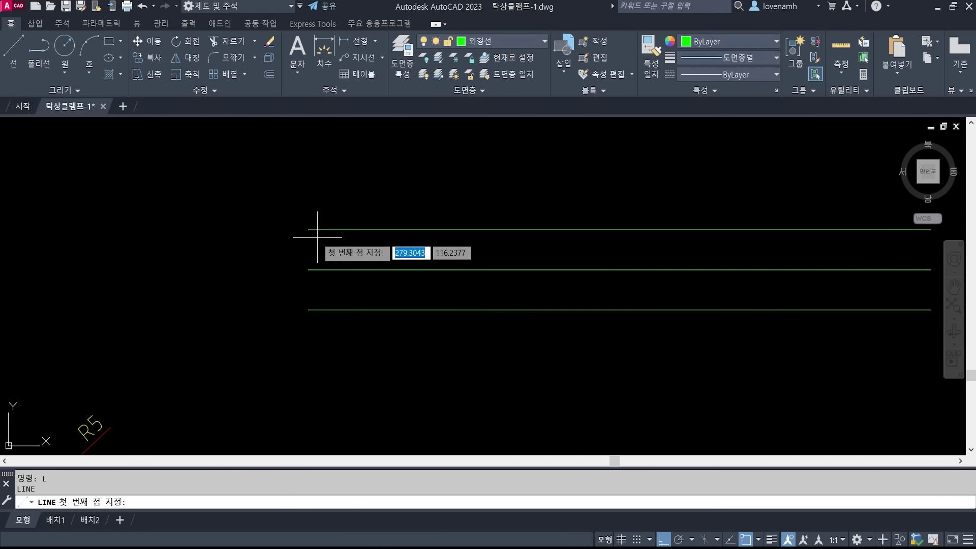
left_click(309, 230)
left_click(308, 309)
key("Return")
Offset the vertical end line 80 mm to the right to mark the end of the threaded section.
type("o")
key("space")
type("80")
key("Return")
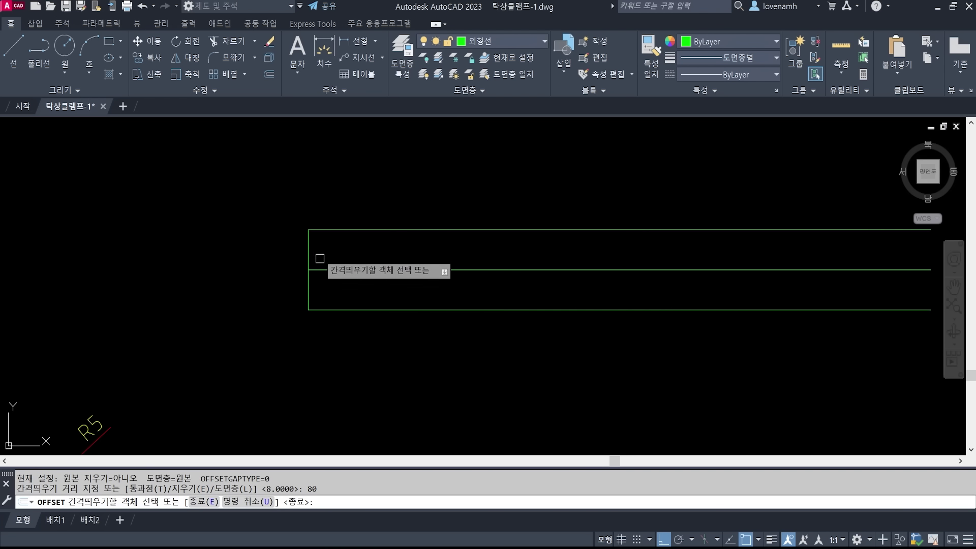
left_click(308, 240)
left_click(511, 145)
key("Return")
Trim the upper and lower outlines beyond the right end of the 80 mm threaded section, keeping the centre line.
type("tr")
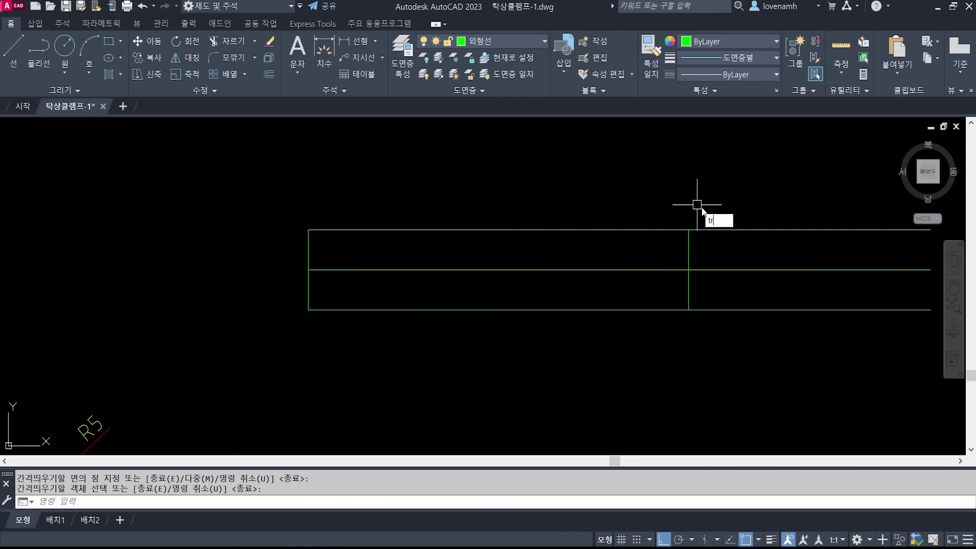
key("space")
left_click(703, 255)
left_click(657, 256)
key("space")
left_click(746, 244)
left_click(738, 189)
left_click(745, 283)
left_click(736, 341)
key("space")
scroll(445, 272, "down", 1)
middle_click_drag(670, 301, 584, 292)
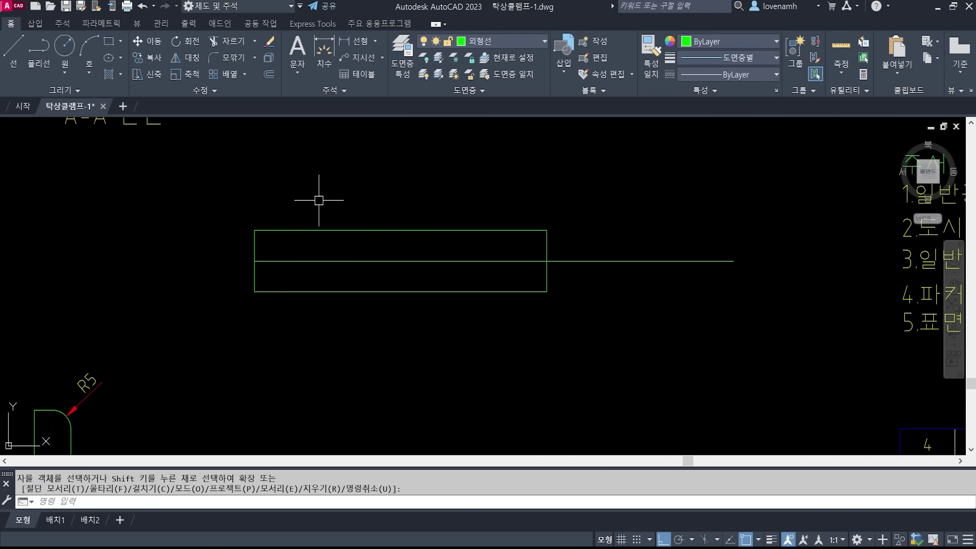
scroll(650, 268, "up", 1)
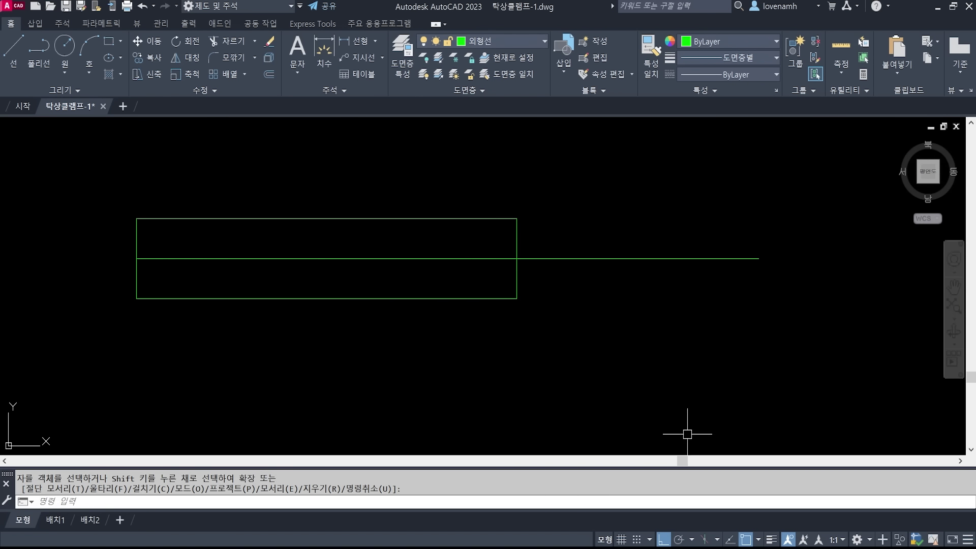
Examine the narrow neck between the thread and the collar in the reference image, then return to AutoCAD.
key("alt+Tab")
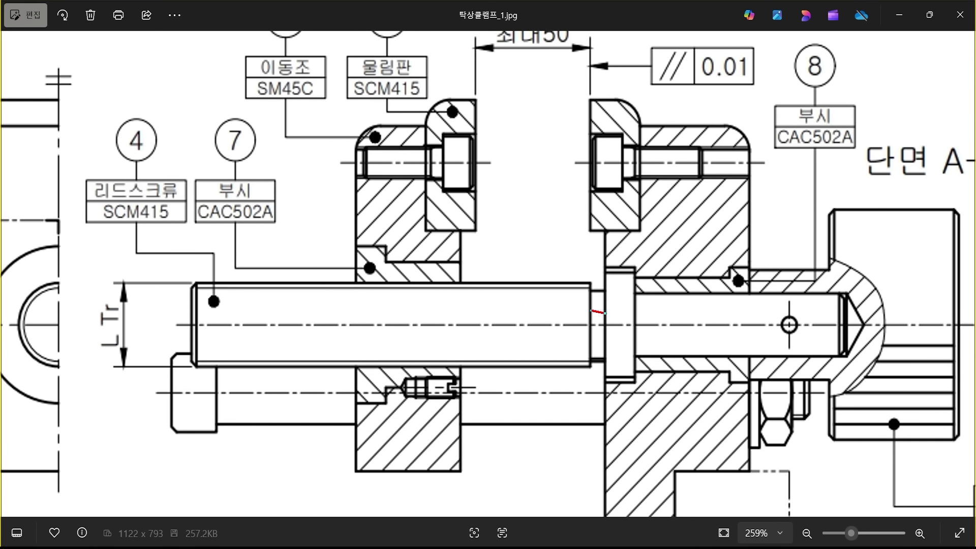
left_click_drag(598, 293, 597, 355)
key("Escape")
left_click(767, 548)
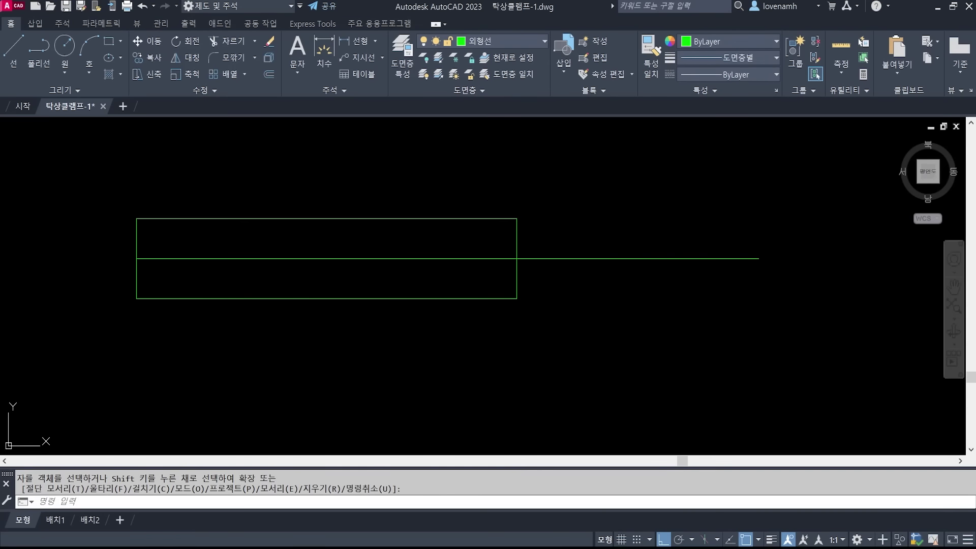
Offset the horizontal centre line 13/2 mm above and below to form the outlines of the neck.
type("o")
key("Return")
type("13/2")
key("Return")
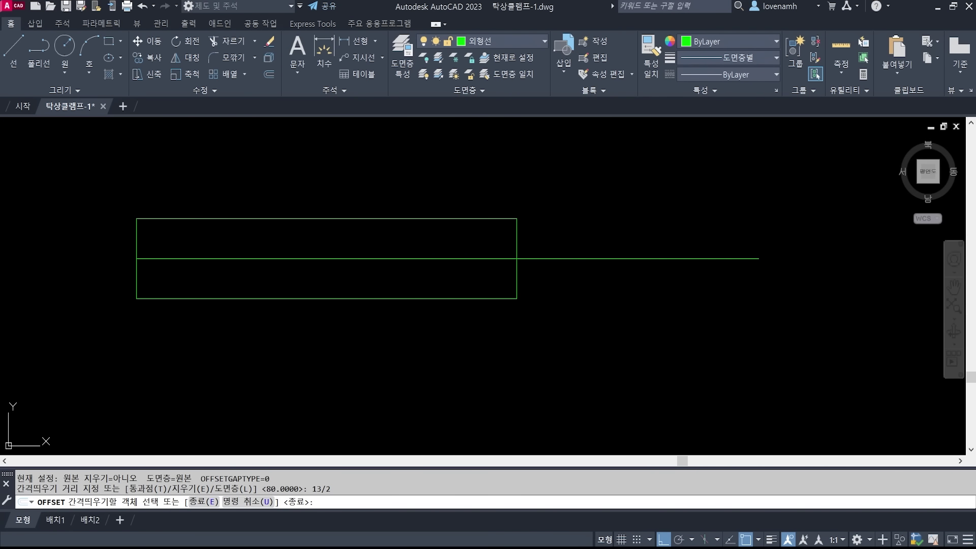
left_click(570, 259)
left_click(569, 221)
left_click(566, 259)
left_click(567, 277)
key("Return")
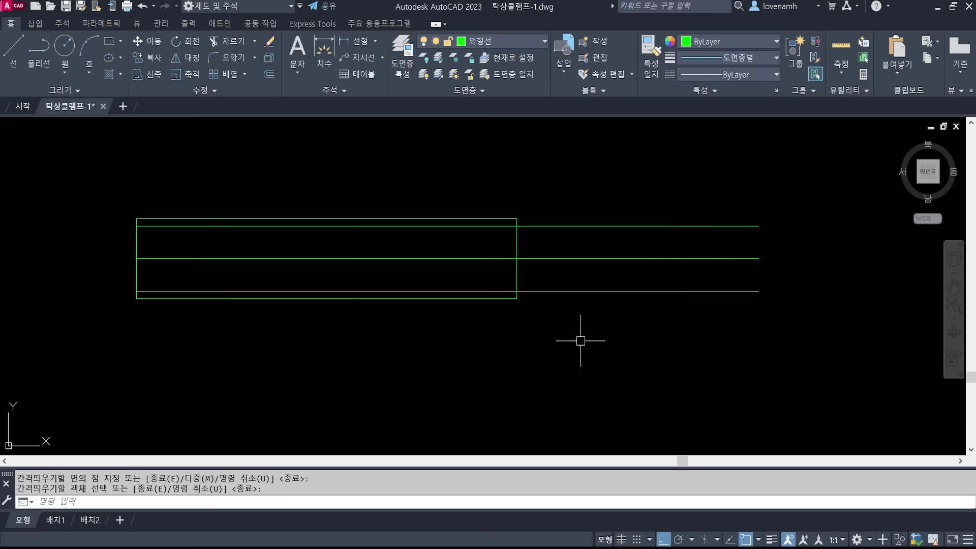
Offset the right end line of the threaded section 3 mm to the right to mark the neck's width.
type("o")
key("Return")
type("3")
key("Return")
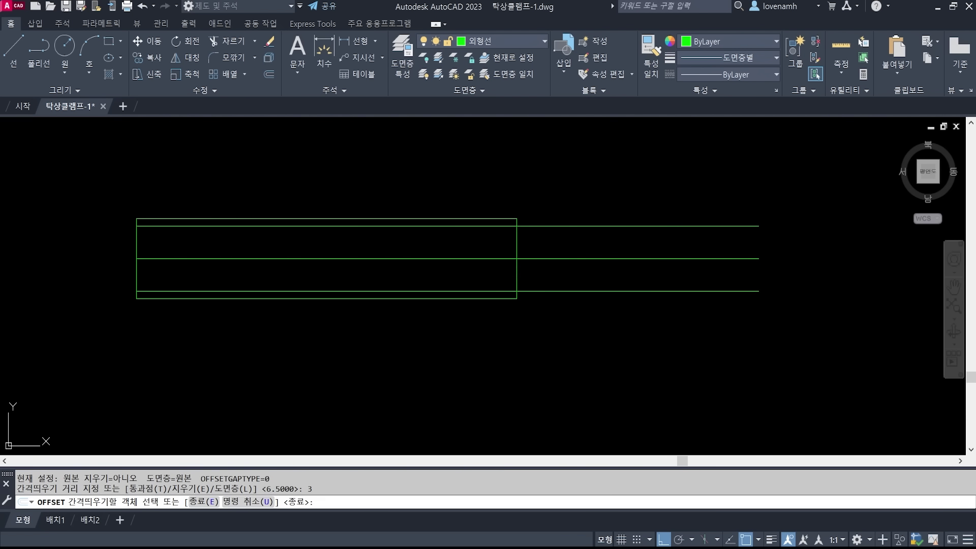
left_click(517, 243)
left_click(574, 191)
key("Return")
Trim the two neck outlines on both sides so they remain only between the thread end line and the 3 mm offset line.
scroll(525, 263, "up", 3)
type("tr")
key("Return")
left_click(583, 285)
left_click(446, 294)
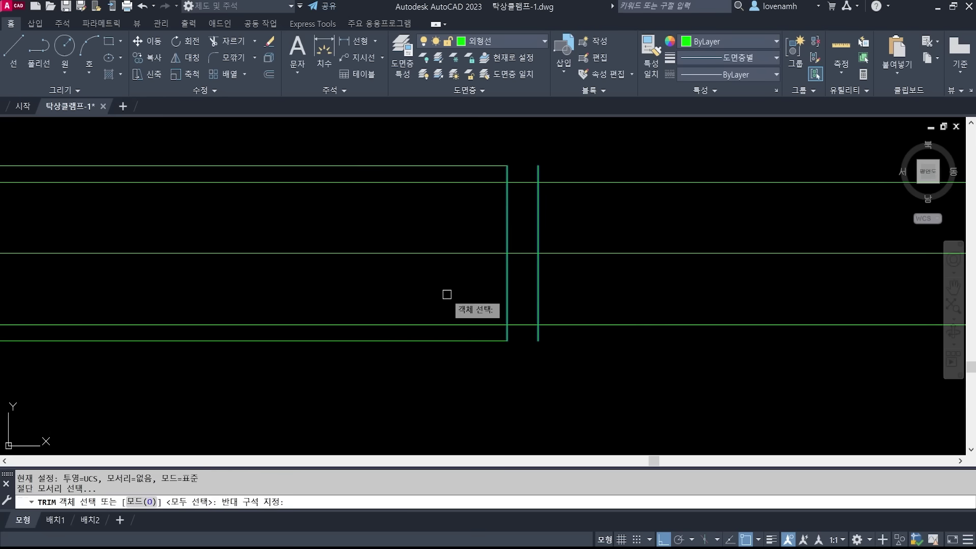
key("Return")
left_click(470, 182)
left_click(473, 324)
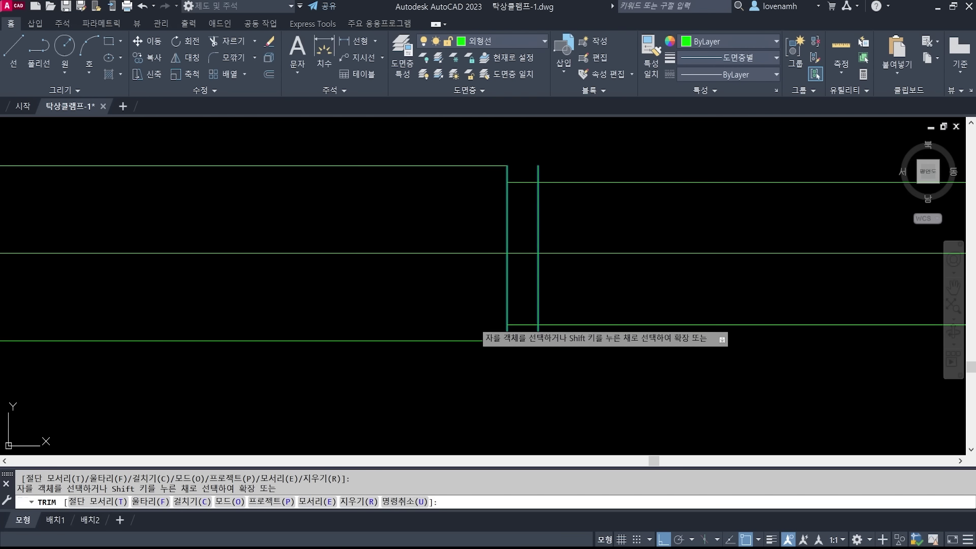
left_click(561, 325)
left_click(559, 180)
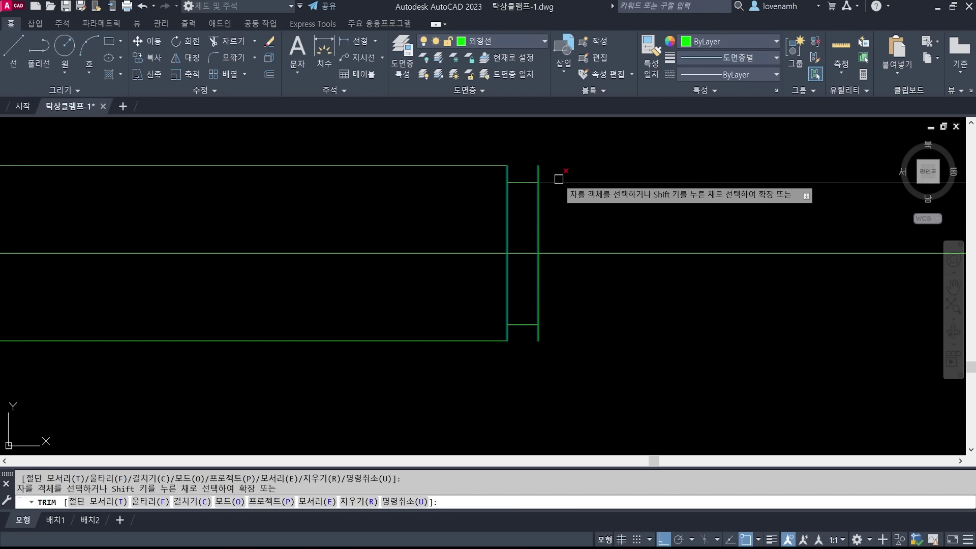
key("Return")
Trim the ends of the neck's right vertical line that project above and below the neck outlines.
key("Return")
left_click(519, 182)
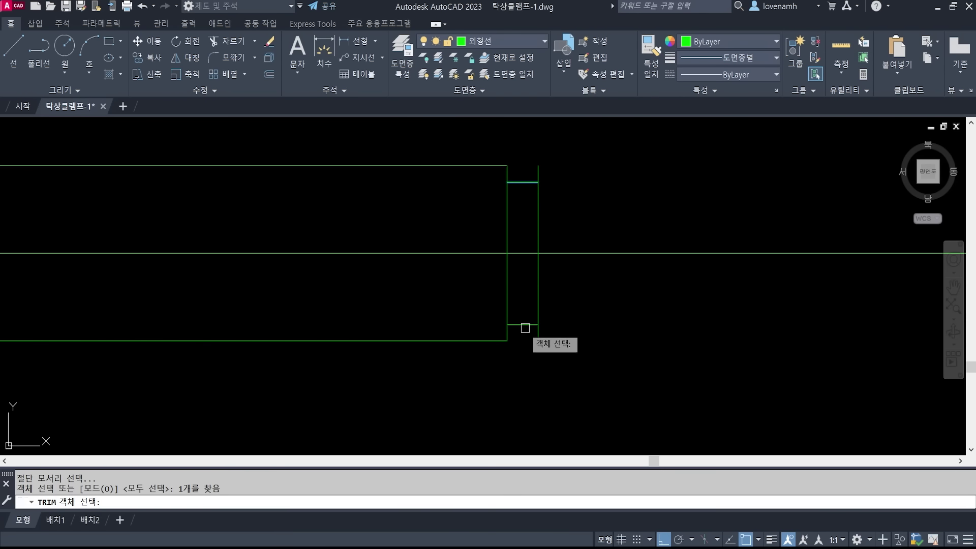
left_click(525, 328)
key("Return")
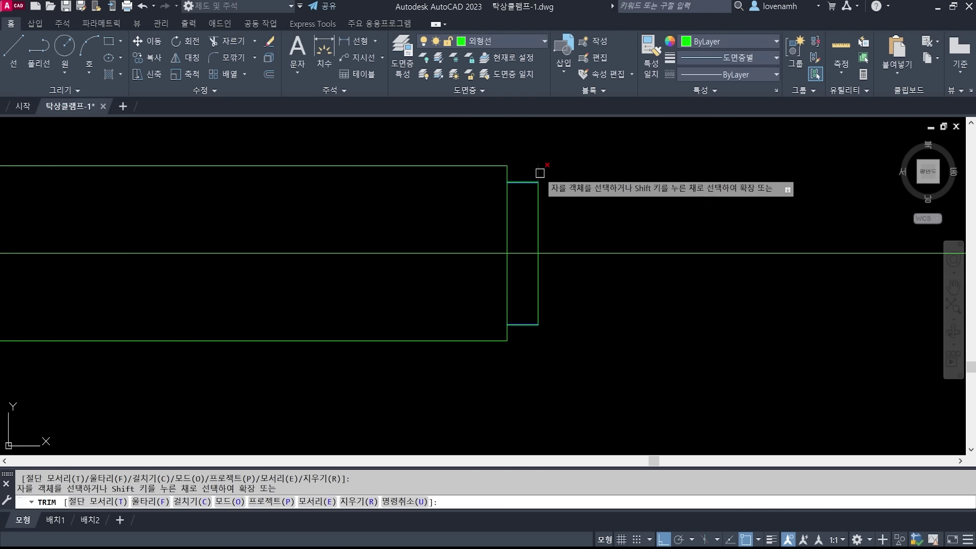
left_click(539, 173)
key("Return")
Switch to the reference image, examine the collar's diameter and its clearance in the fixed jaw's recess, then return to AutoCAD.
scroll(555, 296, "down", 2)
scroll(618, 359, "down", 1)
middle_click_drag(618, 360, 587, 315)
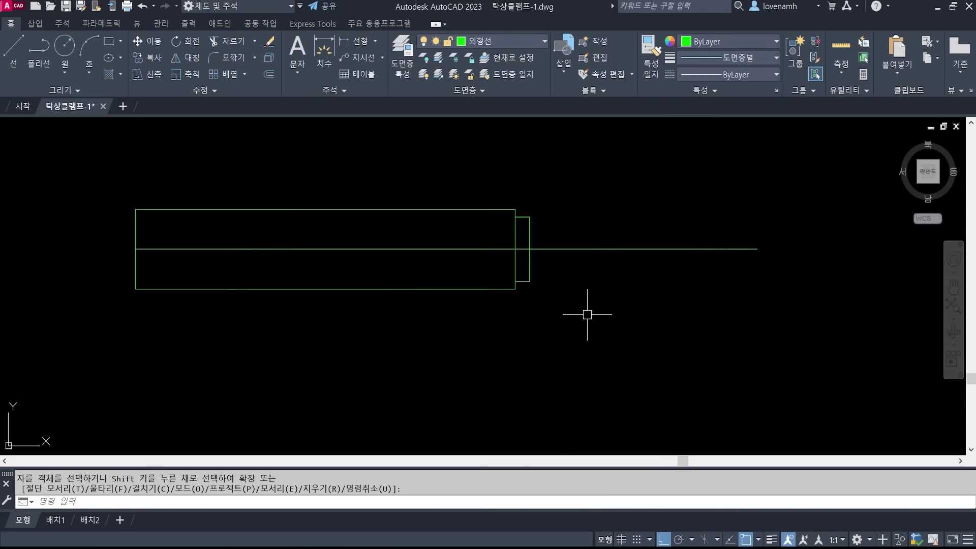
scroll(587, 315, "down", 1)
left_click(700, 548)
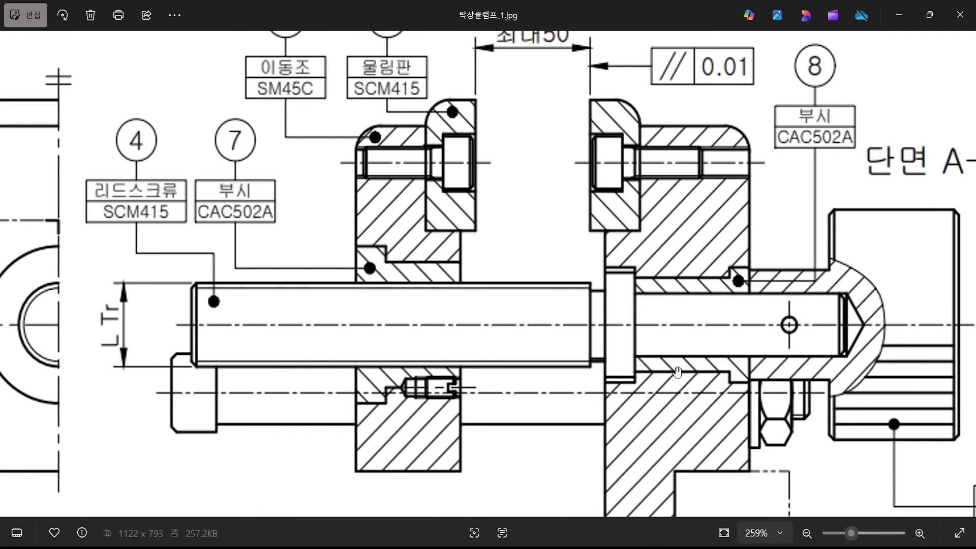
key("ctrl+2")
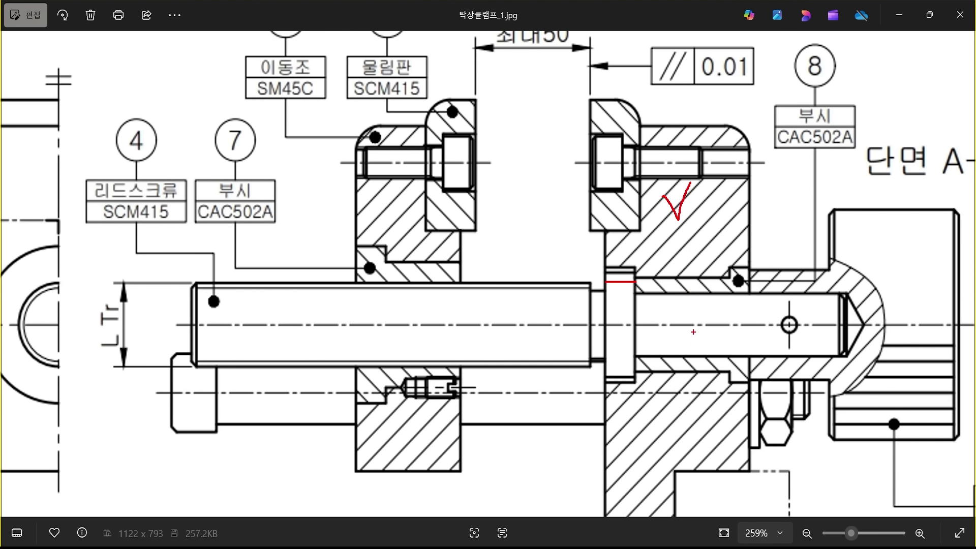
left_click_drag(634, 274, 639, 248)
mouse_move(696, 227)
left_mouse_down()
mouse_move(654, 192)
mouse_move(692, 212)
left_mouse_up()
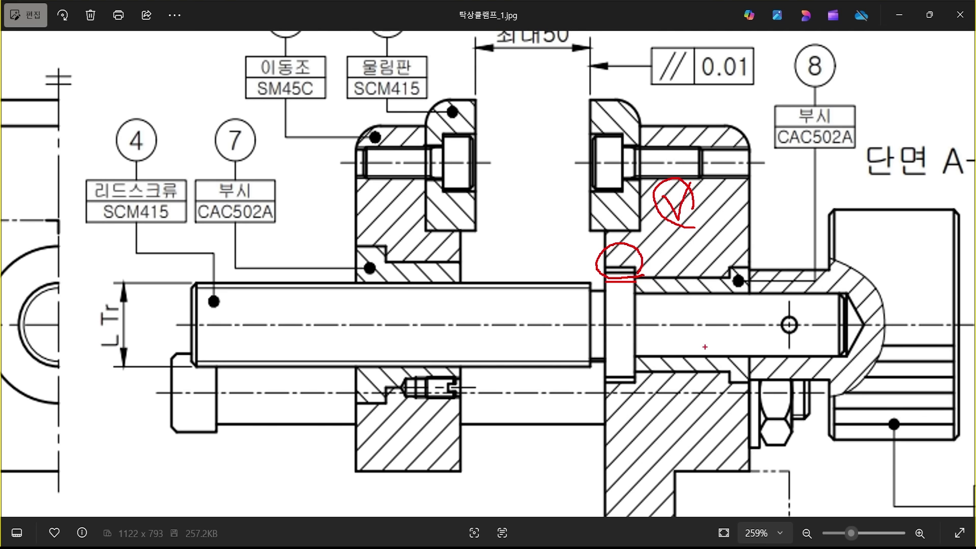
key("Escape")
key("ctrl+2")
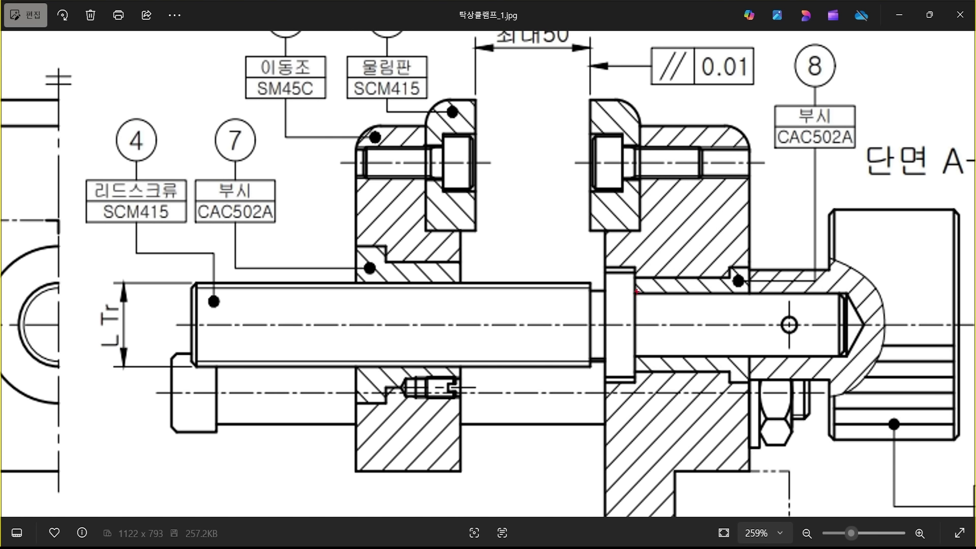
left_click_drag(620, 276, 620, 375)
key("Escape")
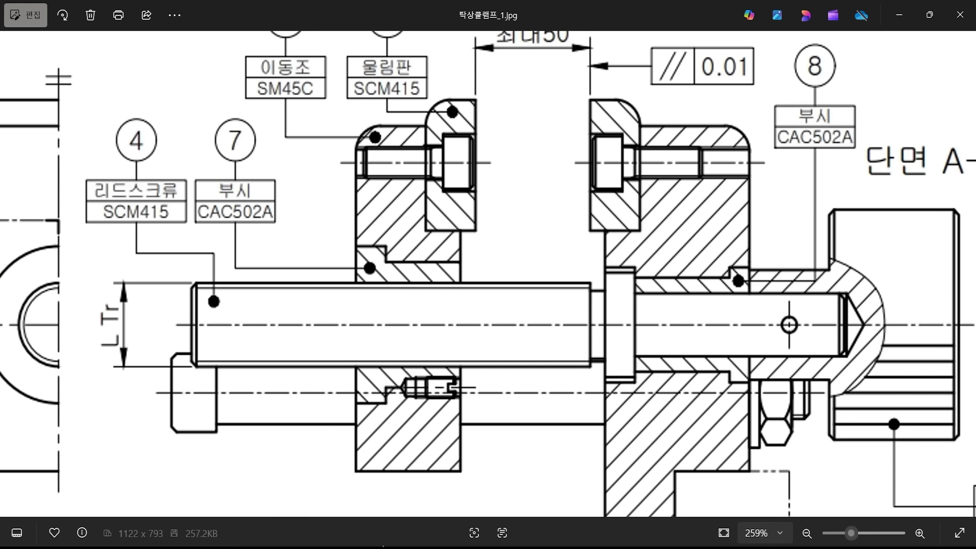
key("alt+Tab")
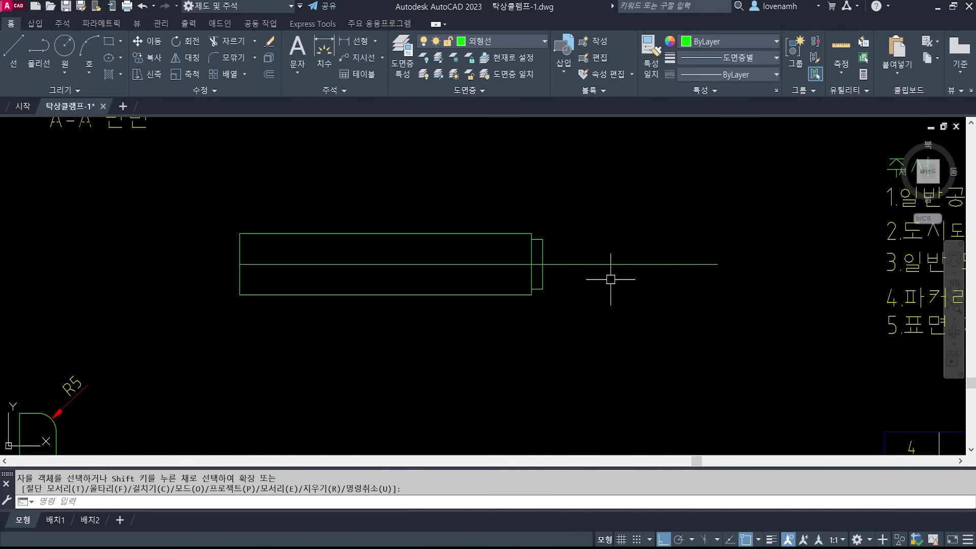
Offset the horizontal centre line 10 mm above and below to form the outlines of the collar.
type("o")
key("Return")
type("10")
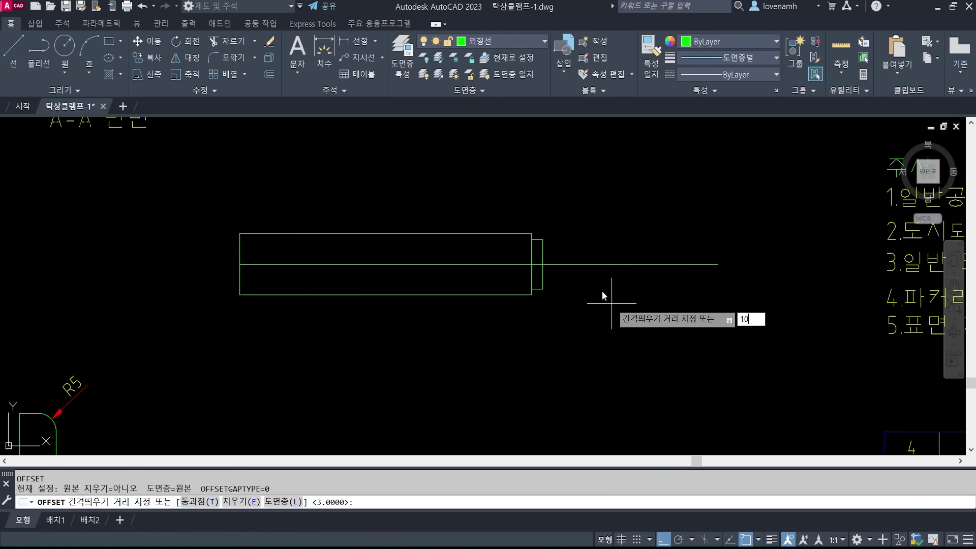
key("Return")
left_click(584, 264)
left_click(583, 221)
left_click(584, 264)
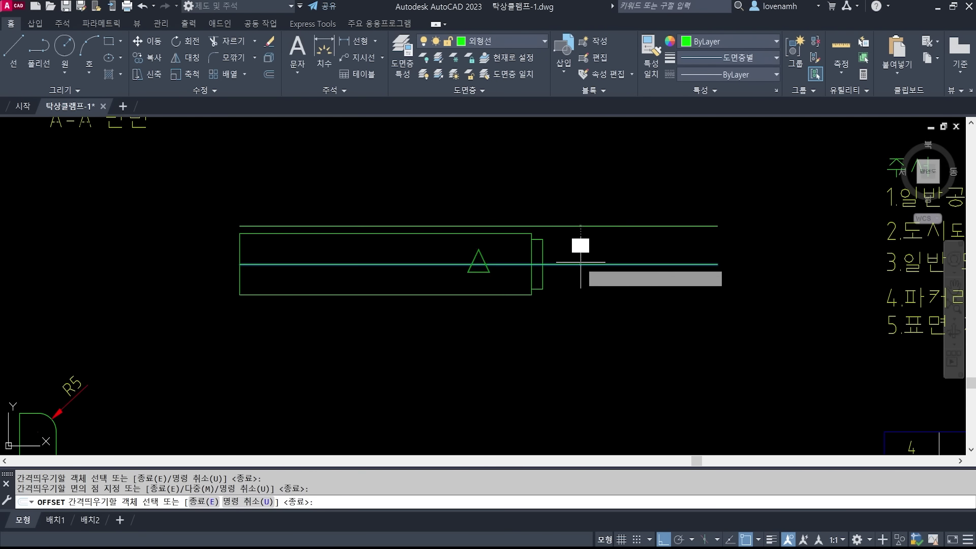
left_click(584, 328)
key("Return")
Measure the depth of the Ø22 recess in section A-A with a linear dimension, then cancel the dimension without placing it.
scroll(596, 312, "down", 1)
scroll(596, 310, "down", 2)
mouse_move(353, 220)
middle_mouse_down()
mouse_move(617, 424)
mouse_move(615, 448)
middle_mouse_up()
scroll(615, 264, "up", 3)
scroll(615, 264, "up", 2)
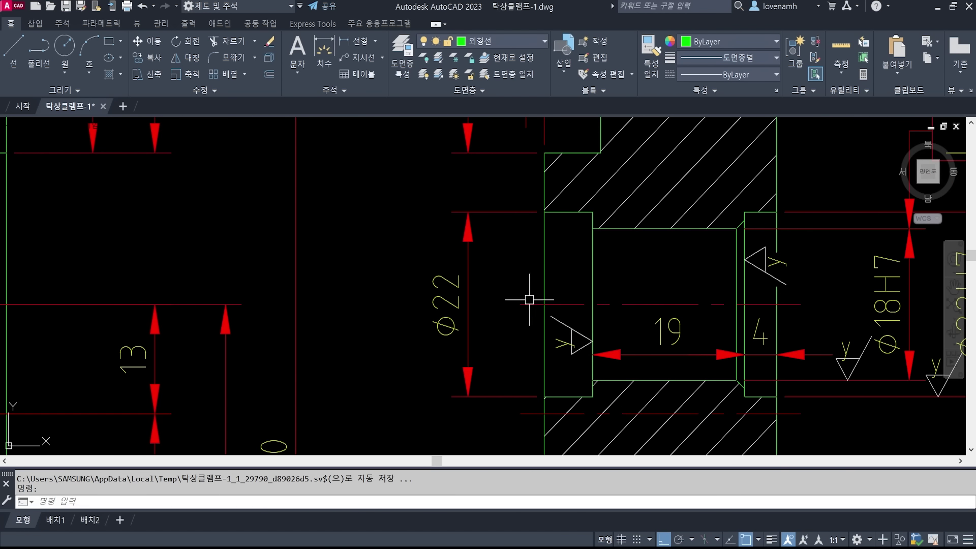
type("dli")
key("Return")
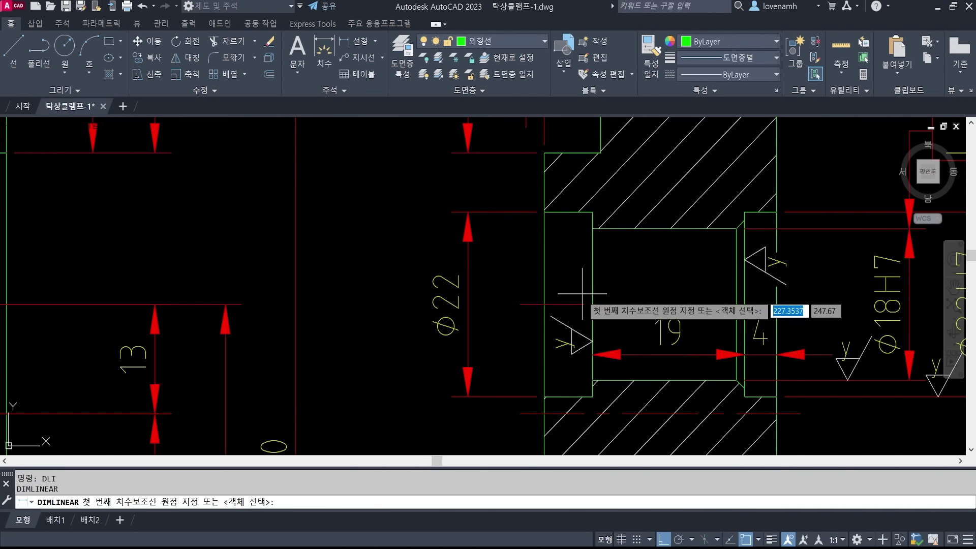
left_click(592, 304)
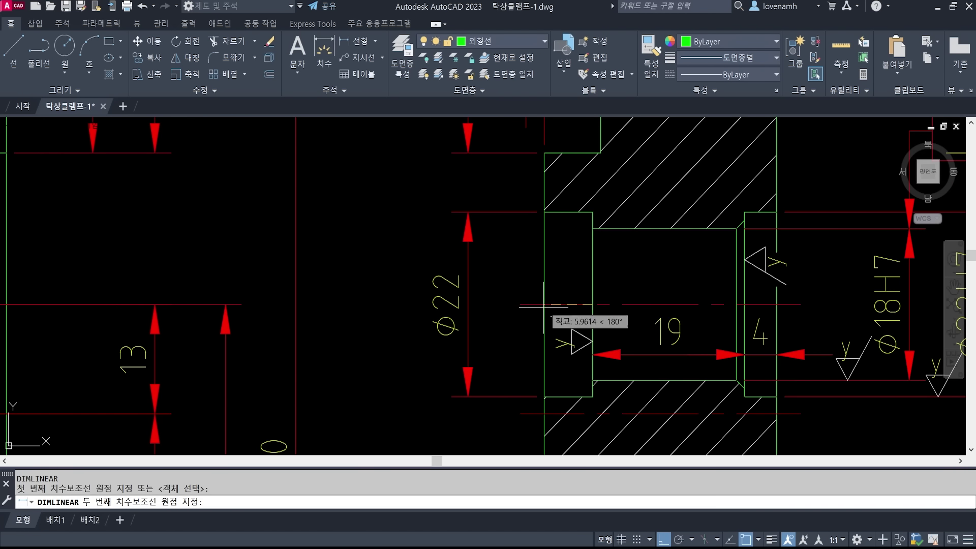
right_click(549, 299, "shift")
key("p")
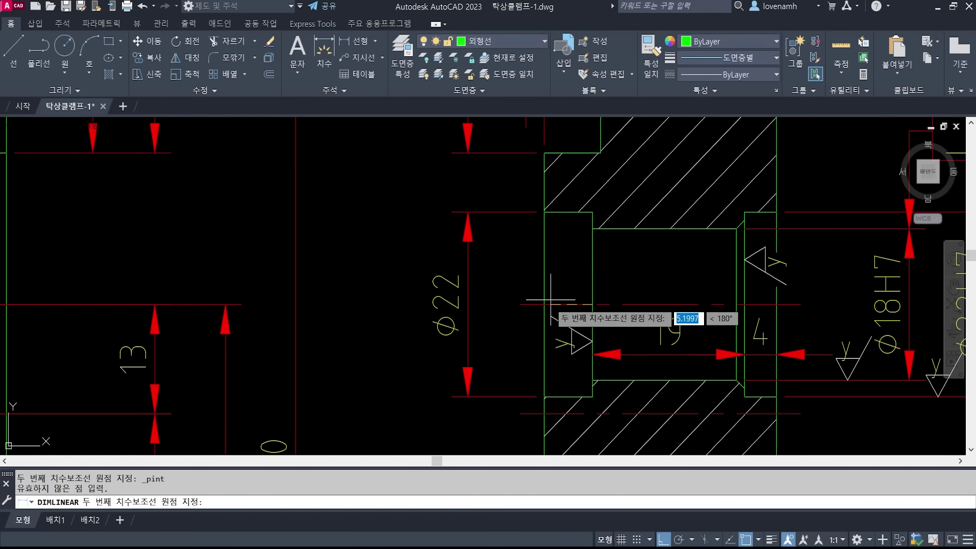
right_click(545, 304, "shift")
key("i")
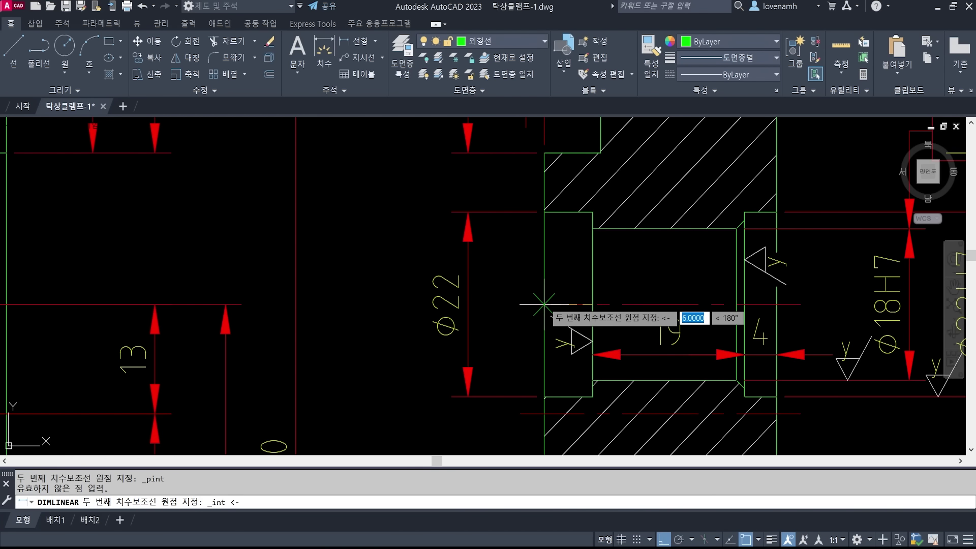
left_click(545, 304)
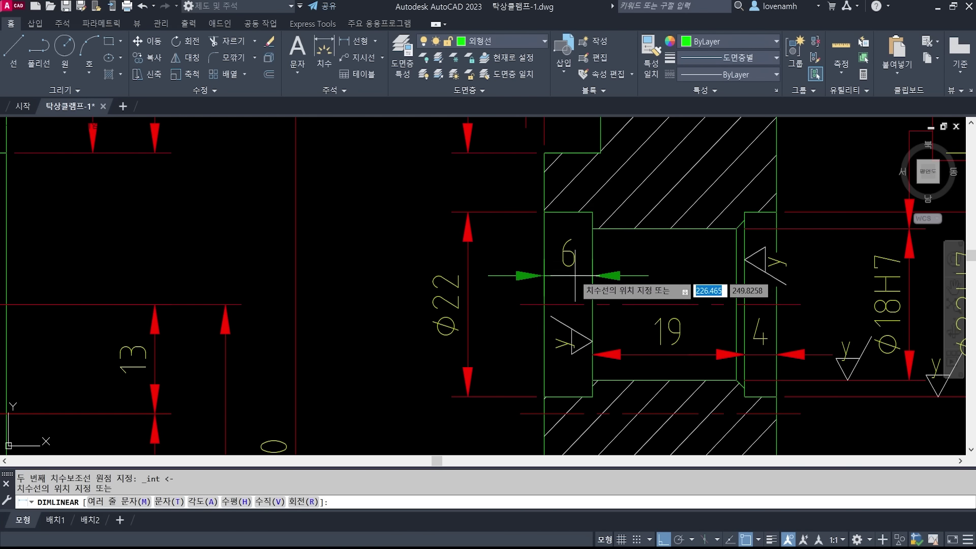
key("Escape")
Offset the neck's right vertical line 6 mm to the right to mark the collar's width.
scroll(464, 275, "down", 5)
middle_click_drag(649, 369, 599, 271)
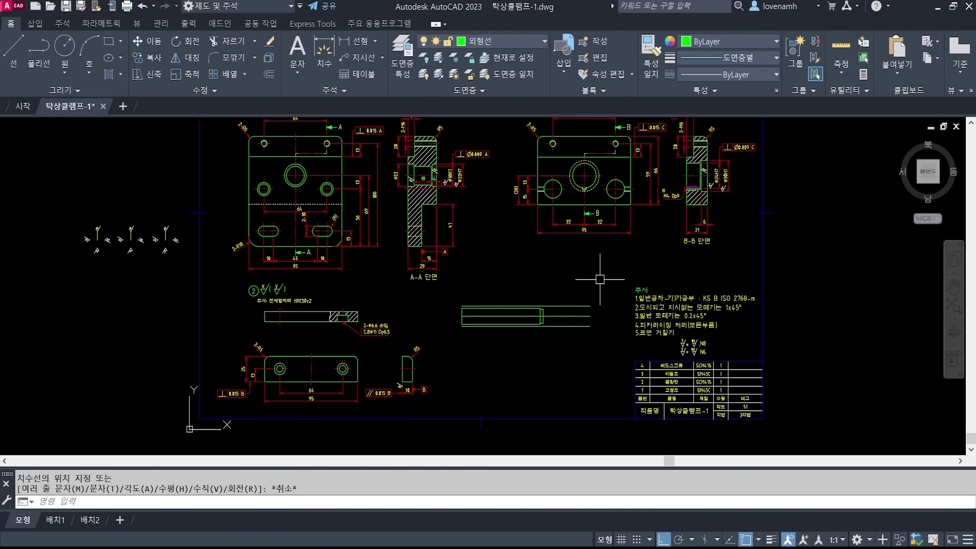
scroll(559, 305, "up", 6)
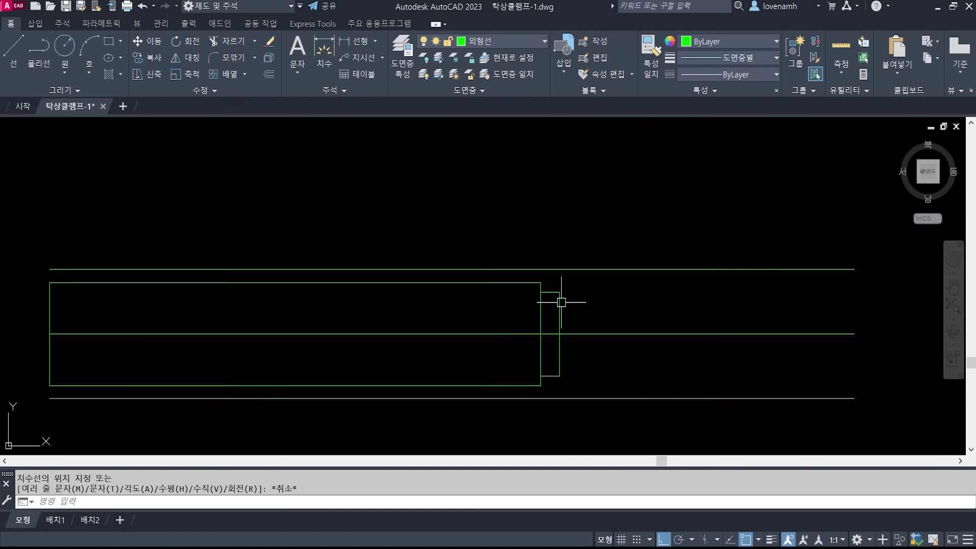
type("o")
key("Return")
type("4")
key("Return")
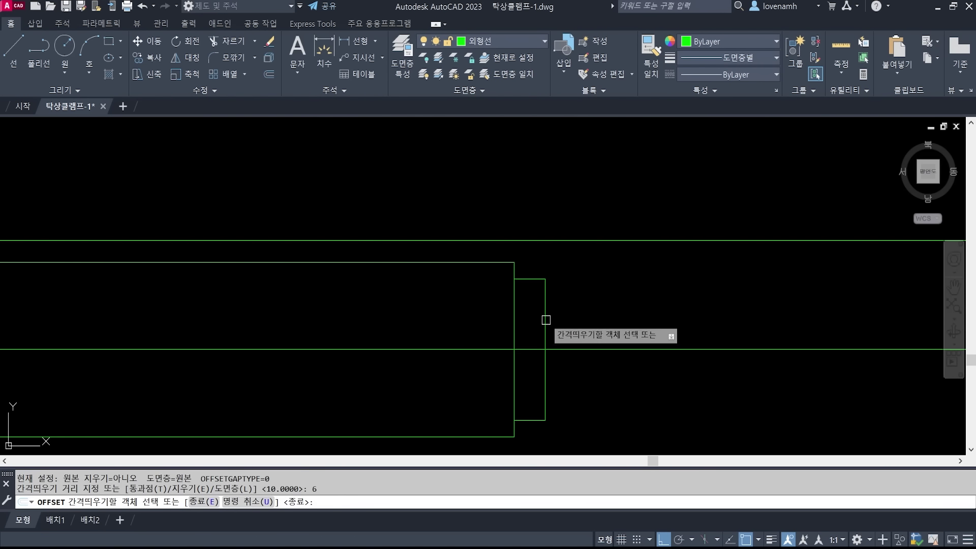
left_click(545, 317)
left_click(626, 304)
key("Return")
Extend both vertical collar lines up and down to the outer horizontal lines.
type("ex")
key("Return")
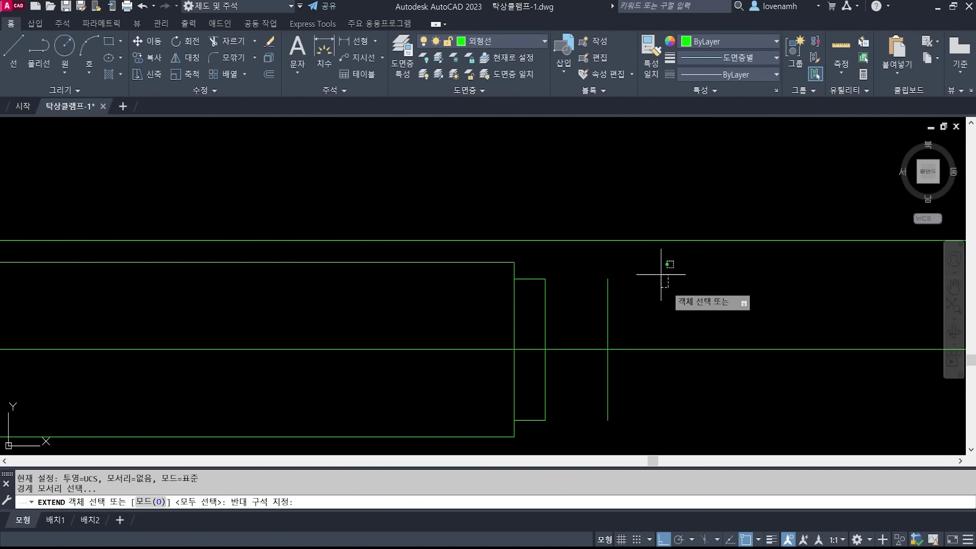
left_click_drag(654, 276, 646, 229)
scroll(646, 230, "down", 3)
left_click(673, 316)
left_click(663, 351)
key("Return")
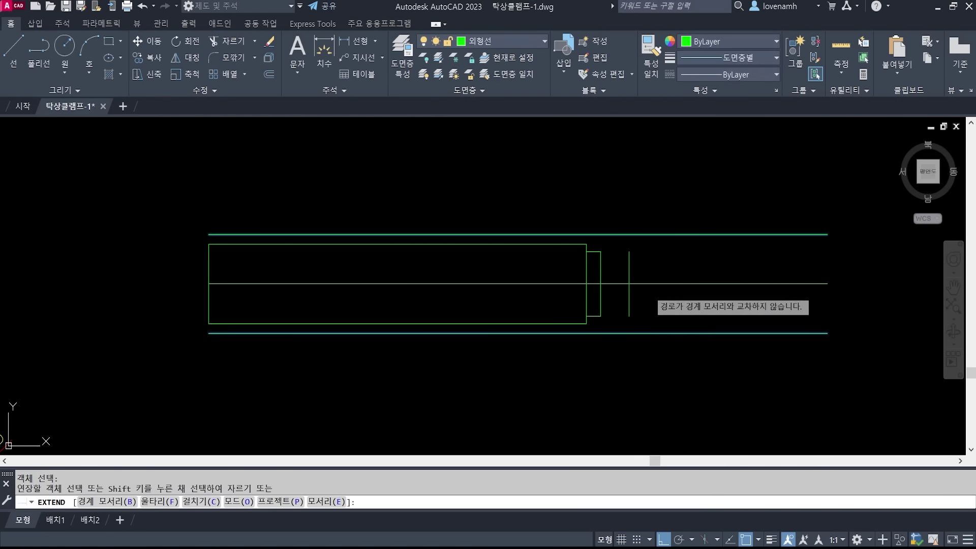
left_click(650, 290)
left_click(592, 306)
left_click(629, 255)
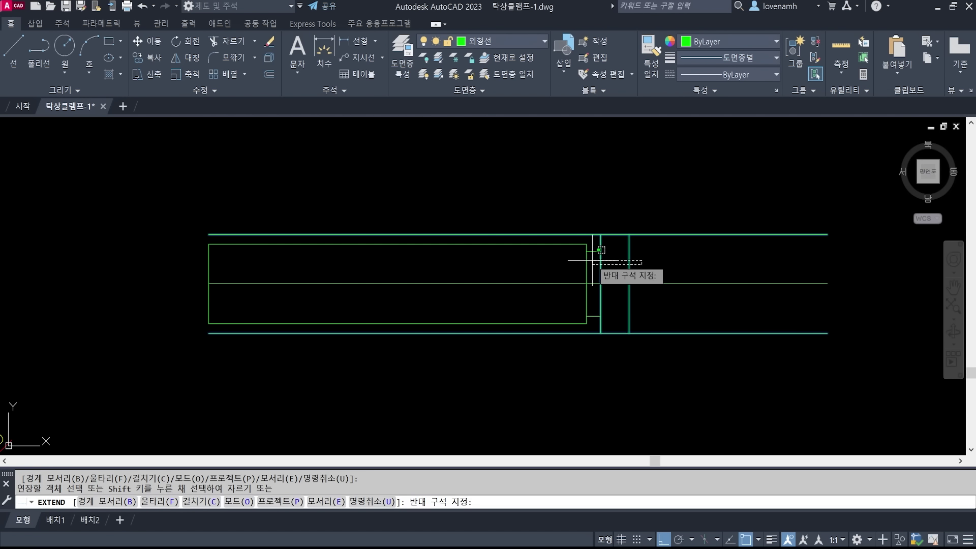
key("Return")
Trim the outer horizontal lines on both sides of the collar, keeping only the parts between its two vertical lines.
type("tr")
key("Return")
left_click(640, 257)
left_click(599, 267)
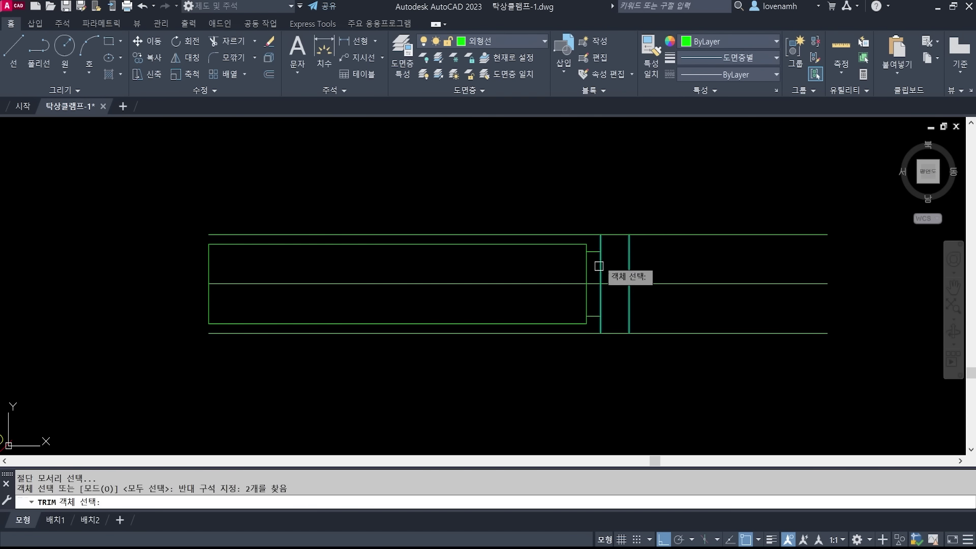
key("Return")
left_click(586, 233)
left_click(661, 235)
left_click(649, 333)
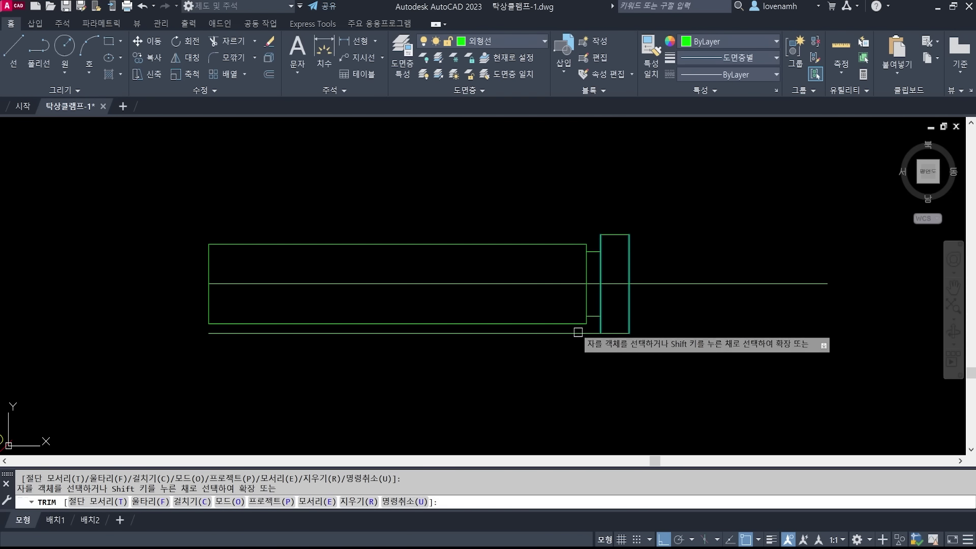
left_click(577, 333)
key("Return")
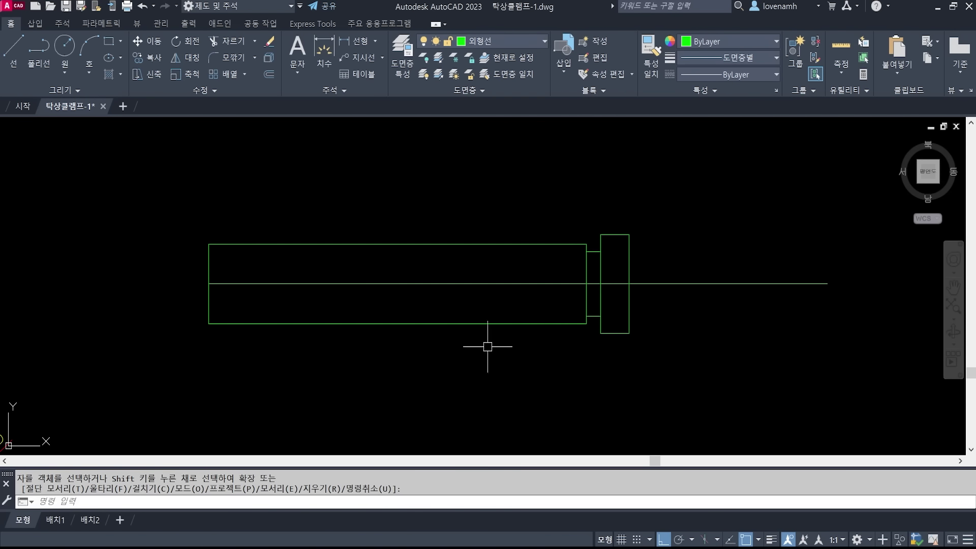
Switch to the reference image and examine the diameter of the shaft section running through the bushing beside the collar.
key("alt+Tab")
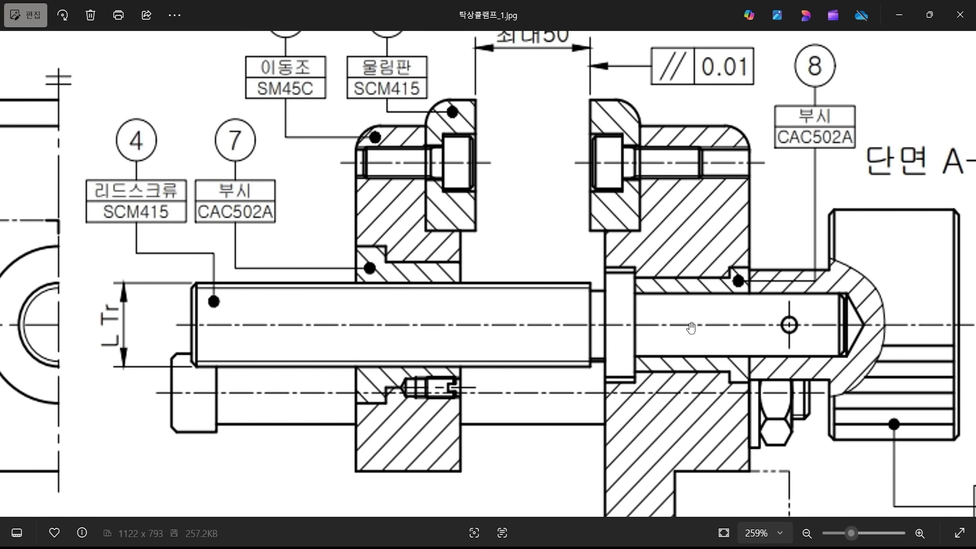
key("ctrl+2")
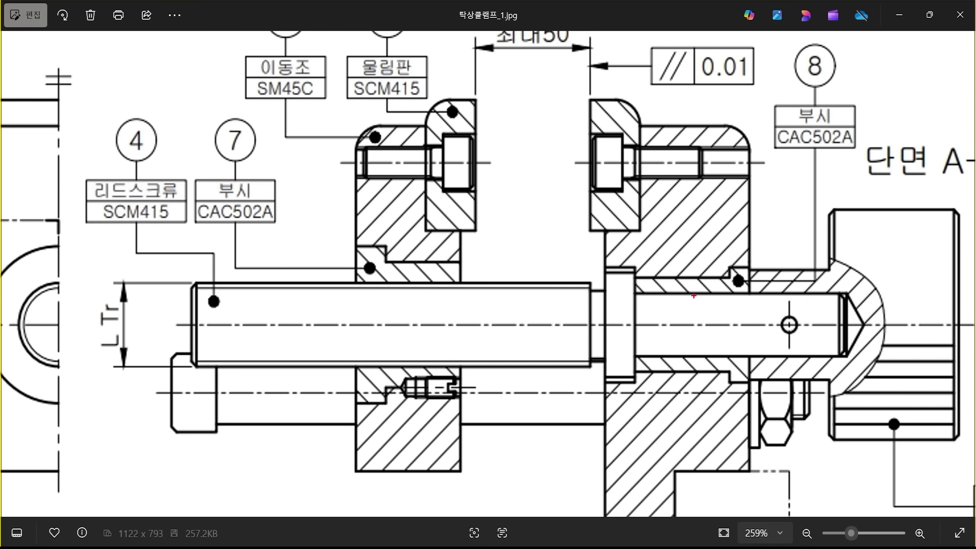
left_click_drag(694, 298, 692, 354)
key("Escape")
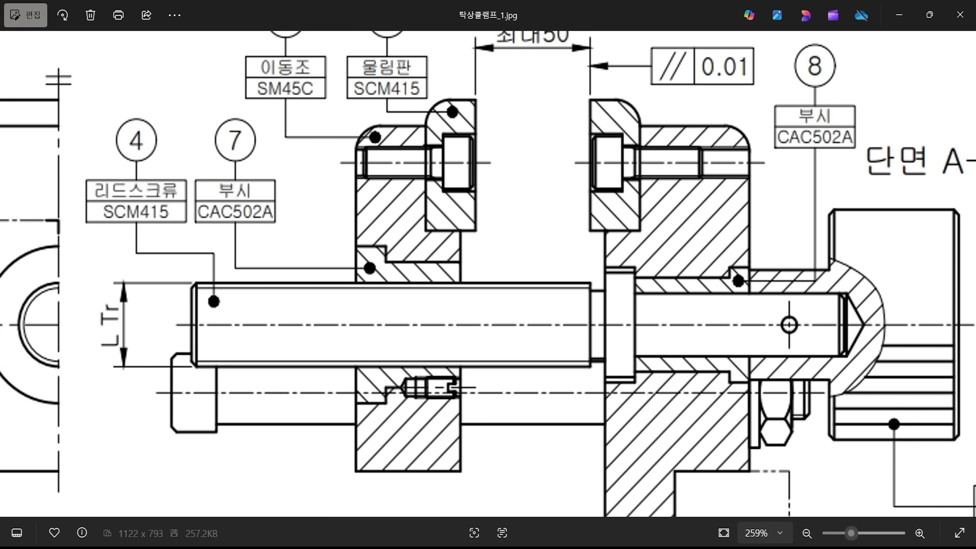
Switch back to AutoCAD and offset the centre line 6 mm up and down to mark the shaft's 12 mm diameter.
key("alt+Tab")
middle_click_drag(793, 316, 666, 325)
type("o")
key("Return")
key("Return")
left_click(580, 293)
left_click(580, 264)
left_click(580, 292)
left_click(575, 343)
key("Escape")
Trim both shaft lines on the left of the collar's right edge so they start at the collar.
type("tr")
key("Return")
left_click(503, 305)
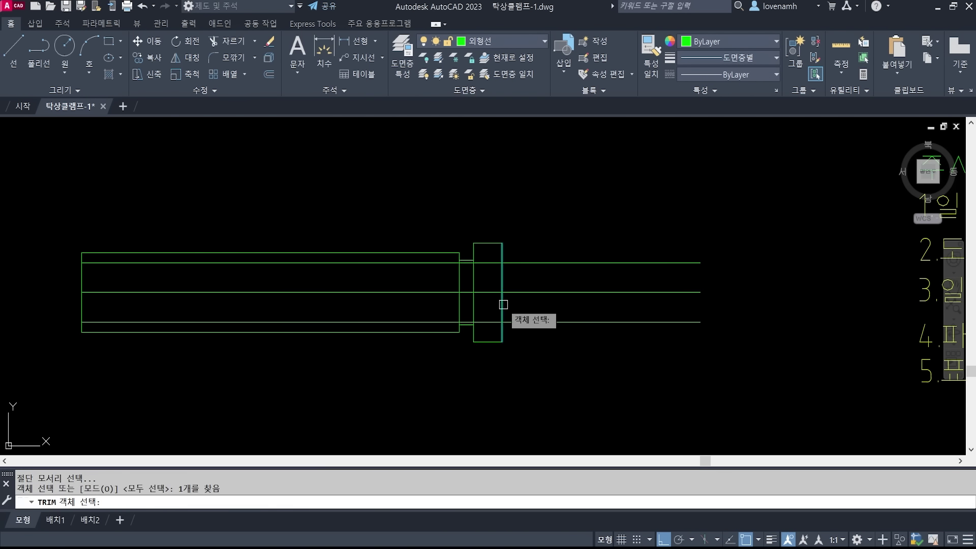
key("Return")
left_click(483, 263)
left_click(478, 321)
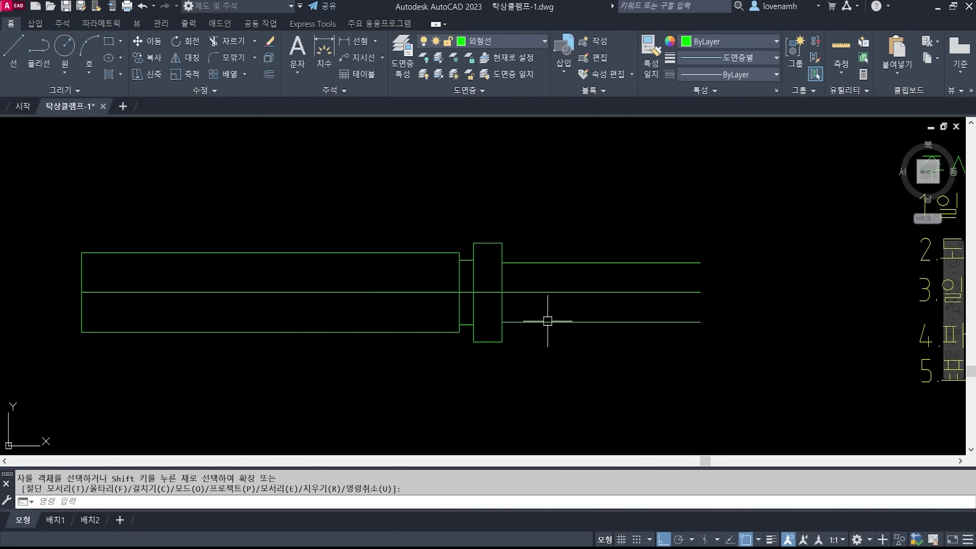
Draw a vertical line joining the right ends of the two shaft lines to close the shaft.
key("Escape")
type("l")
key("Return")
left_click(700, 263)
left_click(700, 322)
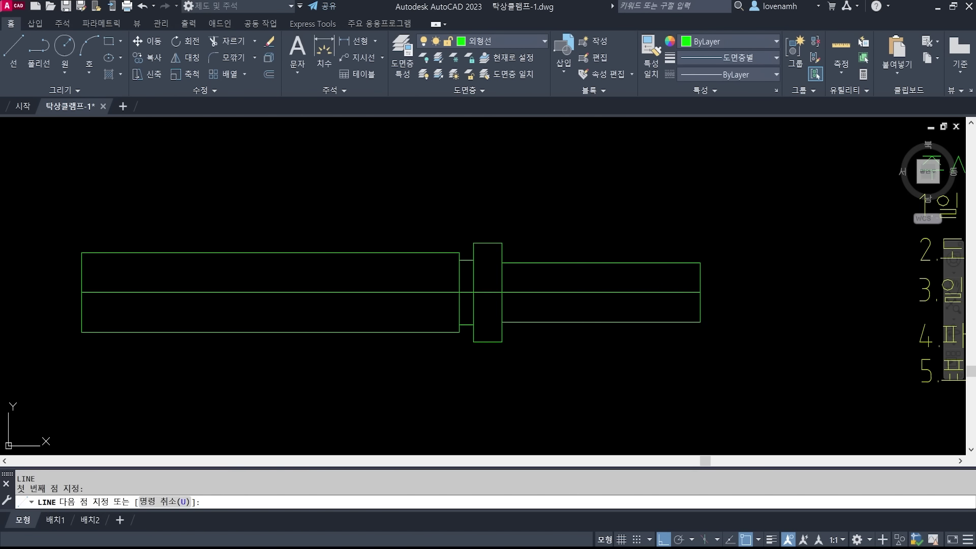
key("Return")
Switch to the KS standards PDF and examine the Tr 16 rows of the metric trapezoidal thread table.
scroll(737, 257, "down", 3)
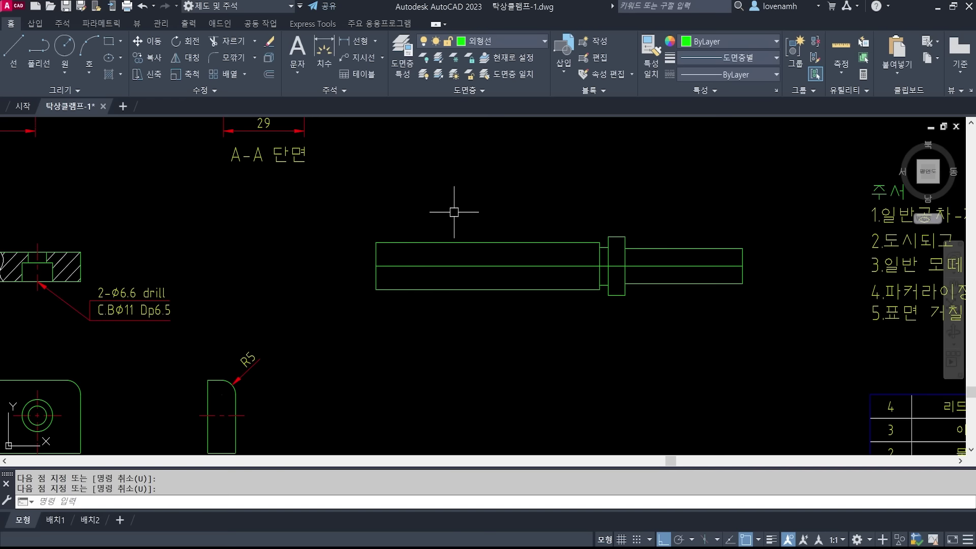
scroll(343, 275, "up", 2)
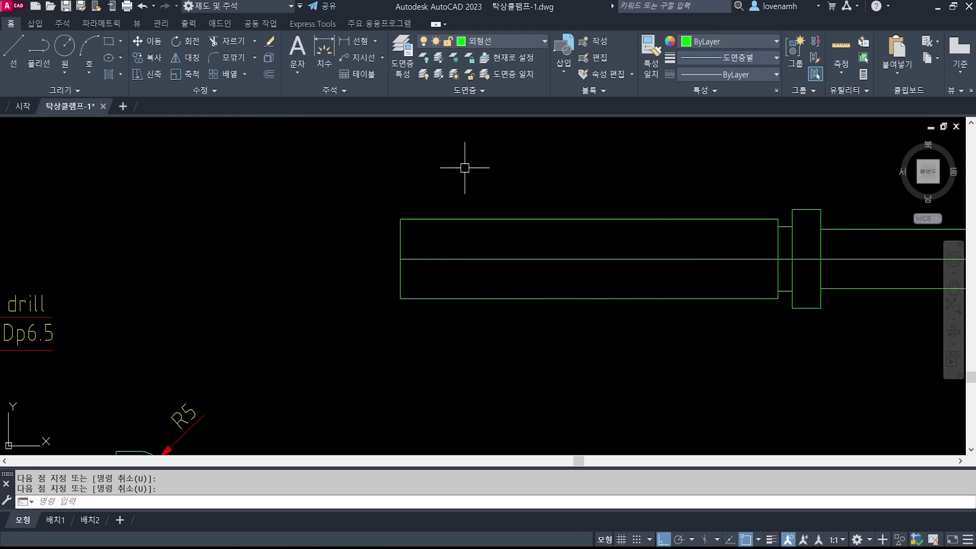
middle_click_drag(573, 283, 470, 276)
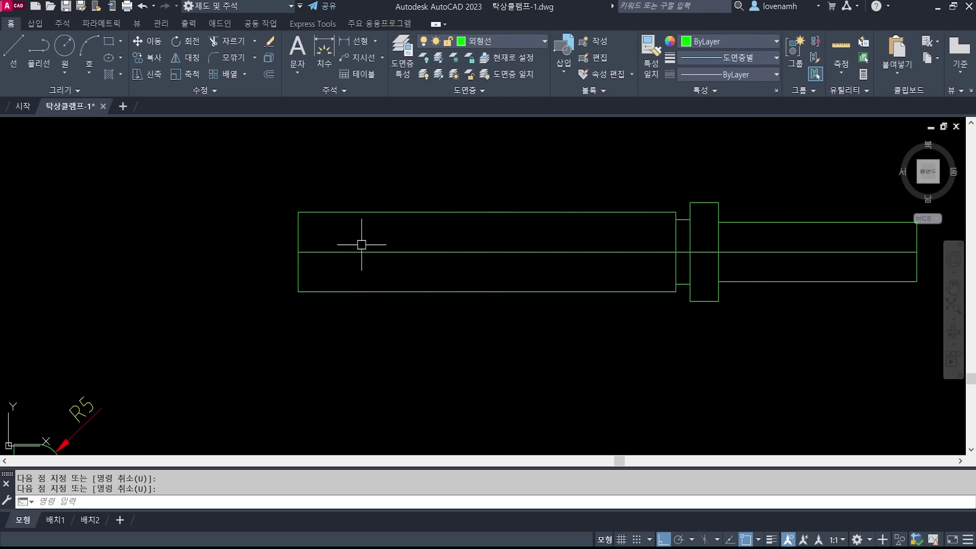
key("alt+Tab")
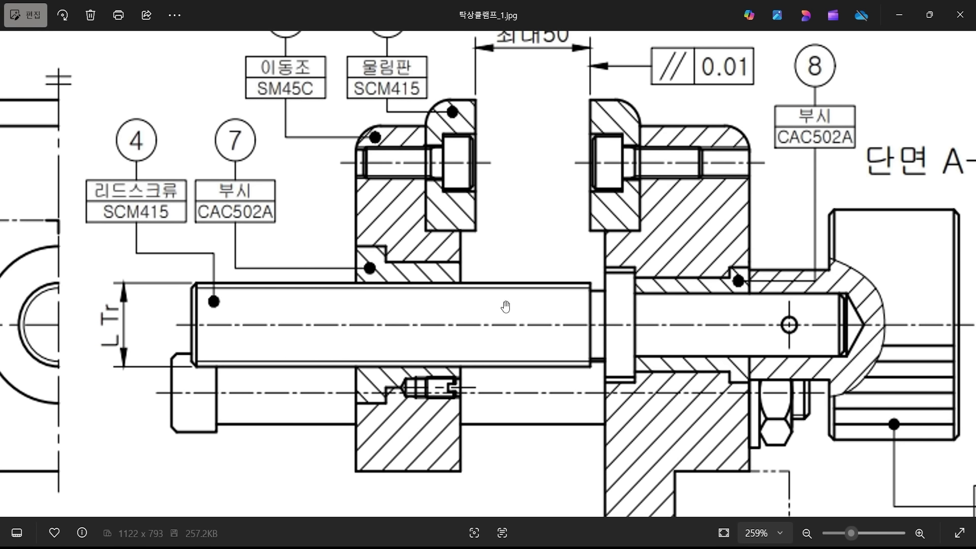
key("alt+Tab")
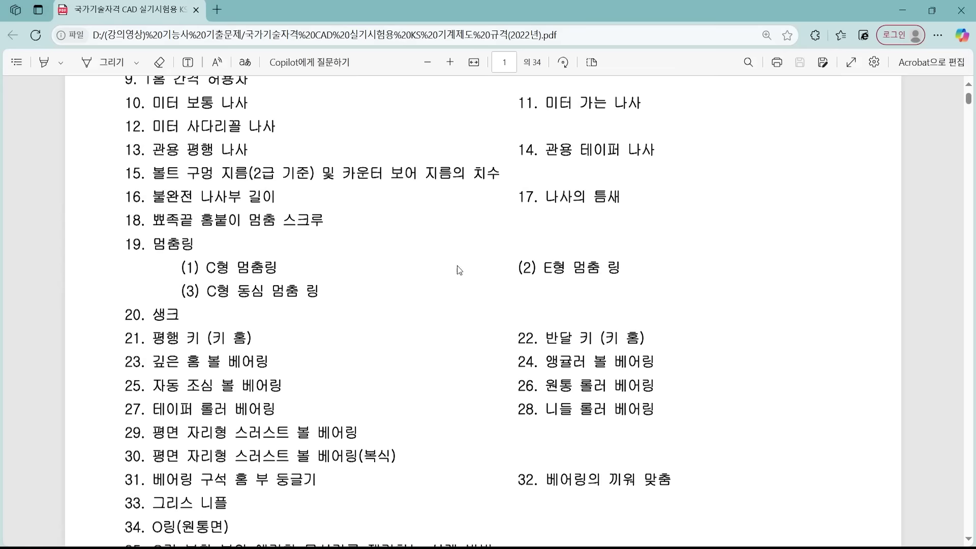
left_click_drag(968, 100, 972, 151)
scroll(352, 248, "up", 5)
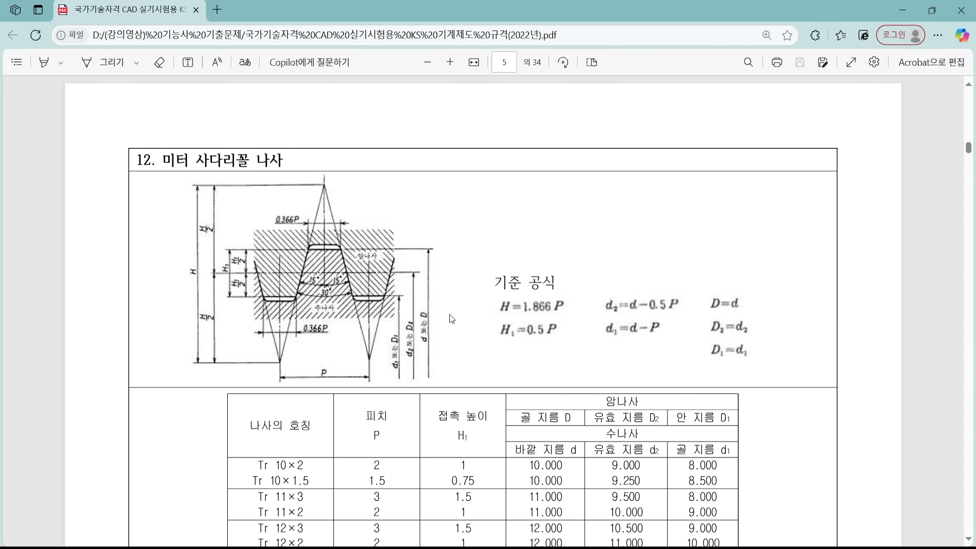
scroll(449, 319, "down", 4)
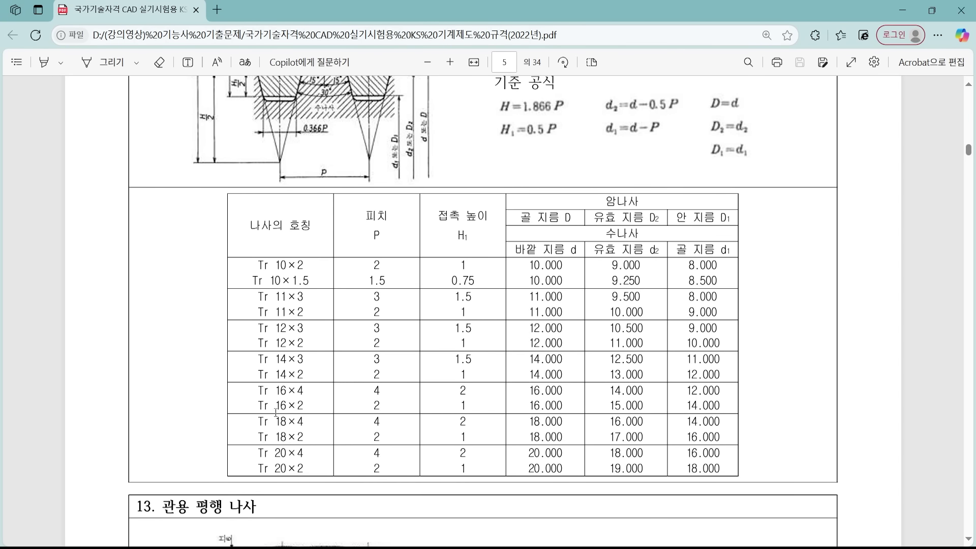
scroll(275, 413, "up", 2, "ctrl")
key("ctrl+2")
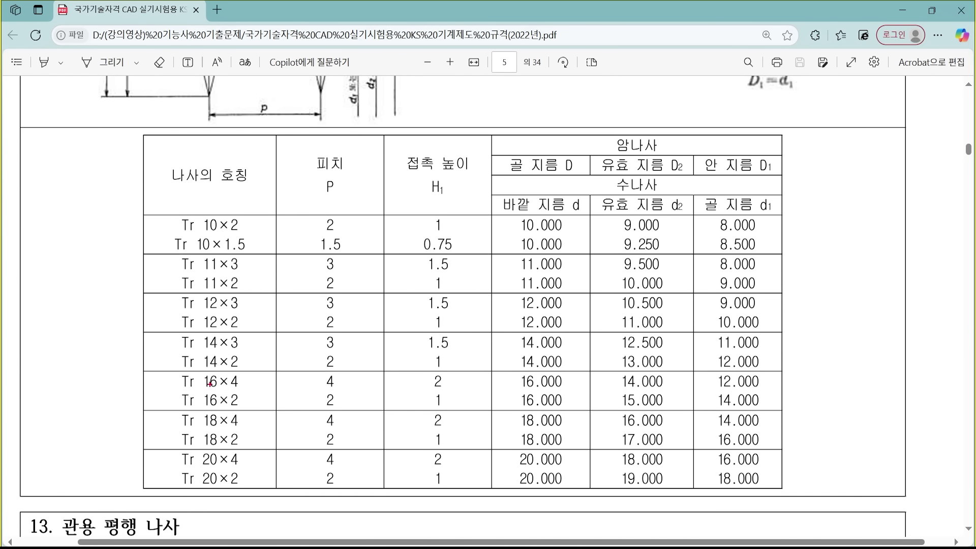
mouse_move(256, 419)
left_mouse_down()
mouse_move(196, 415)
mouse_move(230, 363)
mouse_move(233, 405)
left_mouse_up()
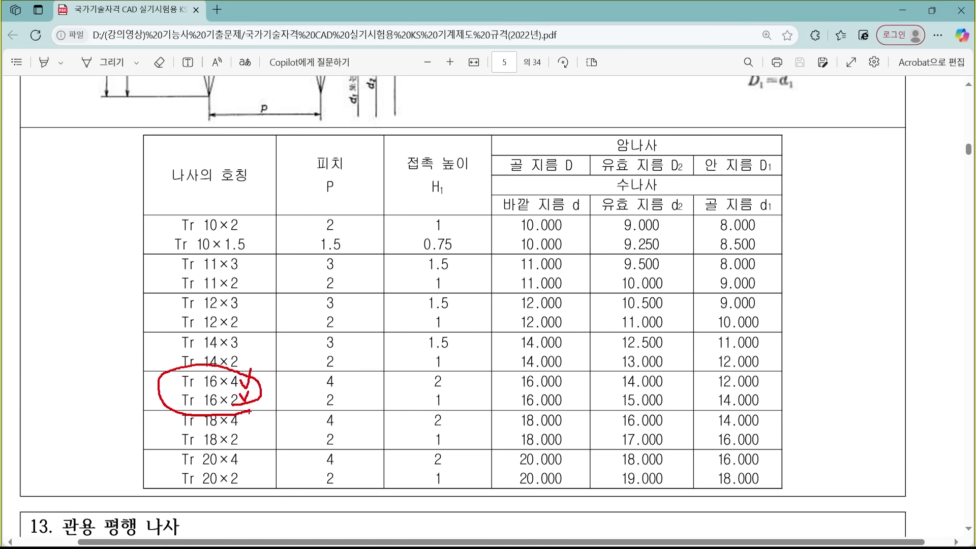
key("Escape")
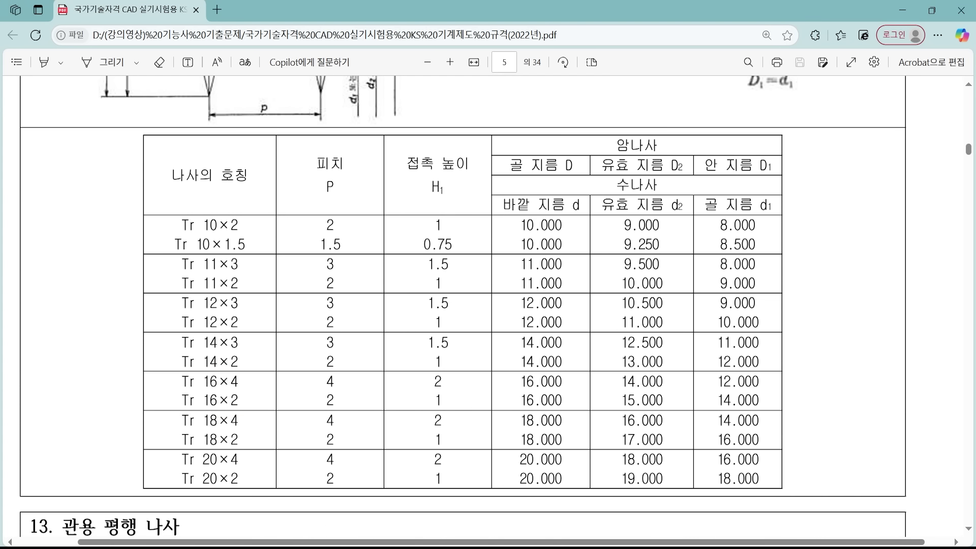
Switch back to AutoCAD and offset the thread's upper and lower outer lines 1 mm inward for the root lines.
key("alt+Tab")
mouse_move(519, 263)
middle_mouse_down()
mouse_move(464, 255)
mouse_move(440, 266)
middle_mouse_up()
middle_click_drag(319, 259, 393, 268)
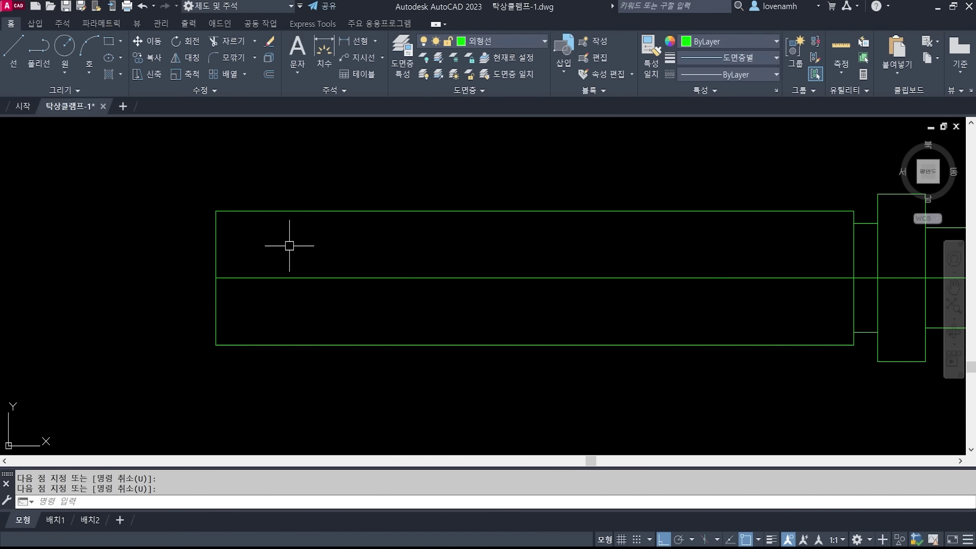
type("o")
key("space")
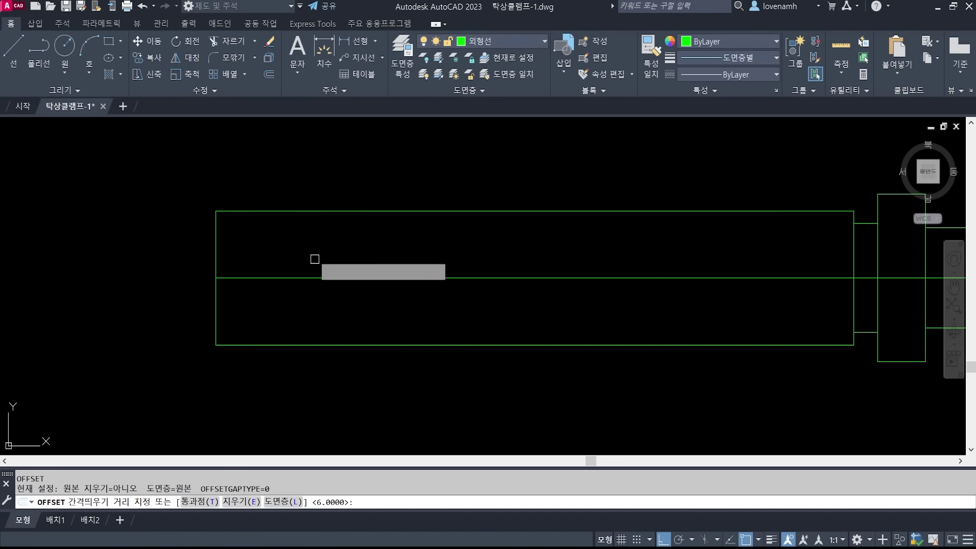
type("1")
key("space")
left_click(292, 209)
left_click(296, 252)
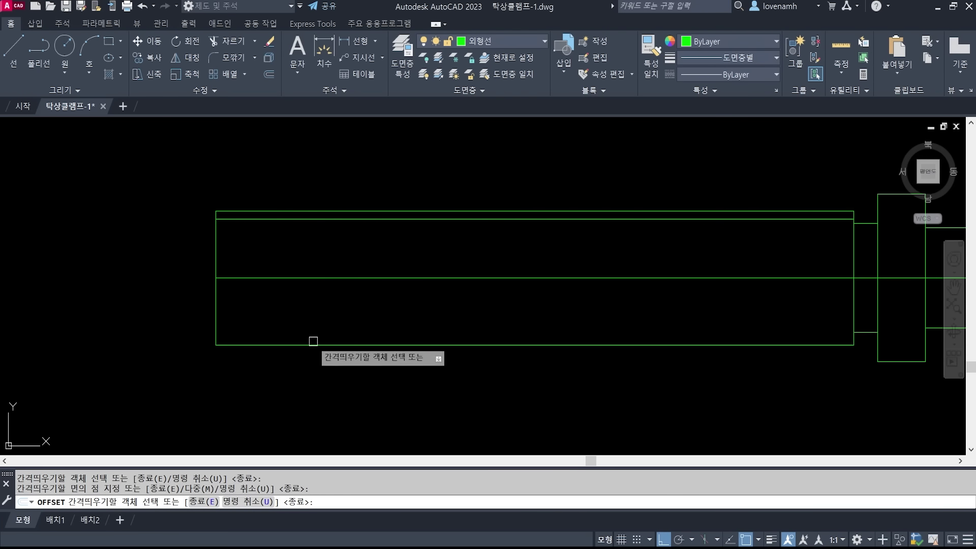
left_click(319, 345)
left_click(311, 315)
key("space")
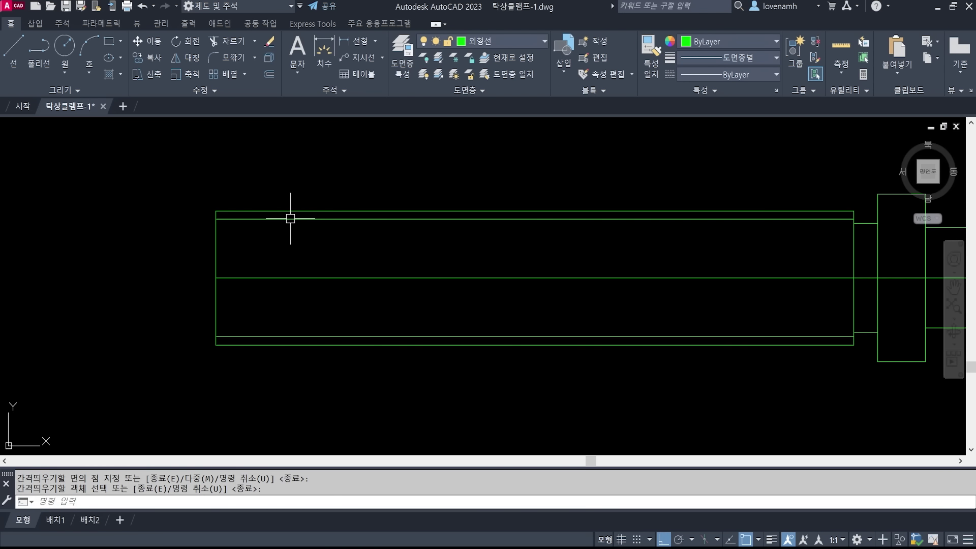
Move the two thread root lines to the thin-line layer 가는실선.
left_click(290, 220)
left_click(293, 336)
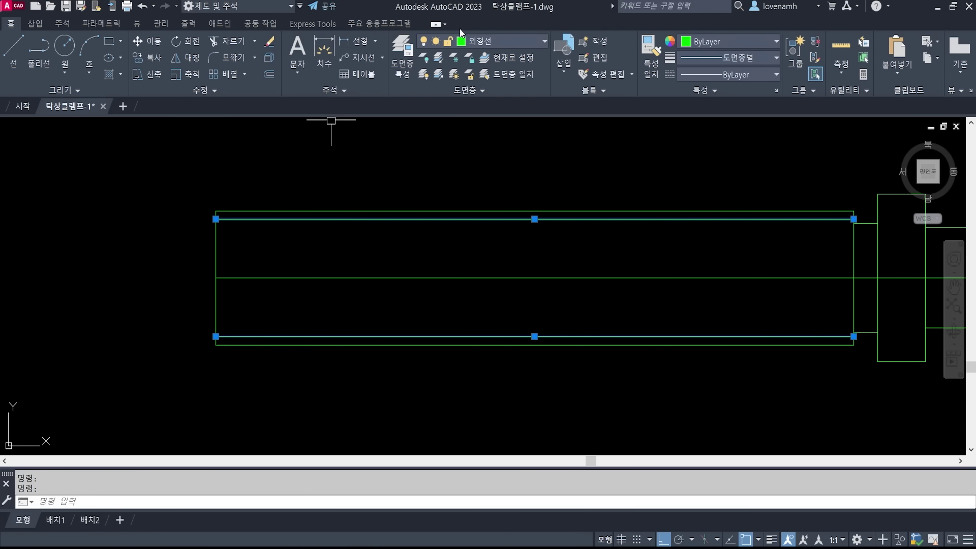
left_click(489, 39)
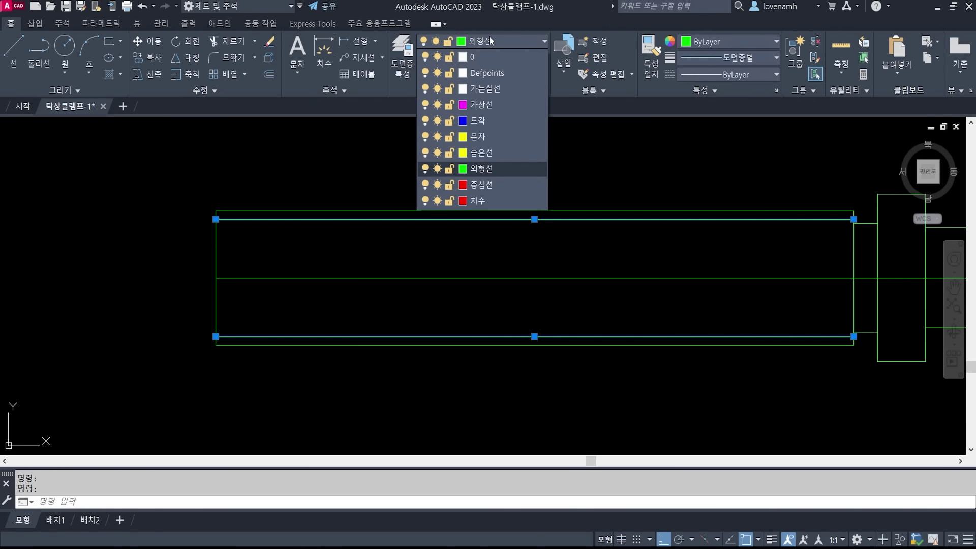
left_click(485, 90)
Set both Chamfer distances to 1 mm for the corners at the thread's left end.
type("cha")
key("Return")
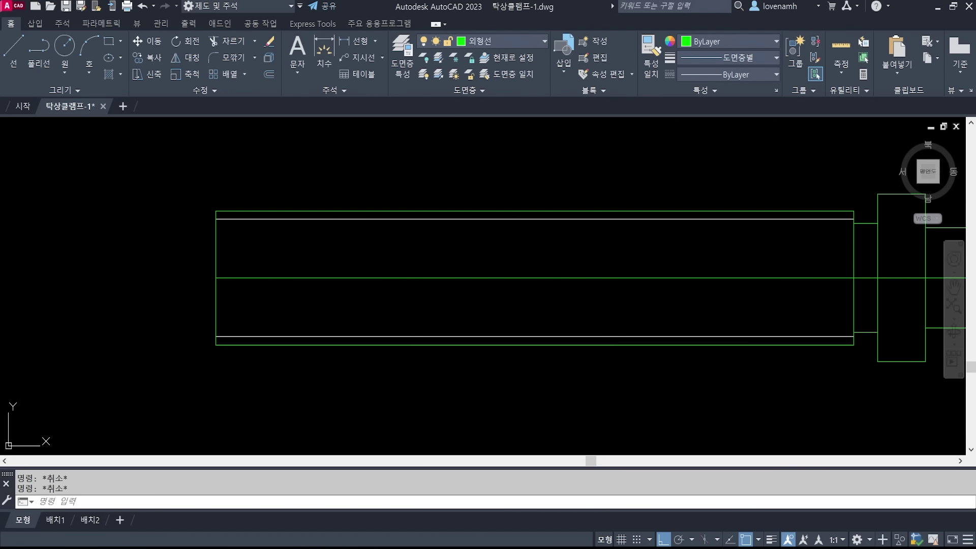
type("d")
key("Return")
type("1")
key("Return")
key("Return")
left_click(217, 234)
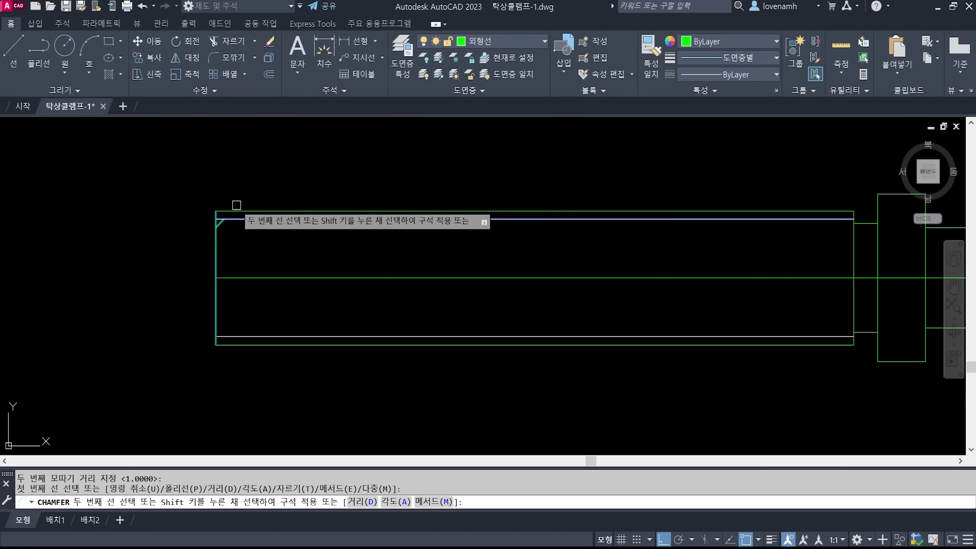
key("Escape")
Set Chamfer to trim mode and chamfer the upper and lower corners of the thread's left end.
key("Return")
type("t")
key("Return")
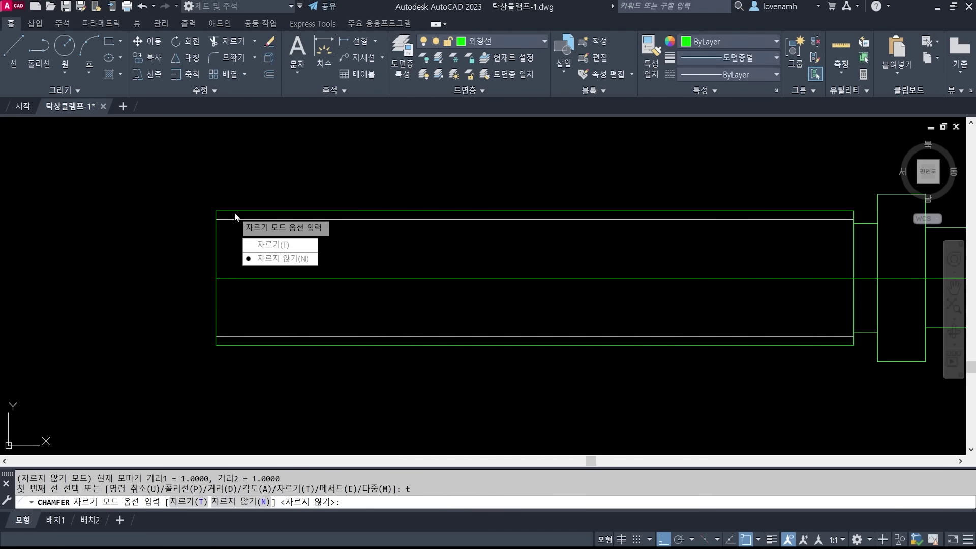
type("t")
key("Return")
left_click(232, 211)
left_click(217, 239)
key("Return")
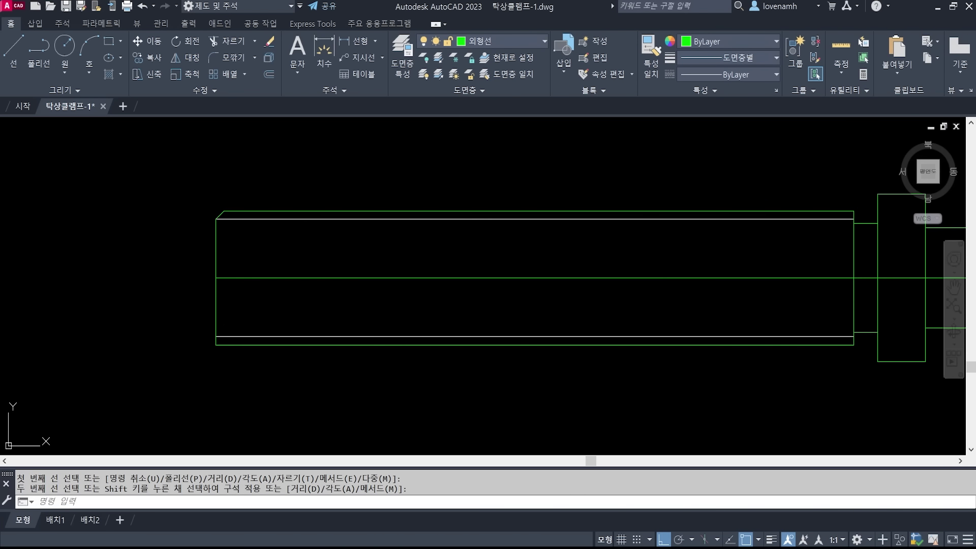
left_click(229, 345)
left_click(217, 330)
Draw a vertical line between the inner ends of the two chamfers at the thread's left end.
scroll(219, 345, "up", 2)
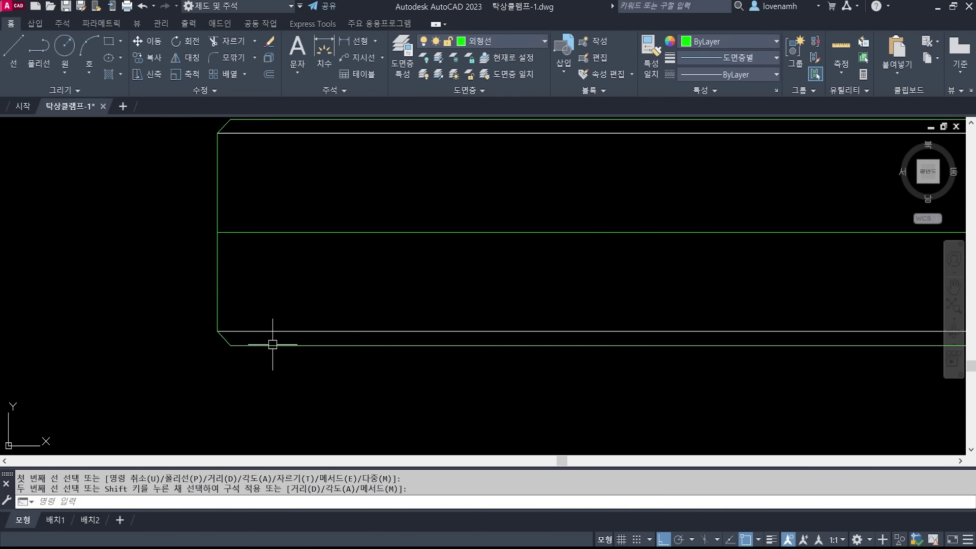
type("l")
key("Return")
left_click(231, 345)
middle_click_drag(239, 198, 261, 280)
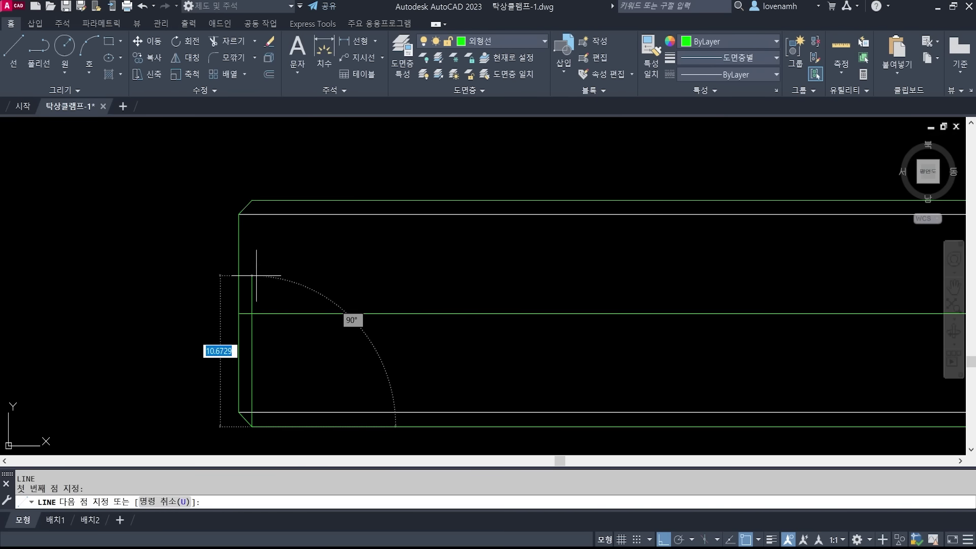
left_click(245, 207)
key("Return")
Switch to the reference image and examine the pin hole and its distance from the shaft's right end.
scroll(348, 273, "down", 4)
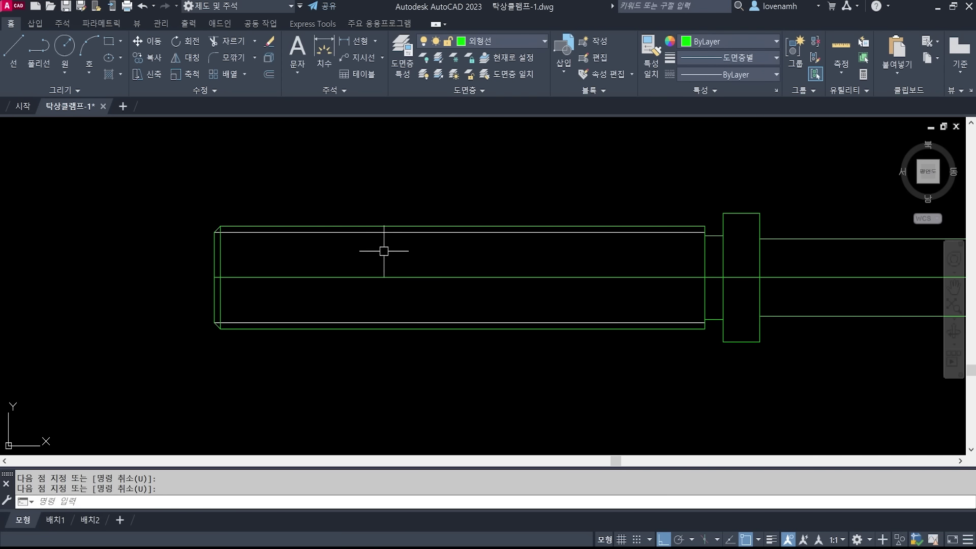
scroll(388, 251, "down", 2)
scroll(491, 242, "up", 2)
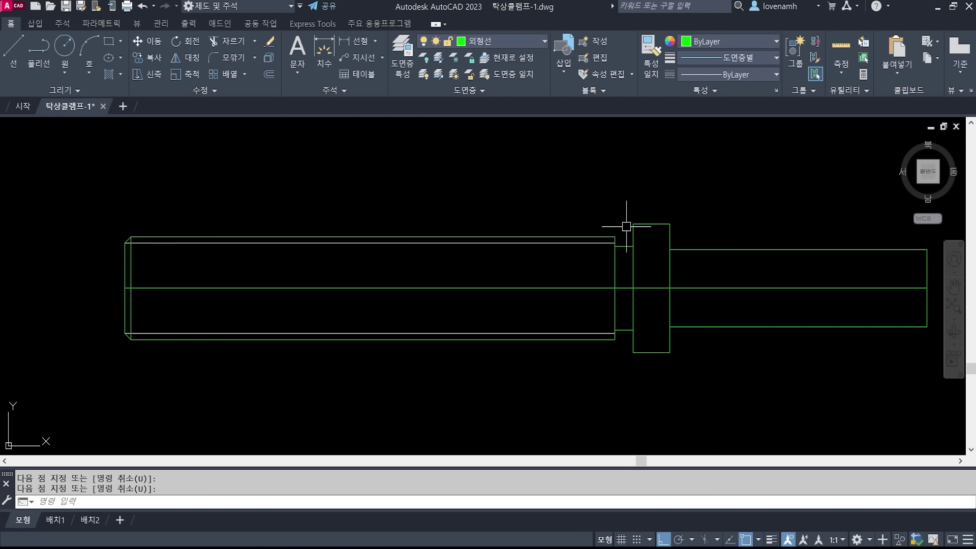
key("alt+Tab")
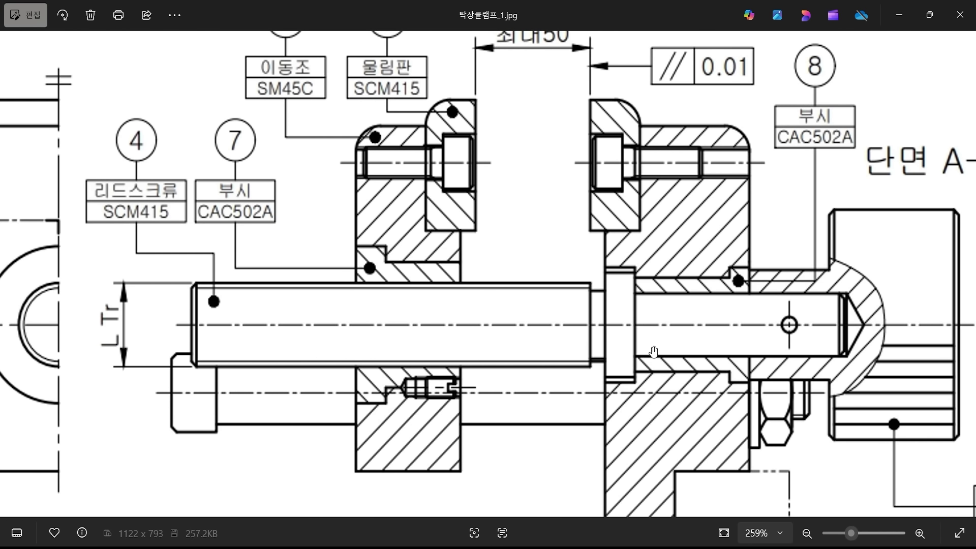
left_click_drag(782, 342, 657, 333)
key("ctrl+2")
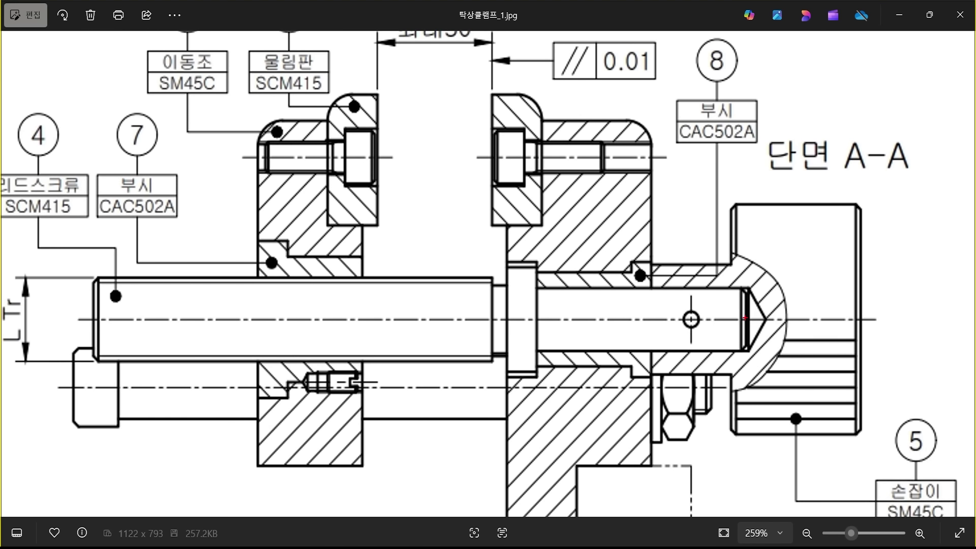
left_click_drag(745, 319, 745, 163, "shift")
mouse_move(690, 293)
left_mouse_down("shift")
mouse_move(691, 185)
mouse_move(747, 200)
left_mouse_up("shift")
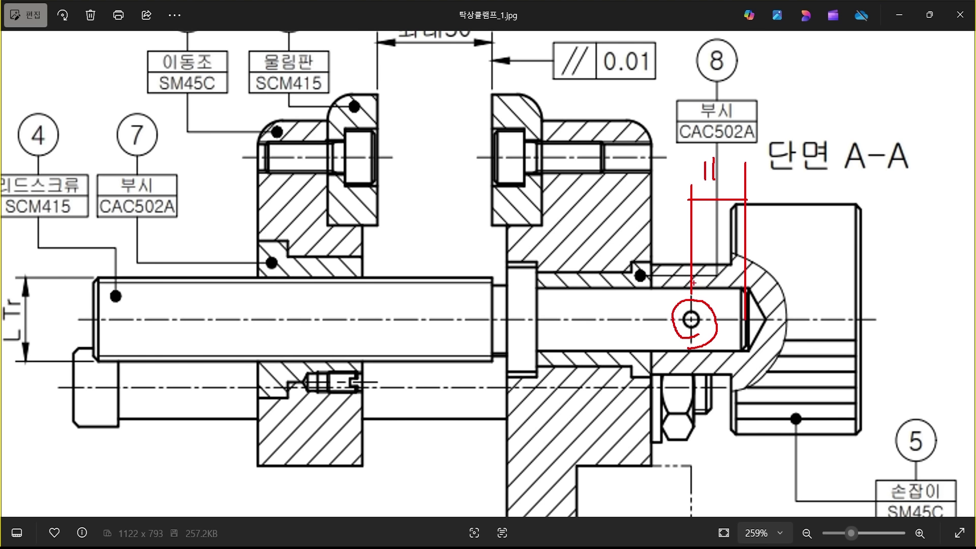
key("Escape")
Switch back to AutoCAD and offset the shaft's right end line 11 mm to the left to locate the pin hole.
key("alt+Tab")
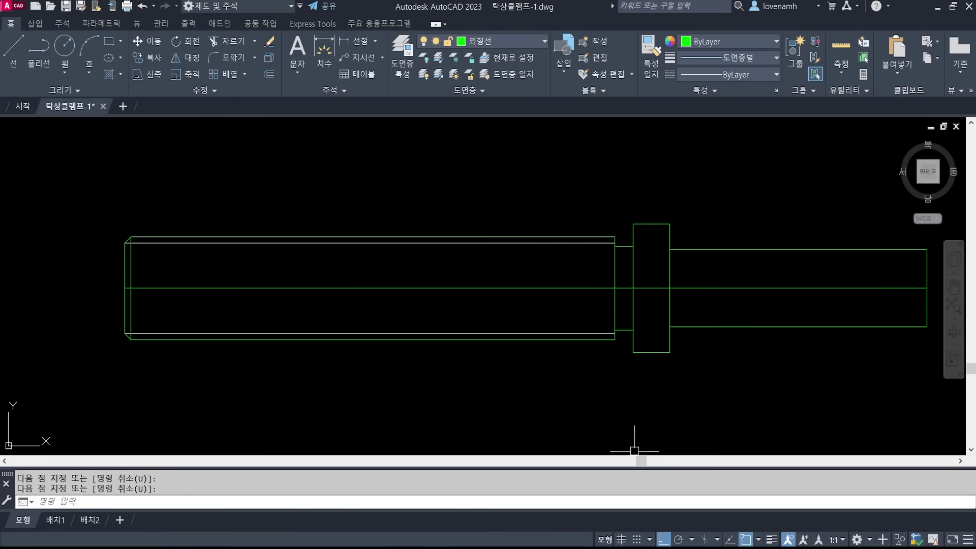
middle_click_drag(818, 299, 719, 298)
scroll(719, 299, "up", 3)
type("o")
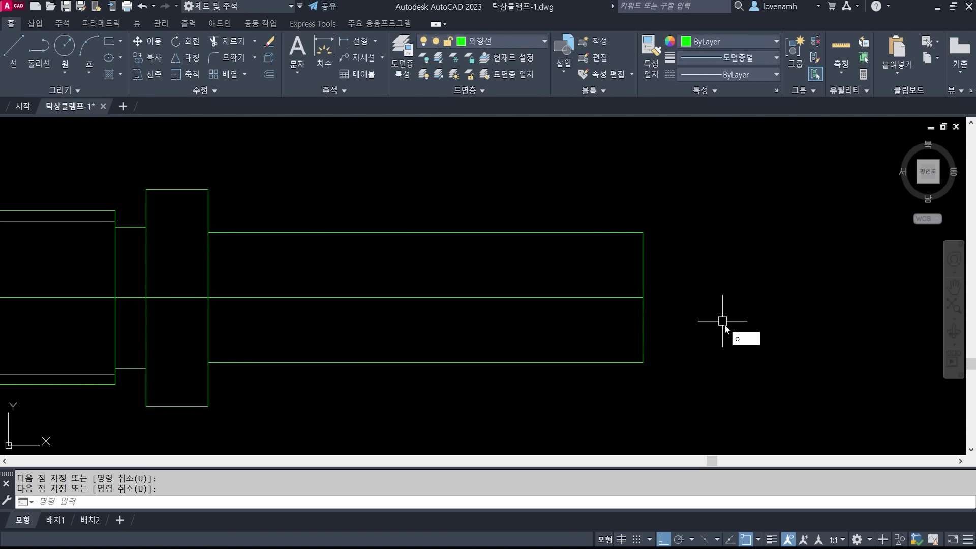
key("Return")
type("11")
key("Return")
left_click(643, 283)
left_click(554, 279)
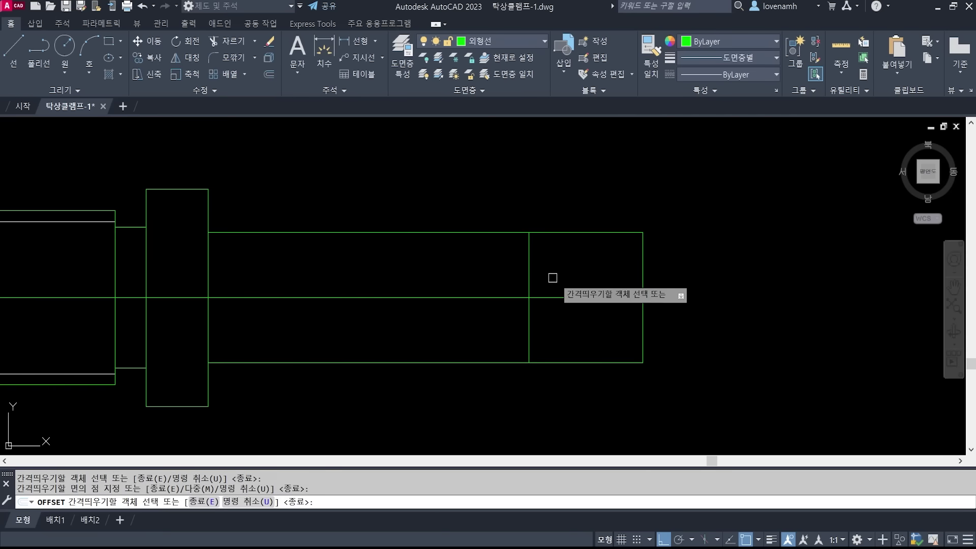
Draw a 3 mm diameter pin hole circle where the offset line crosses the centre line.
key("Return")
type("c")
key("Return")
left_click(529, 298)
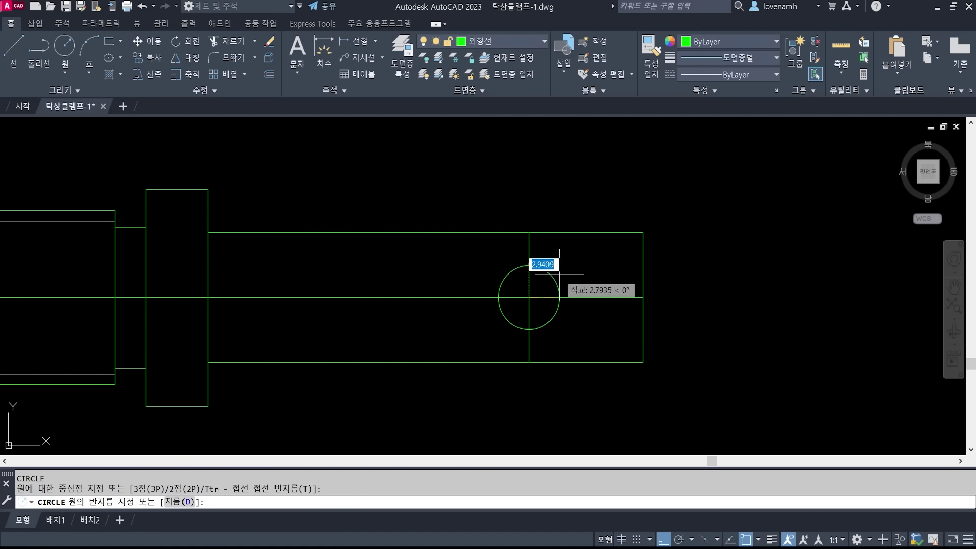
type("d")
key("Return")
type("3")
key("Return")
Trim the pin hole's vertical offset line to the circle, removing the parts above and below it.
type("tr")
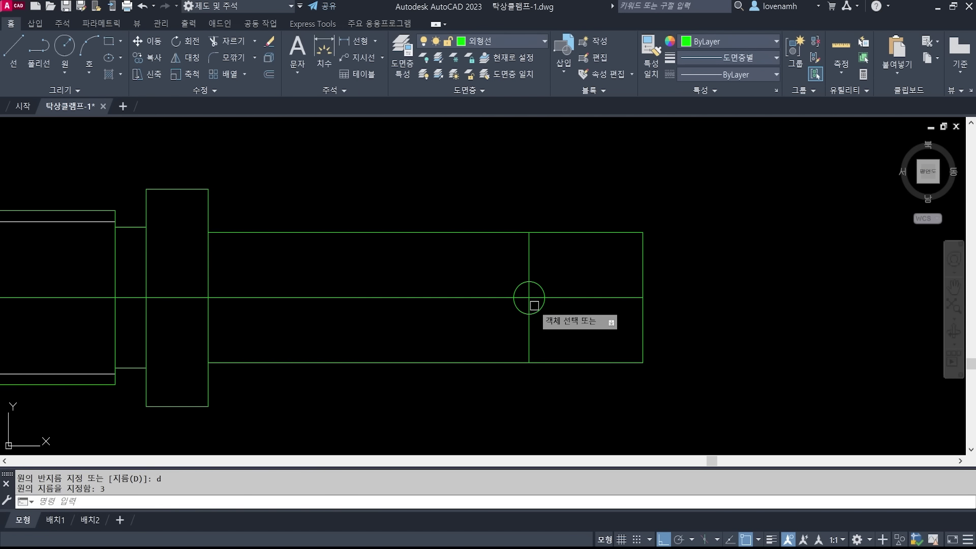
key("Return")
key("Return")
left_click(528, 263)
left_click(529, 349)
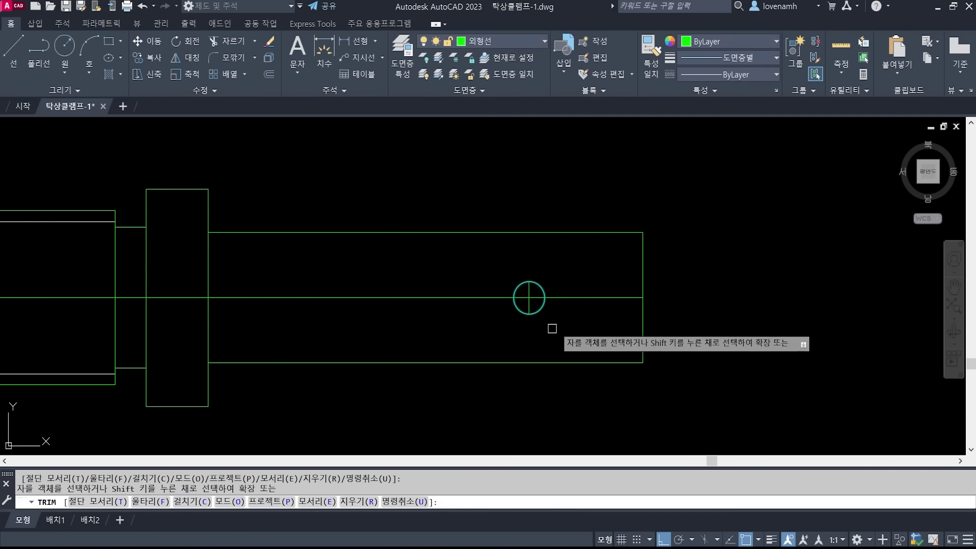
key("Return")
Lengthen the vertical line through the pin hole by 3 mm at both ends.
type("len")
key("Return")
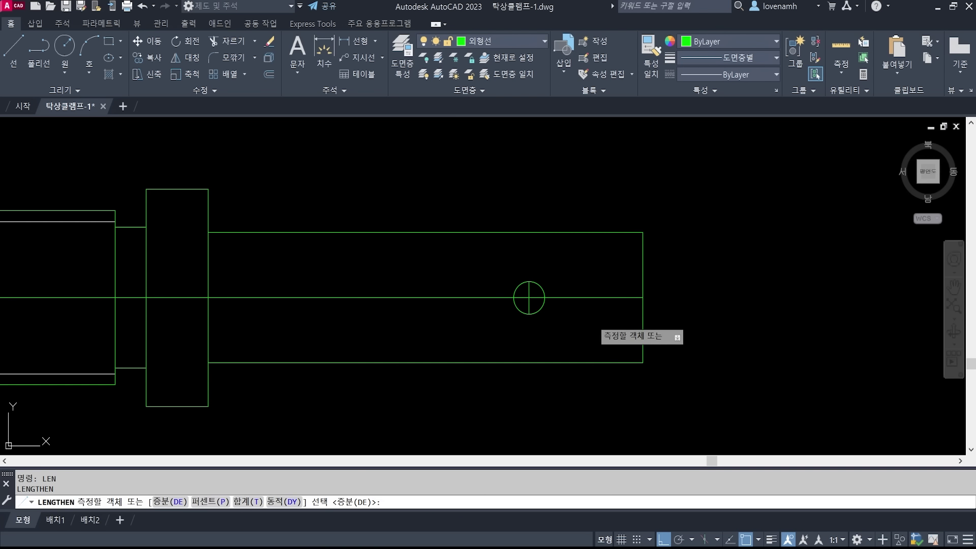
type("de")
key("Return")
type("3")
key("Return")
scroll(512, 308, "up", 3)
left_click(559, 268)
left_click(562, 312)
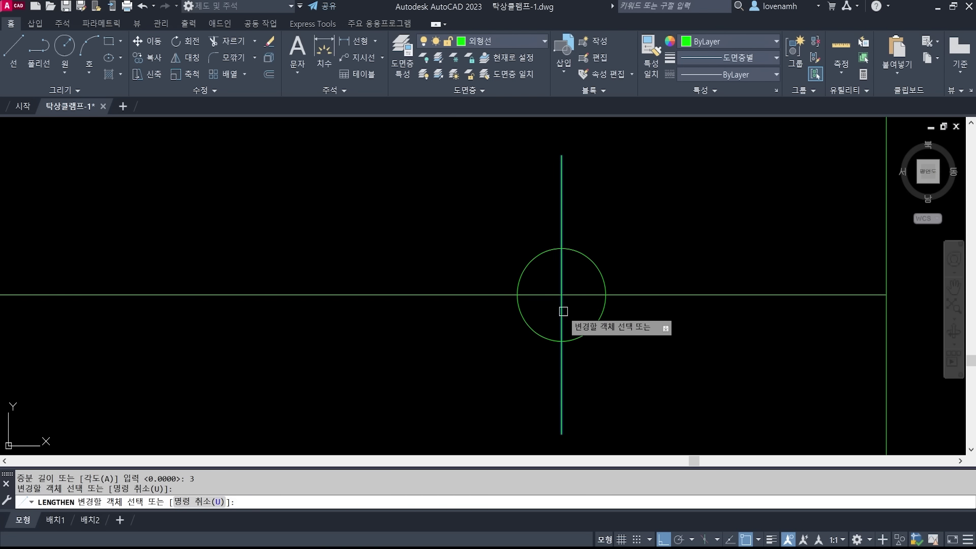
key("Return")
Move the pin hole's vertical line to the 중심선 layer.
scroll(728, 309, "down", 5)
middle_click_drag(636, 311, 697, 311)
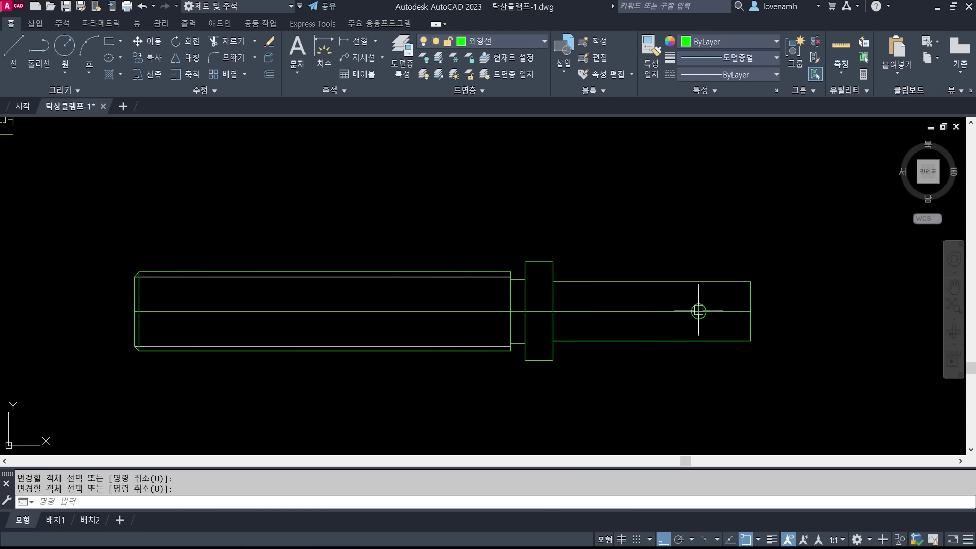
left_click(699, 289)
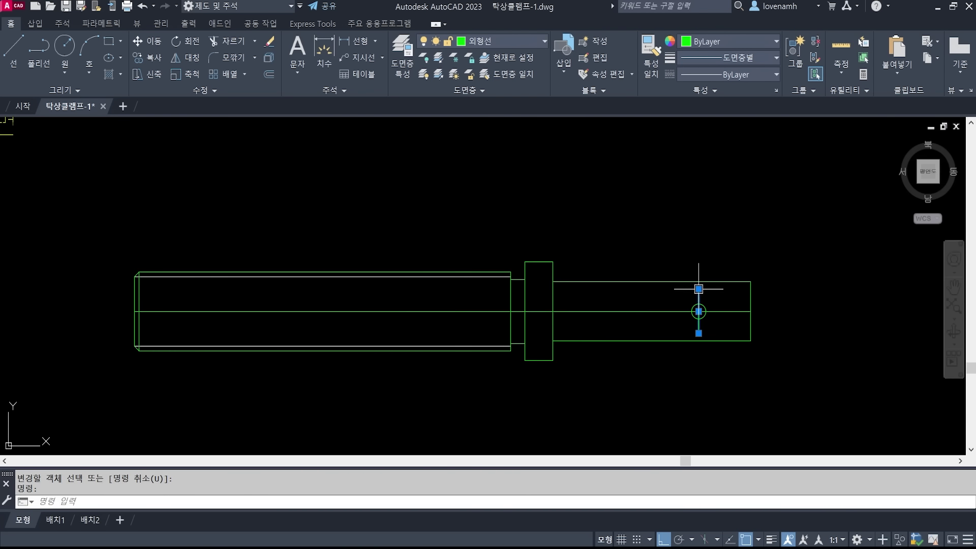
left_click(482, 41)
left_click(494, 182)
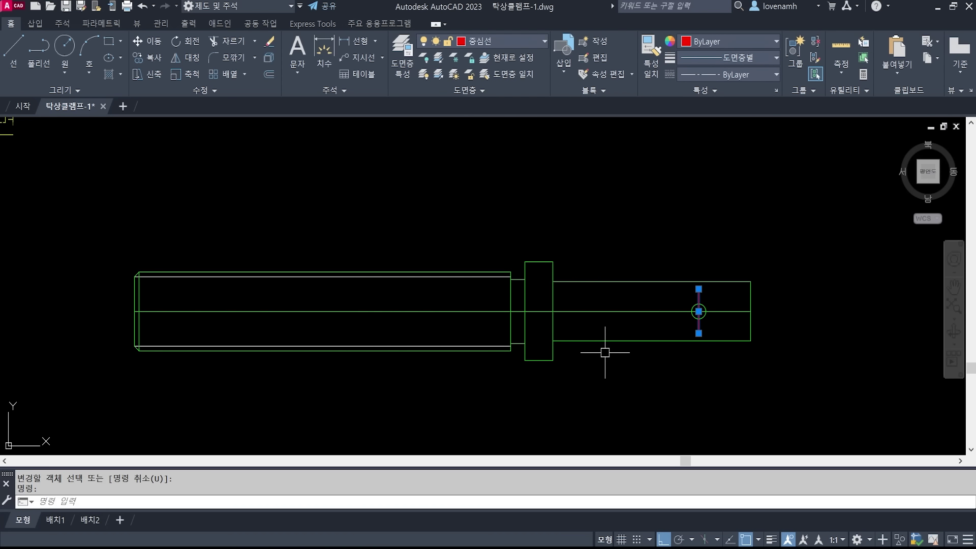
Set the linetype scale of the pin hole's vertical centre line to 0.5.
type("ch")
key("Return")
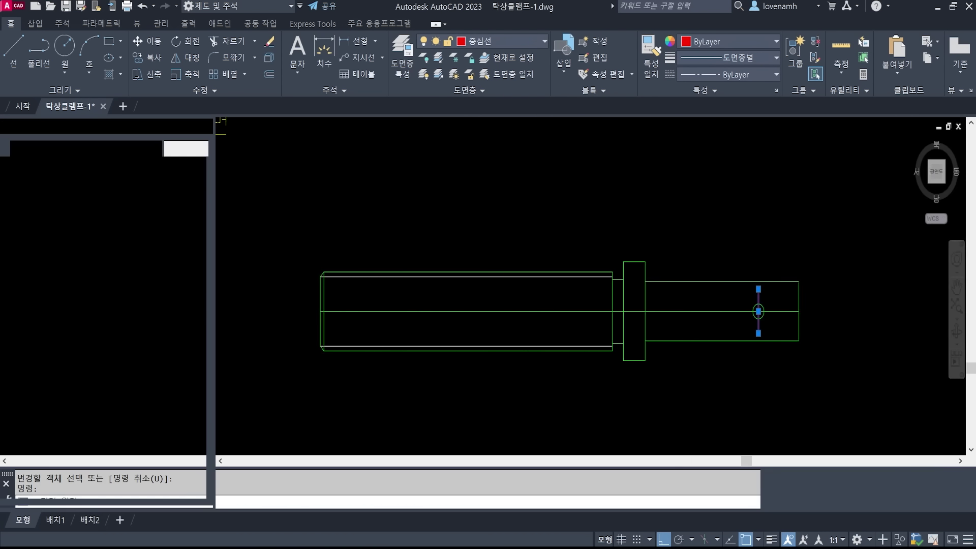
scroll(871, 315, "up", 3)
scroll(816, 327, "up", 4)
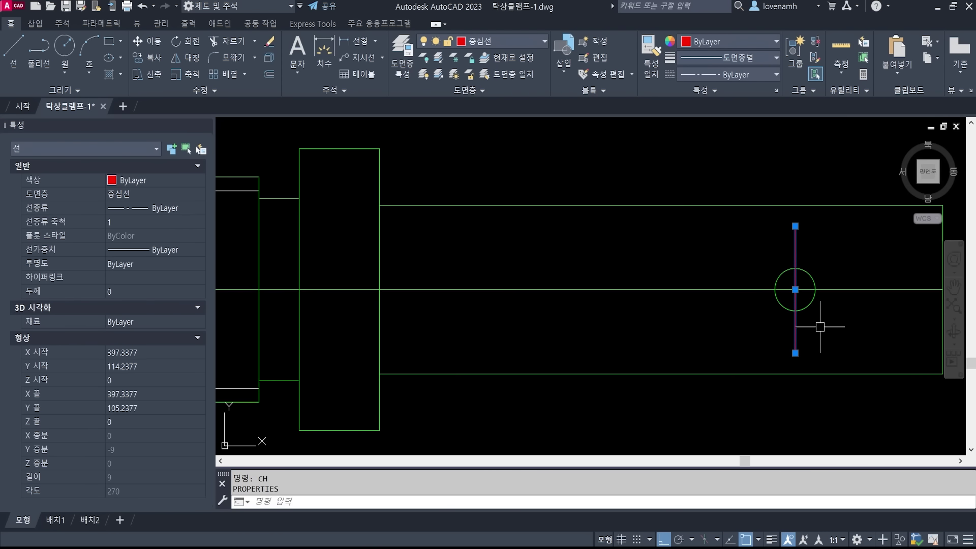
left_click(122, 224)
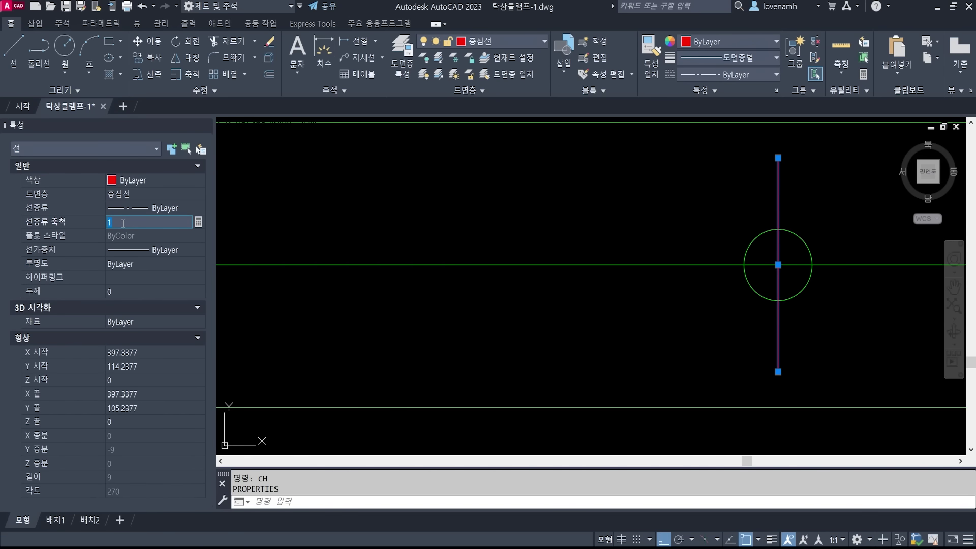
key("Return")
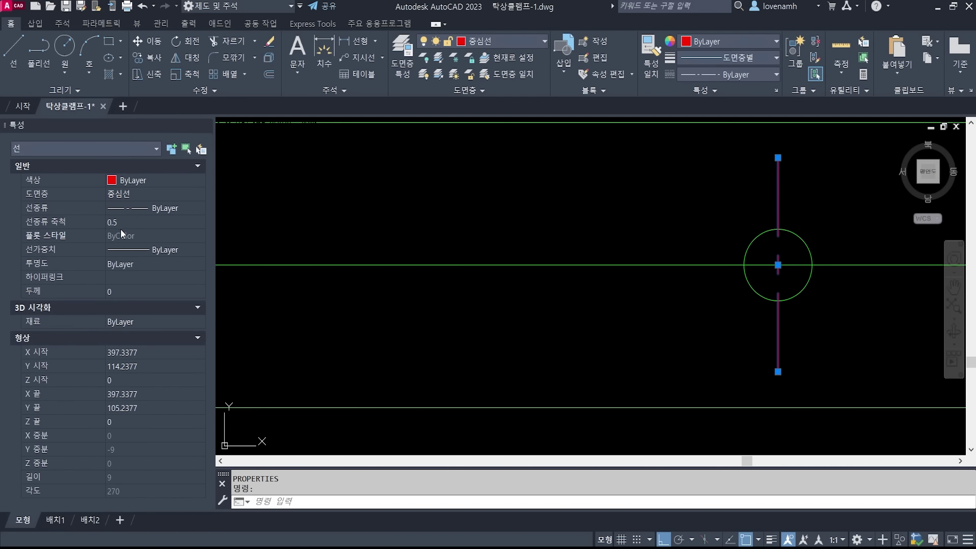
key("Escape")
key("Escape")
scroll(645, 283, "down", 5)
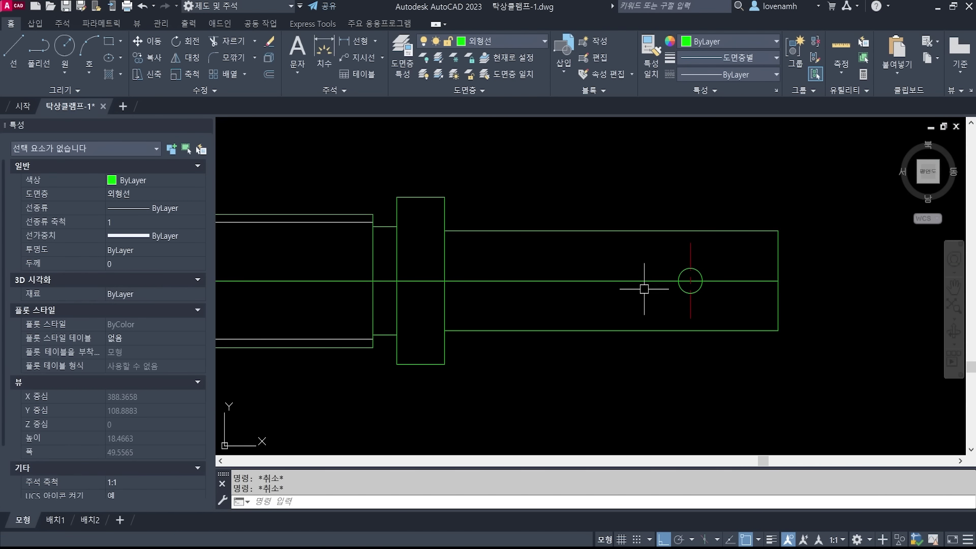
Lengthen the lead screw's horizontal axis line by 3 mm twice at each end.
left_click(509, 287)
key("Escape")
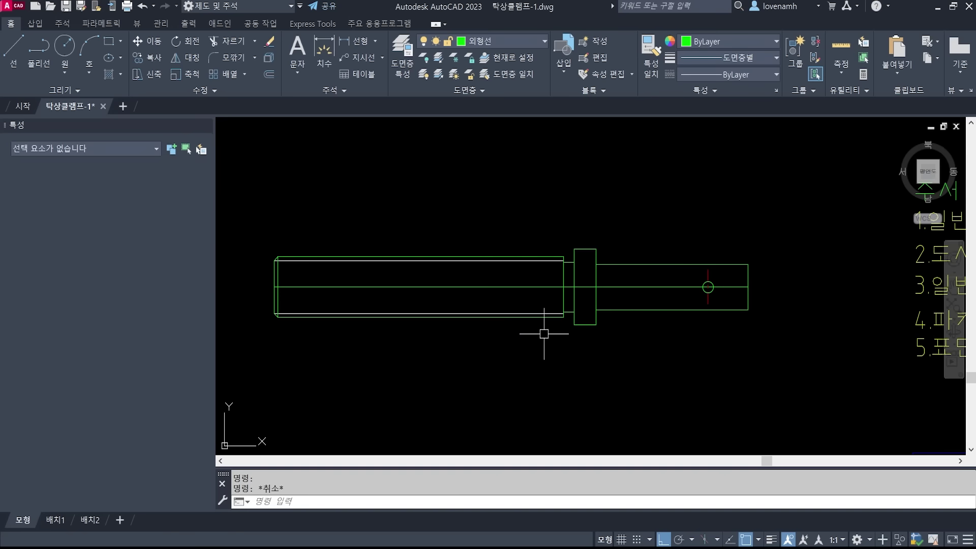
type("len")
key("Return")
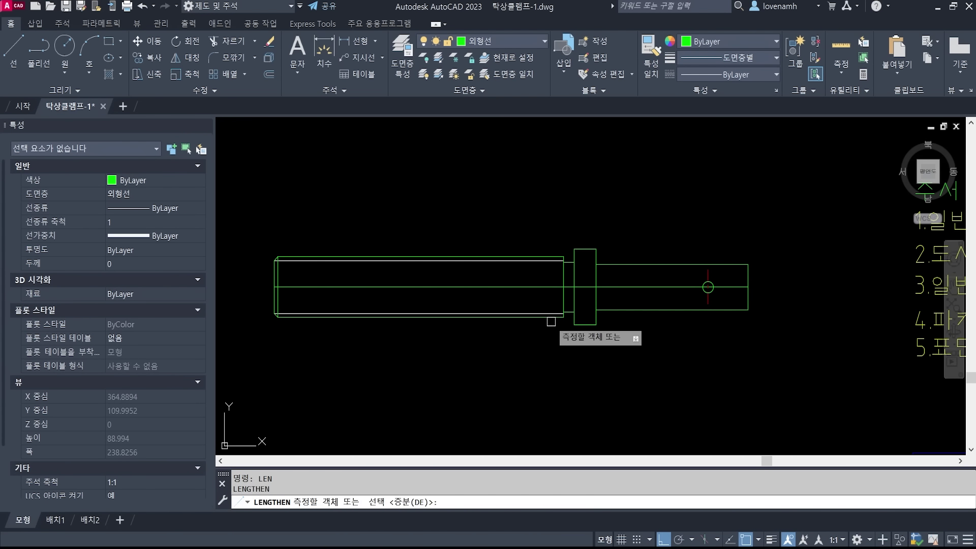
type("de")
key("Return")
type("3")
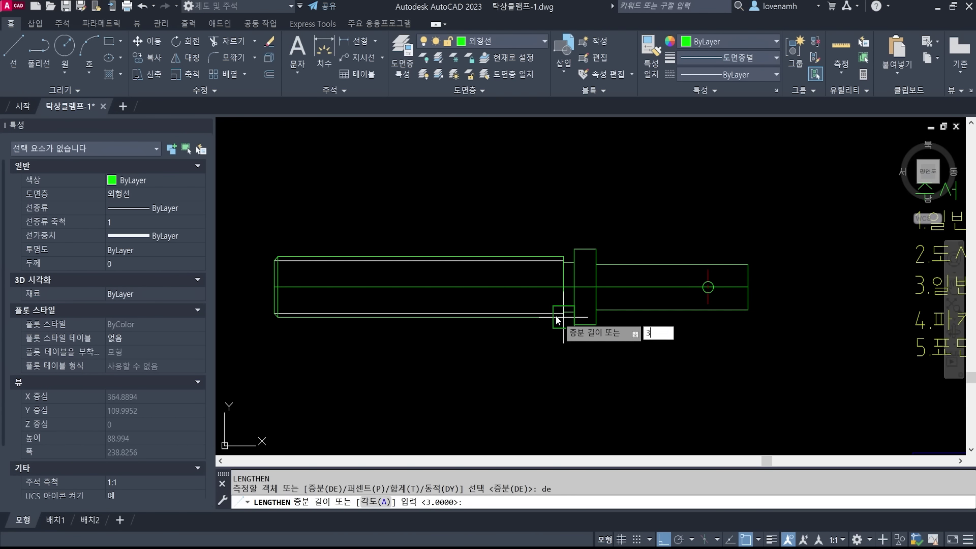
key("Return")
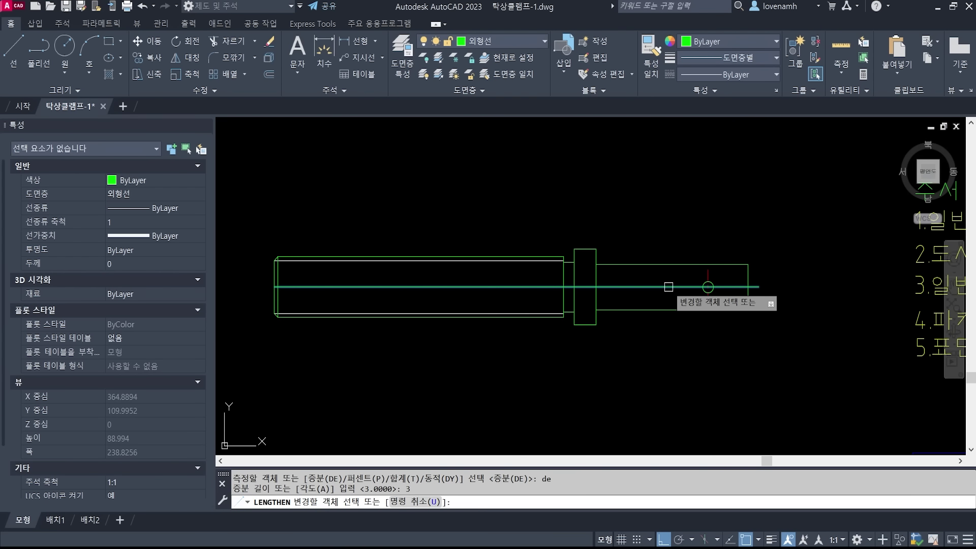
left_click(669, 287)
left_click(669, 287)
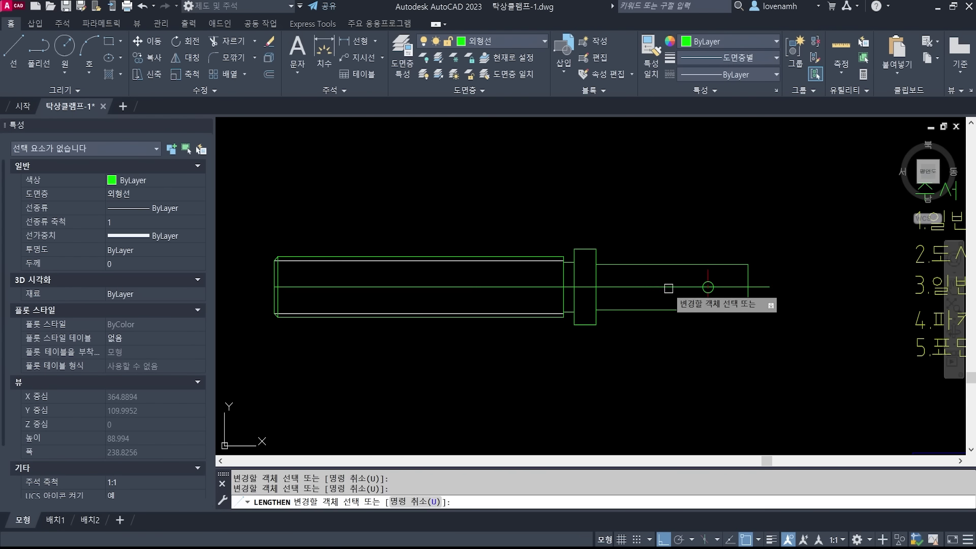
left_click(305, 287)
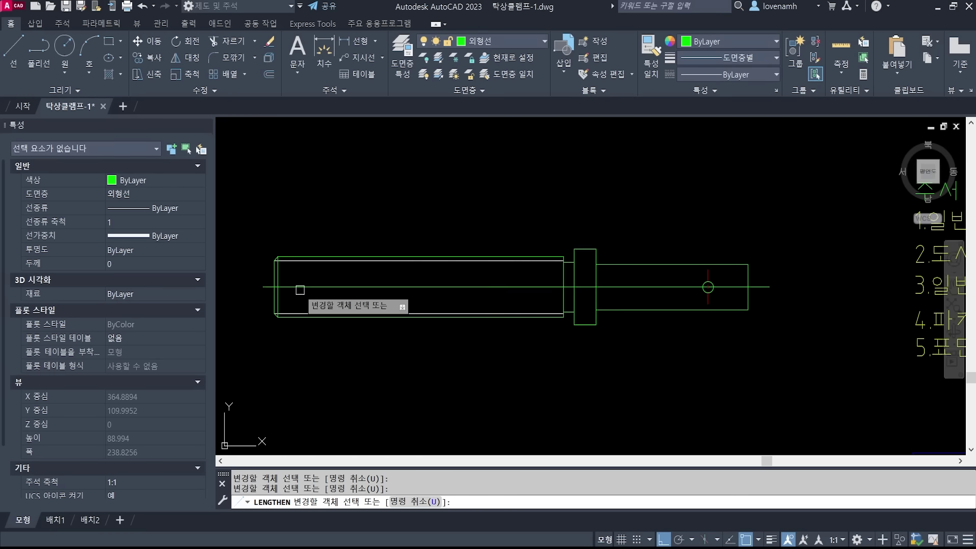
key("Return")
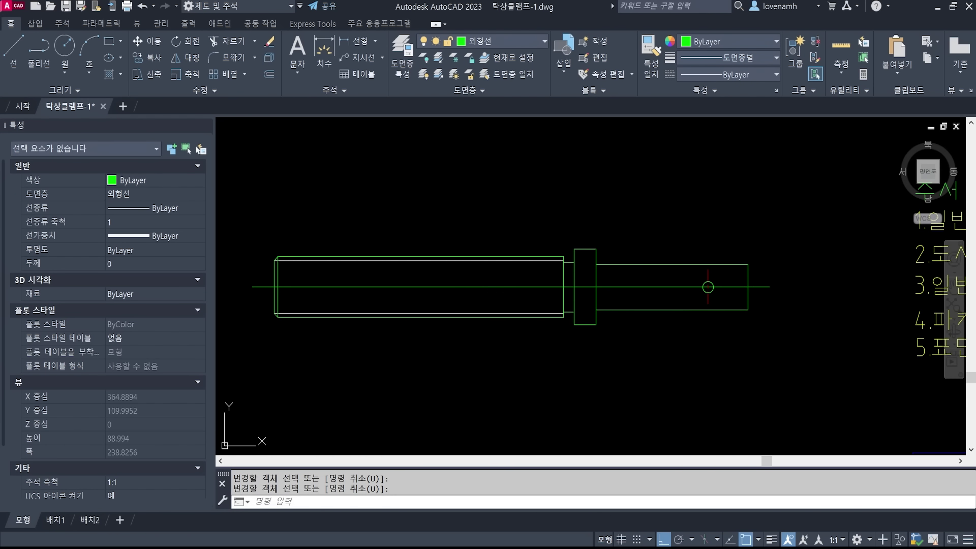
Move the lead screw's horizontal axis line to the 중심선 layer.
key("Escape")
key("Escape")
scroll(492, 286, "down", 1)
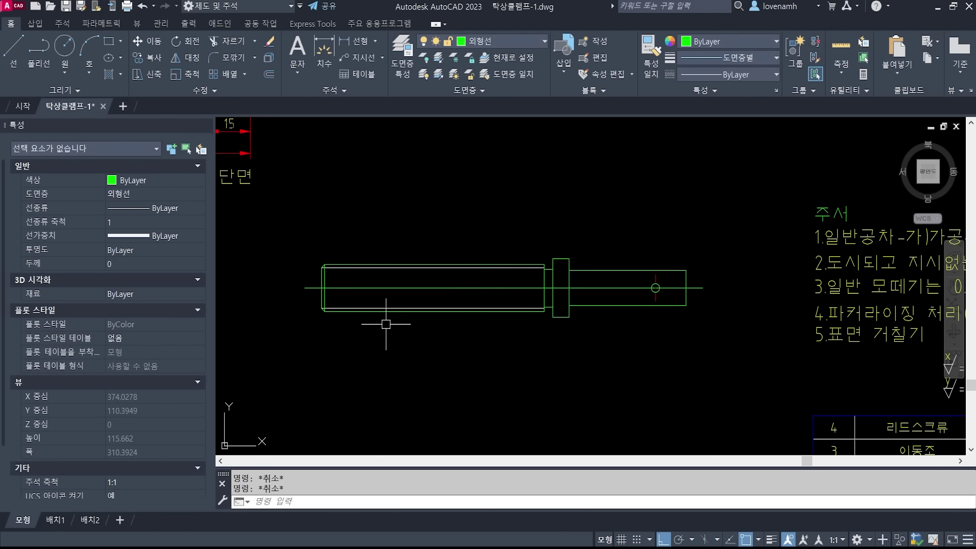
middle_click_drag(427, 305, 537, 294)
left_click(538, 282)
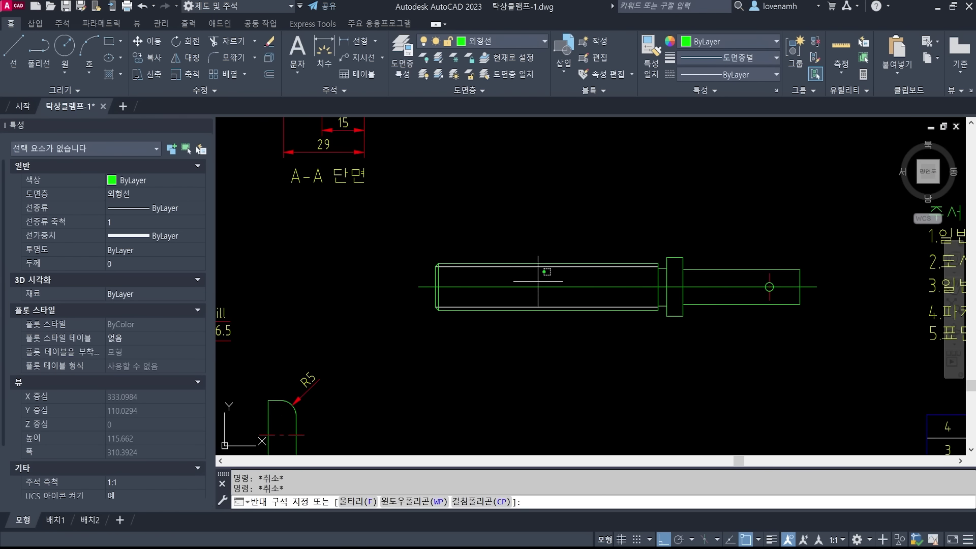
left_click(524, 296)
left_click(522, 40)
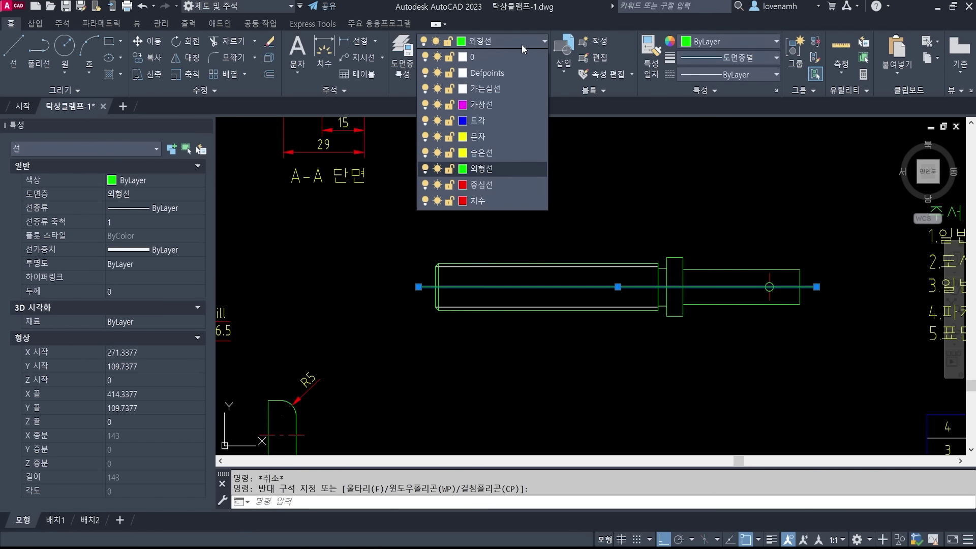
left_click(506, 185)
key("Escape")
key("Escape")
key("Escape")
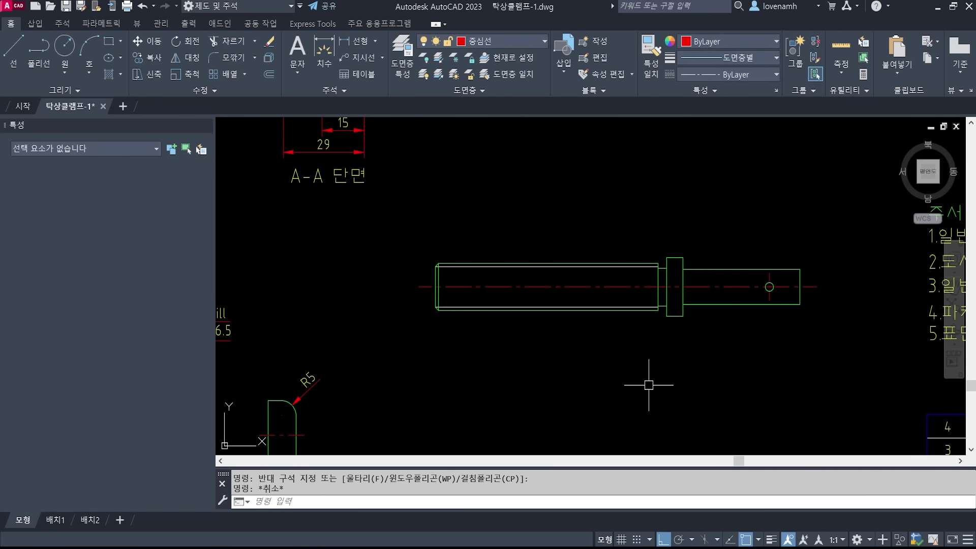
Switch to the reference image to examine the shaft's right end, and return to AutoCAD.
scroll(612, 275, "up", 4)
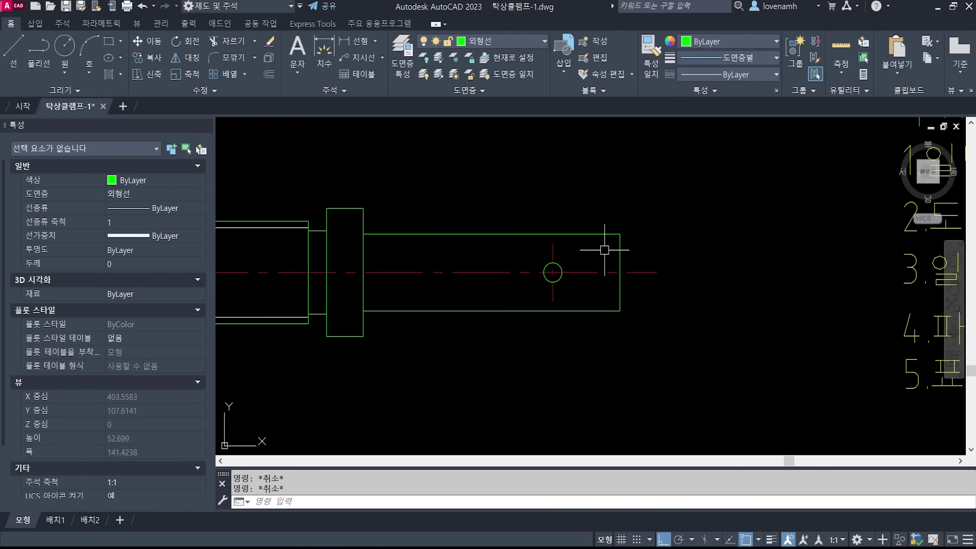
key("alt+Tab")
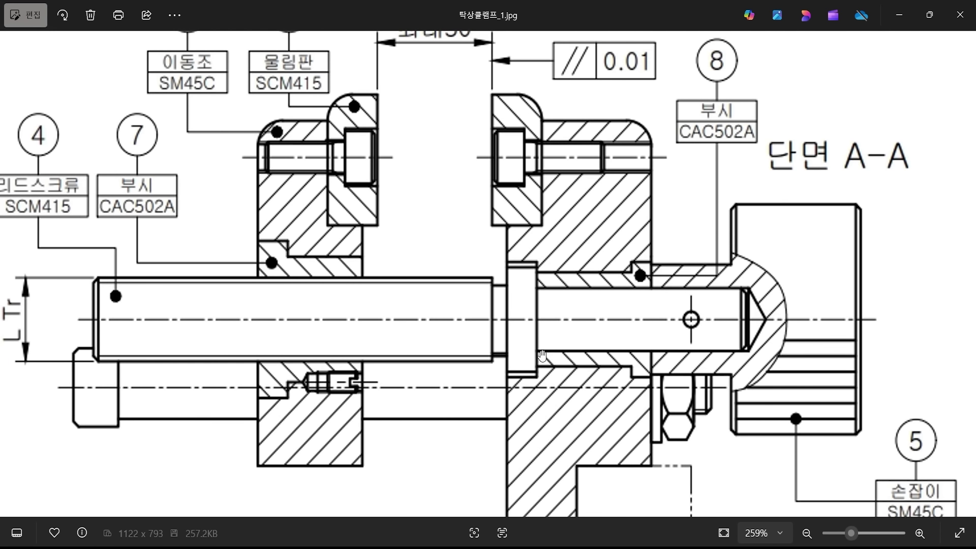
key("alt+Tab")
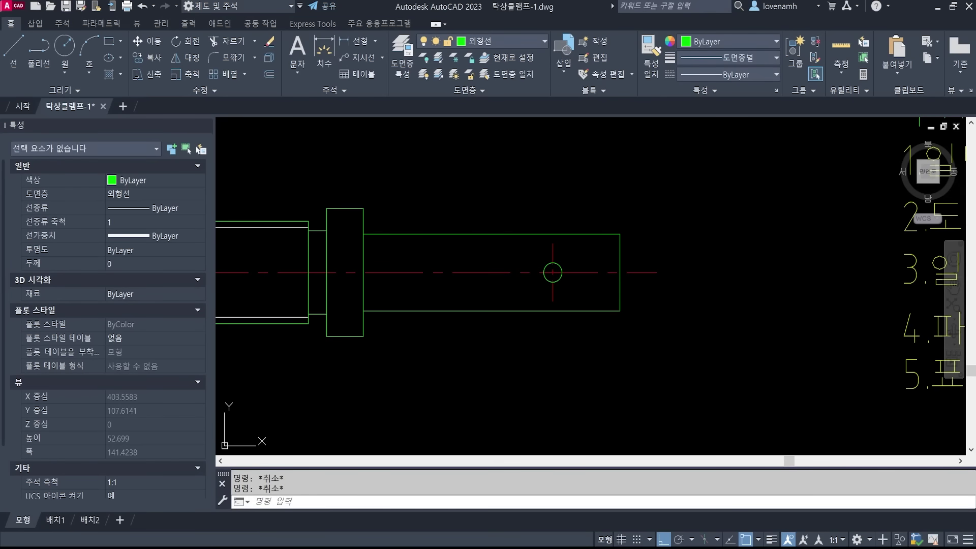
Chamfer the upper and lower corners of the shaft's right end with 1 mm distances.
type("ccha")
key("Return")
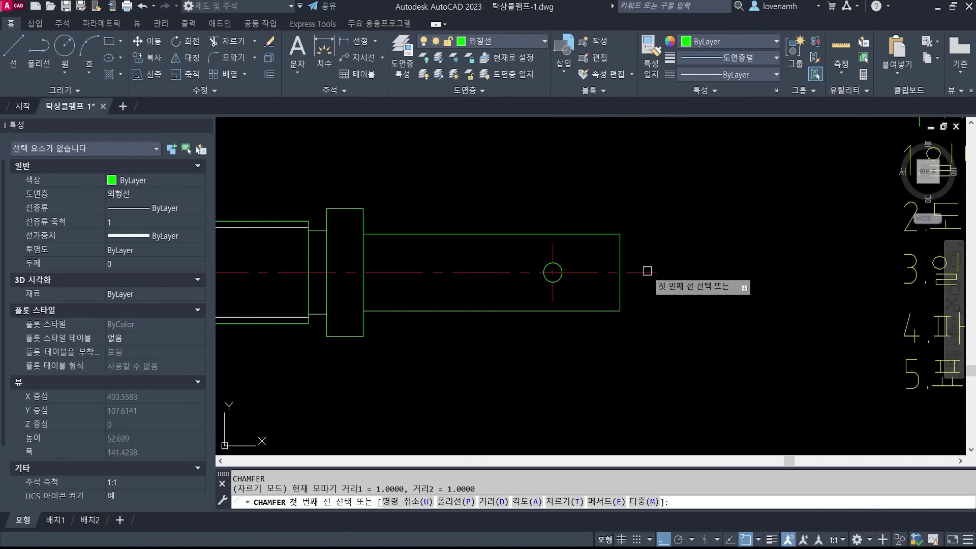
left_click(620, 270)
left_click(608, 234)
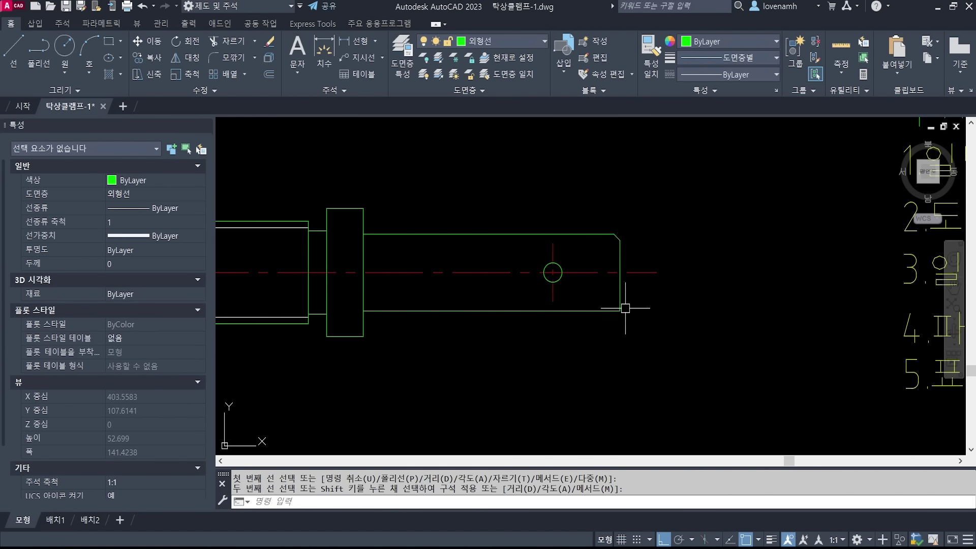
key("Return")
left_click(620, 298)
left_click(607, 308)
Draw a vertical line between the inner ends of the two chamfers at the shaft's right end.
type("l")
key("Return")
left_click(614, 311)
left_click(614, 234)
key("Return")
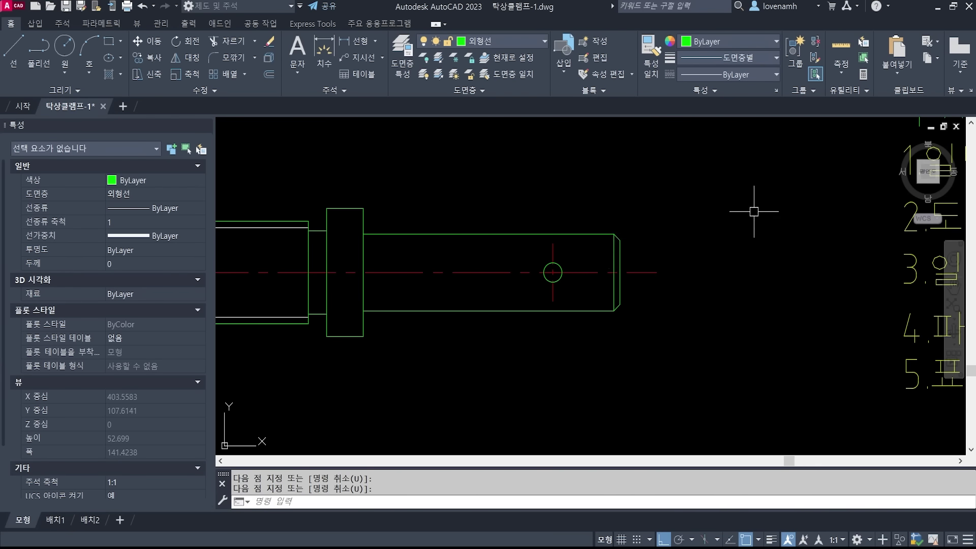
Make 치수 the current layer for dimensioning the lead screw.
scroll(751, 212, "down", 3)
scroll(618, 287, "up", 2)
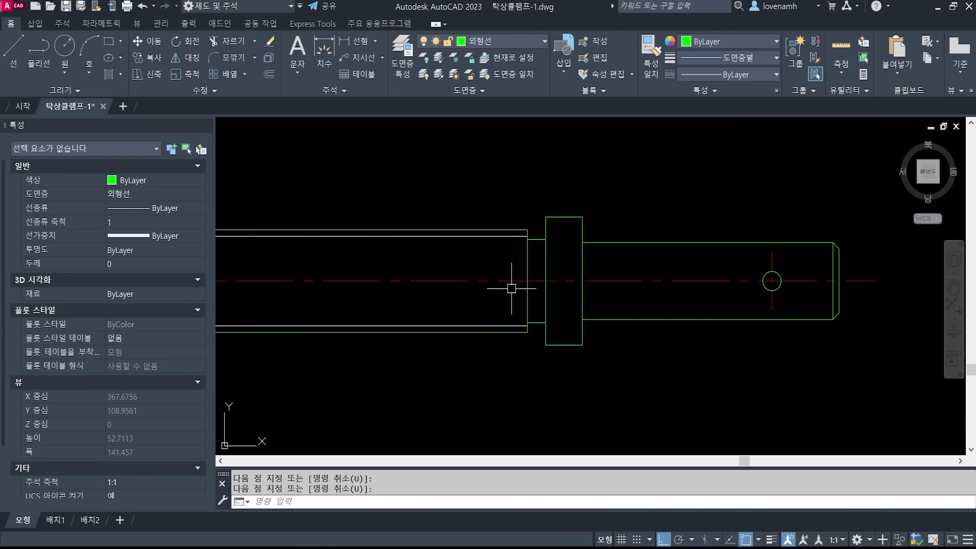
scroll(457, 290, "down", 3)
scroll(475, 303, "up", 1)
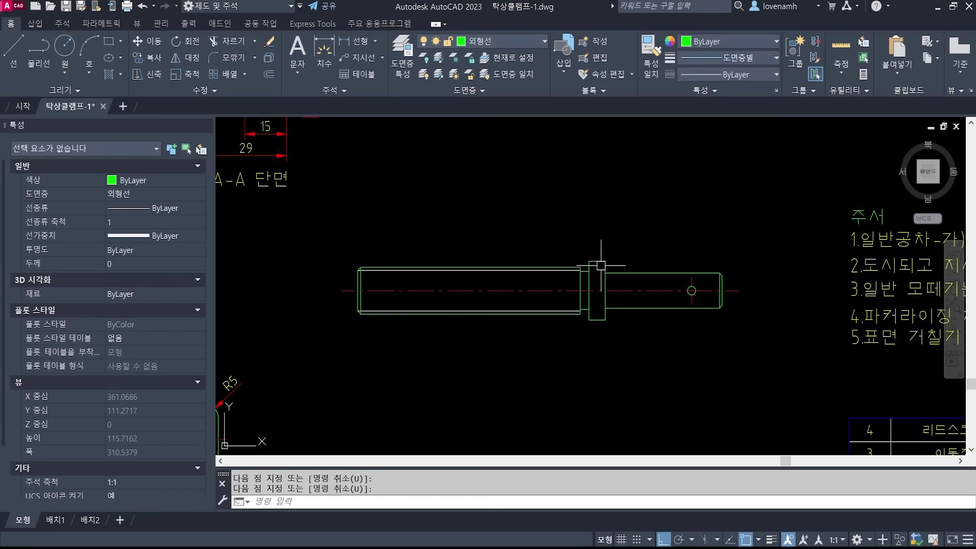
middle_click_drag(621, 309, 643, 277)
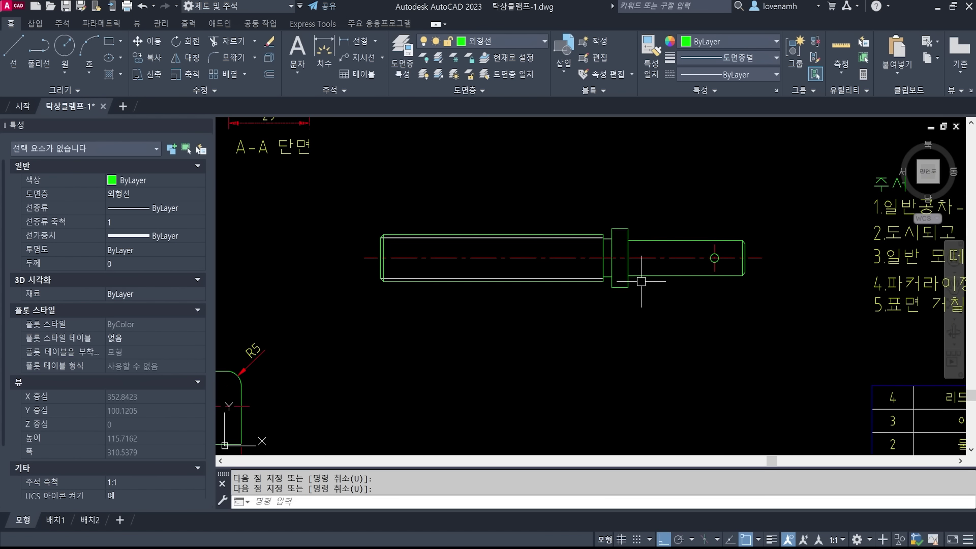
left_click(536, 41)
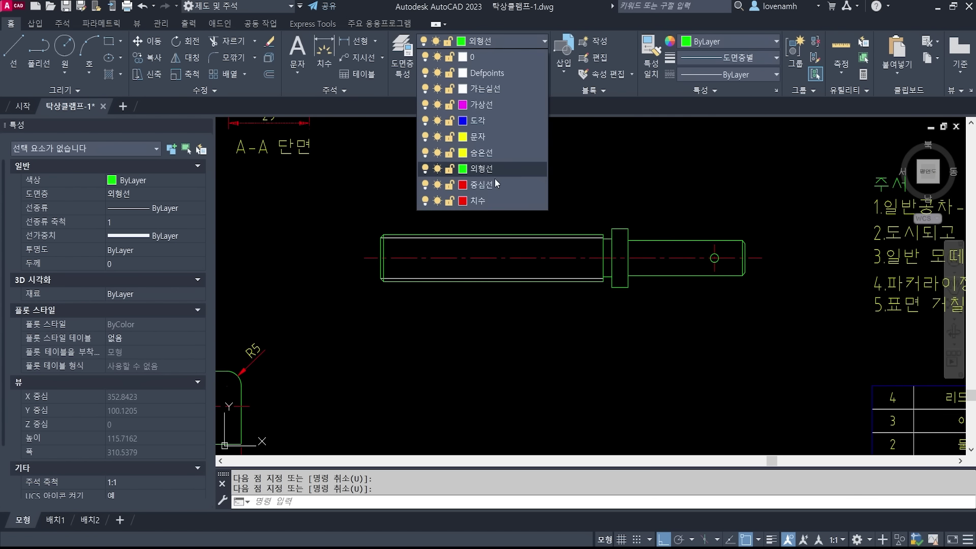
left_click(492, 197)
middle_click_drag(394, 298, 460, 304)
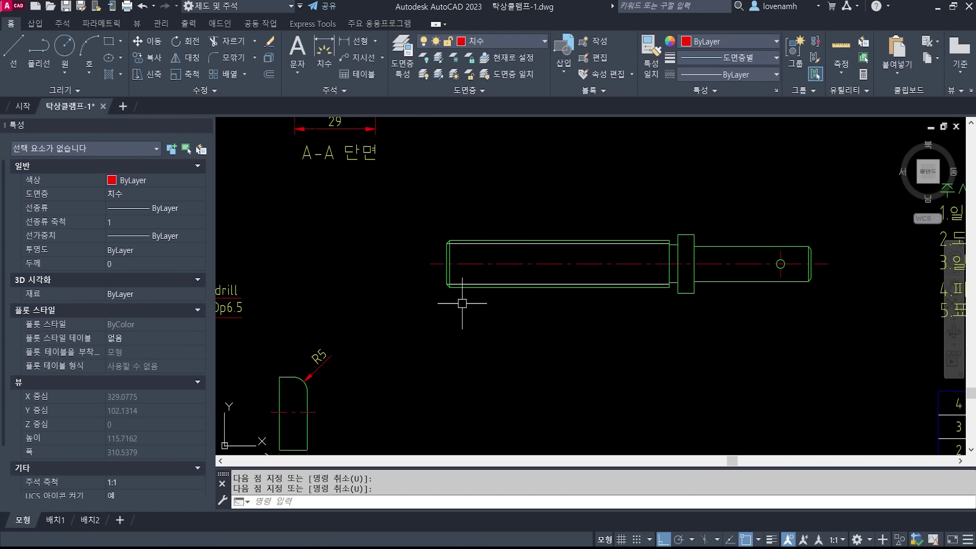
type("dli")
key("Return")
scroll(452, 299, "up", 4)
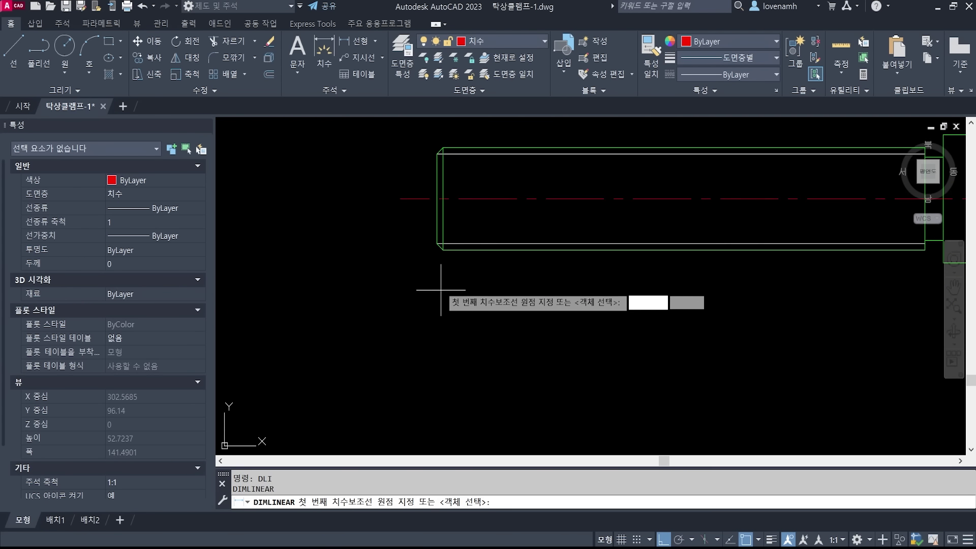
left_click(437, 243)
scroll(326, 305, "down", 1)
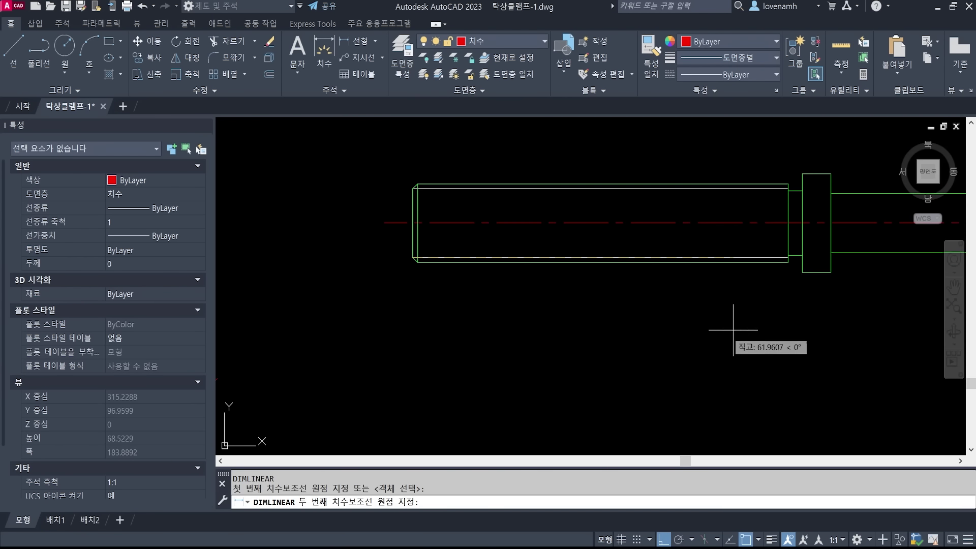
left_click(788, 259)
key("Escape")
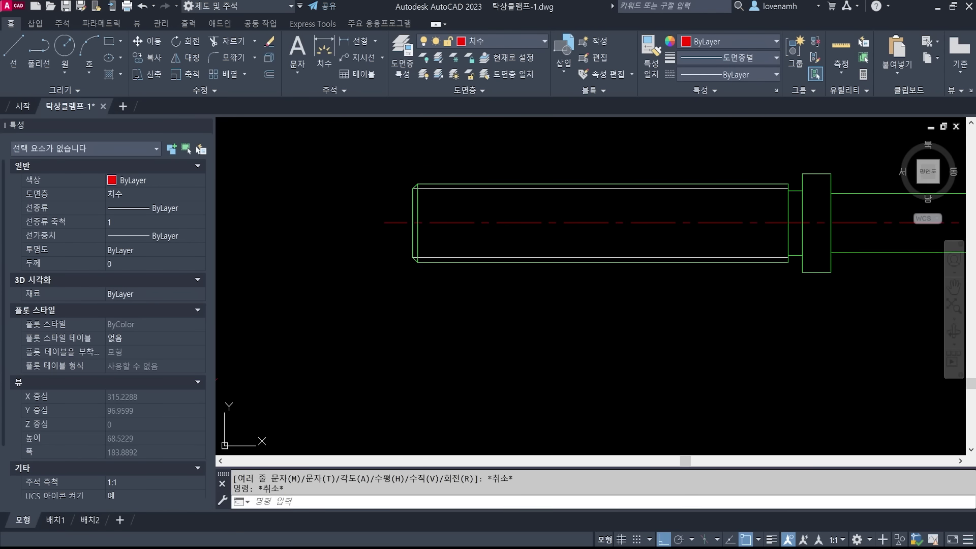
Add a horizontal linear dimension for the threaded section's length below the lead screw.
key("Return")
left_click(411, 260)
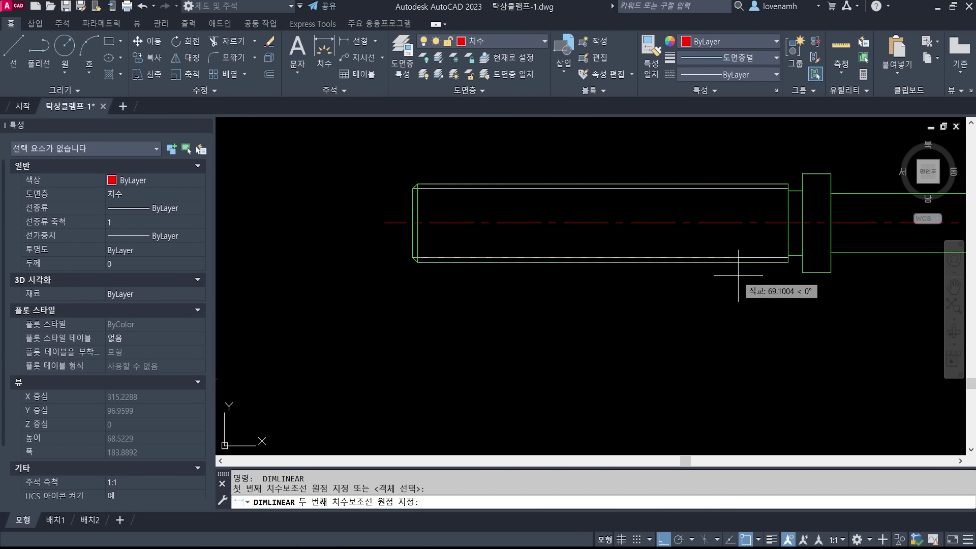
left_click(788, 260)
middle_click_drag(753, 348, 647, 299)
left_click(651, 301)
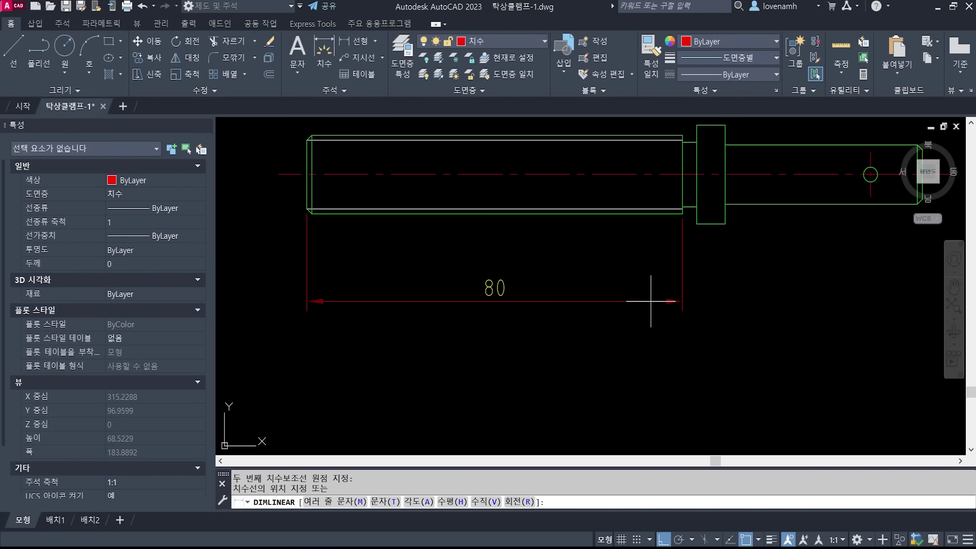
Dimension the width of the neck between the thread and the collar, placing it above the thread-length dimension line.
middle_click_drag(763, 283, 661, 287)
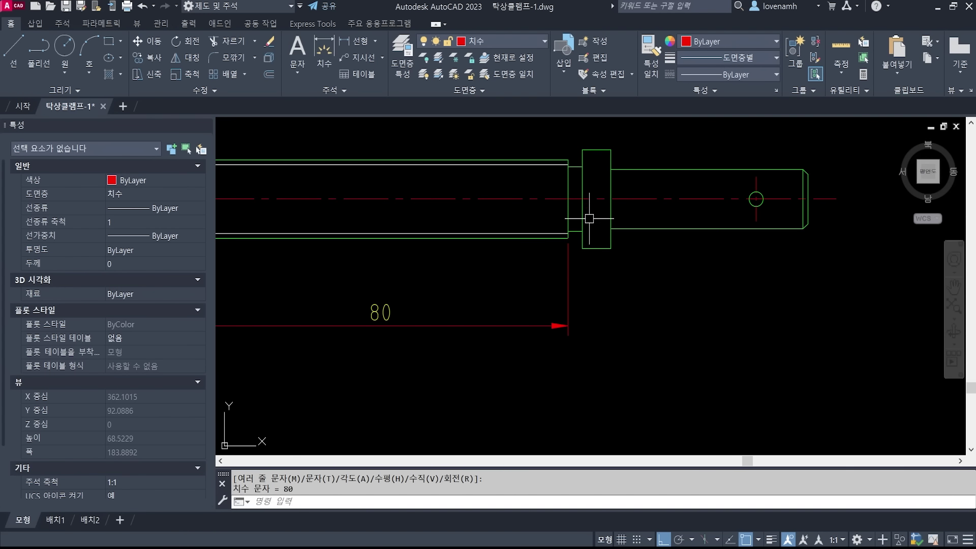
key("Return")
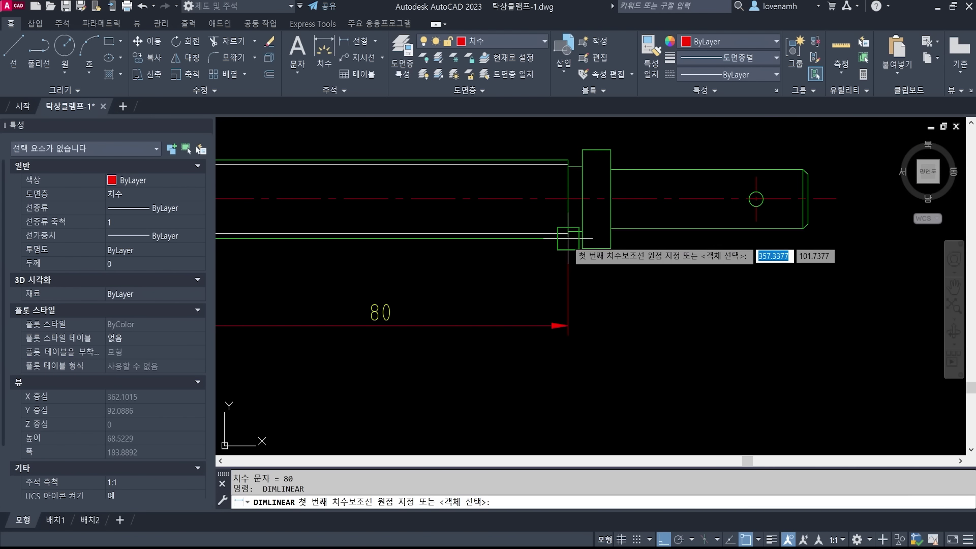
scroll(582, 248, "up", 2)
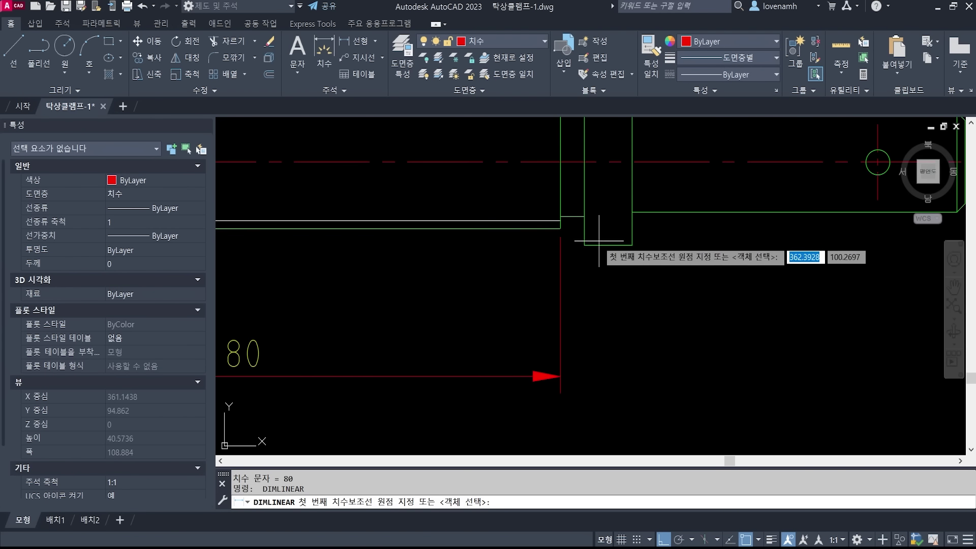
left_click(584, 245)
left_click(560, 228)
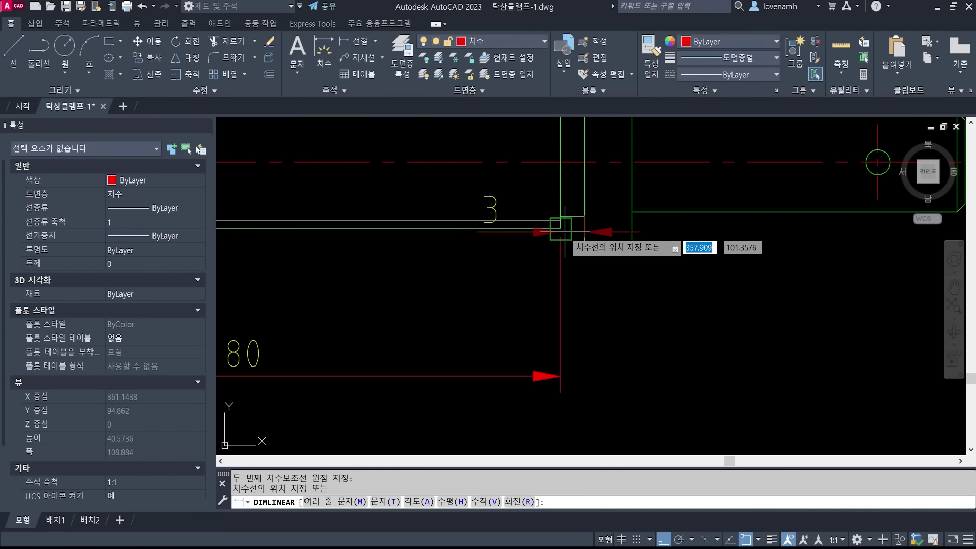
left_click(565, 315)
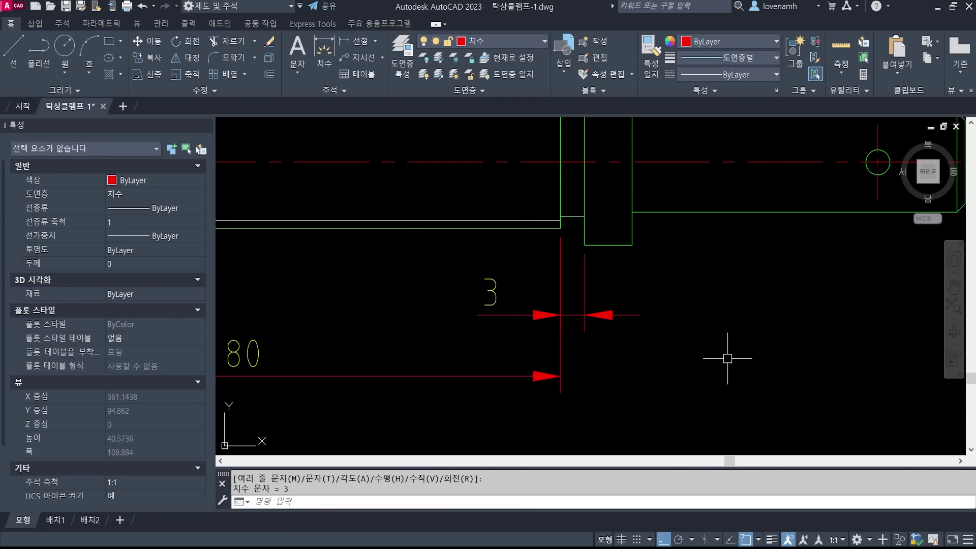
Append /Ø13 to the neck width dimension so its text reads 3/Ø13.
scroll(726, 348, "down", 2)
middle_click_drag(608, 353, 724, 330)
middle_click_drag(723, 259, 694, 261)
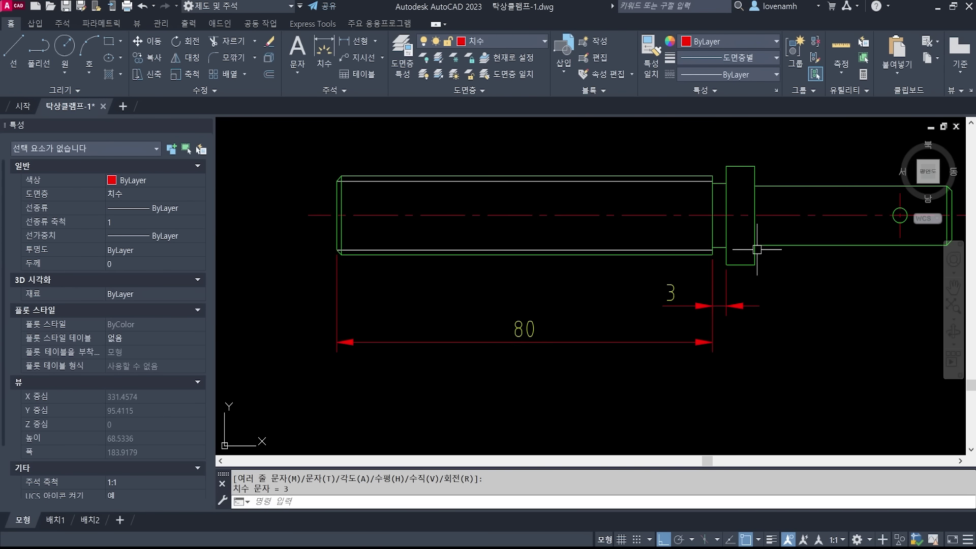
scroll(710, 340, "up", 2)
middle_click_drag(729, 319, 630, 349)
scroll(630, 347, "down", 2)
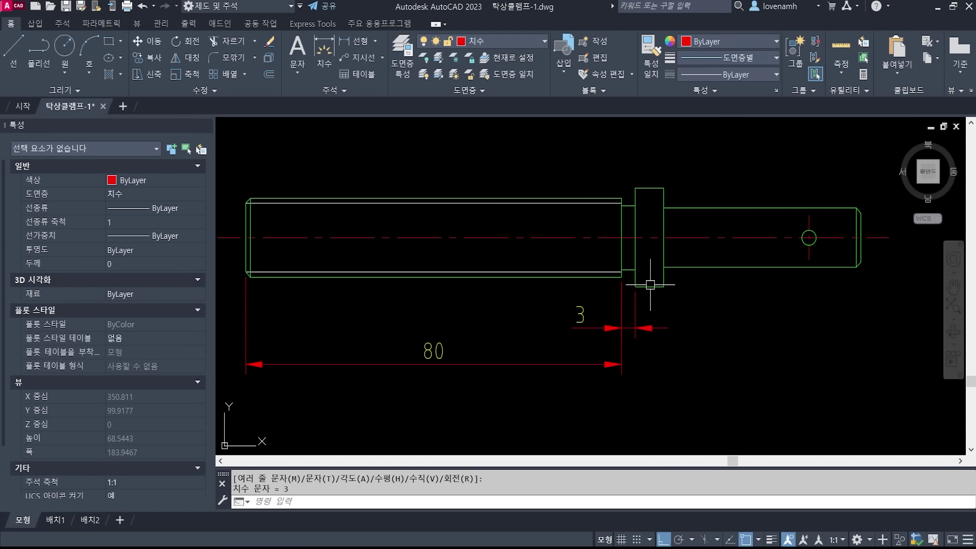
scroll(564, 364, "up", 1)
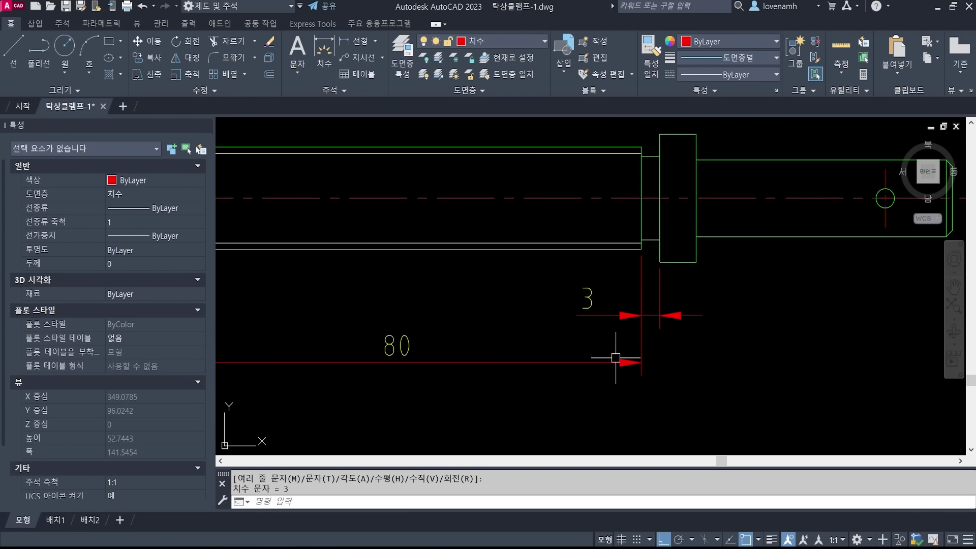
type("ed")
key("Return")
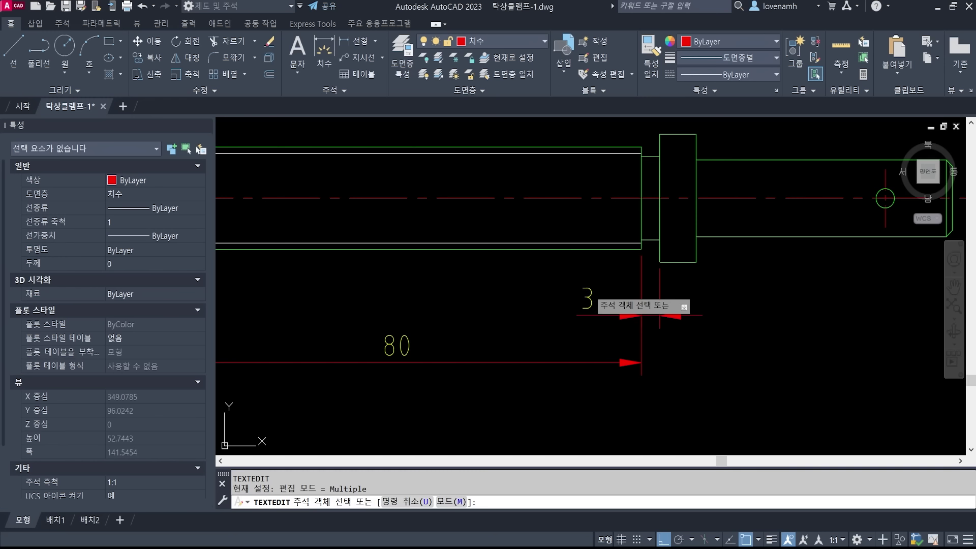
left_click(587, 299)
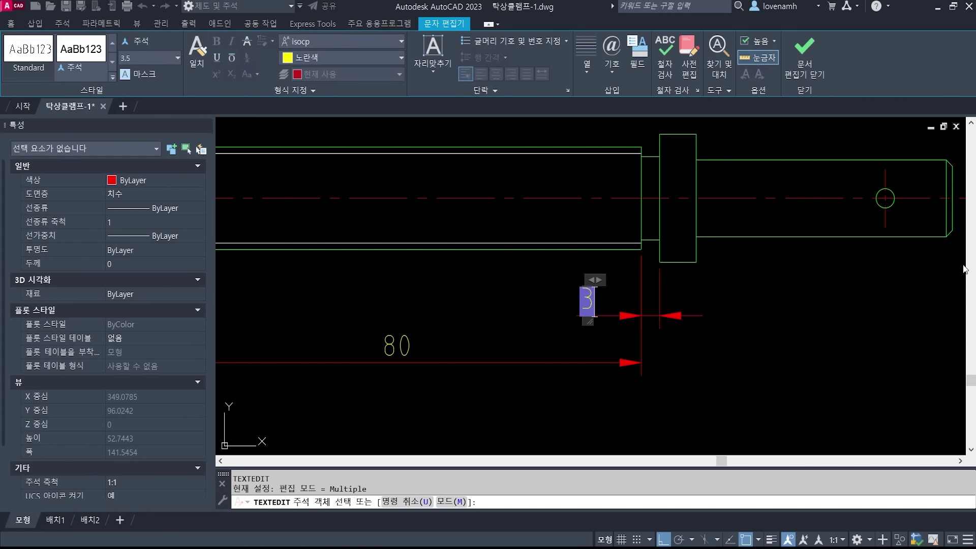
type("/%%")
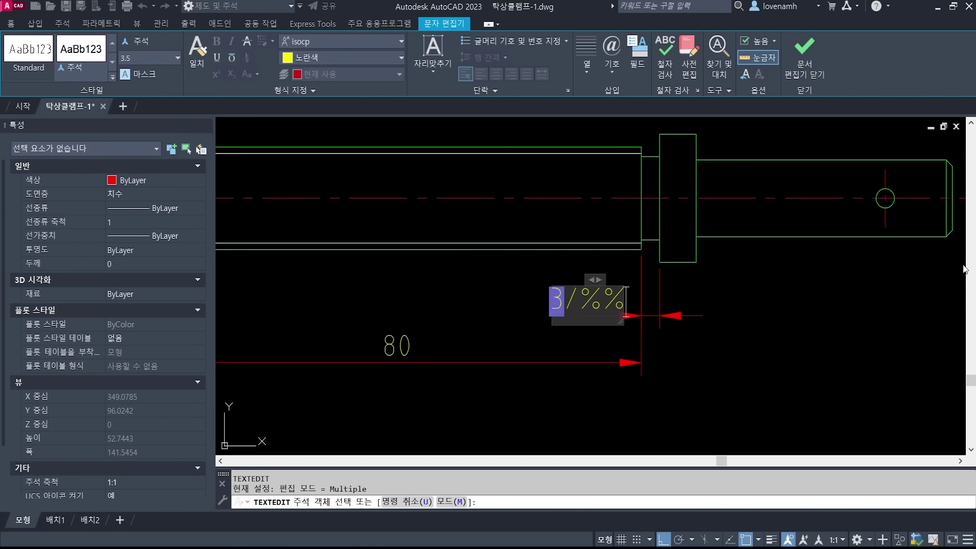
type("c13")
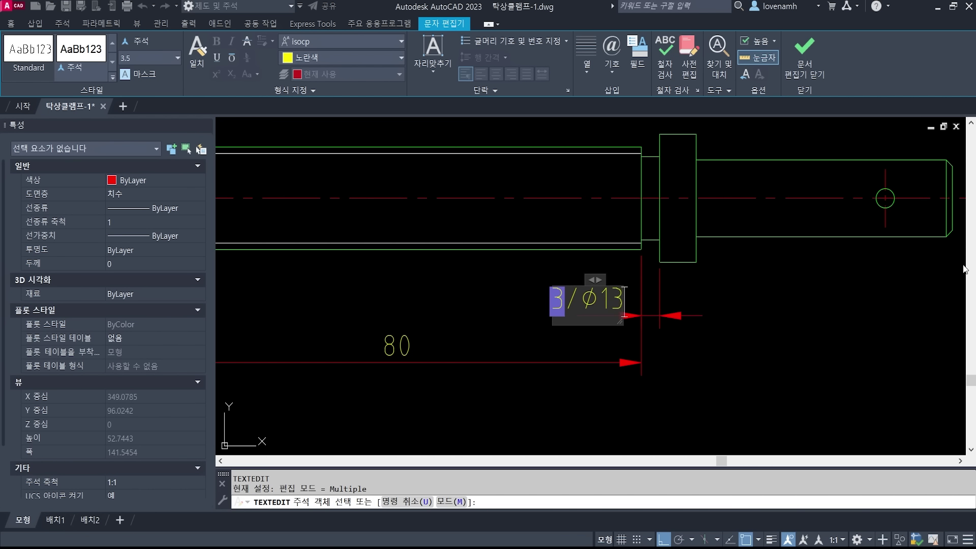
left_click(703, 348)
key("Escape")
key("Escape")
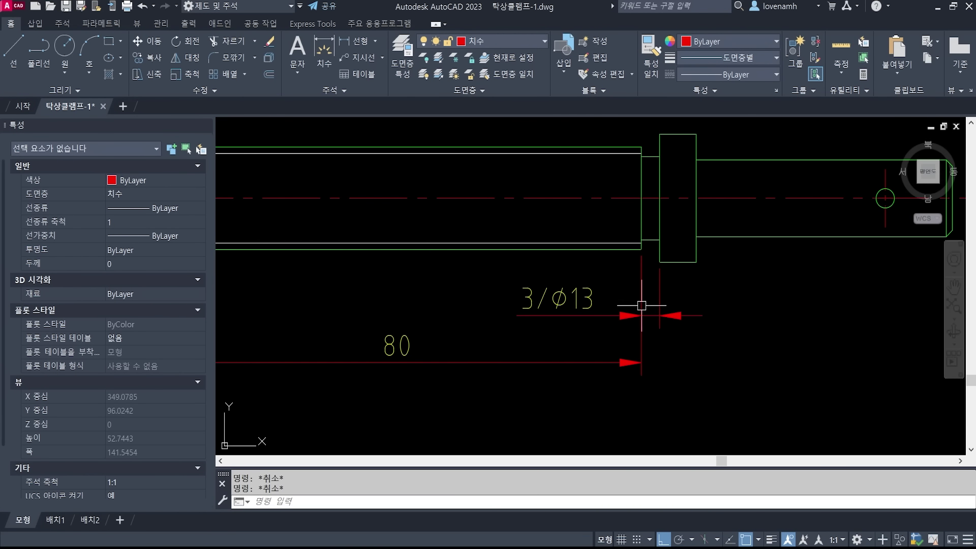
scroll(641, 305, "down", 1)
middle_click_drag(692, 322, 696, 301)
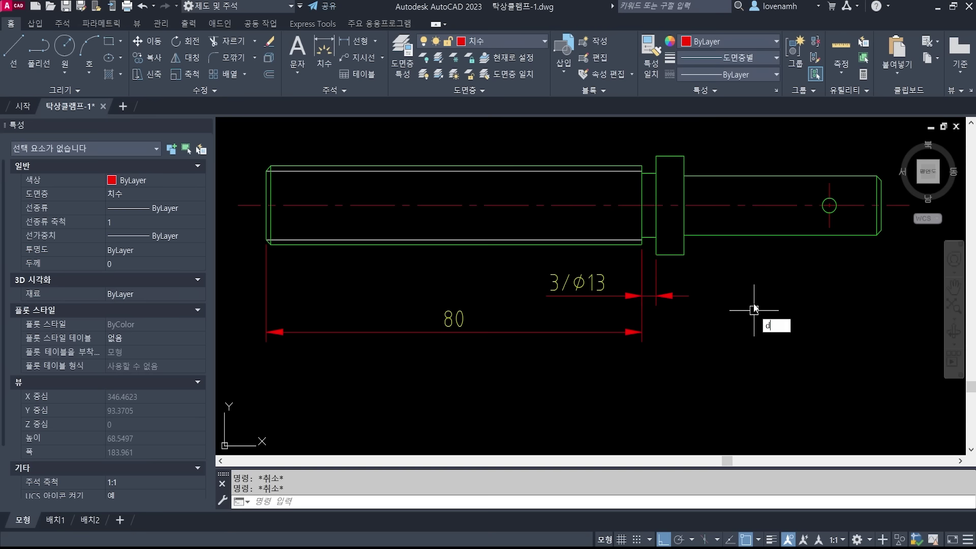
type("li")
key("Return")
middle_click_drag(750, 288, 576, 292)
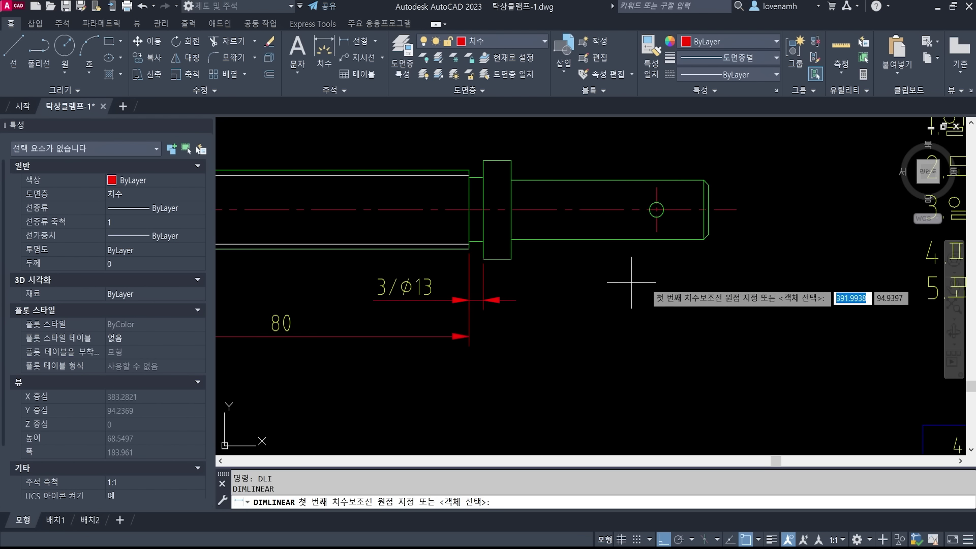
left_click(706, 235)
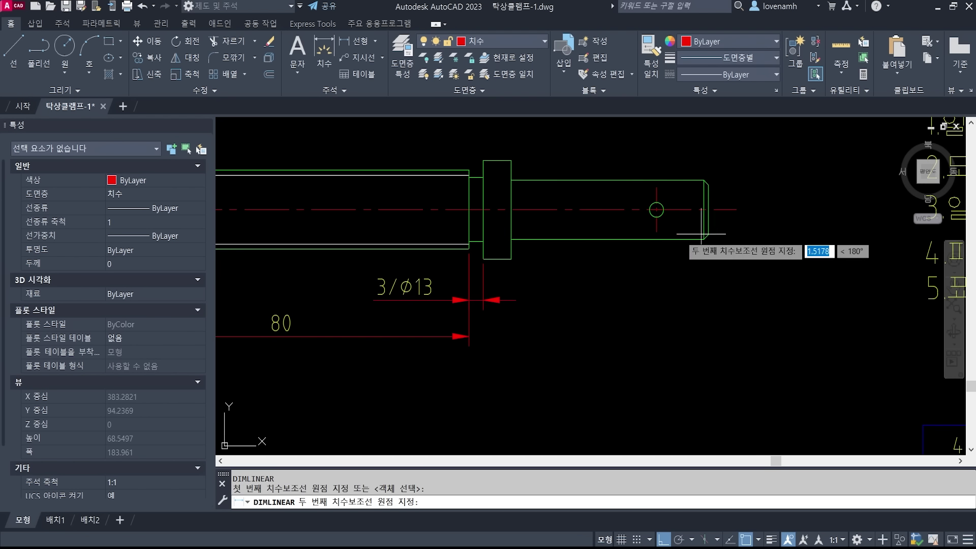
key("Escape")
key("Escape")
Dimension the collar's width below the lead screw, in line with the thread-length dimension.
key("space")
left_click(483, 259)
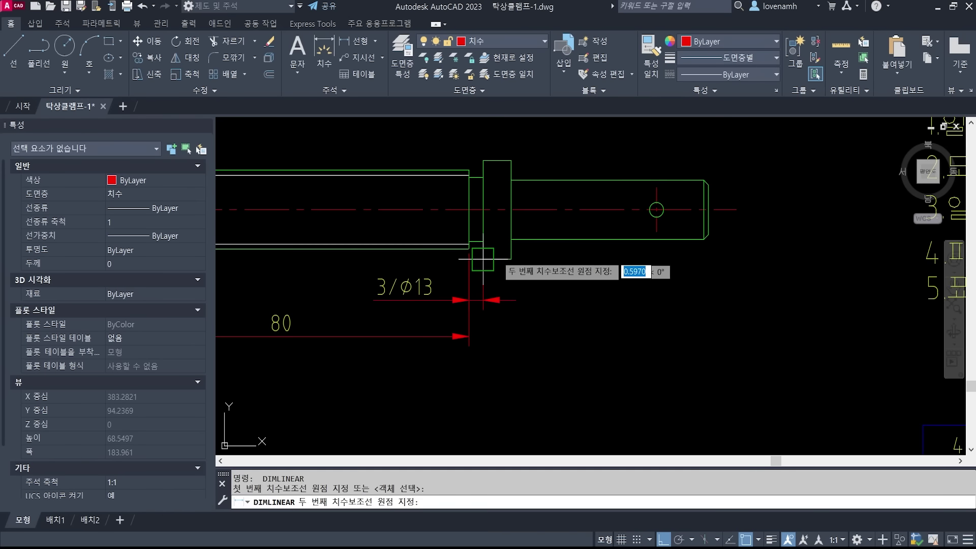
left_click(511, 259)
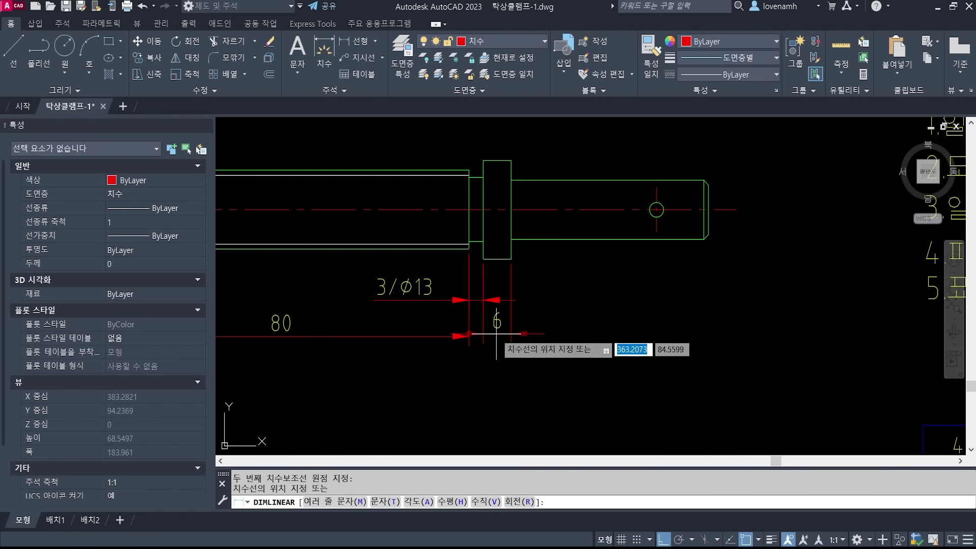
left_click(468, 336)
Dimension the length from the collar's left face to the shaft's right end, placed below the collar width dimension.
key("space")
middle_click_drag(599, 381, 696, 374)
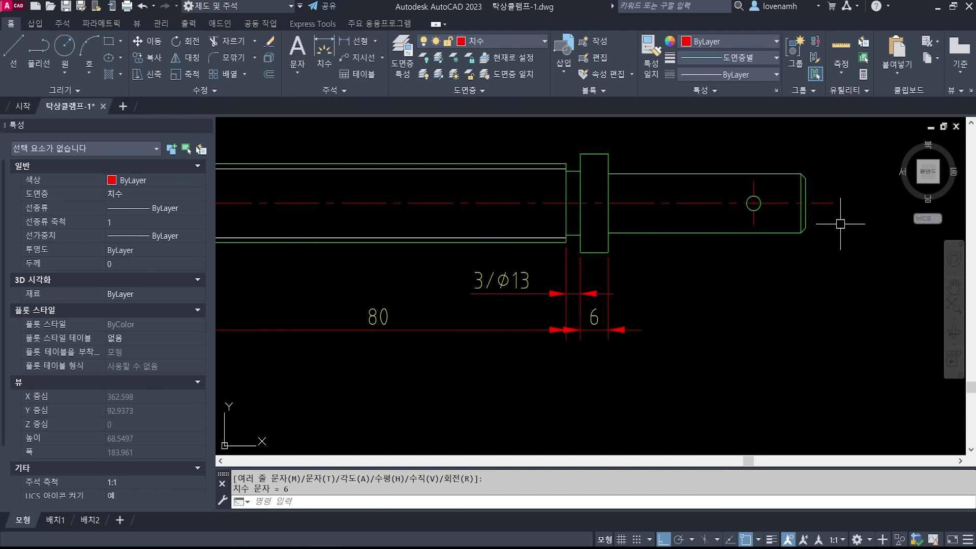
left_click(805, 233)
left_click(580, 253)
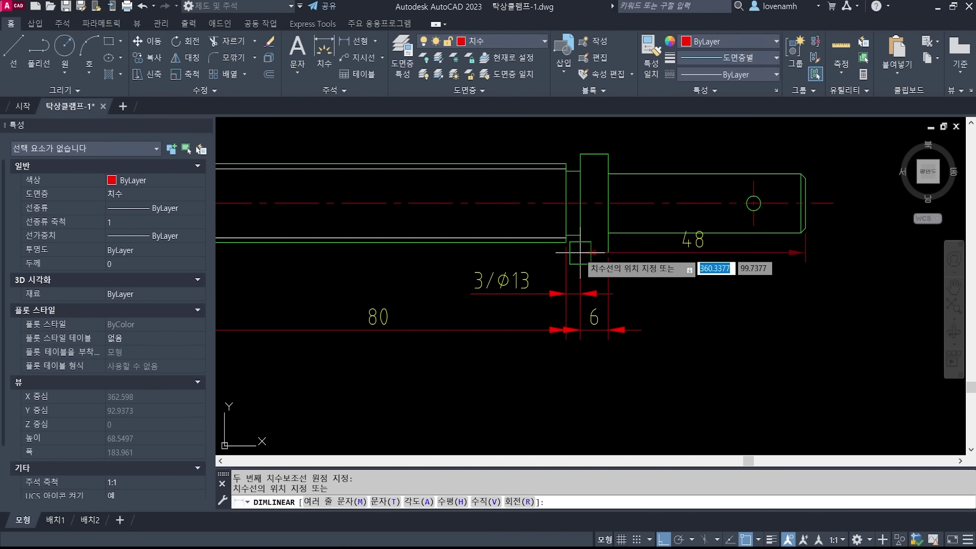
left_click(621, 368)
Move the thread-length dimension line down into line with the collar-and-shaft length dimension.
scroll(778, 361, "down", 3)
scroll(678, 359, "up", 5)
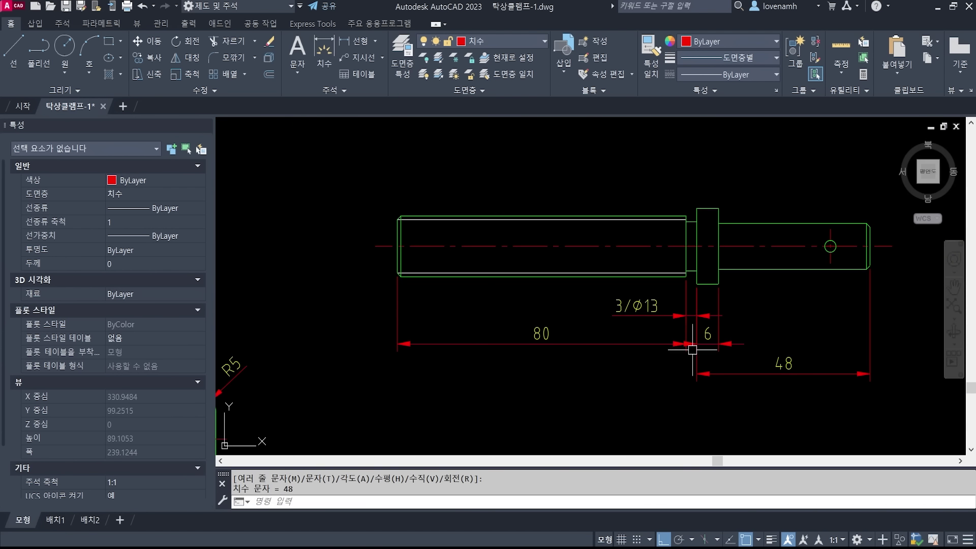
left_click(626, 287)
left_click(529, 321)
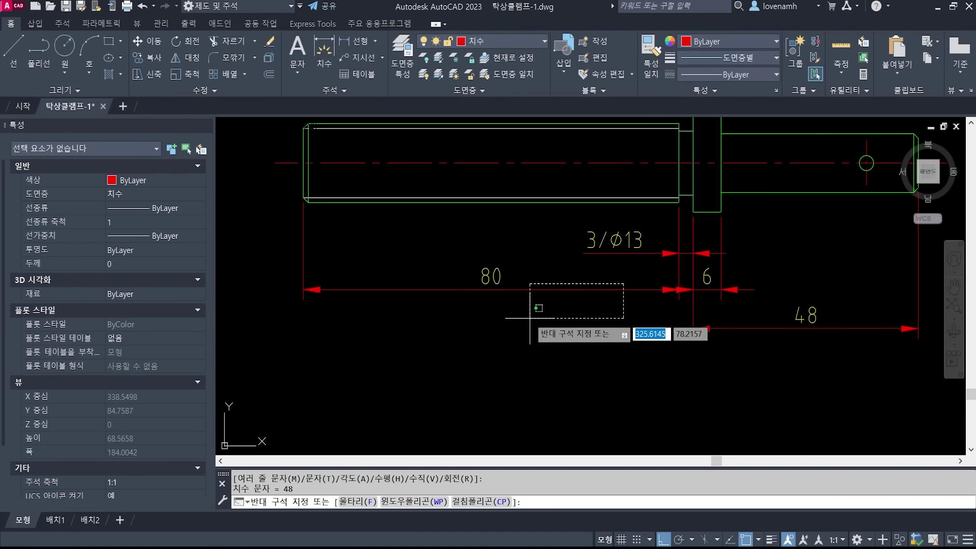
left_click(690, 327)
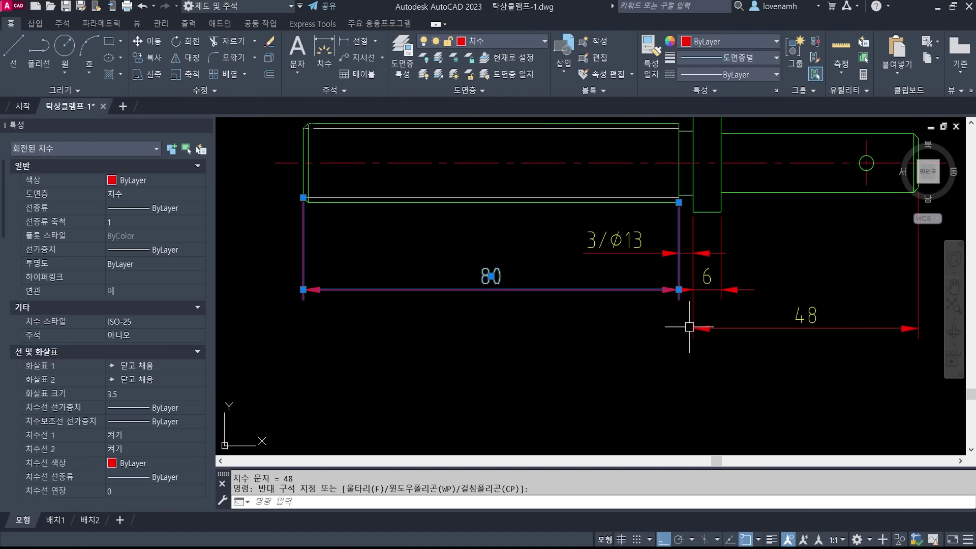
left_click(679, 288)
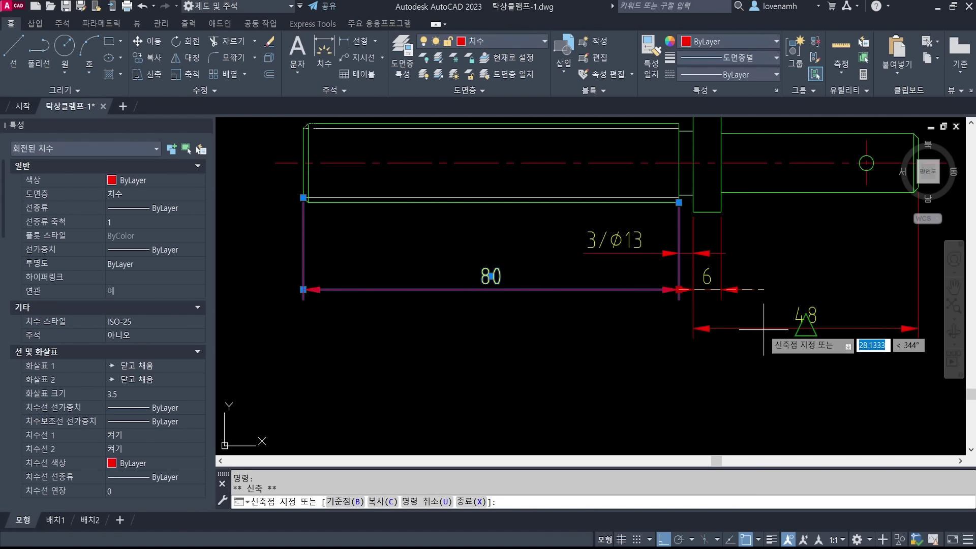
key("Escape")
key("Escape")
middle_click_drag(778, 299, 706, 339)
middle_click_drag(603, 328, 606, 295)
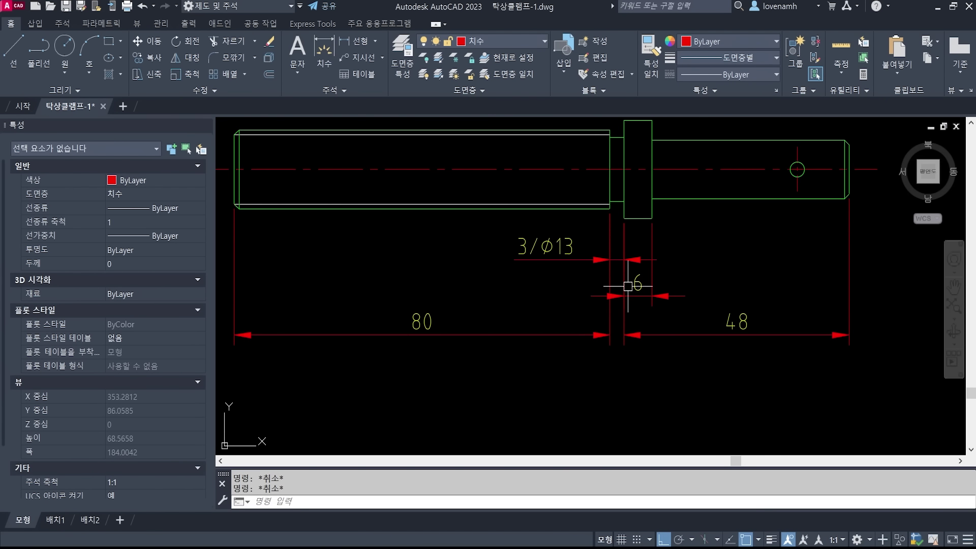
Start a linear dimension for locating the pin hole on the shaft.
middle_click_drag(840, 214, 803, 233)
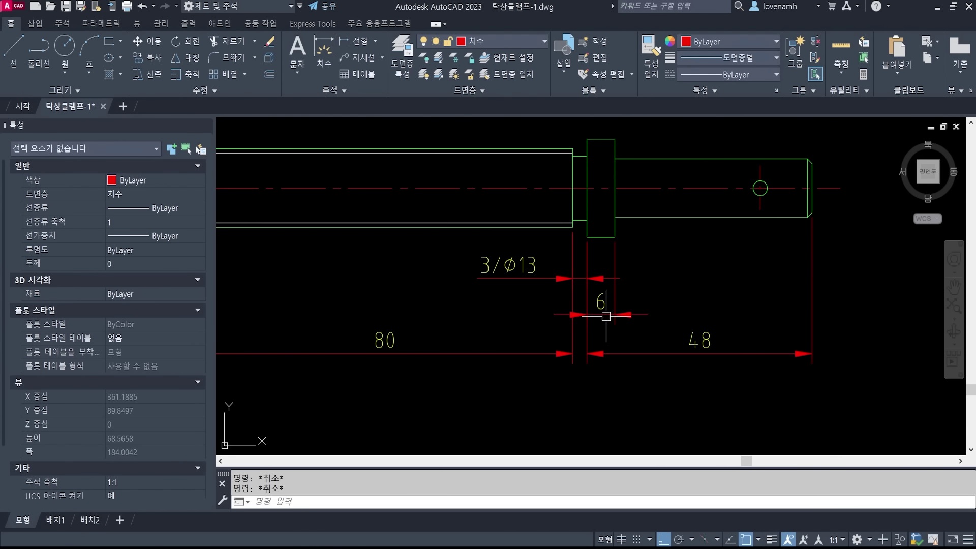
middle_click_drag(752, 270, 697, 294)
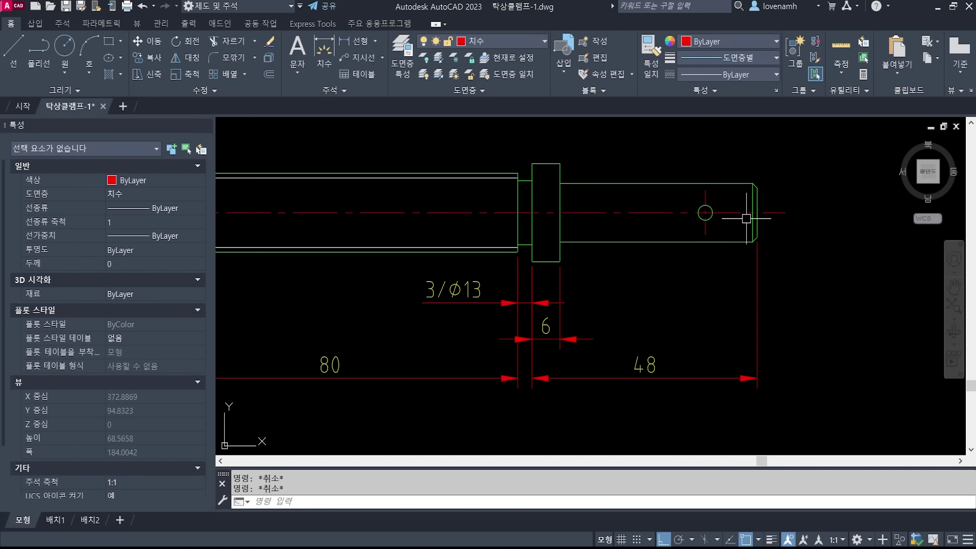
type("d")
type("DLI")
key("Return")
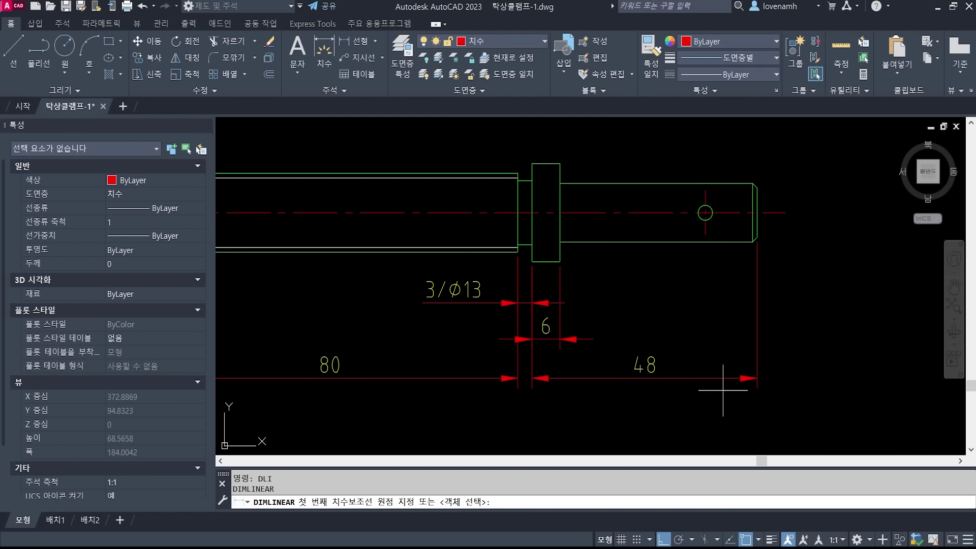
Switch to the assembly image 탁상클램프_1.jpg, examine how the pin hole is located relative to the collar's right face, and return to AutoCAD.
key("alt+Tab")
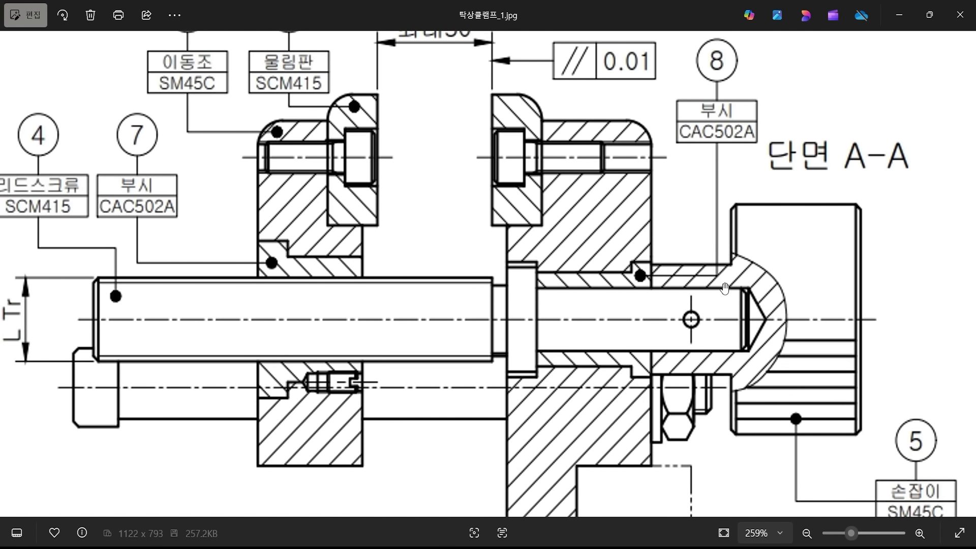
key("ctrl+2")
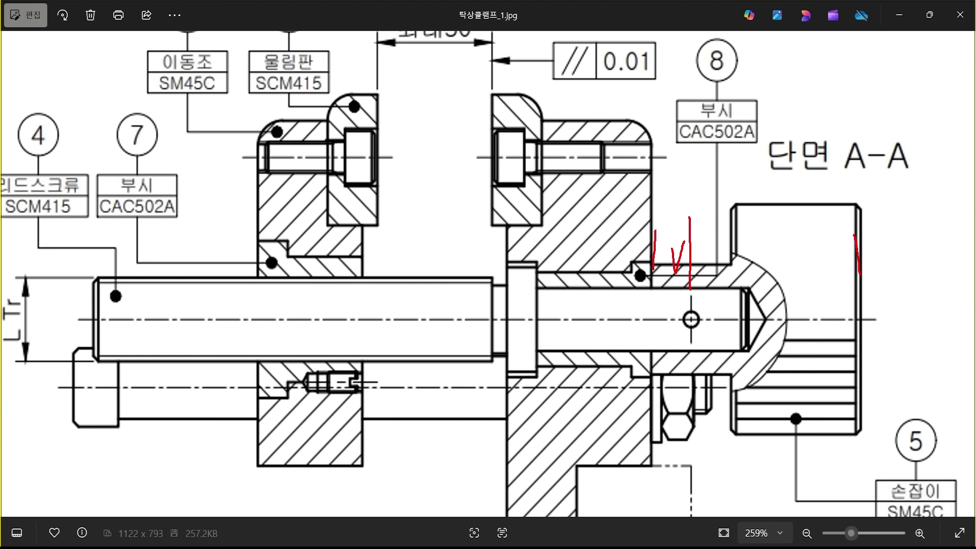
left_click_drag(709, 283, 853, 288)
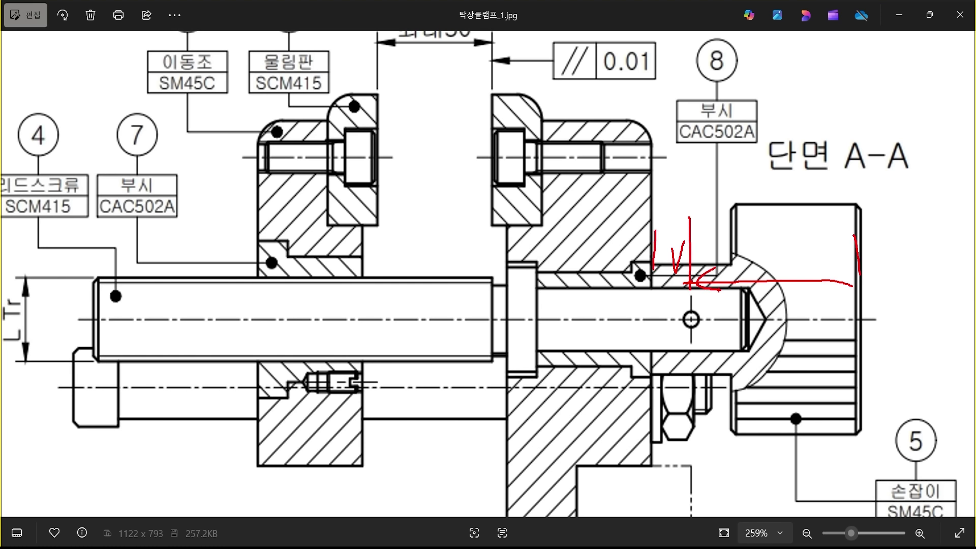
key("Escape")
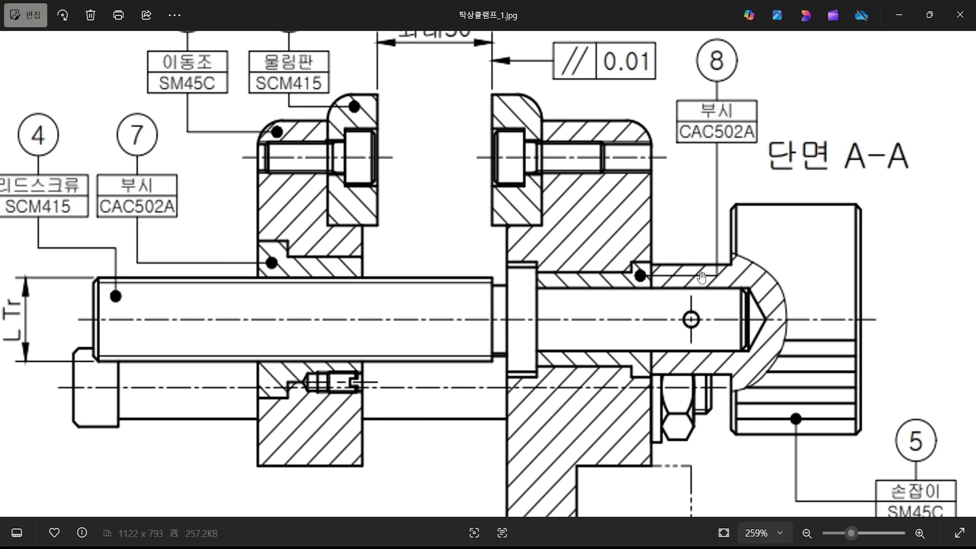
key("ctrl+2")
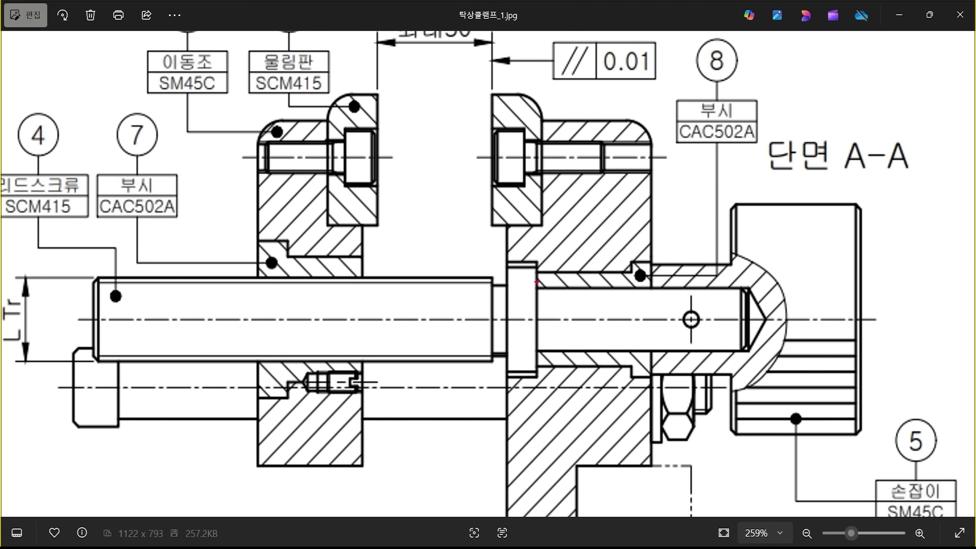
left_click_drag(536, 206, 539, 185, "shift")
mouse_move(691, 295)
left_mouse_down("shift")
mouse_move(691, 188)
mouse_move(549, 205)
left_mouse_up("shift")
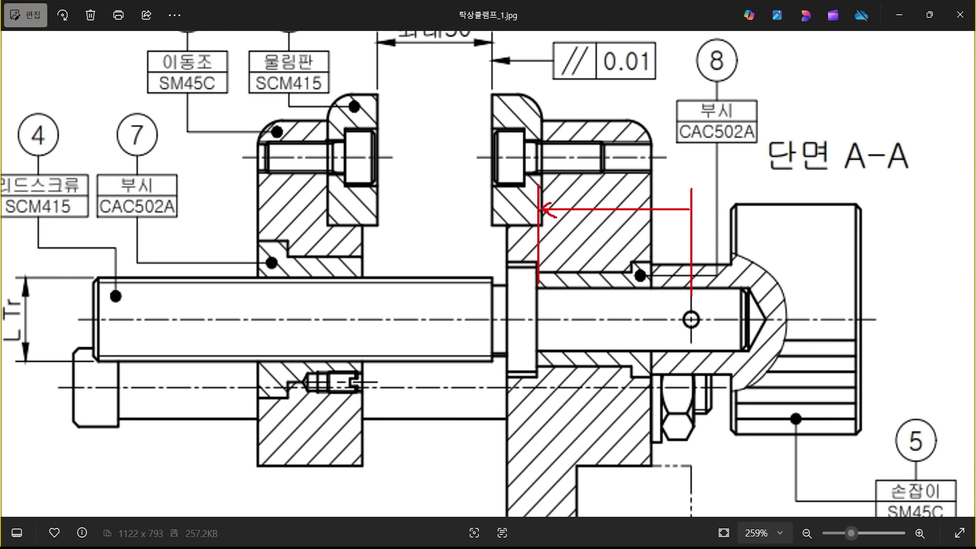
left_click_drag(696, 308, 655, 279)
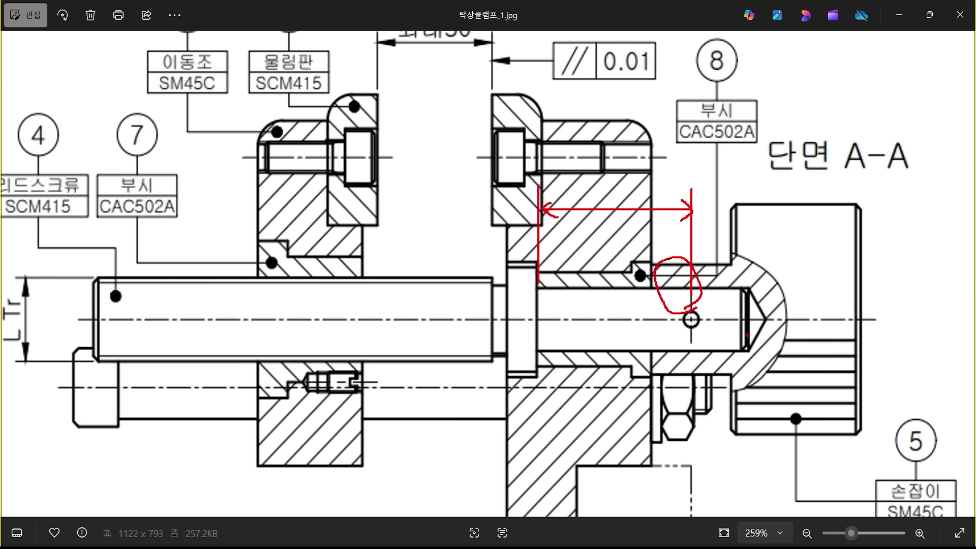
key("Escape")
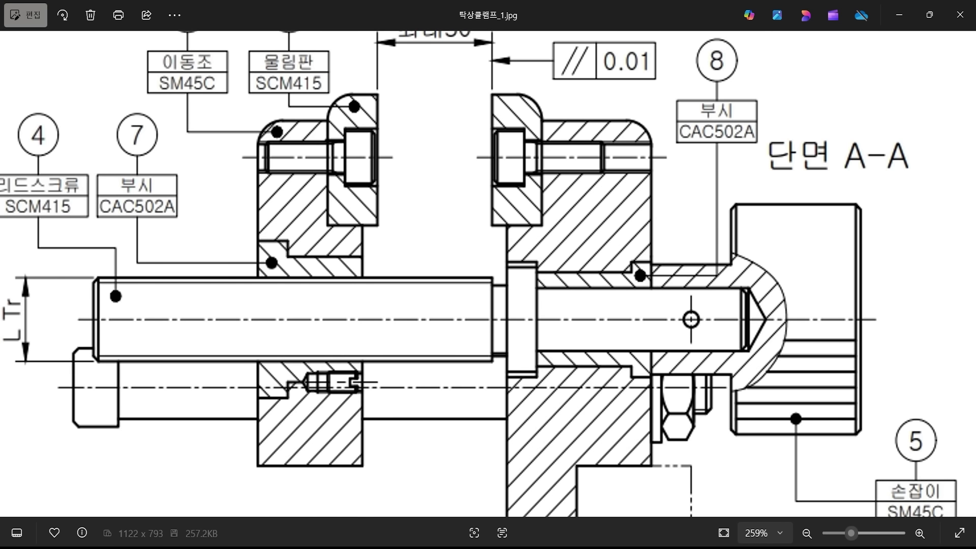
key("alt+Tab")
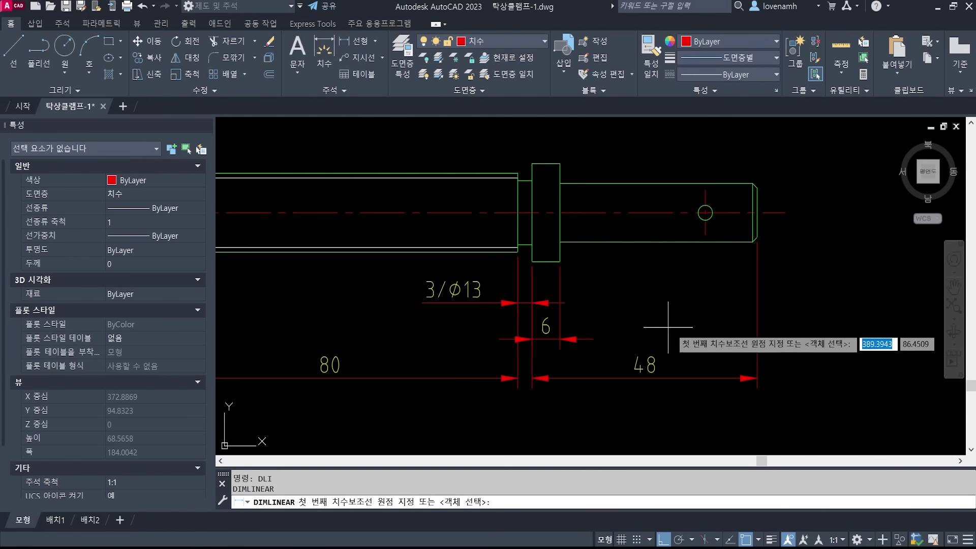
Dimension the distance from the collar's right face to the pin hole centre, in line with the collar width dimension.
left_click(559, 261)
left_click(705, 213)
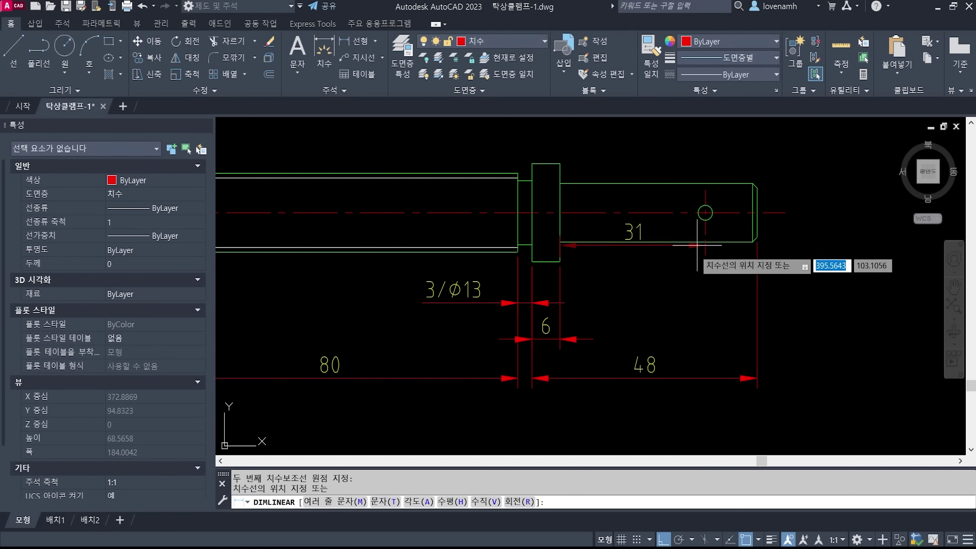
left_click(592, 339)
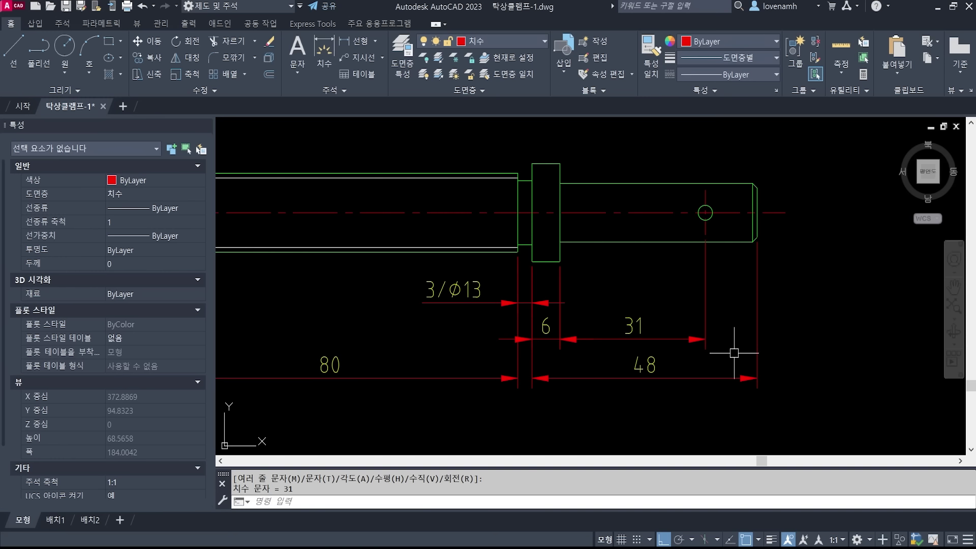
Dimension the lead screw's overall length from the thread's left end to the shaft's right end, below the other length dimensions.
middle_click_drag(634, 316, 667, 321)
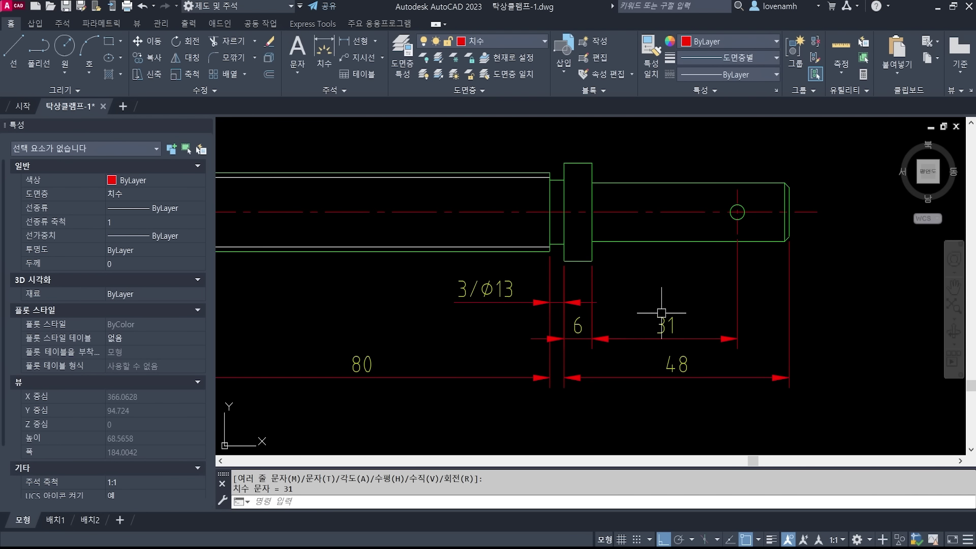
mouse_move(654, 364)
middle_mouse_down()
mouse_move(745, 347)
mouse_move(720, 342)
middle_mouse_up()
key("Return")
left_click(242, 224)
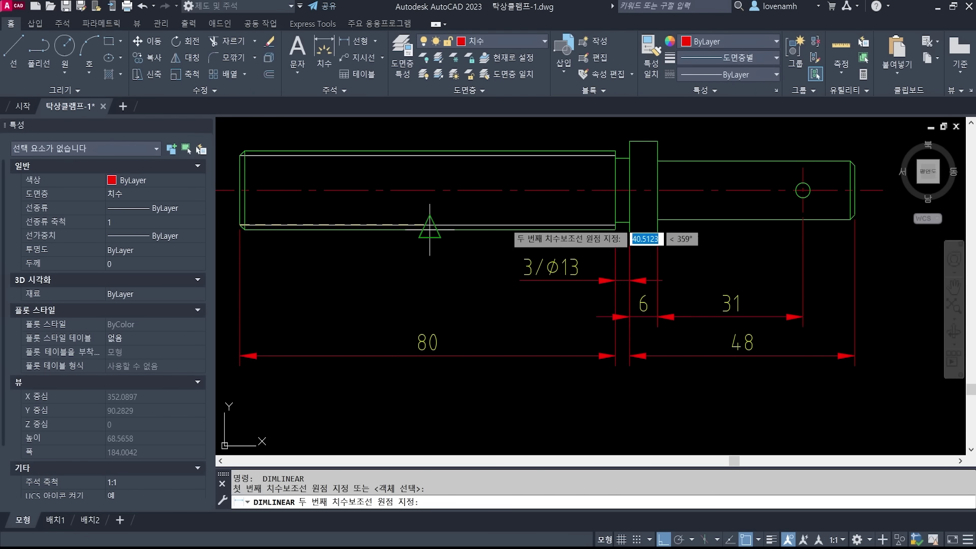
left_click(854, 205)
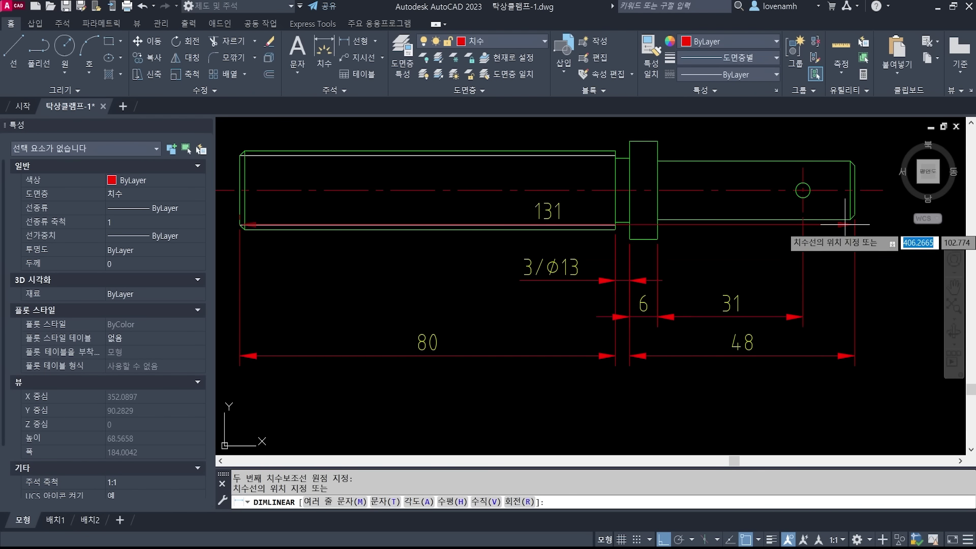
left_click(707, 395)
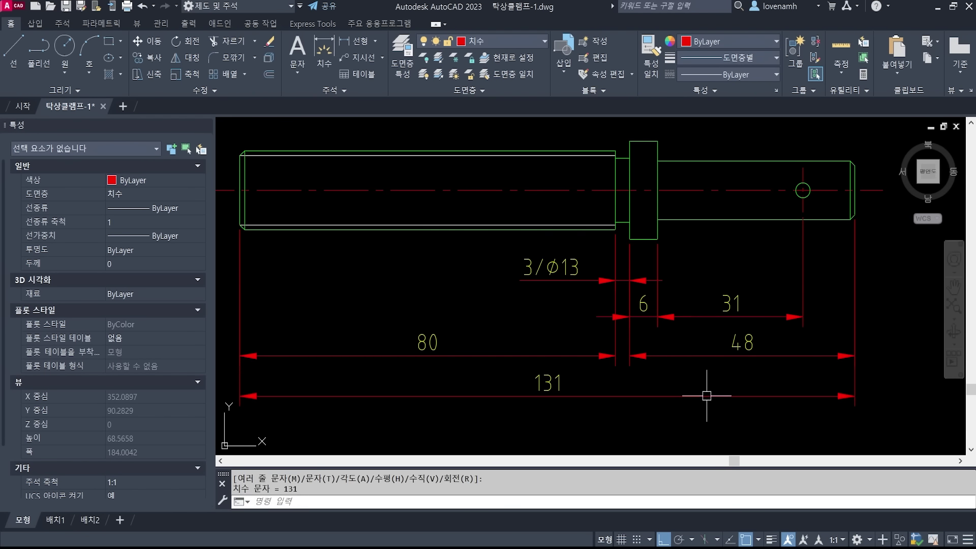
left_click(423, 336)
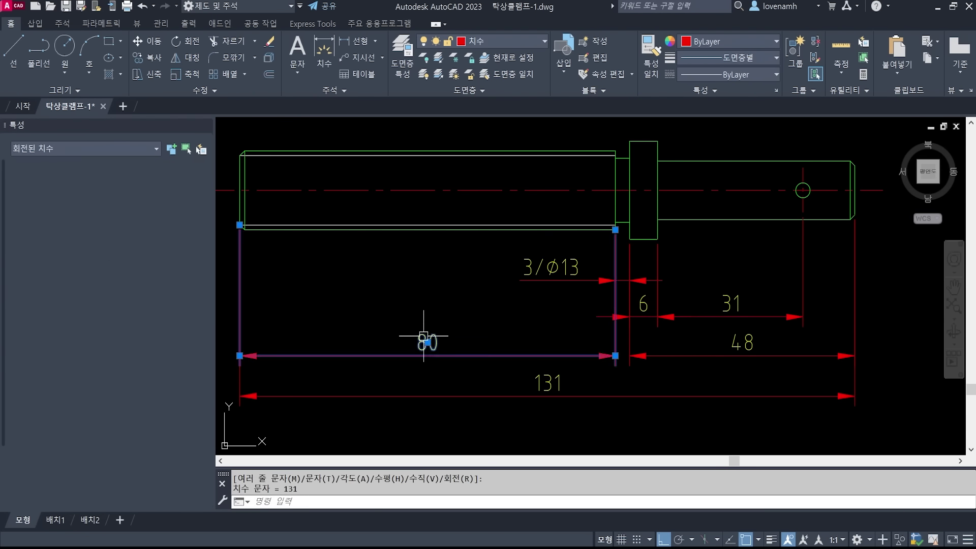
left_click(542, 268)
left_click(741, 343)
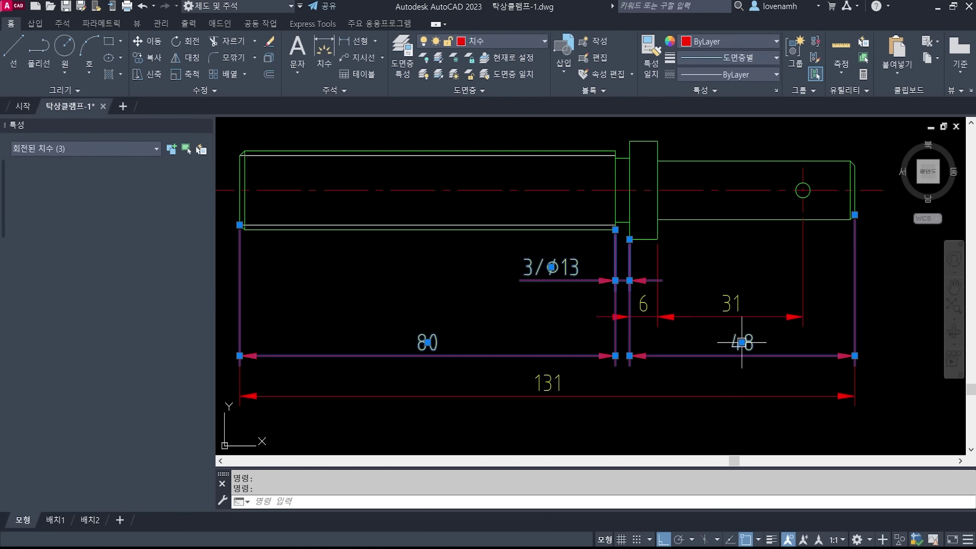
key("Escape")
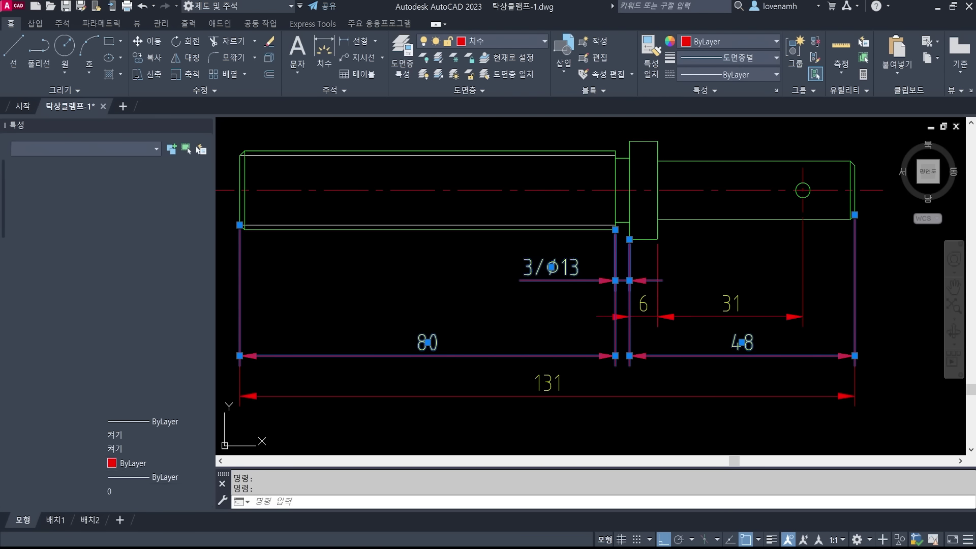
key("Escape")
Enclose the overall length dimension text in parentheses so it reads (131) as a reference dimension.
type("ed")
key("space")
left_click(551, 380)
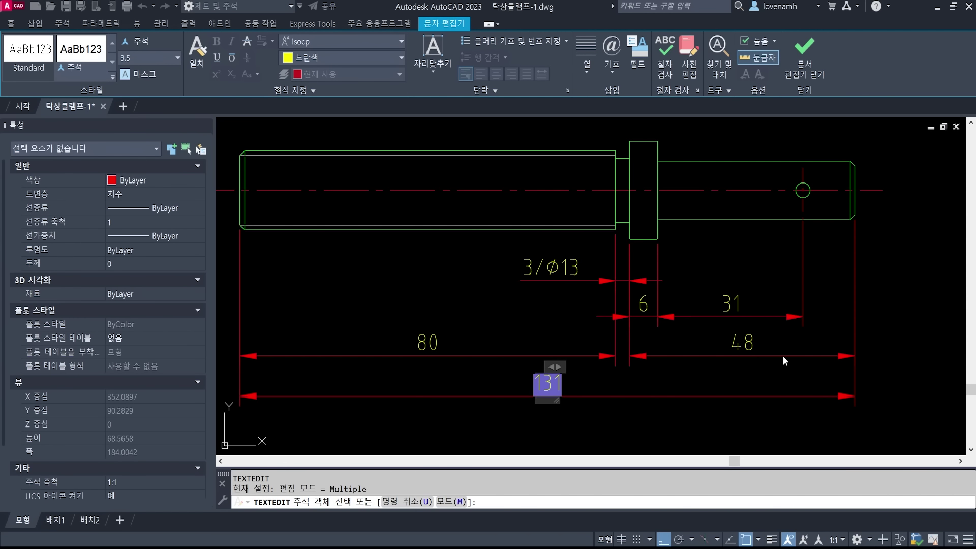
type("(131)")
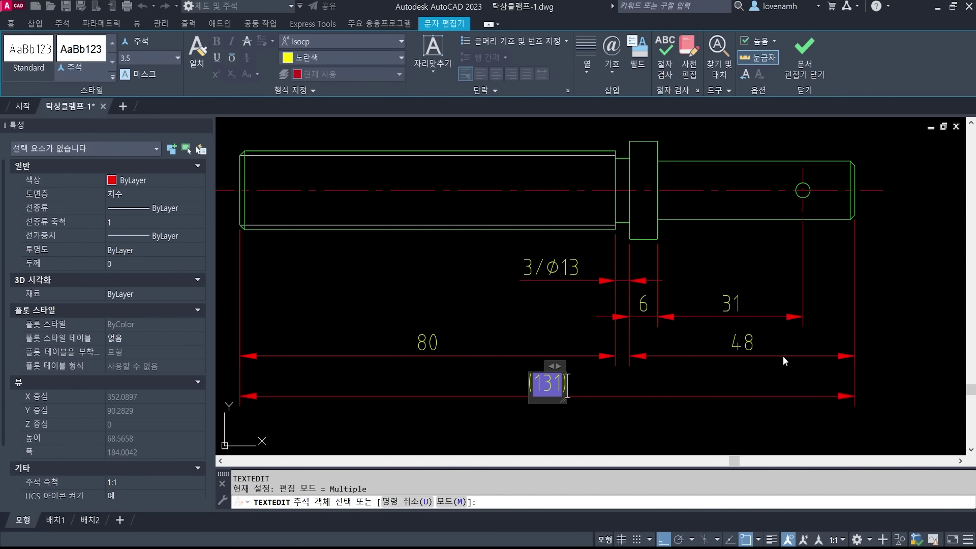
left_click(851, 345)
key("Escape")
key("Escape")
key("Escape")
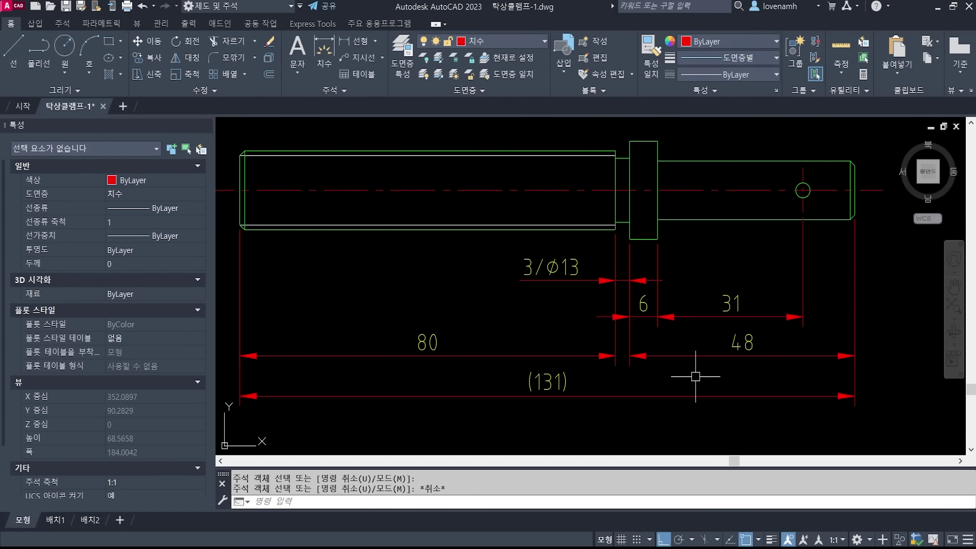
Dimension the thread's outer diameter vertically, placing the dimension beyond the lead screw's left end.
scroll(671, 231, "down", 2)
scroll(534, 273, "up", 5)
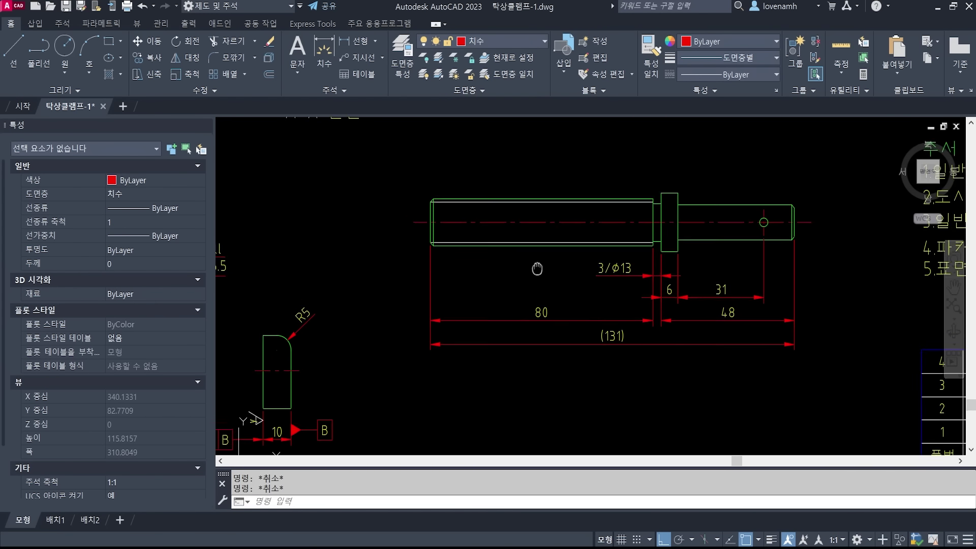
type("d")
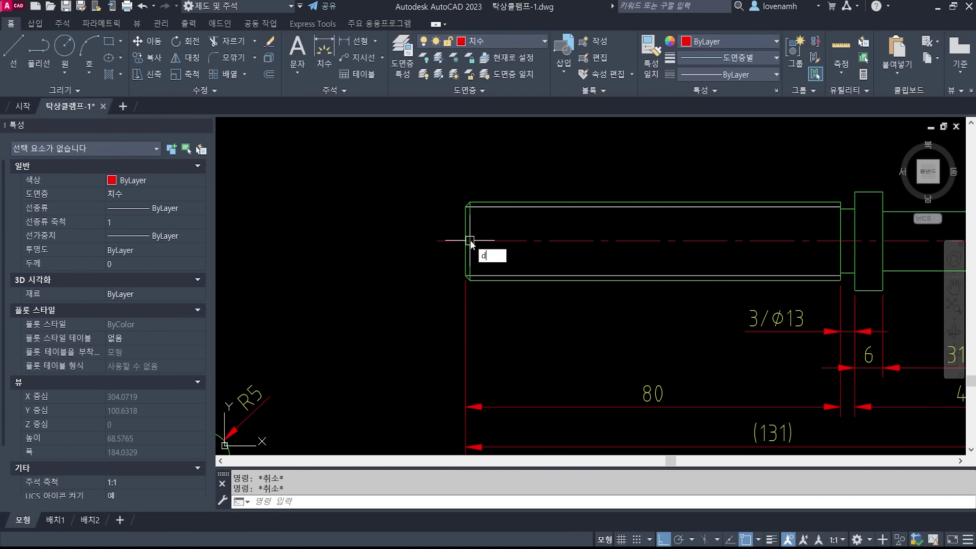
type("li")
key("Return")
left_click(466, 278)
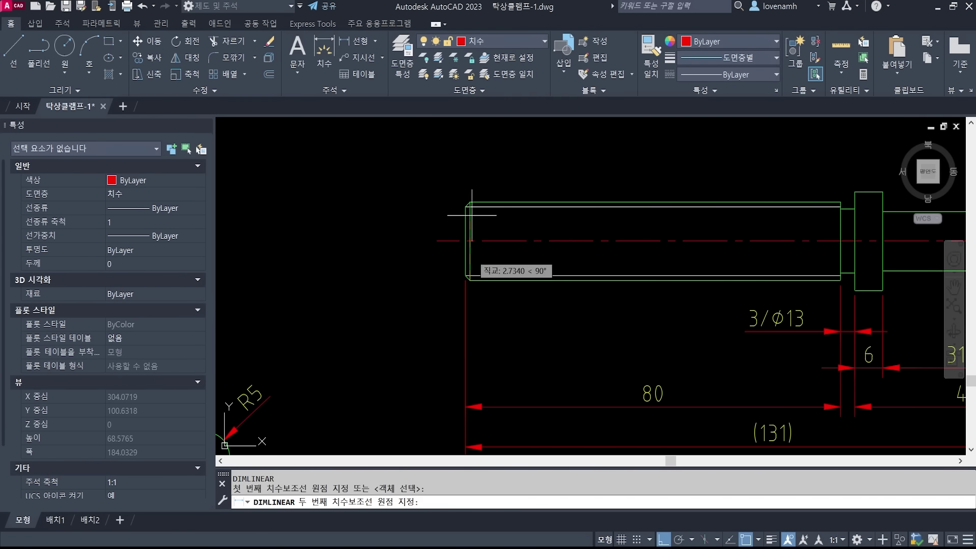
left_click(470, 202)
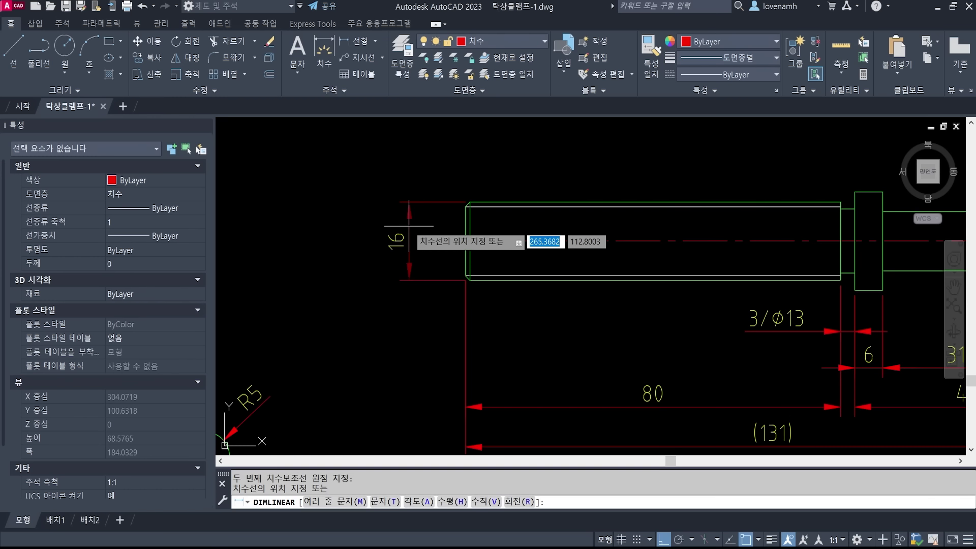
left_click(408, 225)
Edit the thread diameter dimension text to read L Tr16x2.
type("ed")
key("Return")
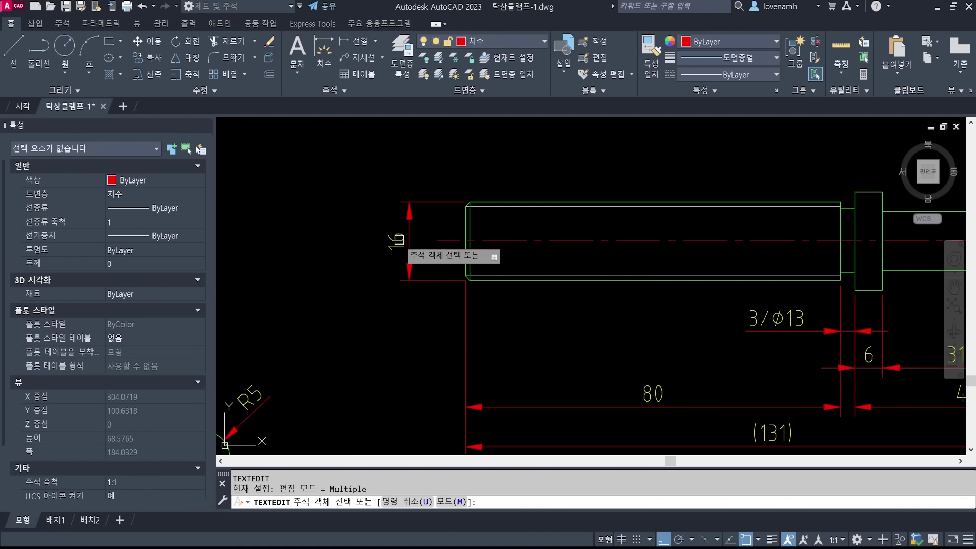
left_click(396, 241)
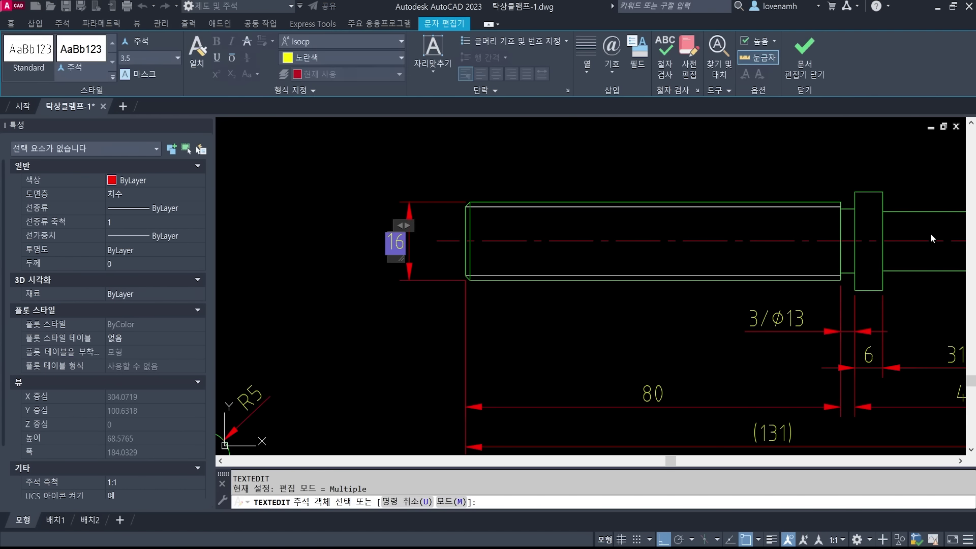
type("L")
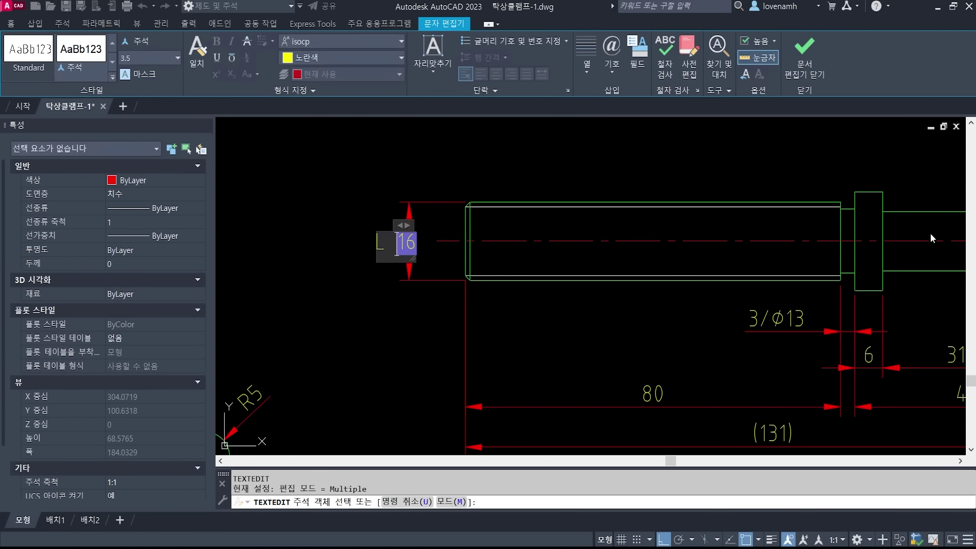
type(" Tr")
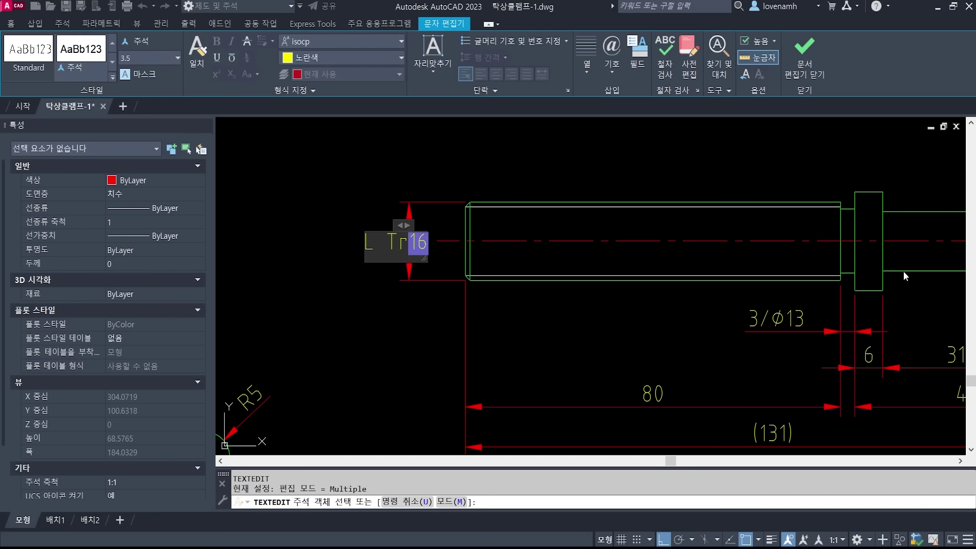
type("x2")
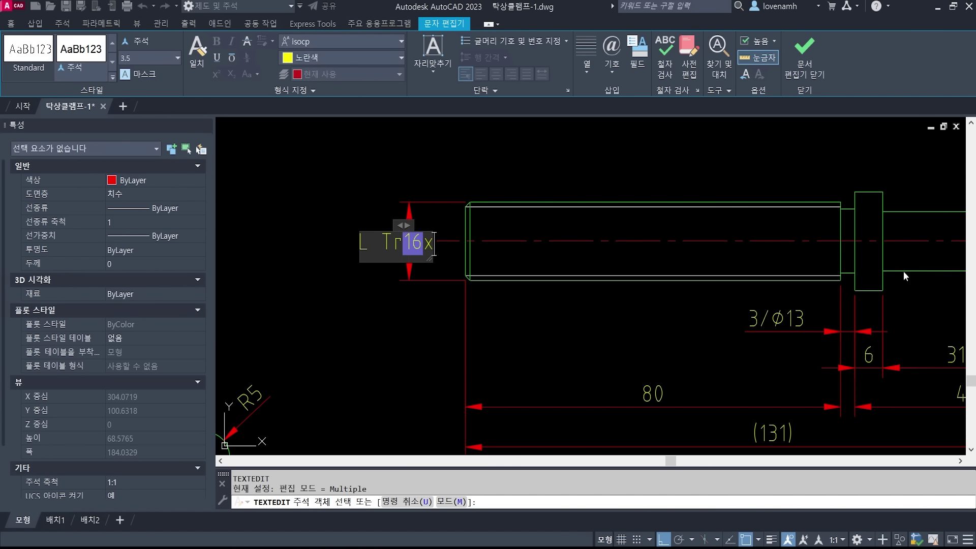
left_click(883, 260)
key("Escape")
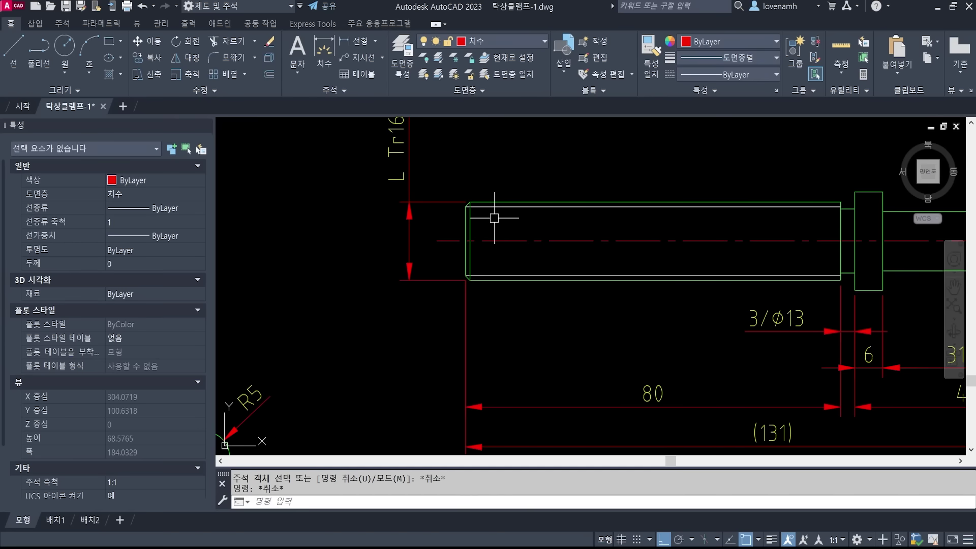
middle_click_drag(494, 218, 482, 312)
middle_click_drag(637, 338, 438, 222)
middle_click_drag(829, 232, 733, 232)
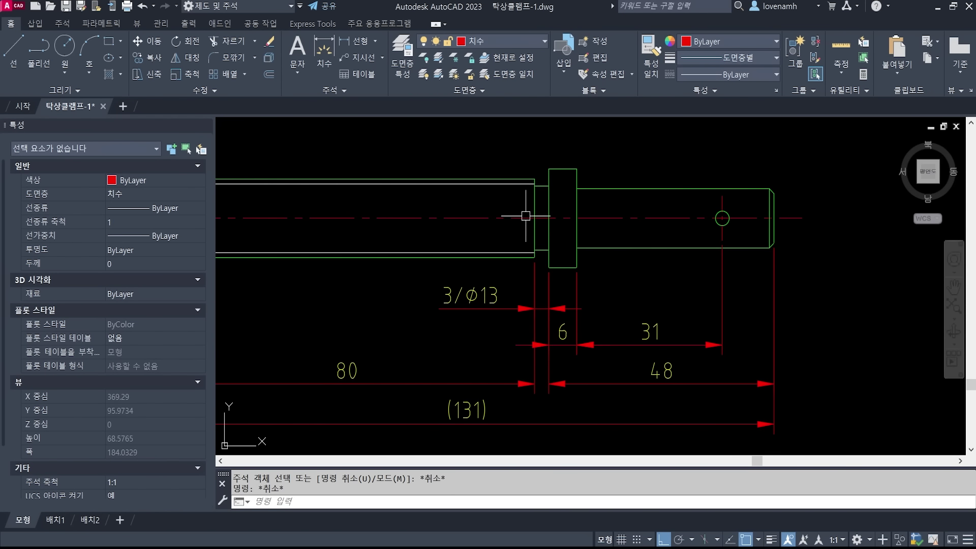
Dimension the shaft's diameter vertically across its chamfered end, placing the dimension beyond the lead screw's right end.
middle_click_drag(600, 219, 535, 235)
type("dli")
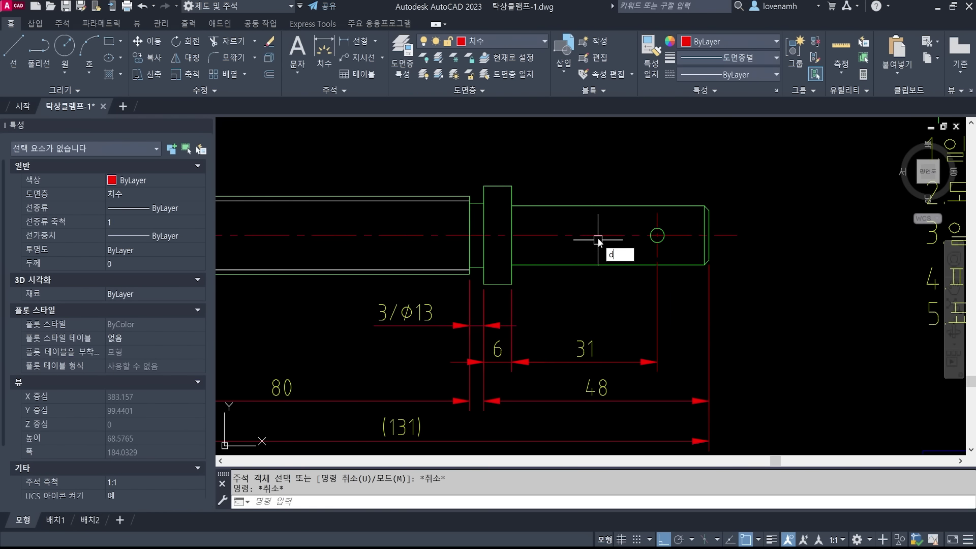
key("Return")
middle_click_drag(666, 294, 593, 290)
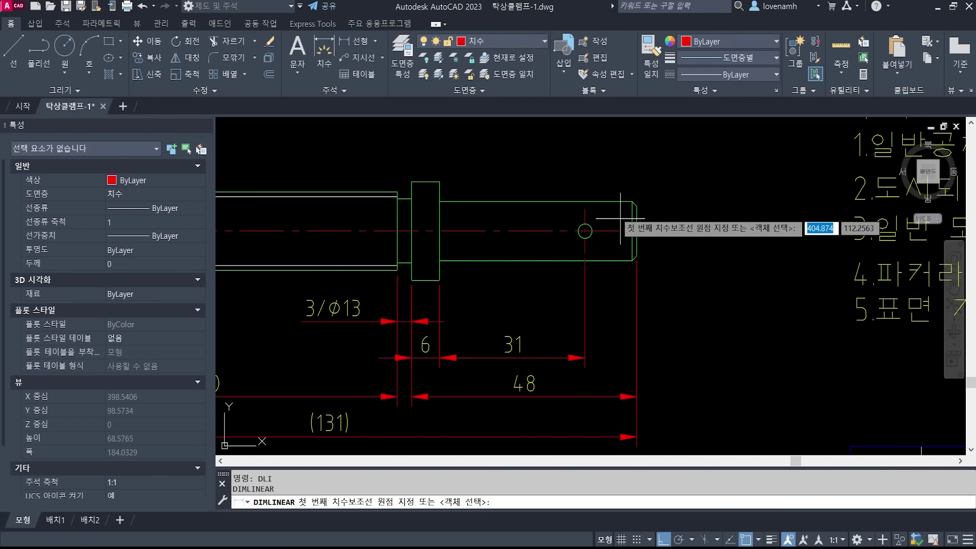
left_click(634, 259)
left_click(631, 201)
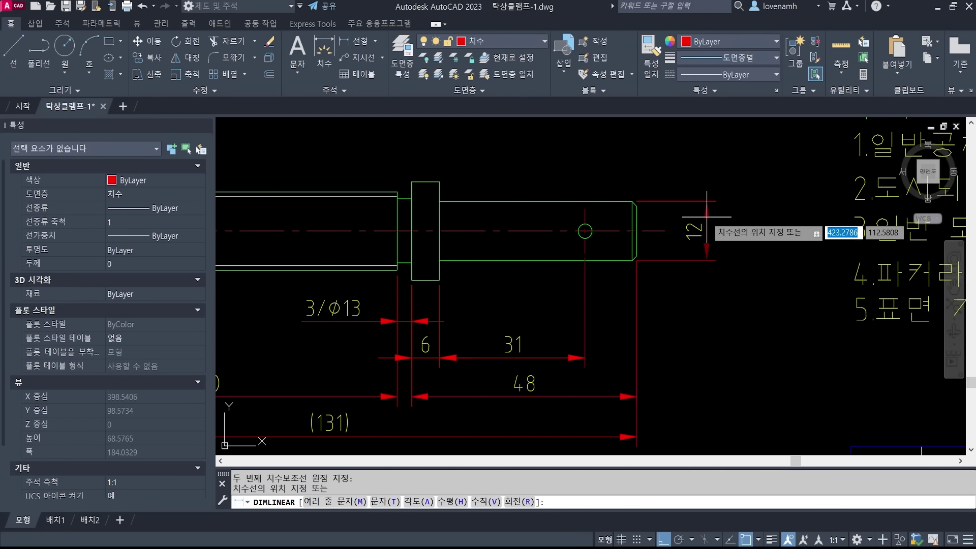
left_click(706, 218)
Edit the shaft diameter dimension text to read Ø12g6.
type("ed")
key("Return")
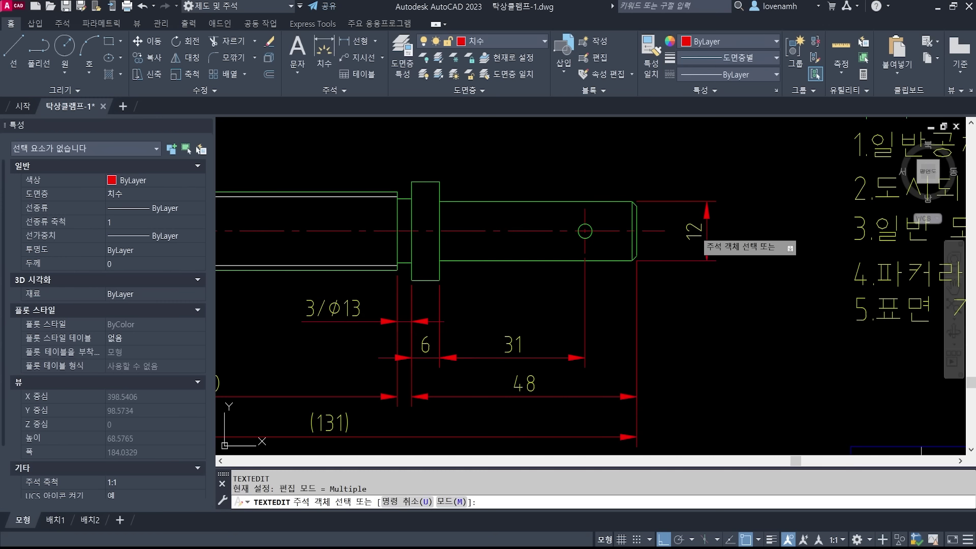
left_click(694, 231)
type("%%c")
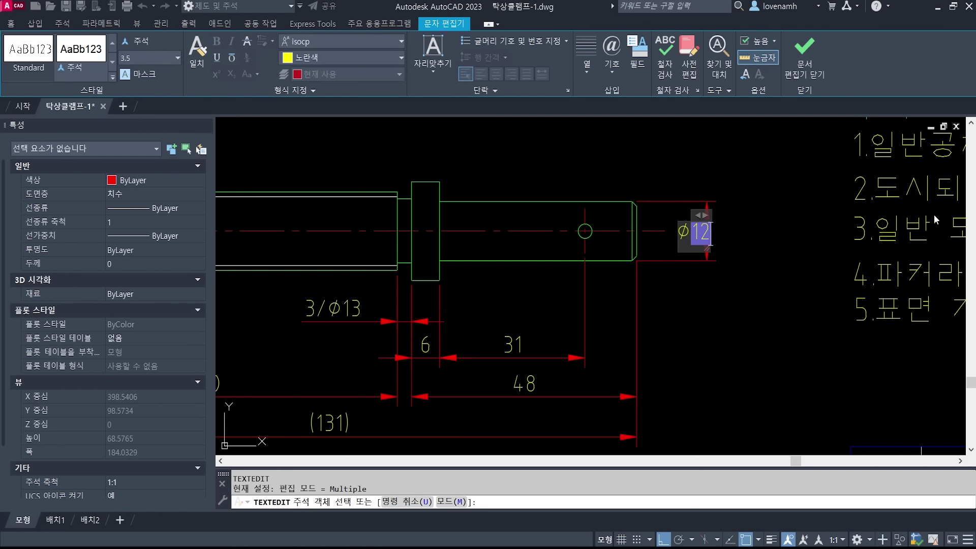
type("g6")
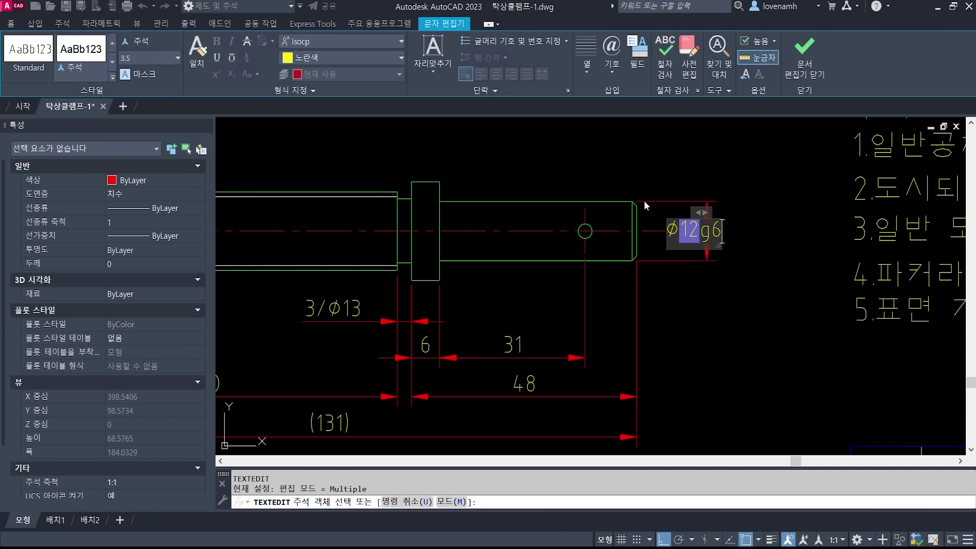
left_click(770, 338)
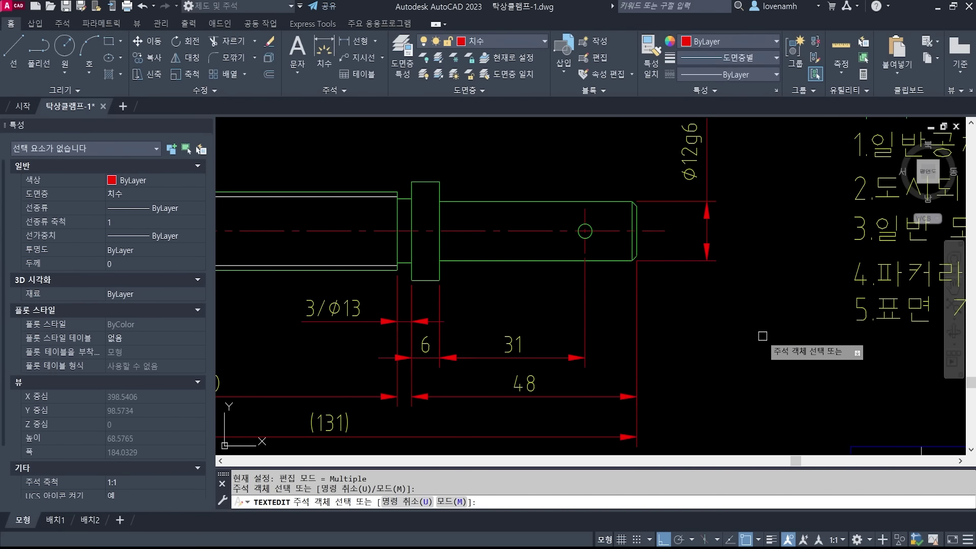
key("Escape")
Dimension the collar's outer diameter vertically, placing the dimension outside the Ø12g6 shaft dimension.
middle_click_drag(736, 290, 743, 328)
type("dli")
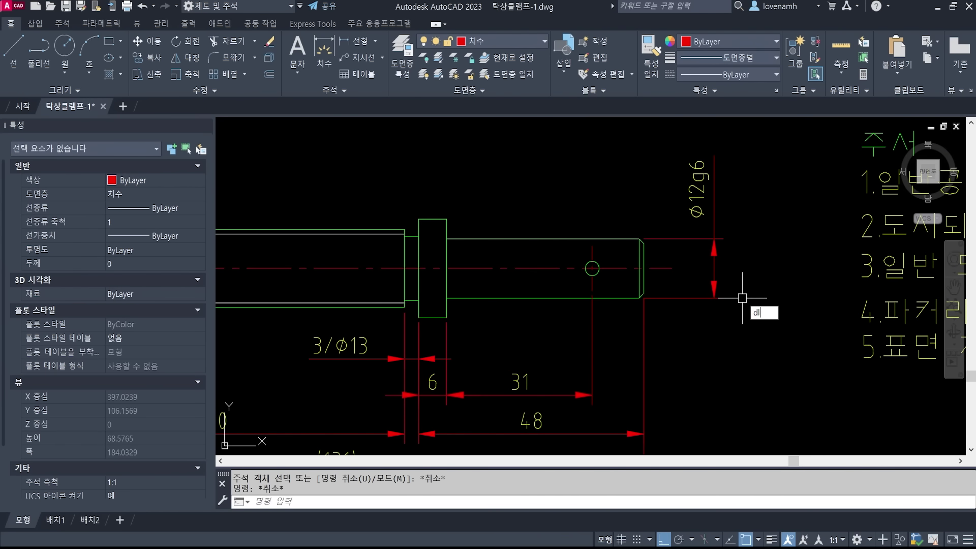
key("Return")
left_click(446, 219)
left_click(446, 317)
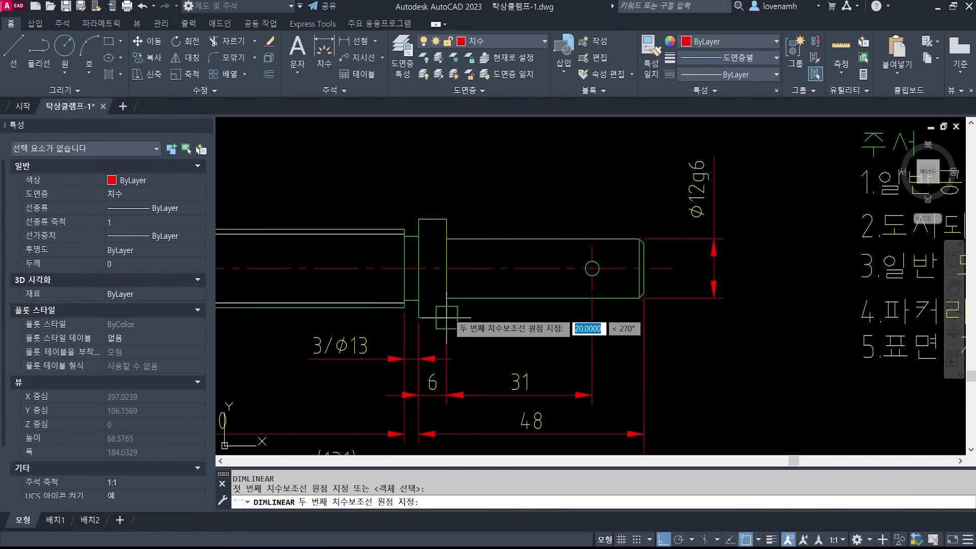
left_click(760, 302)
Add a diameter symbol to the collar dimension text so it reads Ø20.
type("ed")
key("Return")
left_click(747, 269)
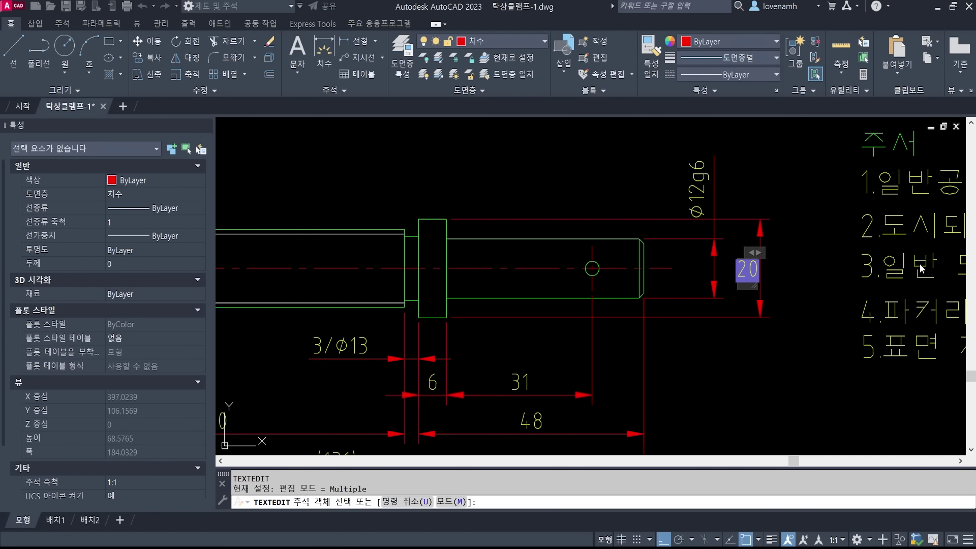
type("%%c")
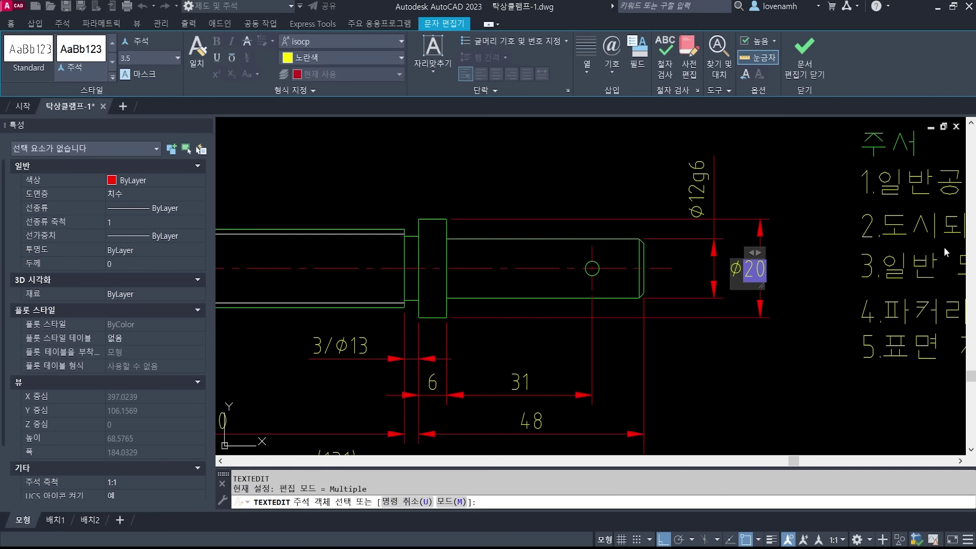
left_click(816, 352)
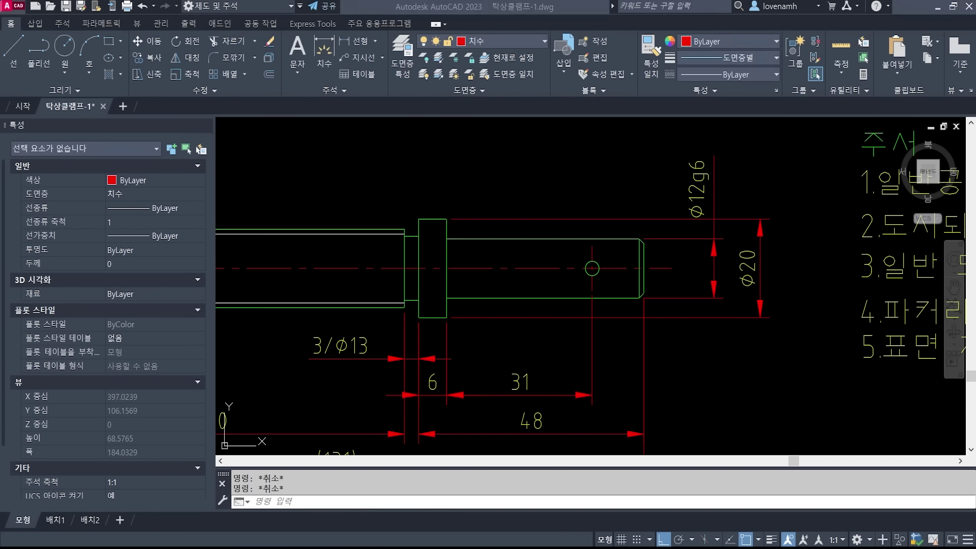
Switch to the reference image 탁상클램프_1.jpg and examine how the lead screw's collar sits in the body, then return to AutoCAD.
key("alt+Tab")
key("ctrl+2")
mouse_move(544, 268)
left_mouse_down()
mouse_move(495, 269)
mouse_move(523, 279)
left_mouse_up()
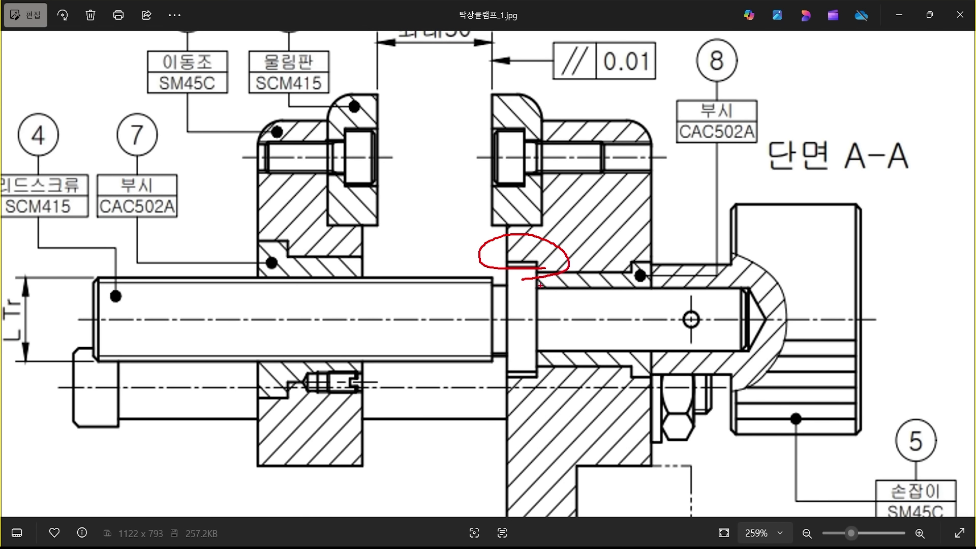
left_click_drag(549, 378, 520, 392)
key("Escape")
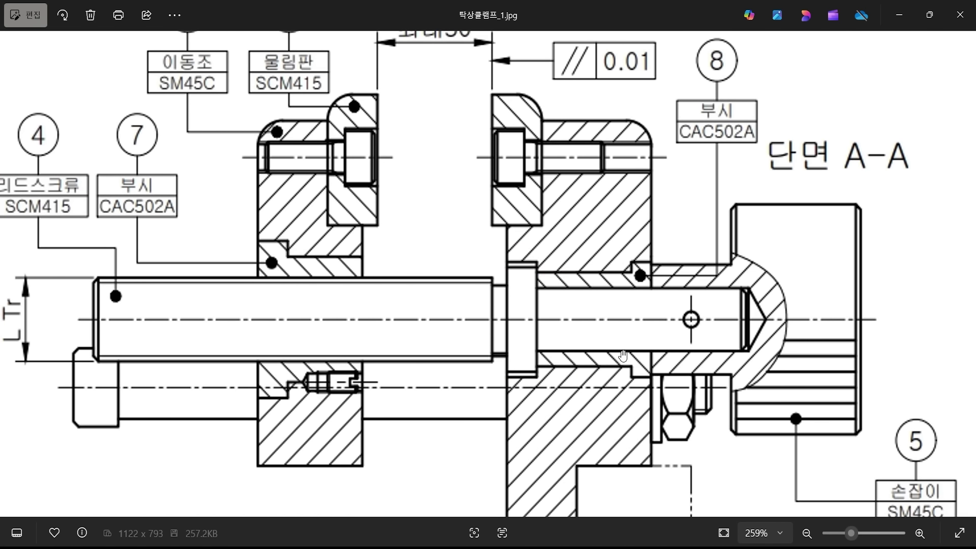
key("alt+Tab")
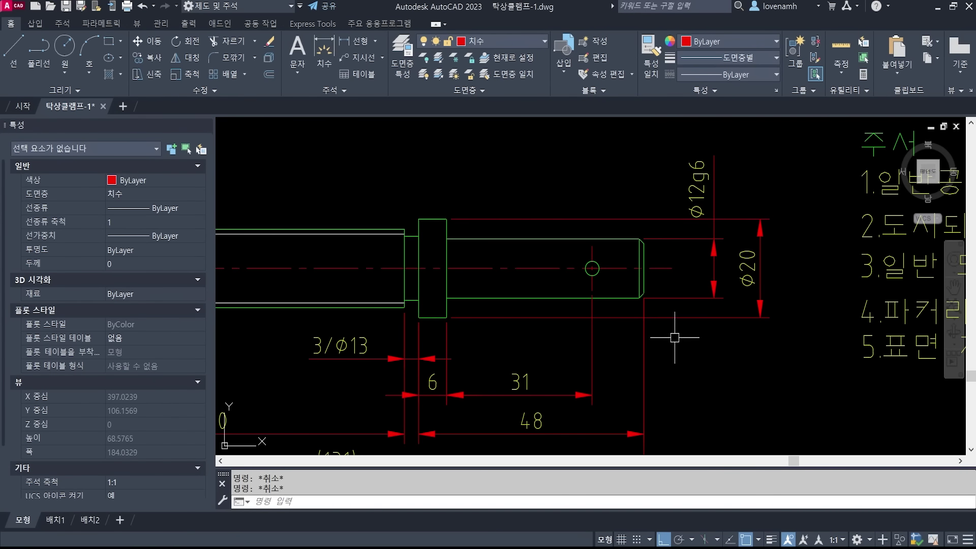
Set the quick leader's annotation type to multiline text in the leader settings.
mouse_move(500, 315)
middle_mouse_down()
mouse_move(596, 324)
mouse_move(605, 298)
middle_mouse_up()
scroll(596, 324, "down", 2)
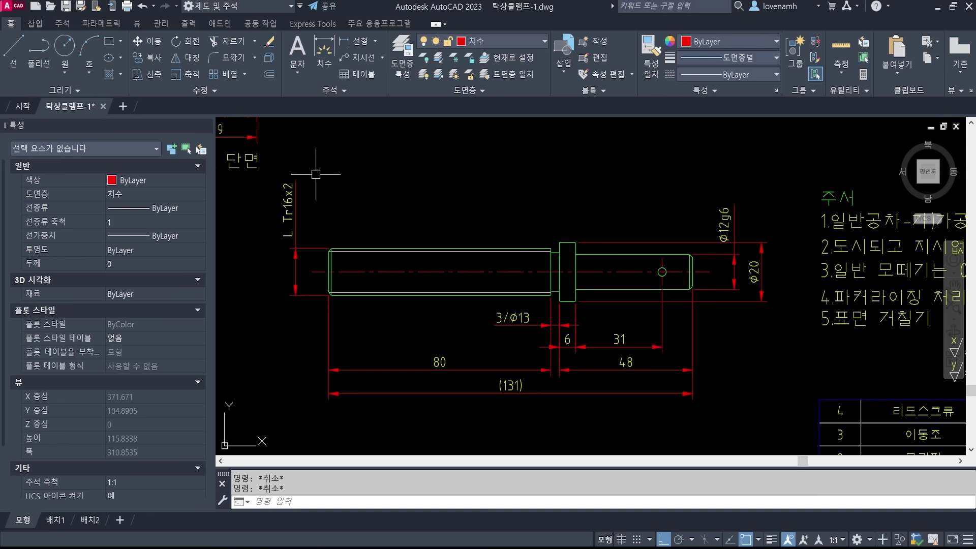
middle_click_drag(620, 325, 685, 298)
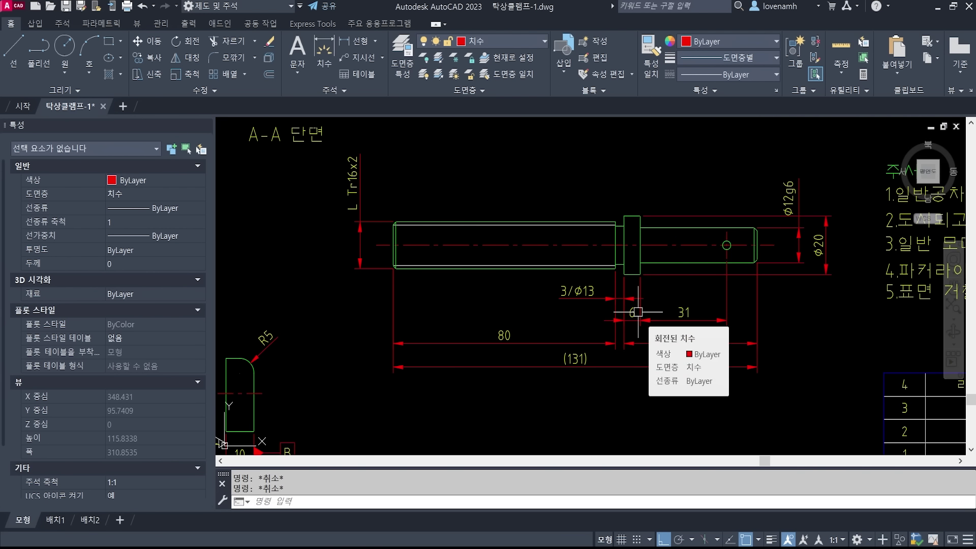
scroll(751, 231, "up", 3)
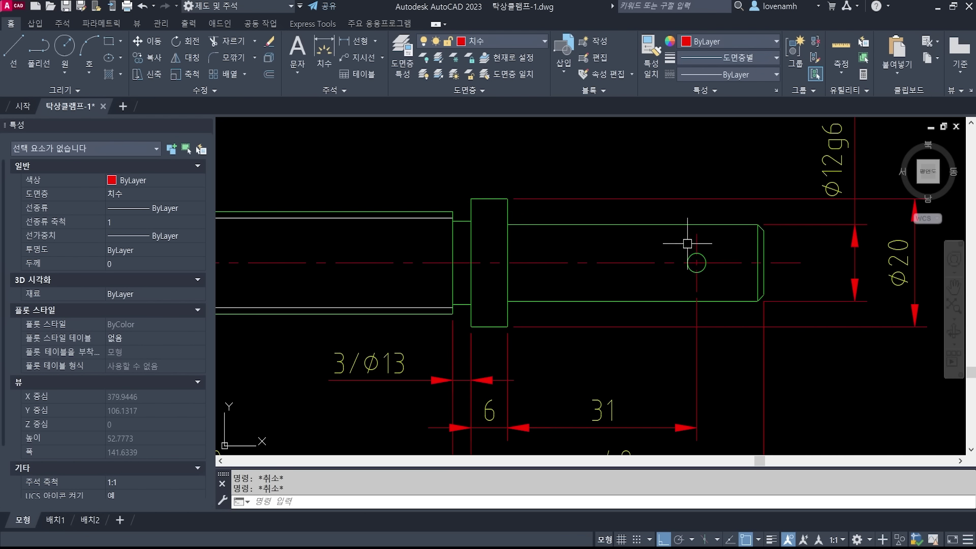
type("le")
key("Return")
type("s")
key("Return")
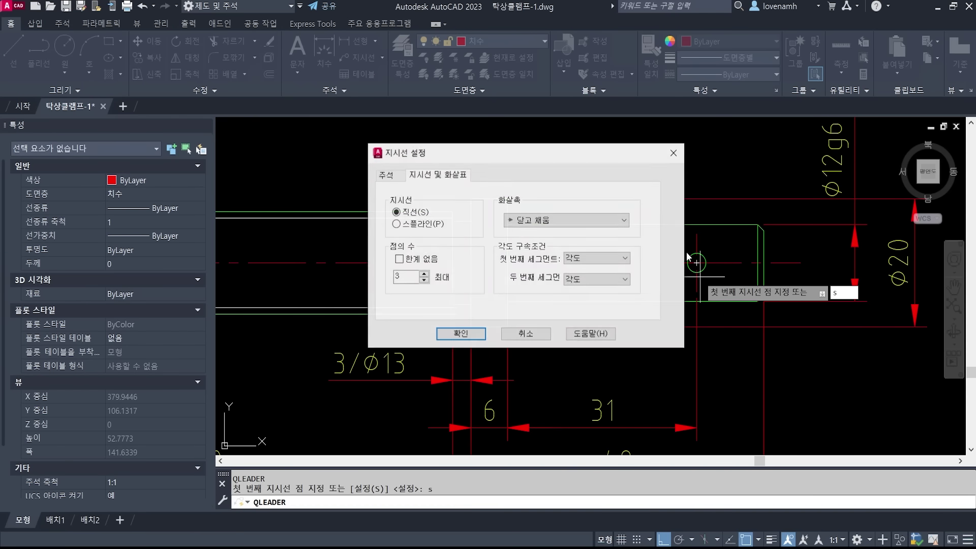
left_click(386, 175)
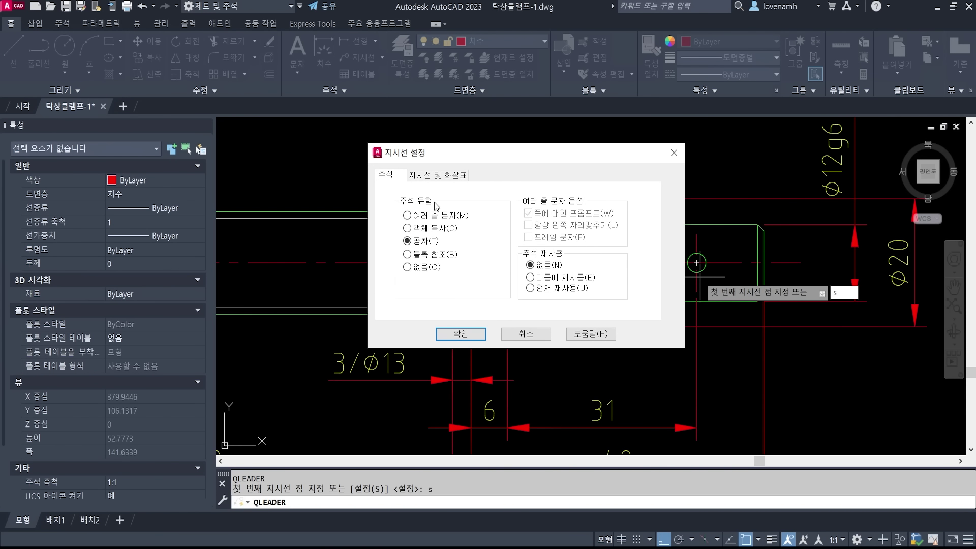
left_click(407, 215)
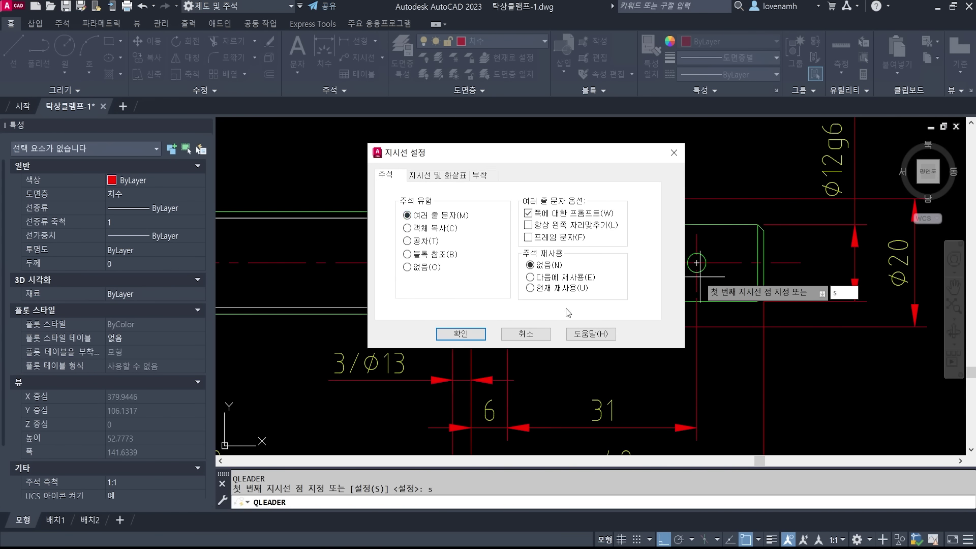
left_click(478, 175)
left_click(460, 334)
Draw a leader from the pin hole's edge up and left above the shaft, ending in a short horizontal landing.
right_click(682, 244, "shift")
key("r")
left_click(691, 258)
key("F8")
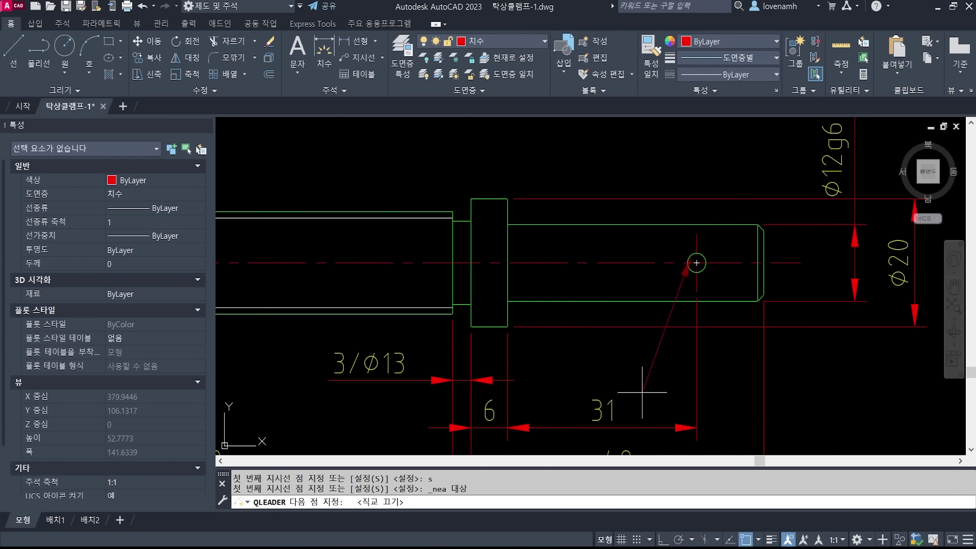
middle_click_drag(621, 159, 681, 243)
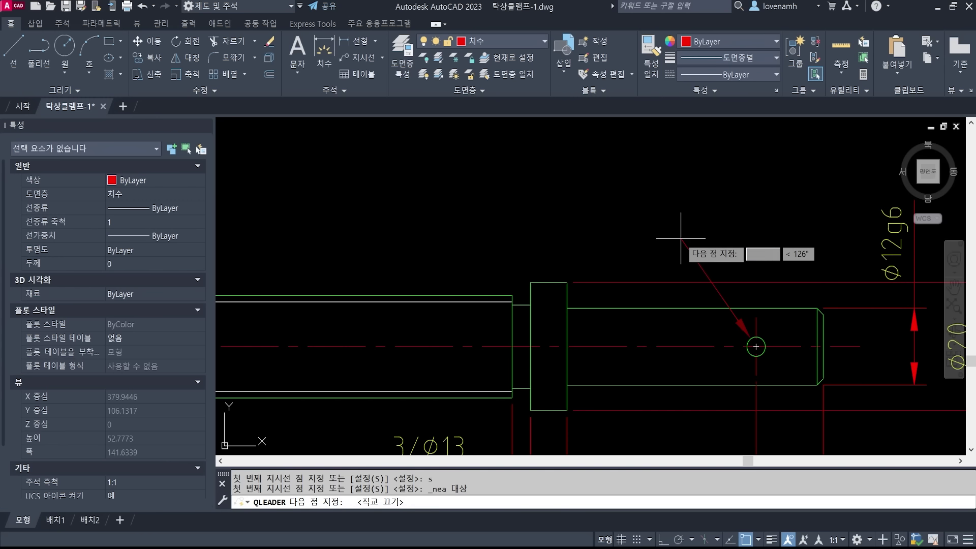
left_click(681, 238)
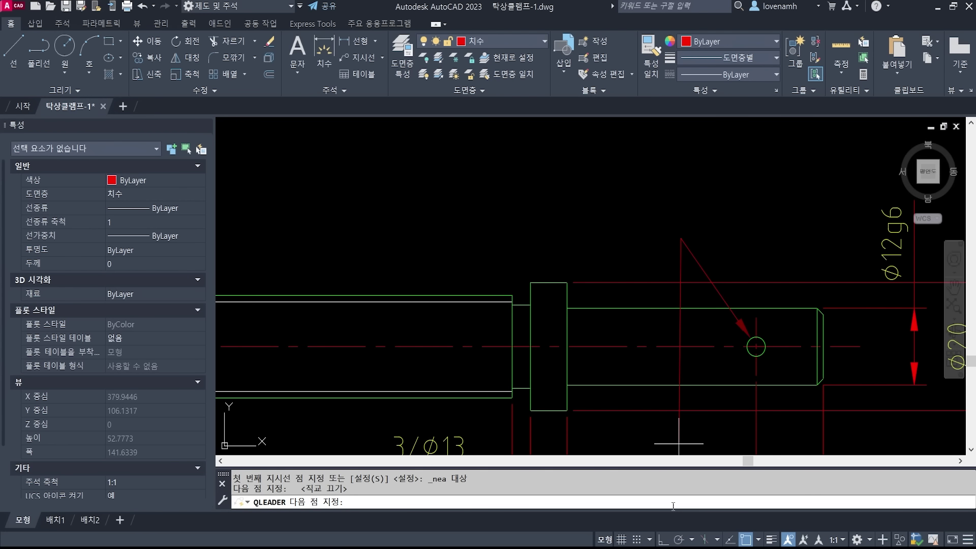
left_click(663, 540)
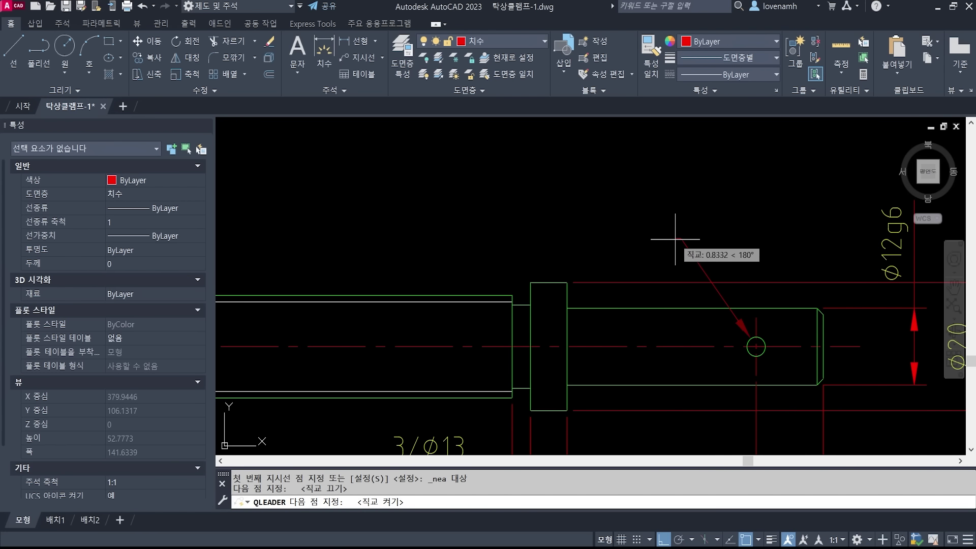
key("Return")
key("Return")
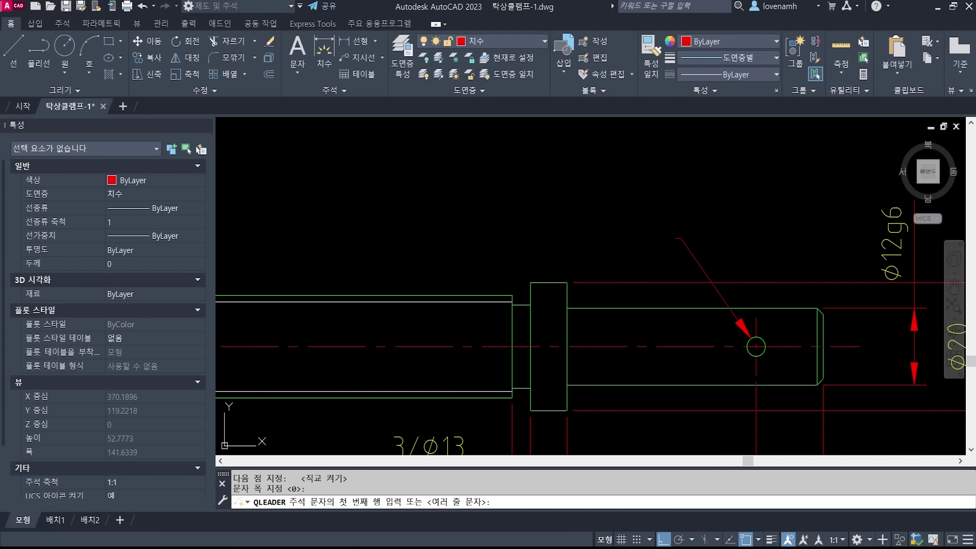
Enter Ø3N7 as the pin hole leader's multiline text.
key("Return")
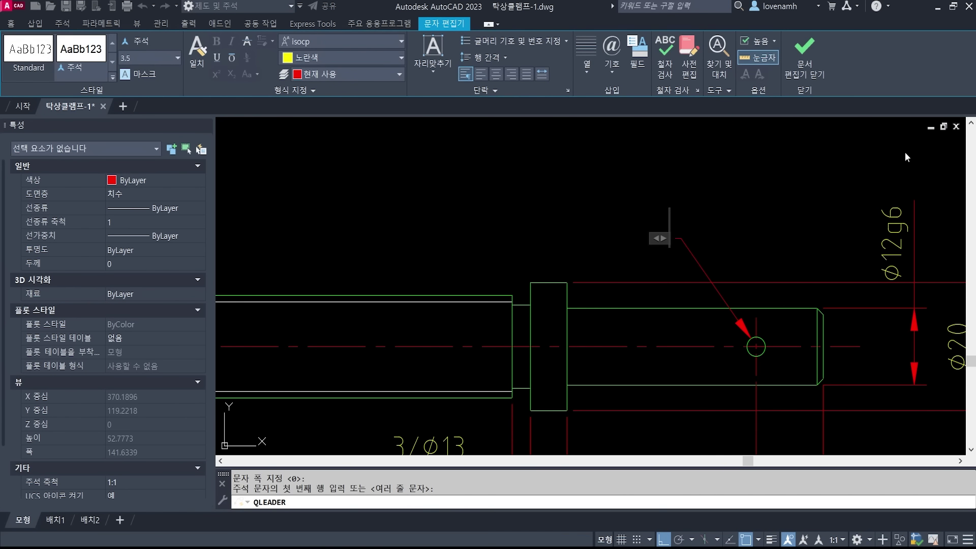
type("%%c3")
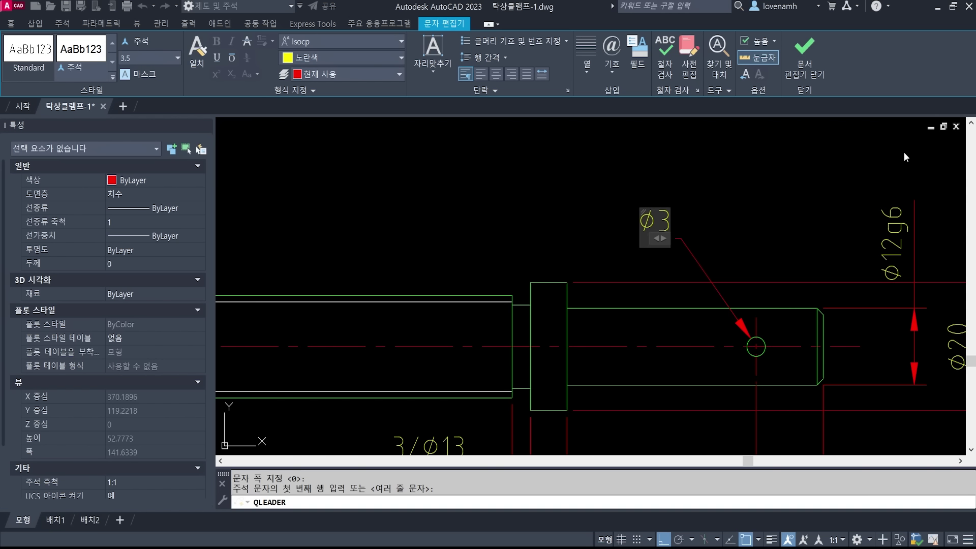
type("N7")
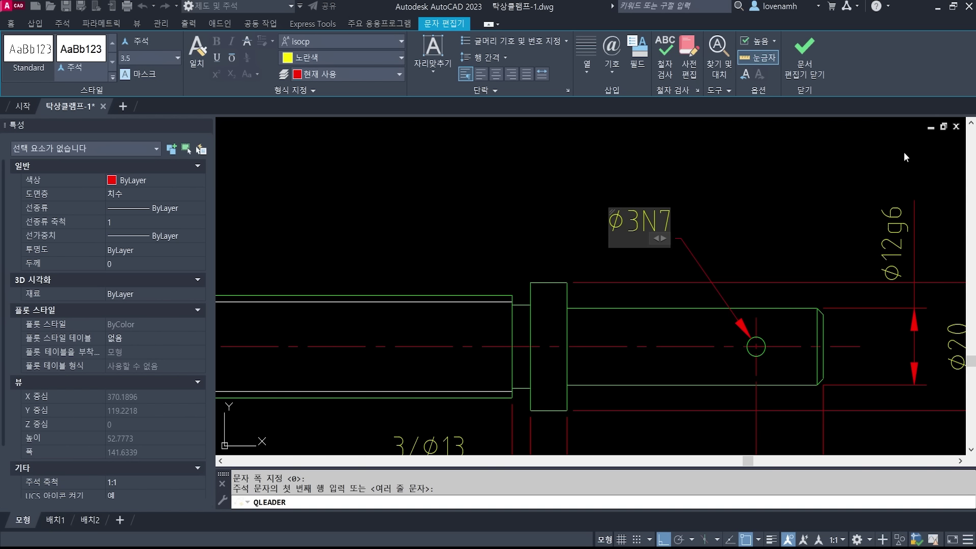
type("관ㅌ")
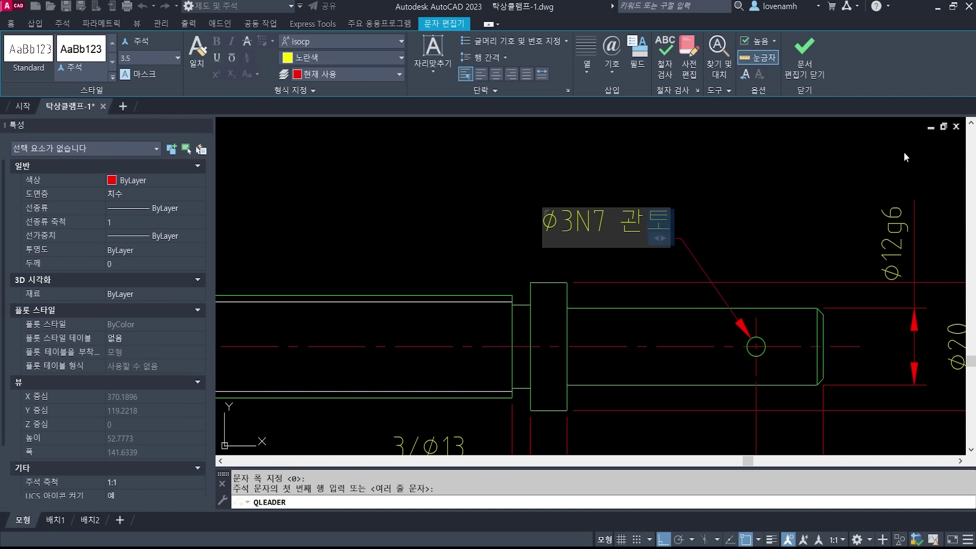
key("BackSpace")
key("BackSpace")
key("BackSpace")
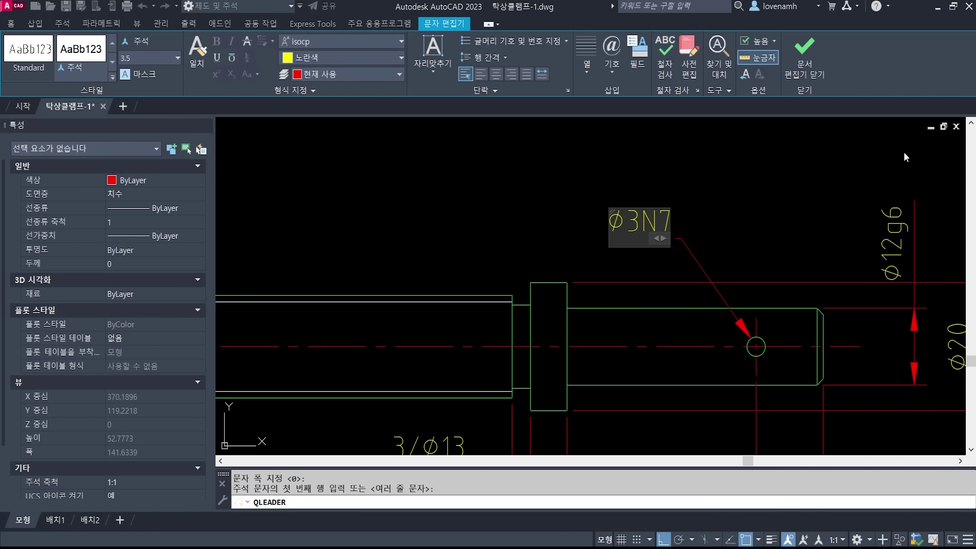
type("Thru")
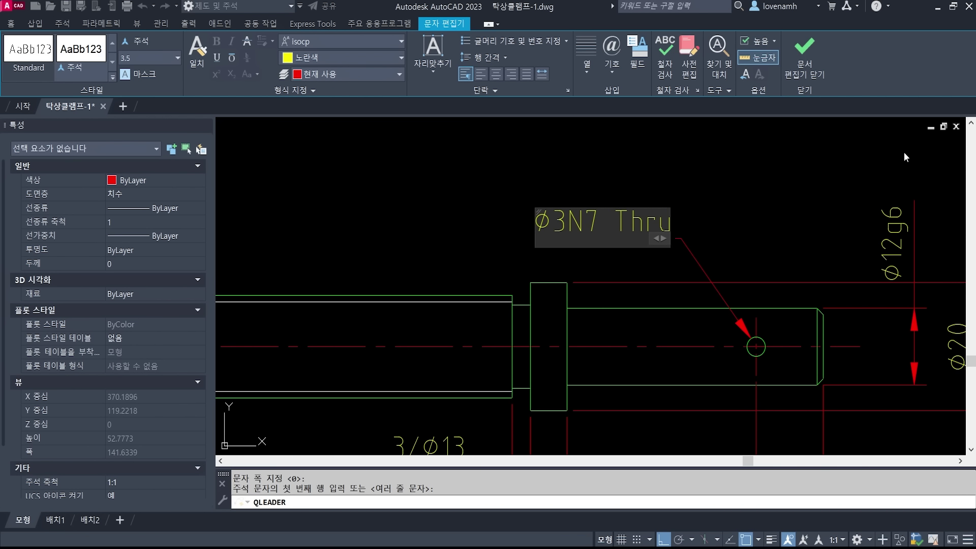
type(".")
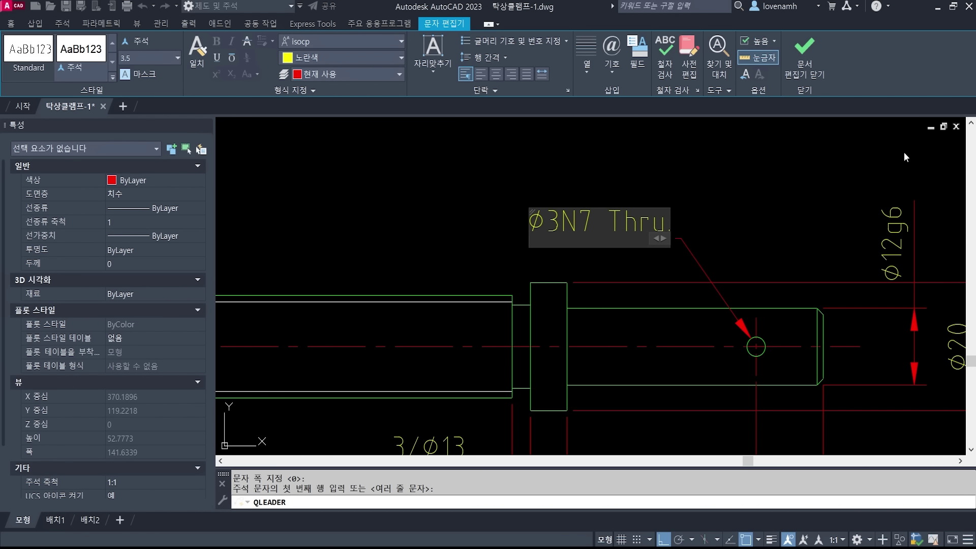
key("BackSpace")
key("BackSpace")
key("BackSpace")
key("BackSpace")
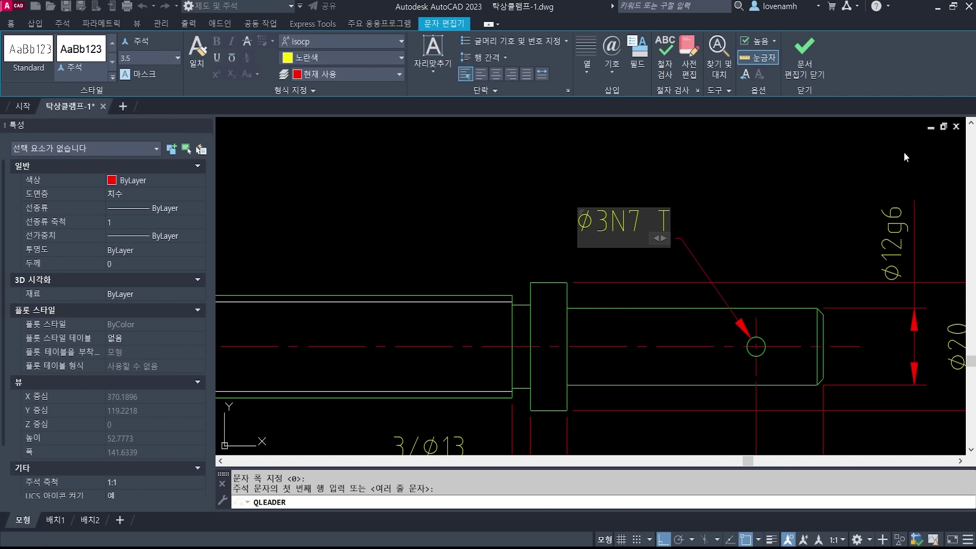
Append 관통 to the Ø3N7 pin hole note and finish the leader text.
type("관통")
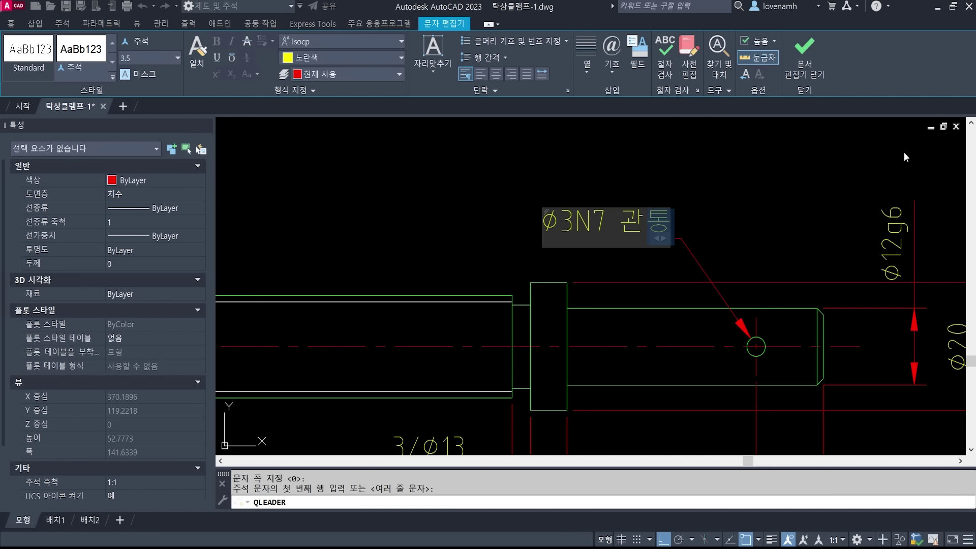
key("Escape")
key("Escape")
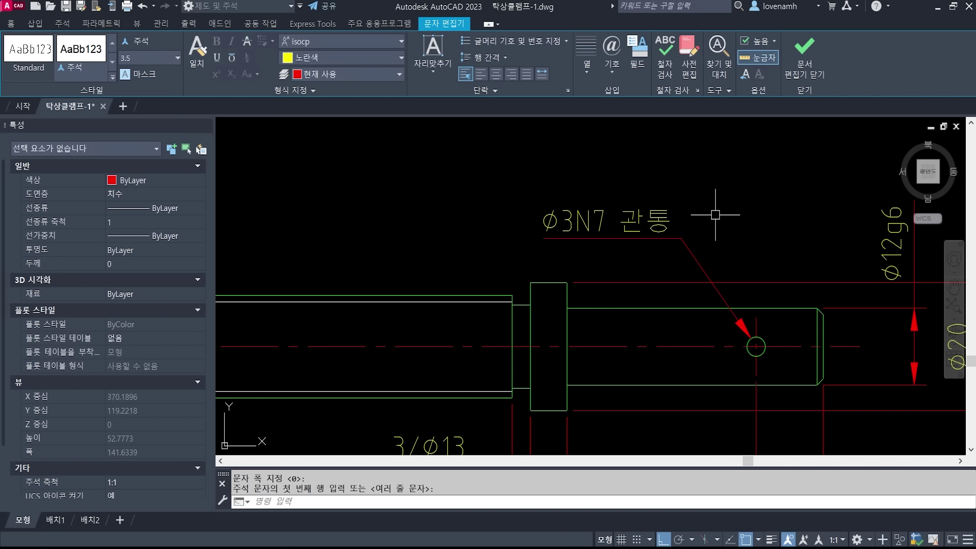
Look over the dimensioned lead screw from the pin hole end to the free end of its thread.
scroll(731, 310, "down", 3)
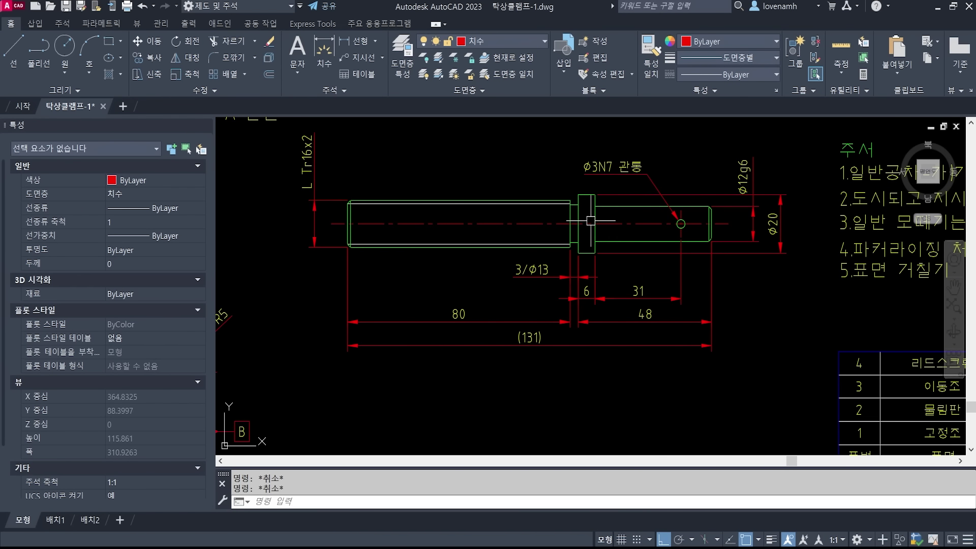
middle_click_drag(537, 205, 555, 260)
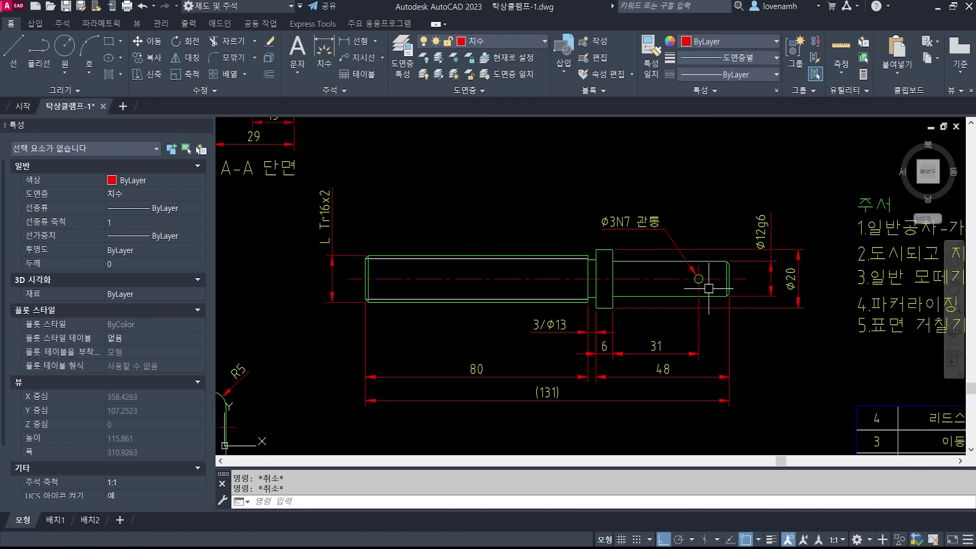
middle_click_drag(762, 322, 655, 264)
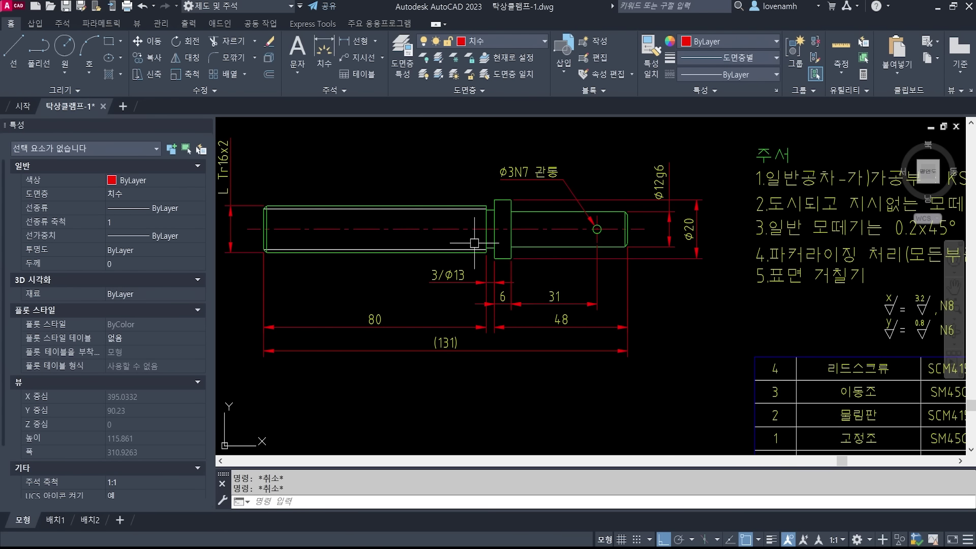
middle_click_drag(288, 269, 576, 258)
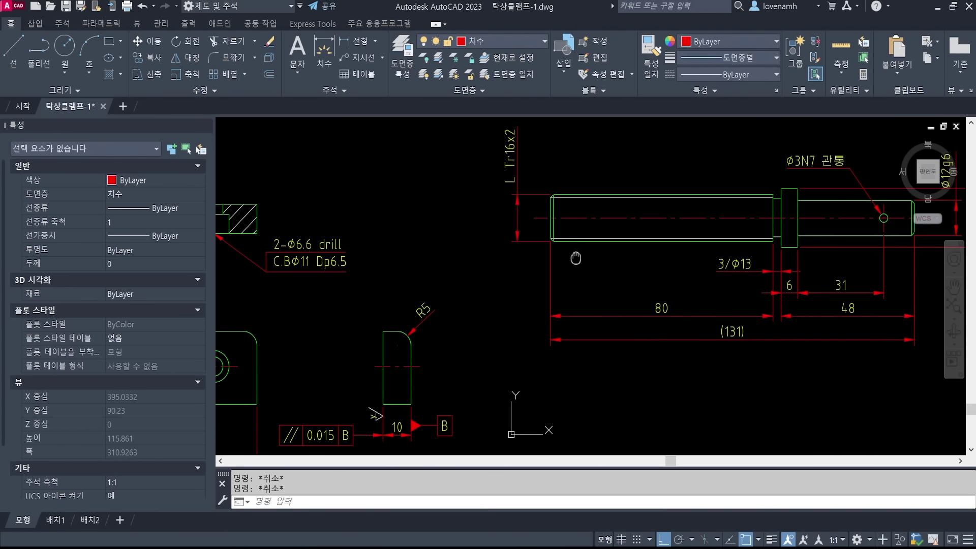
middle_click_drag(645, 237, 400, 238)
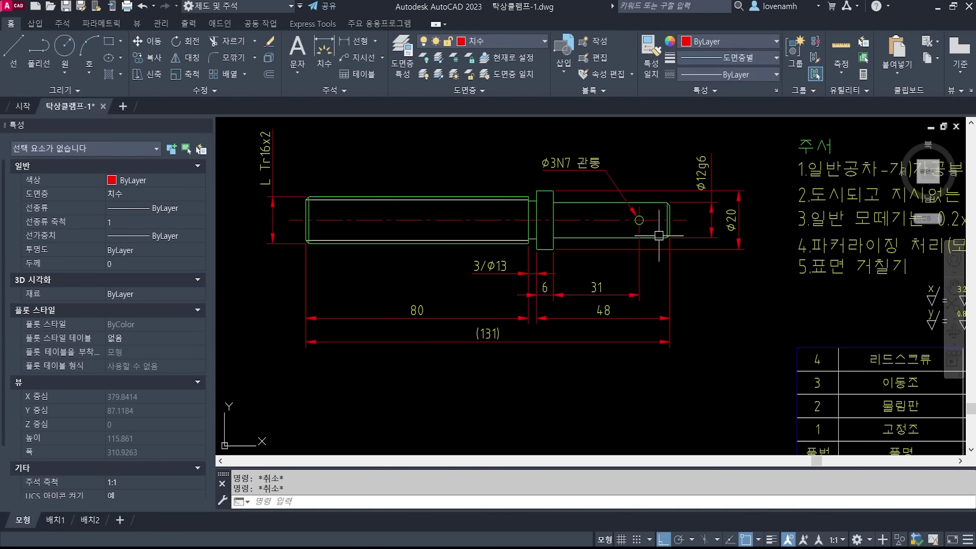
middle_click_drag(284, 241, 291, 245)
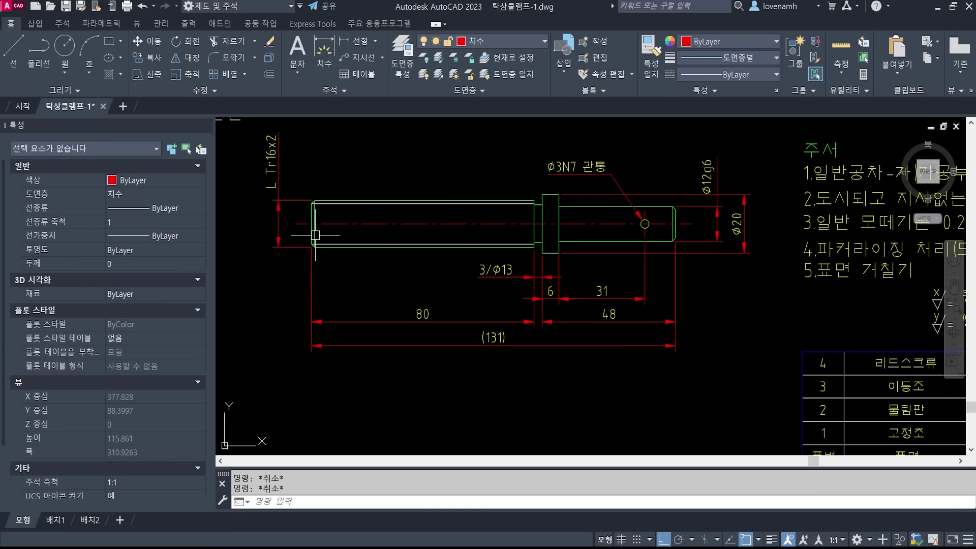
mouse_move(355, 290)
middle_mouse_down()
mouse_move(603, 288)
mouse_move(616, 276)
middle_mouse_up()
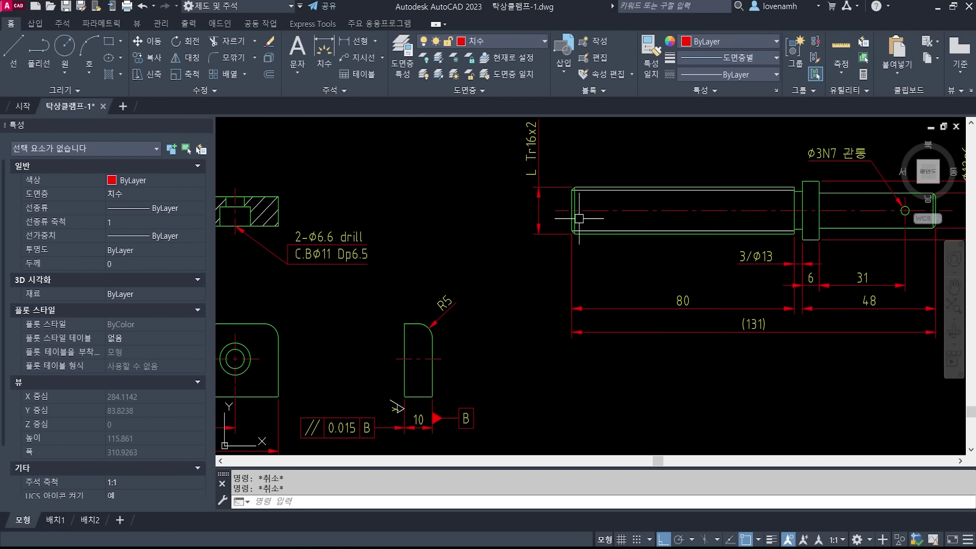
Copy the sideways surface roughness symbol from the set outside the sheet border, placing its tip on the centreline at the screw's threaded end.
scroll(549, 208, "up", 2)
scroll(449, 244, "down", 3)
scroll(448, 243, "down", 3)
scroll(507, 257, "up", 3)
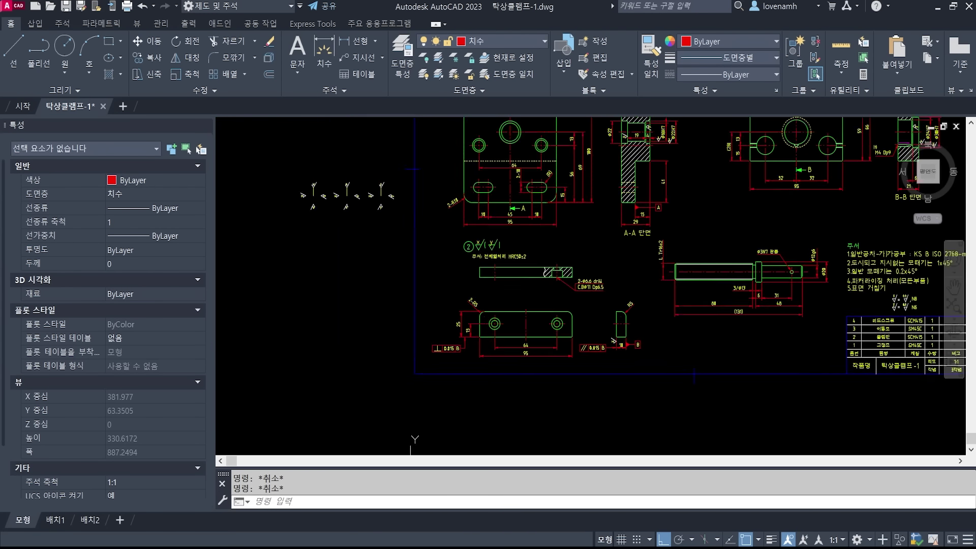
scroll(470, 289, "up", 3)
type("co")
key("Return")
scroll(583, 208, "up", 5)
left_click(582, 299)
left_click(543, 244)
left_click(468, 232)
key("Return")
left_click(568, 255)
scroll(381, 254, "down", 5)
mouse_move(734, 396)
middle_mouse_down()
mouse_move(554, 311)
mouse_move(495, 306)
middle_mouse_up()
scroll(540, 266, "up", 8)
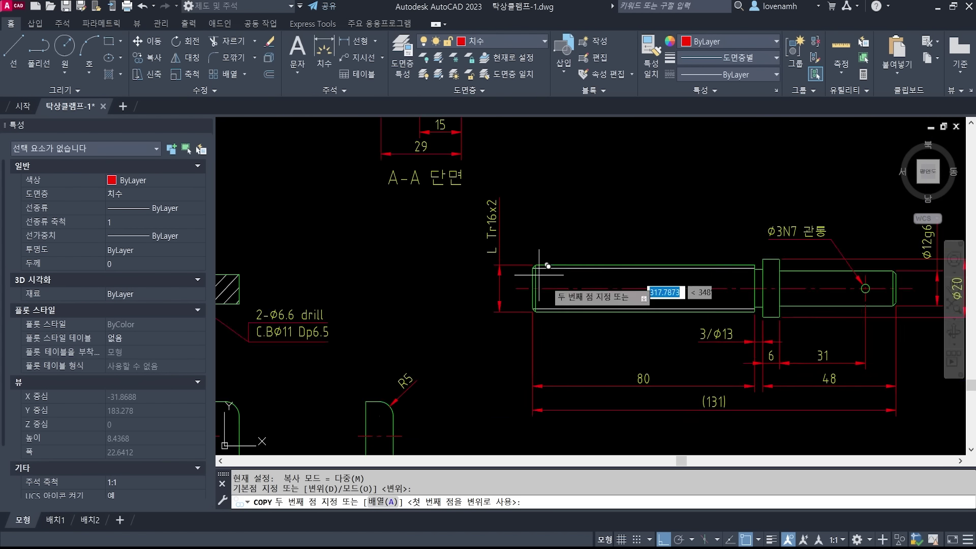
left_click(497, 246)
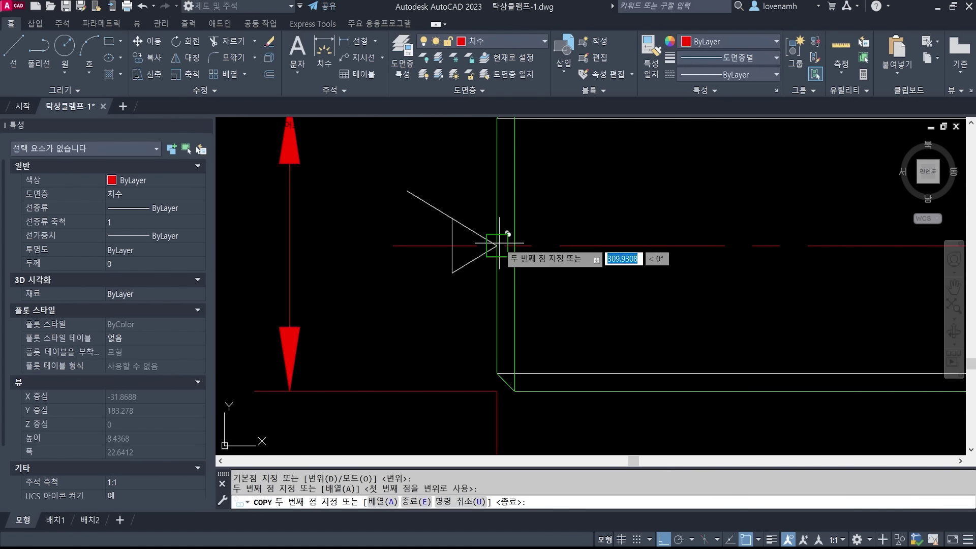
key("Return")
Trim the copied symbol's long leg at its vertical bar and erase the bar to form an open V-shaped centre hole mark.
middle_click_drag(359, 214, 398, 232)
scroll(472, 245, "up", 3)
type("tr")
key("Return")
left_click(495, 206)
key("Return")
left_click(497, 216)
key("Return")
type("e")
key("Return")
left_click(532, 270)
left_click(477, 253)
key("Return")
Draw a quick leader from the V-shaped mark down and left of the thread, ending in a short horizontal landing.
scroll(476, 253, "down", 5)
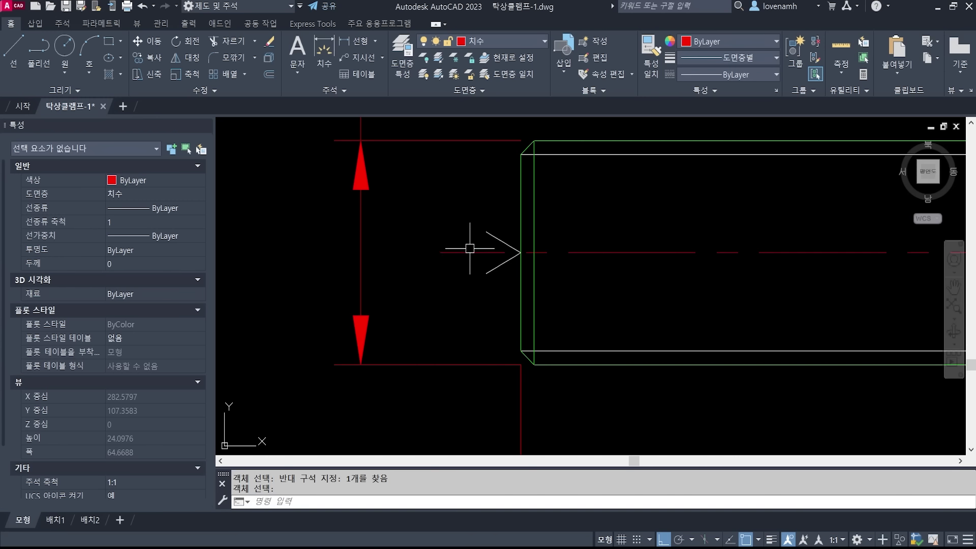
scroll(530, 199, "down", 4)
scroll(530, 199, "down", 5)
scroll(623, 320, "up", 4)
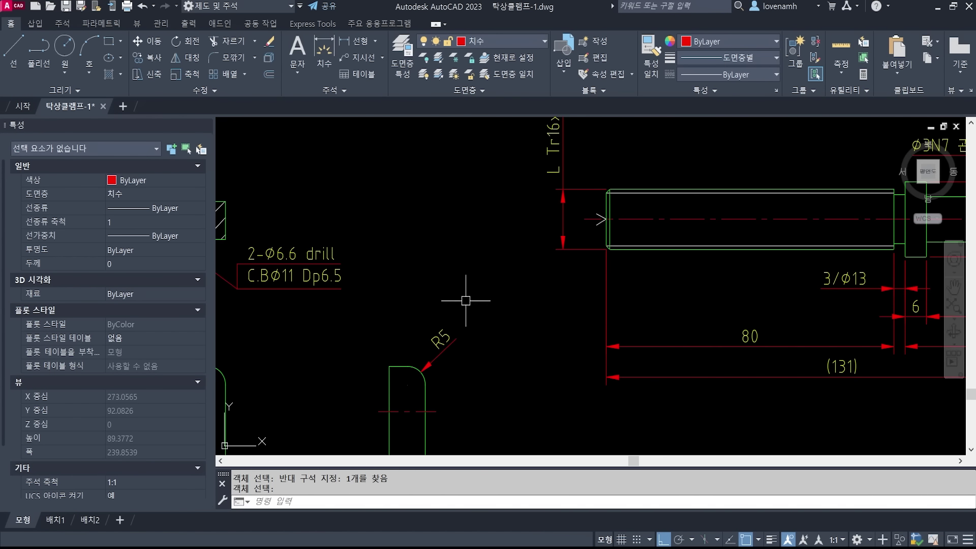
type("le")
key("Return")
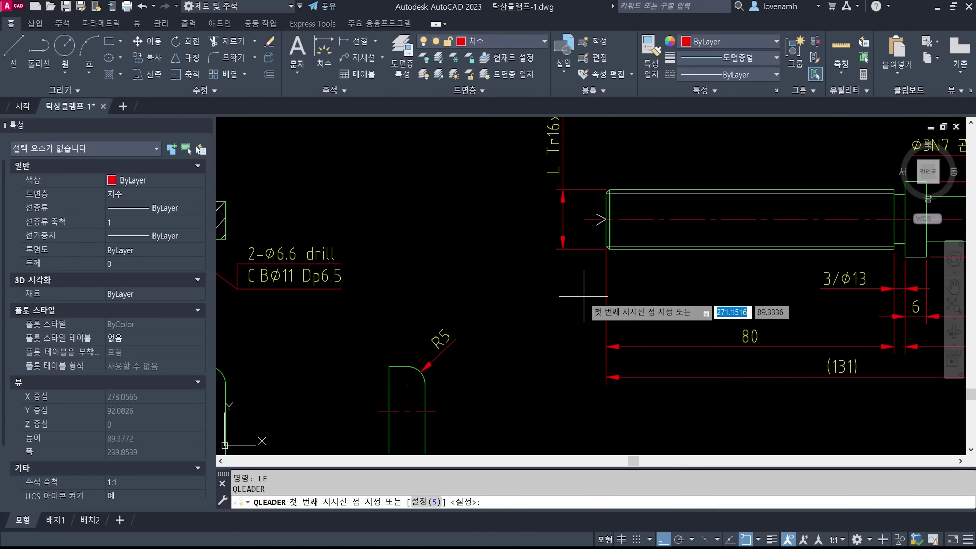
left_click(589, 227)
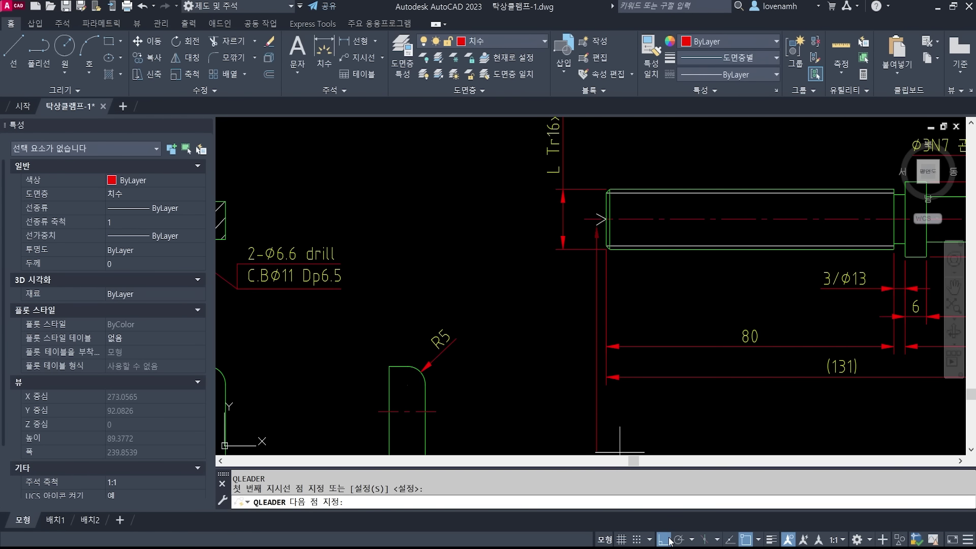
left_click(667, 540)
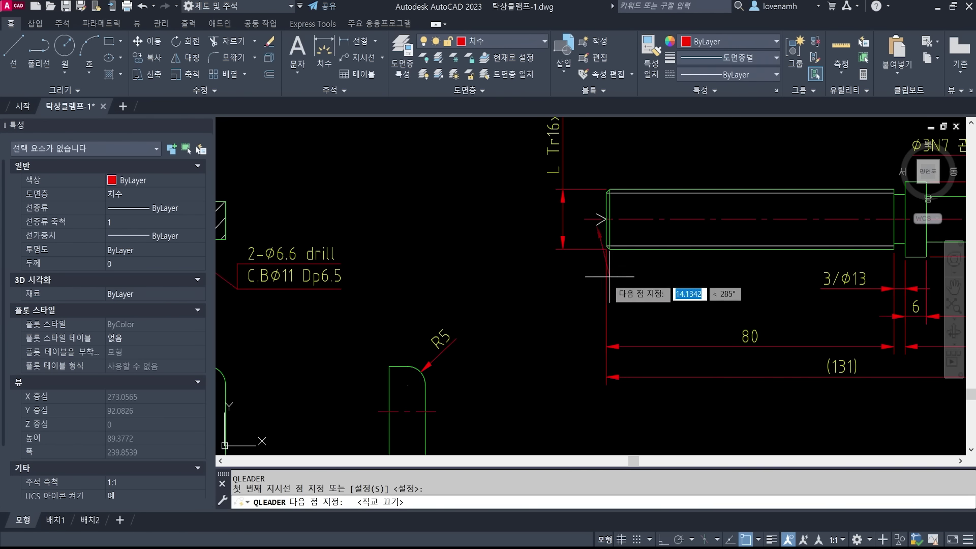
left_click(556, 306)
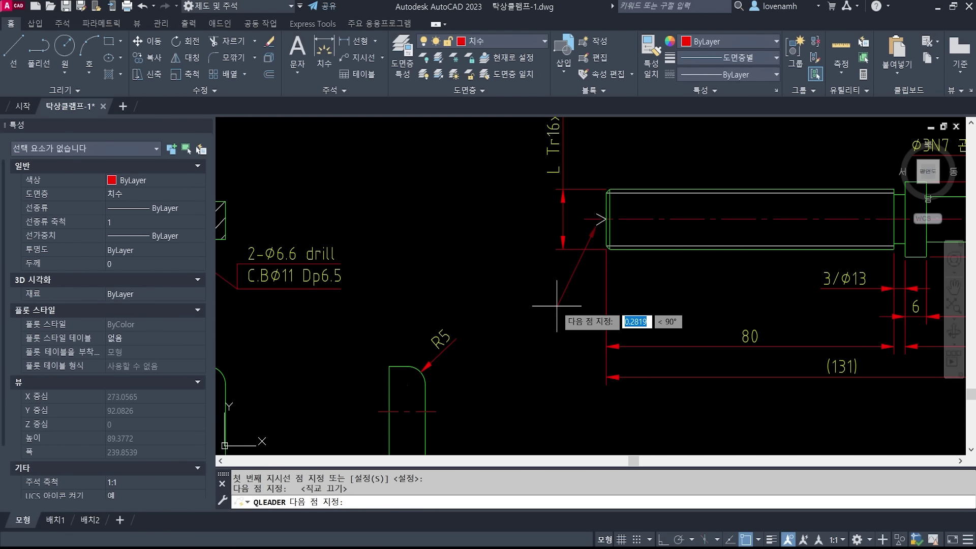
left_click(666, 539)
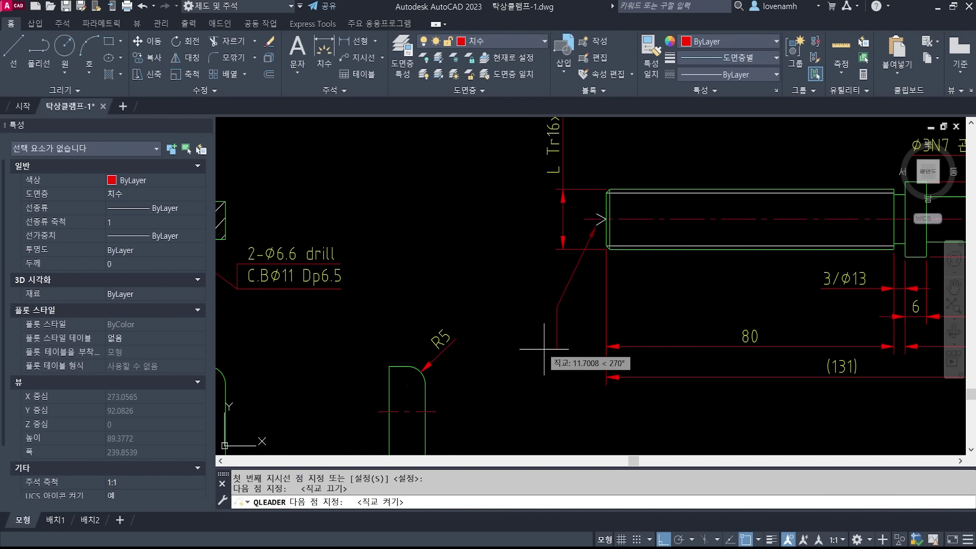
left_click(550, 309)
key("Return")
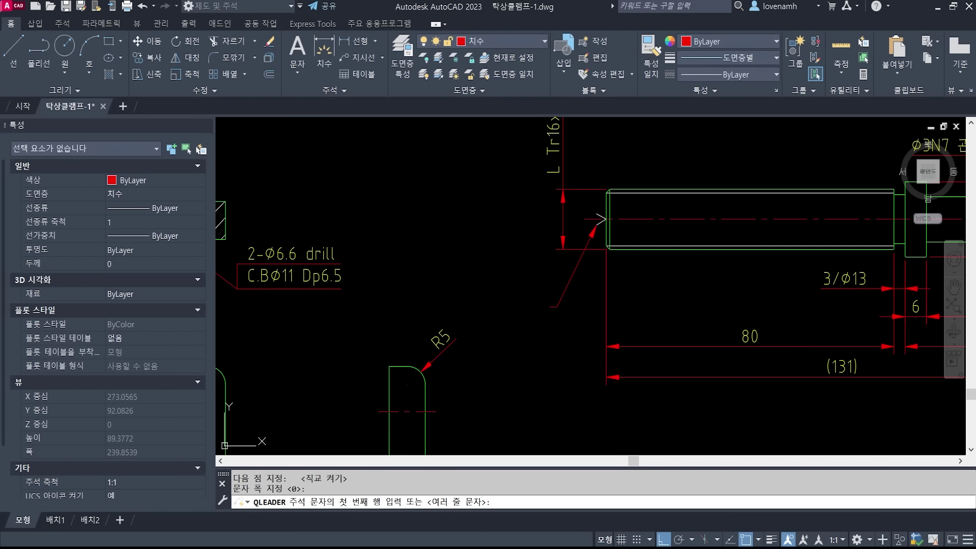
Open multiline text entry for the leader, then switch to the KS standards PDF and locate section 47, 센터 구멍.
key("Return")
left_click(435, 548)
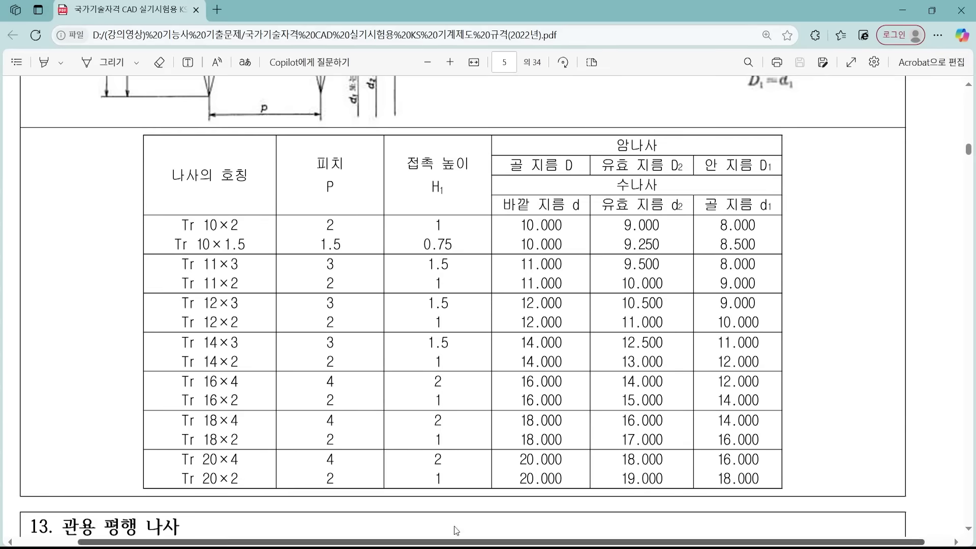
left_click_drag(966, 155, 973, 458)
scroll(563, 348, "down", 2, "ctrl")
scroll(572, 331, "up", 10)
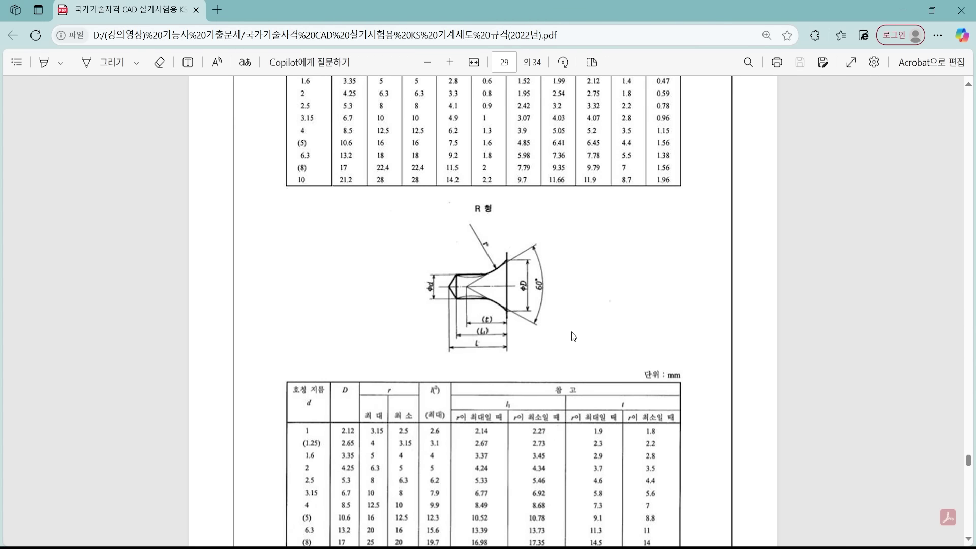
scroll(570, 318, "down", 6)
scroll(419, 255, "up", 4)
scroll(395, 285, "down", 1)
scroll(396, 286, "down", 1)
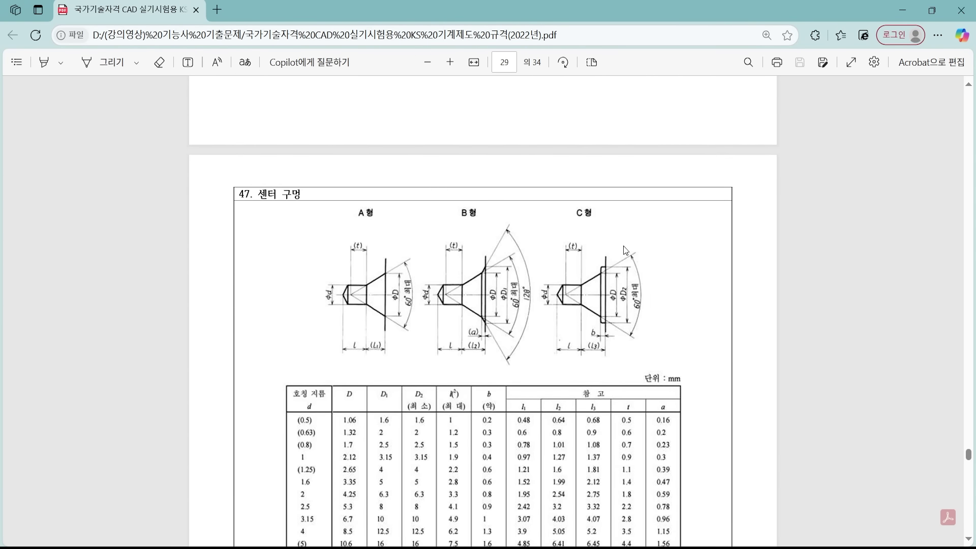
Examine the A, B and C type center hole drawings and the dimension table beneath them.
scroll(530, 294, "down", 6)
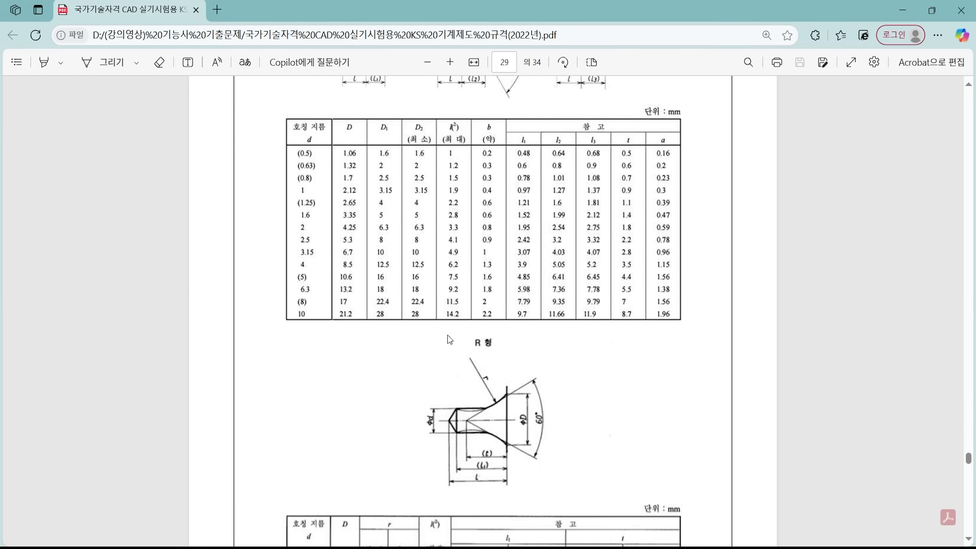
scroll(436, 287, "up", 6)
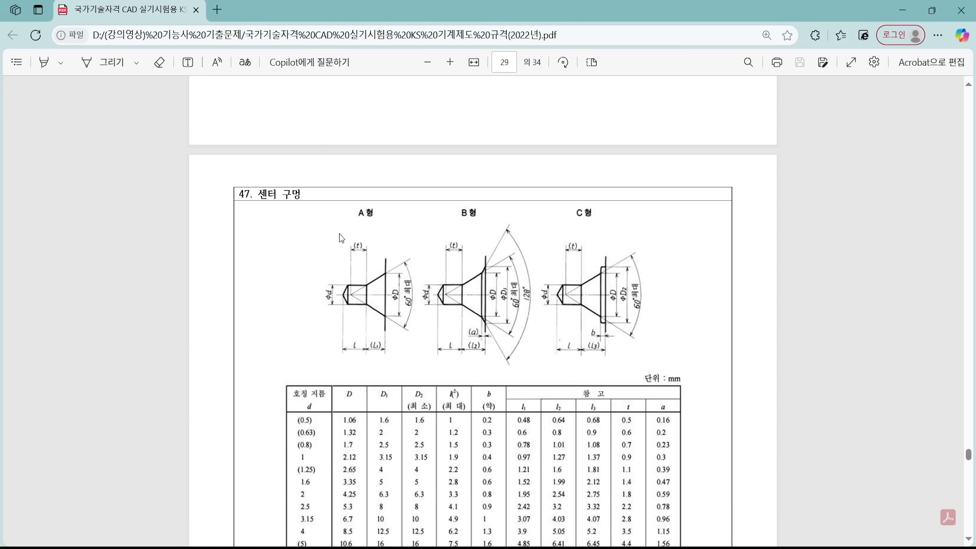
scroll(362, 273, "down", 7)
scroll(316, 288, "up", 4)
scroll(315, 288, "up", 2, "ctrl")
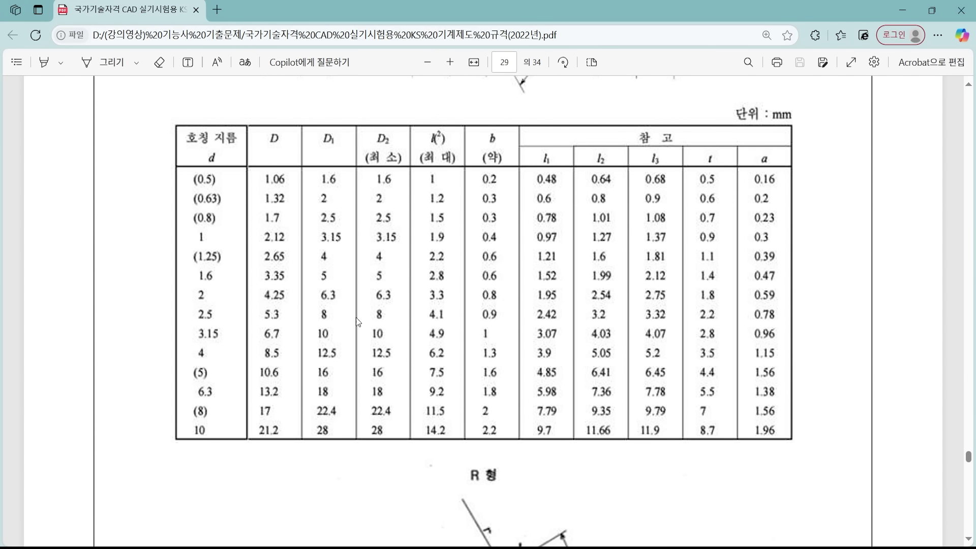
scroll(355, 317, "up", 4)
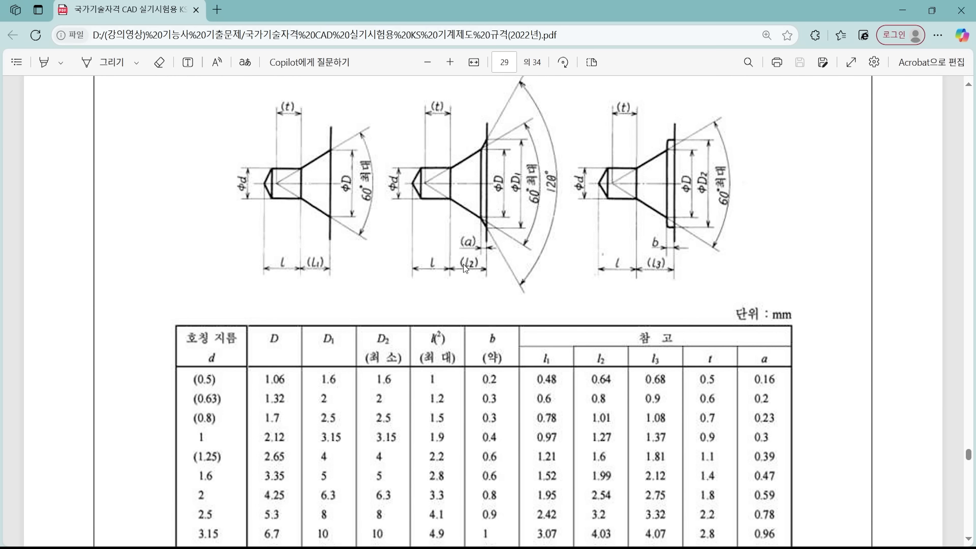
scroll(407, 291, "down", 1)
scroll(375, 283, "down", 1)
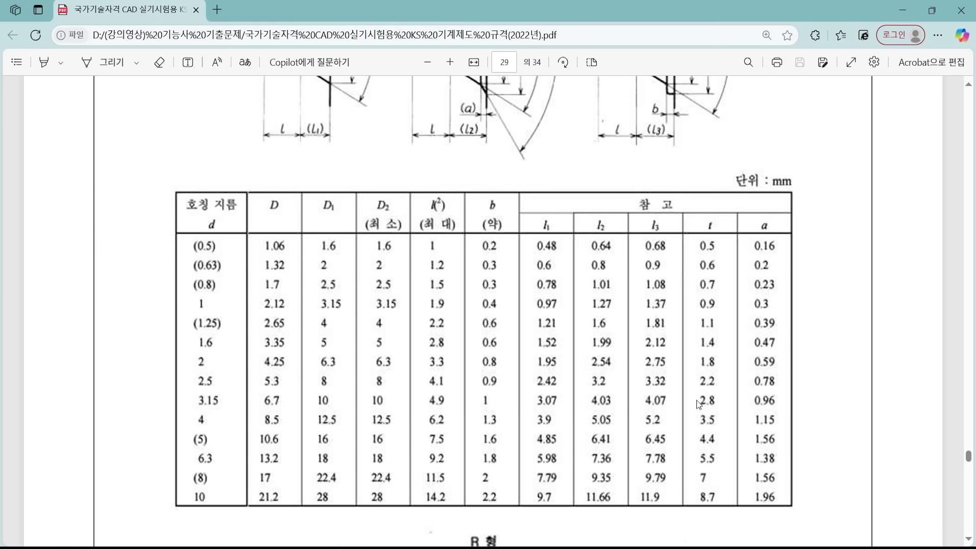
Copy the example designation KS A ISO 6411 - B 2.5/8 from section 48 and insert it as the leader text in AutoCAD.
scroll(639, 352, "up", 10)
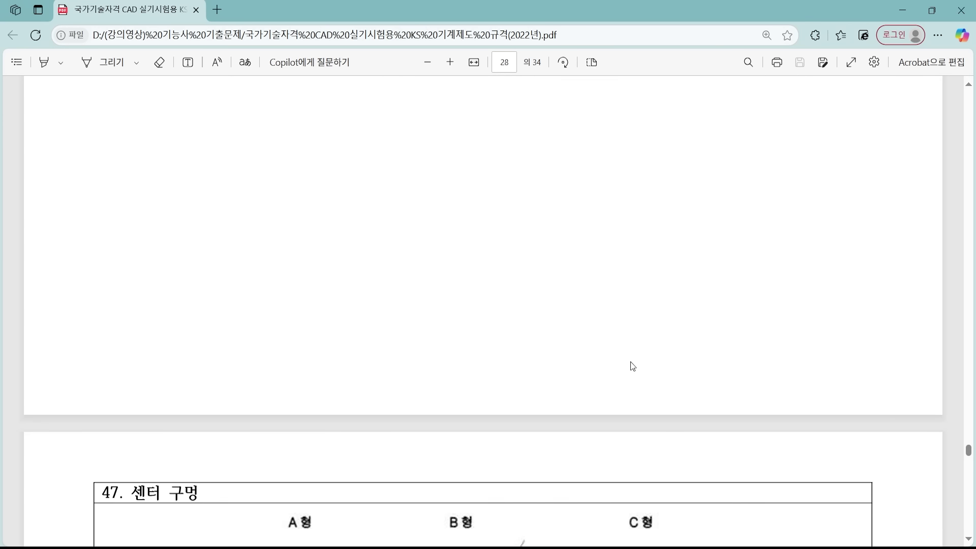
scroll(633, 366, "down", 10)
scroll(633, 381, "down", 20)
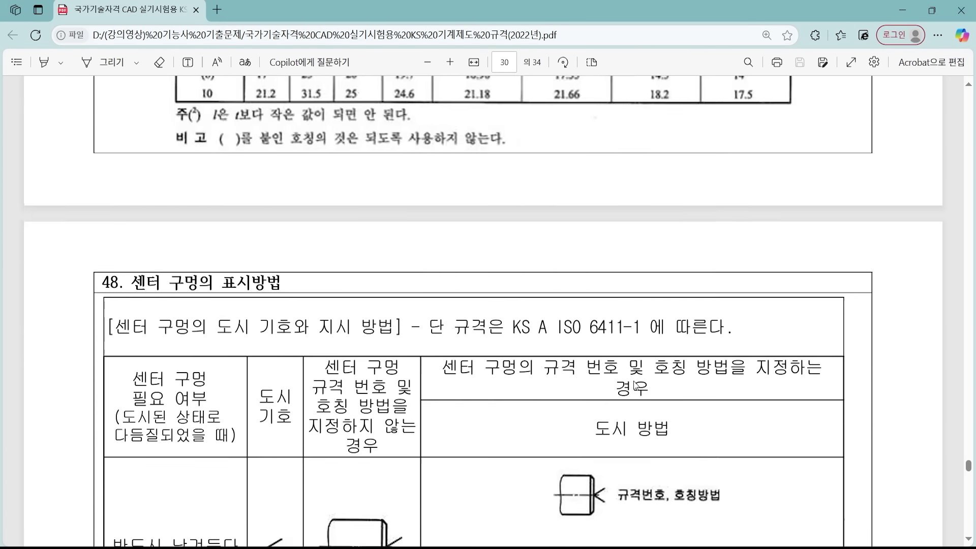
scroll(653, 366, "down", 5)
scroll(645, 375, "up", 3)
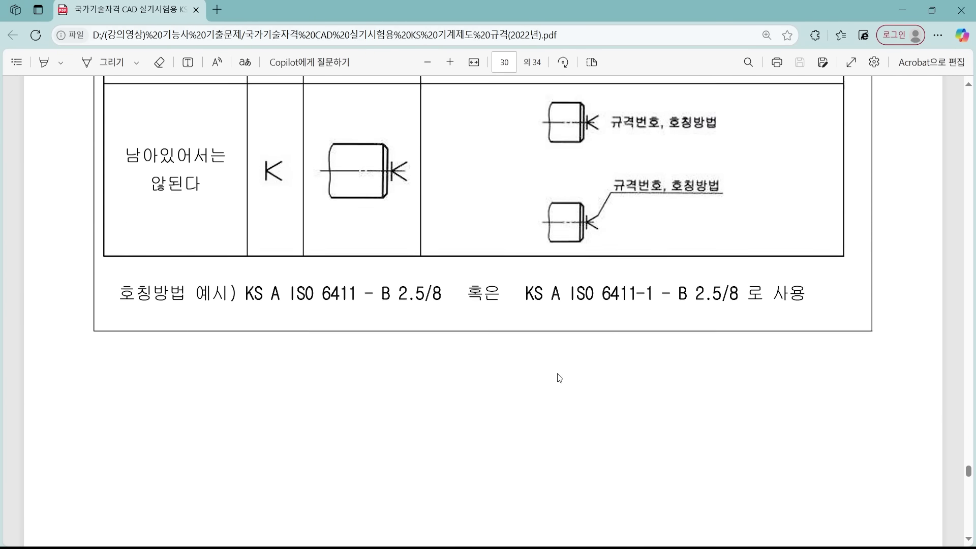
left_click_drag(441, 399, 255, 400)
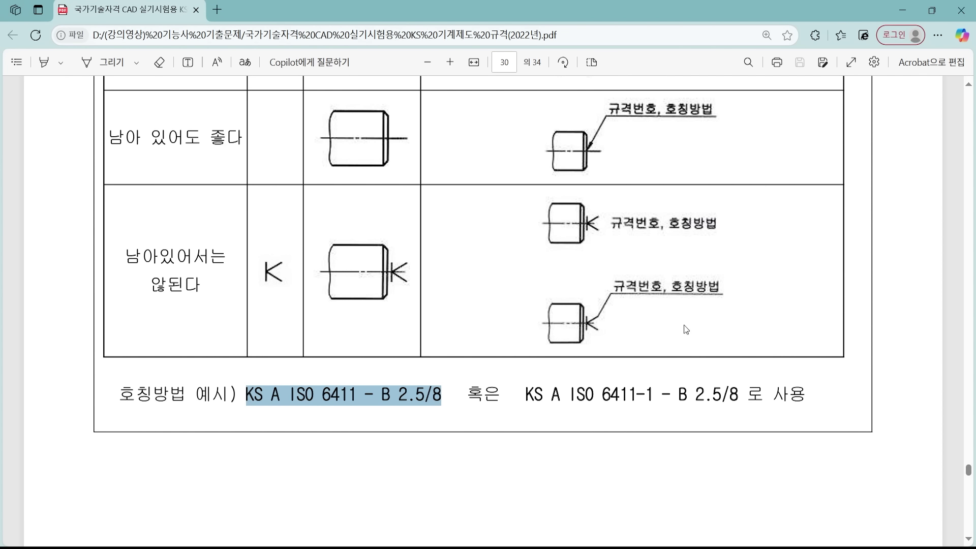
left_click(668, 547)
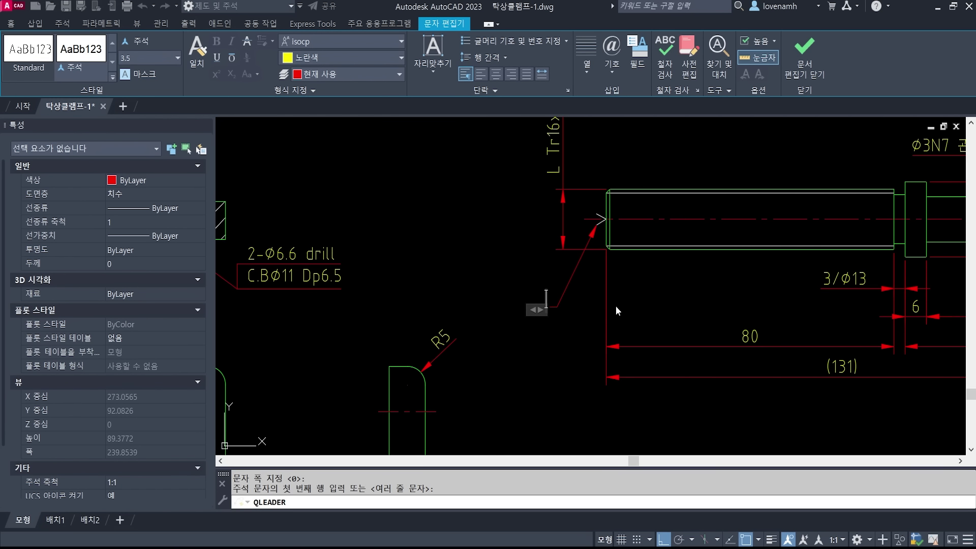
type("KS A ISO 6411 - B 2.5/8")
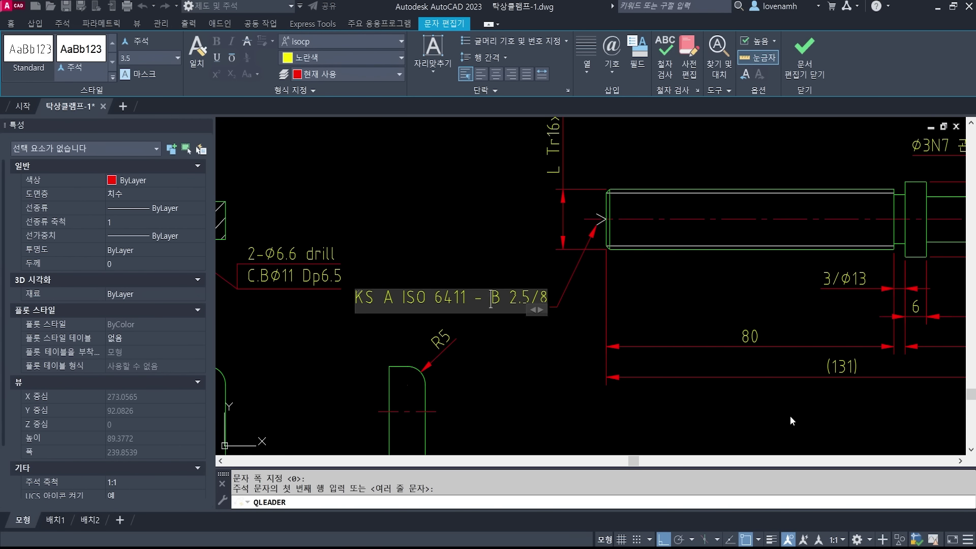
Change the center hole type in the leader text to A and its nominal diameter to 2.
key("BackSpace")
type("A")
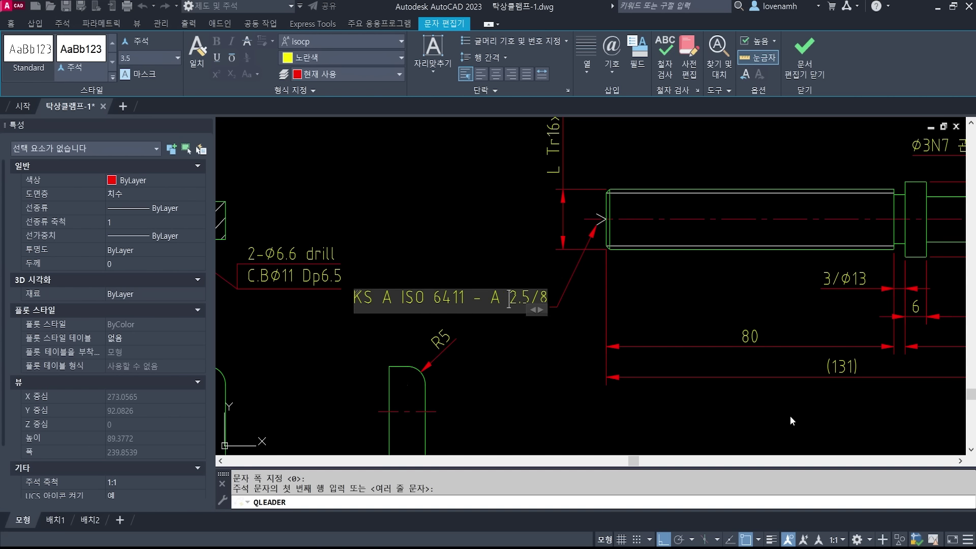
key("Delete")
key("Delete")
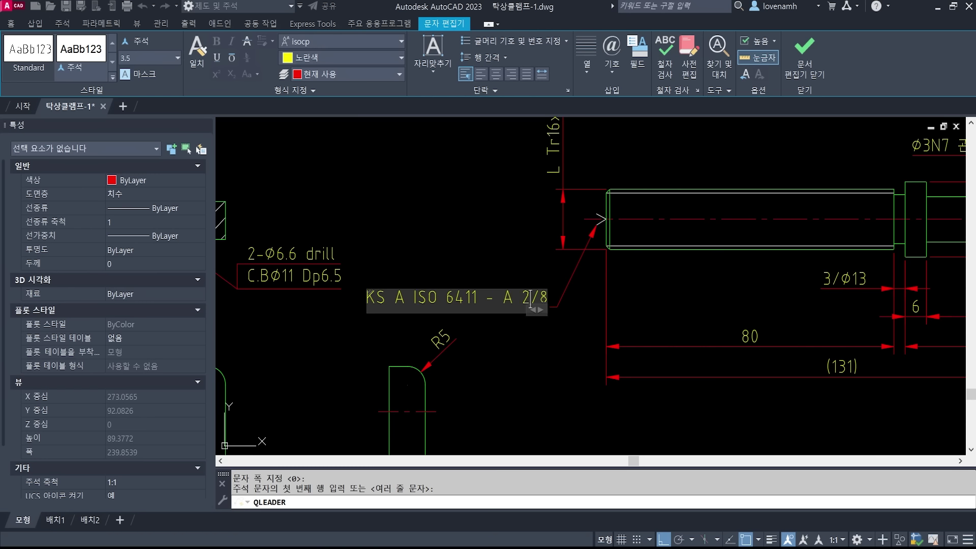
Check the center hole tables in the PDF and set the last value of the AutoCAD leader text to 4.25.
key("alt+Tab")
scroll(423, 193, "up", 15)
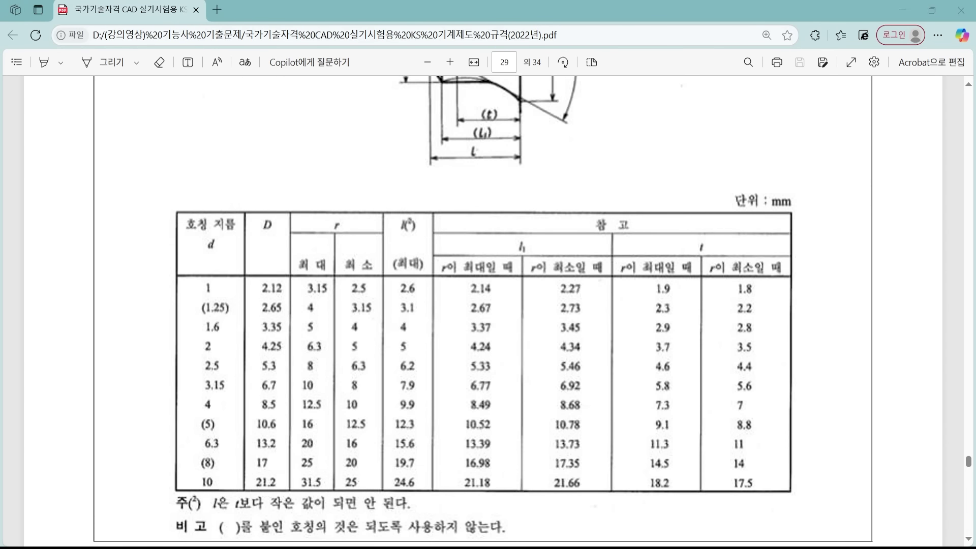
key("alt+Tab")
key("Right")
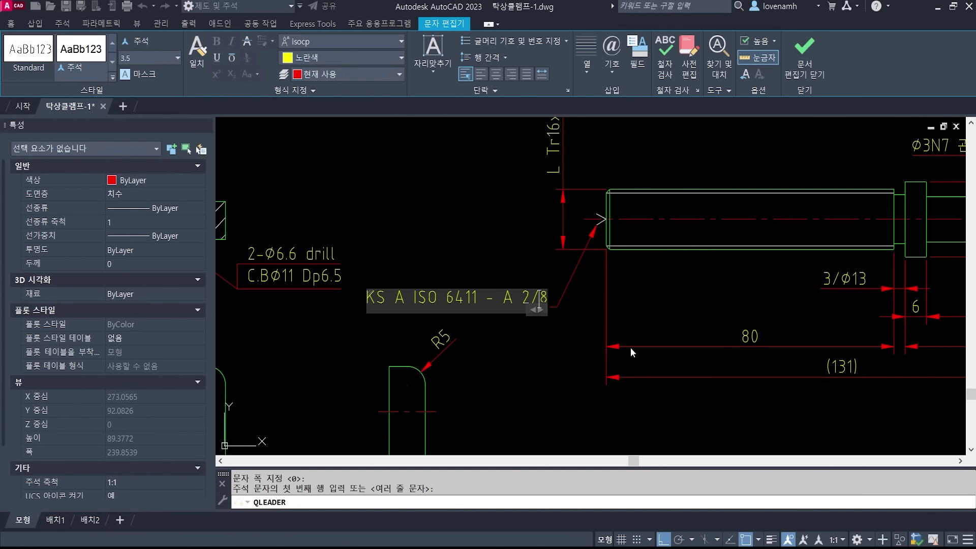
key("Delete")
type("4.25")
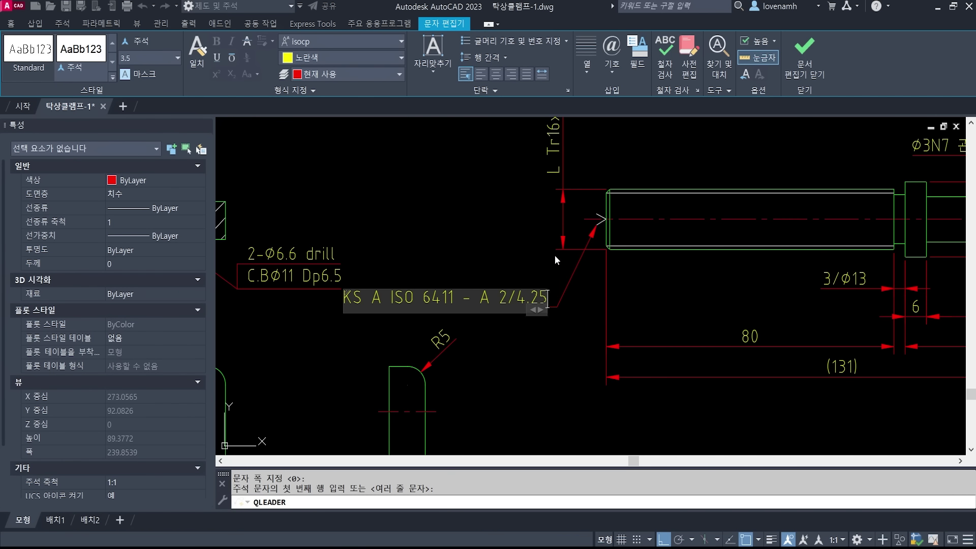
scroll(495, 331, "down", 3)
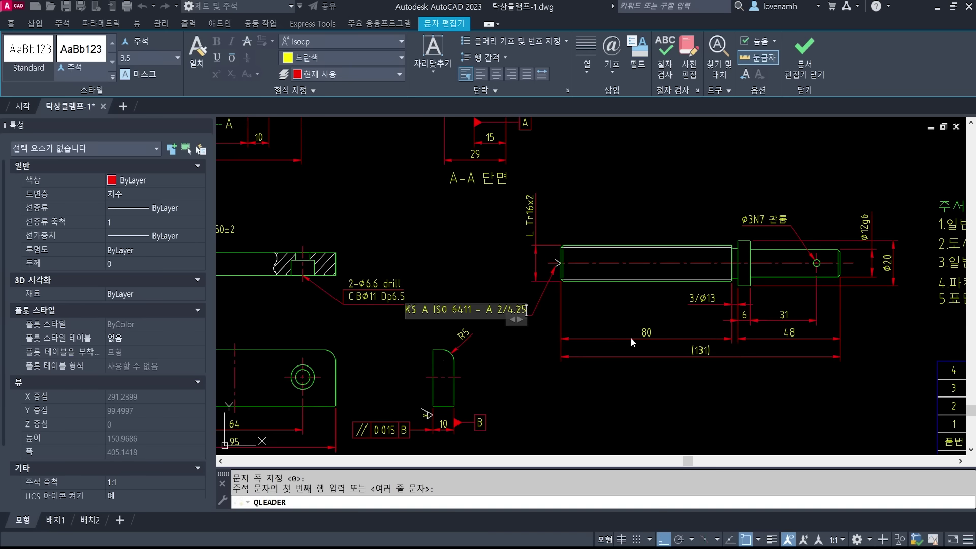
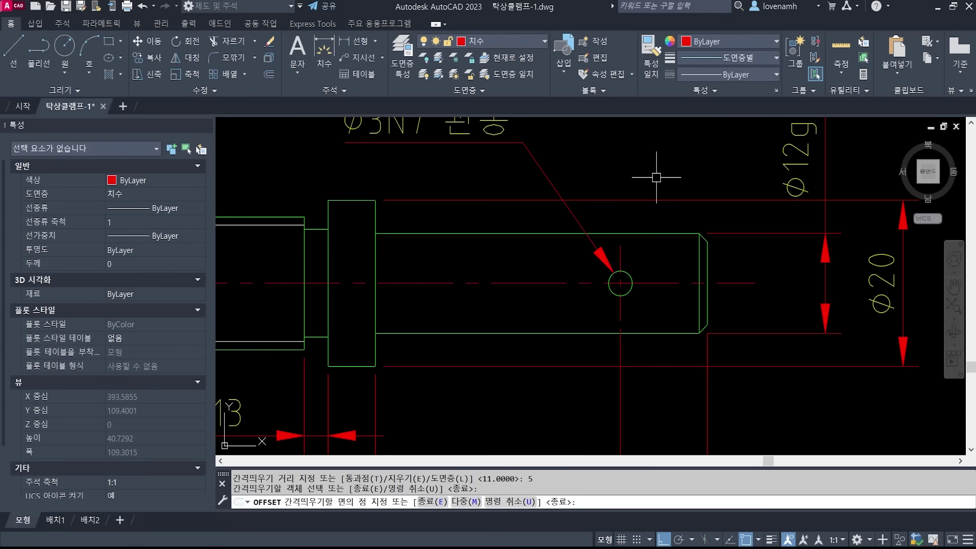
Cancel the pending Offset and mirror the center hole symbol to the shaft's opposite end about a vertical line through its middle, keeping the original.
key("Escape")
key("Escape")
scroll(693, 298, "down", 3)
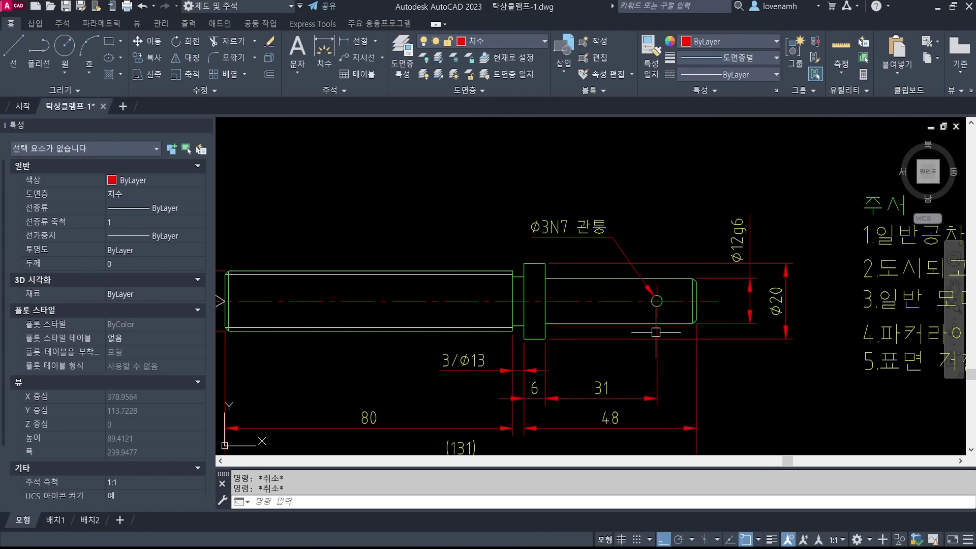
middle_click_drag(436, 349, 607, 340)
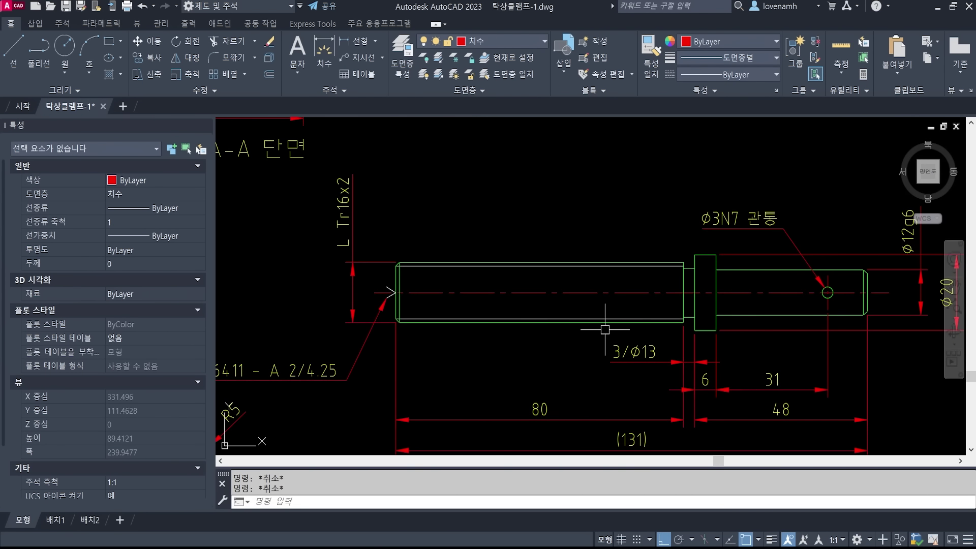
key("Return")
scroll(377, 282, "up", 4)
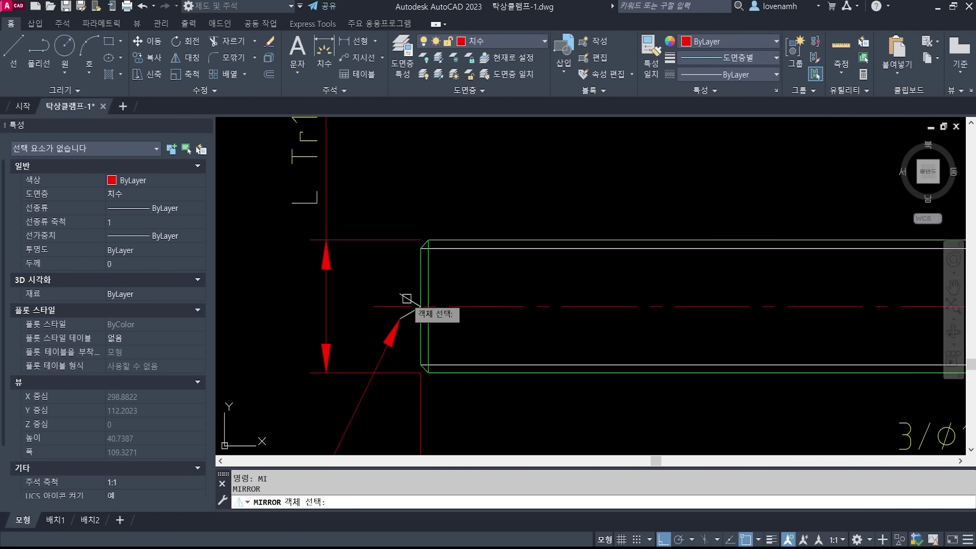
left_click(412, 314)
left_click(412, 315)
scroll(326, 381, "down", 5)
key("Return")
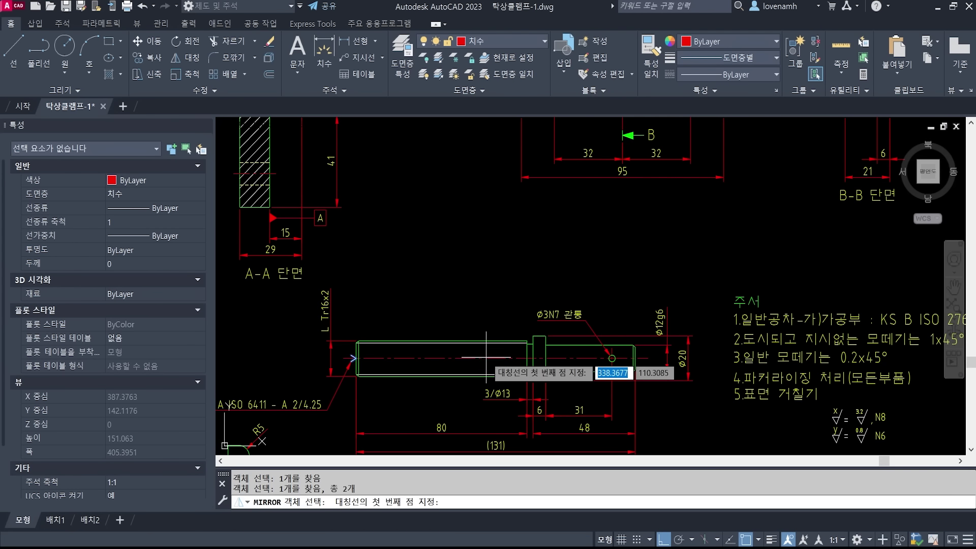
left_click(496, 358)
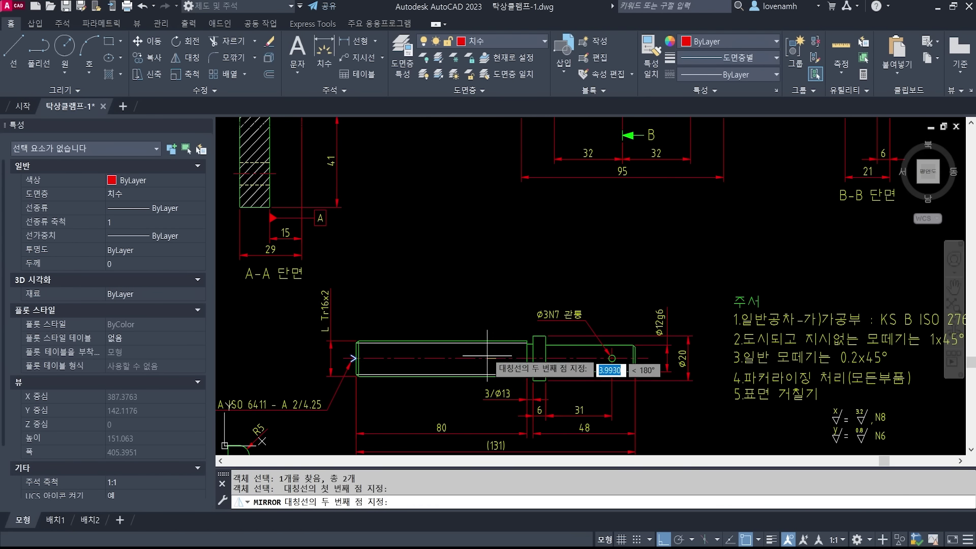
left_click(475, 266)
key("Return")
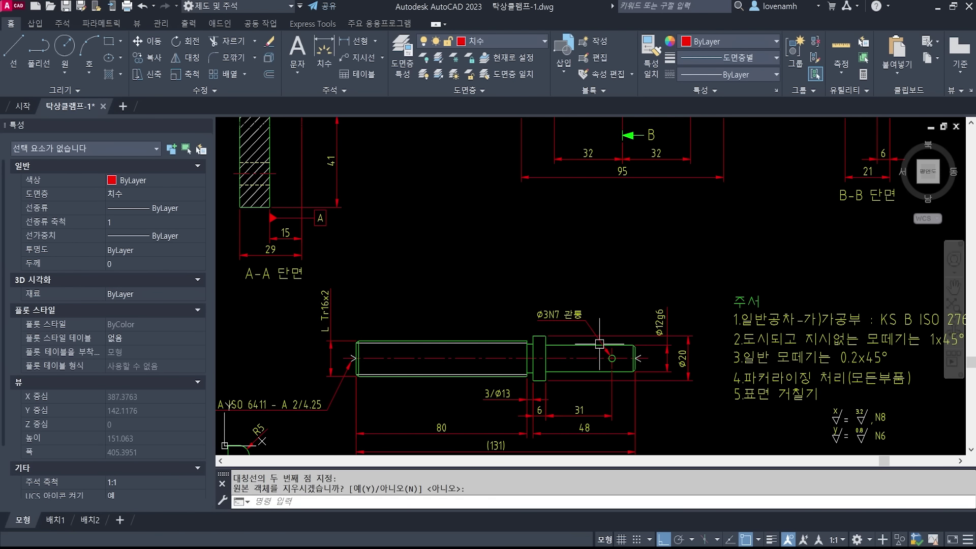
Add a second line reading "양단," to the center hole leader text.
scroll(540, 398, "down", 2)
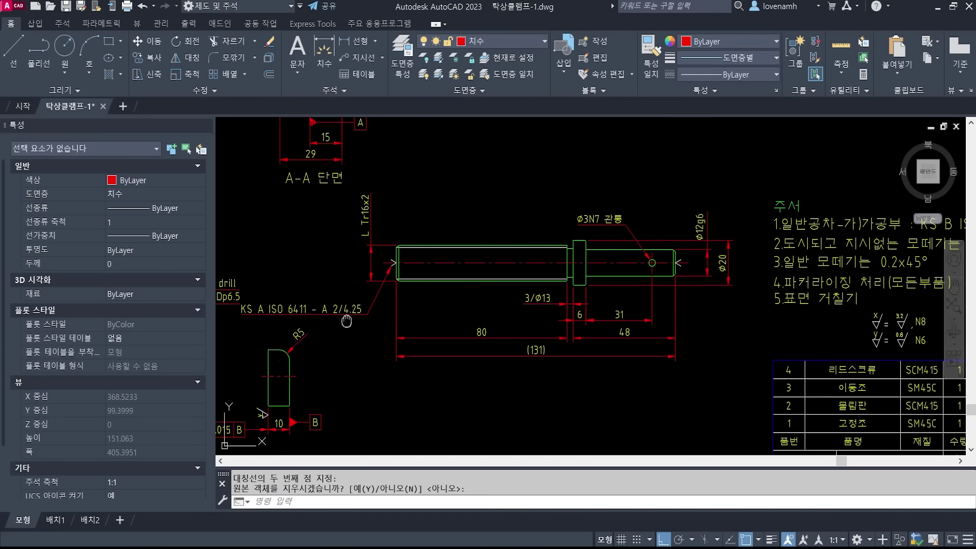
scroll(534, 399, "up", 6)
type("ed")
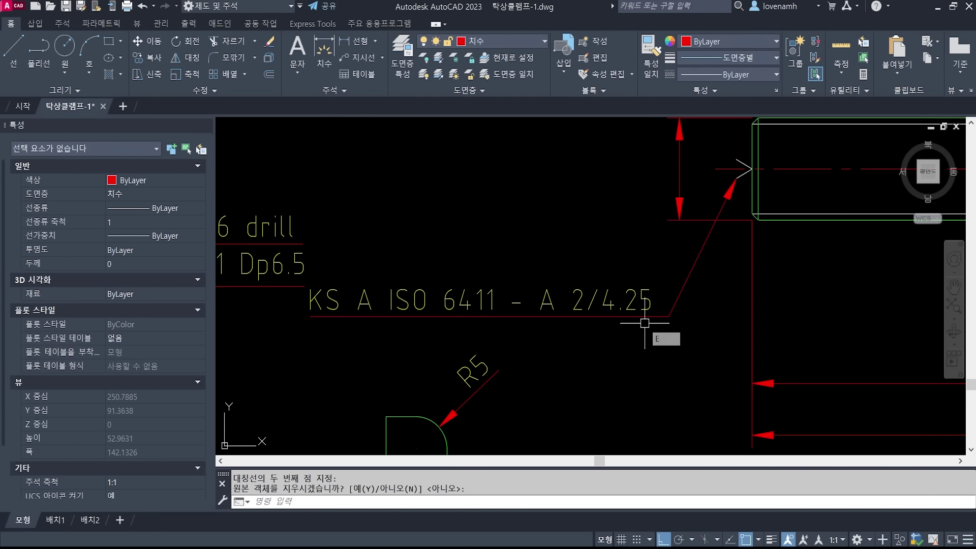
key("Return")
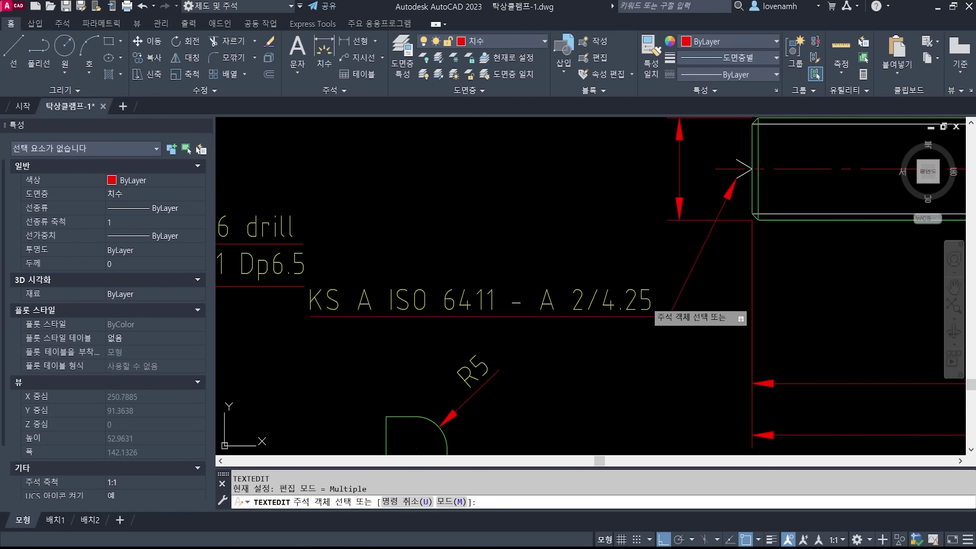
left_click(648, 307)
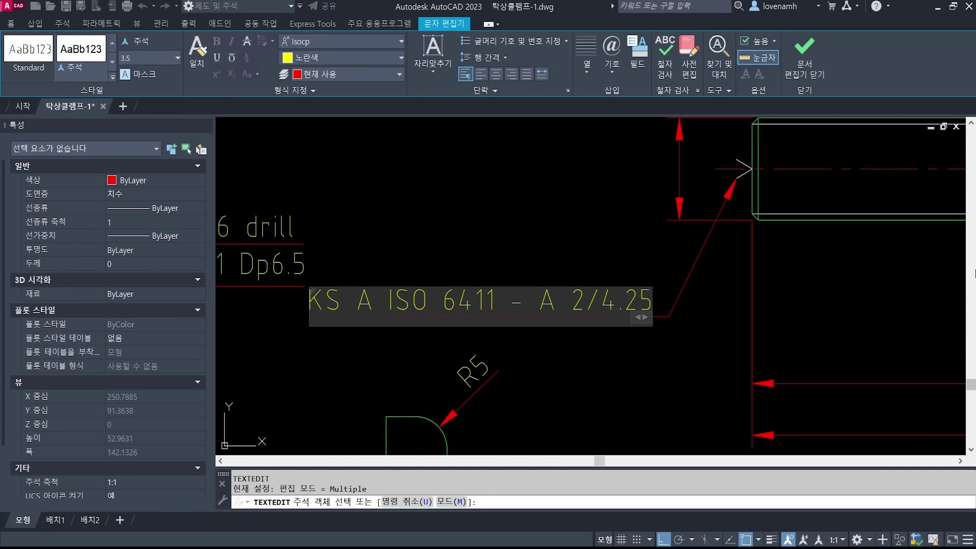
key("Return")
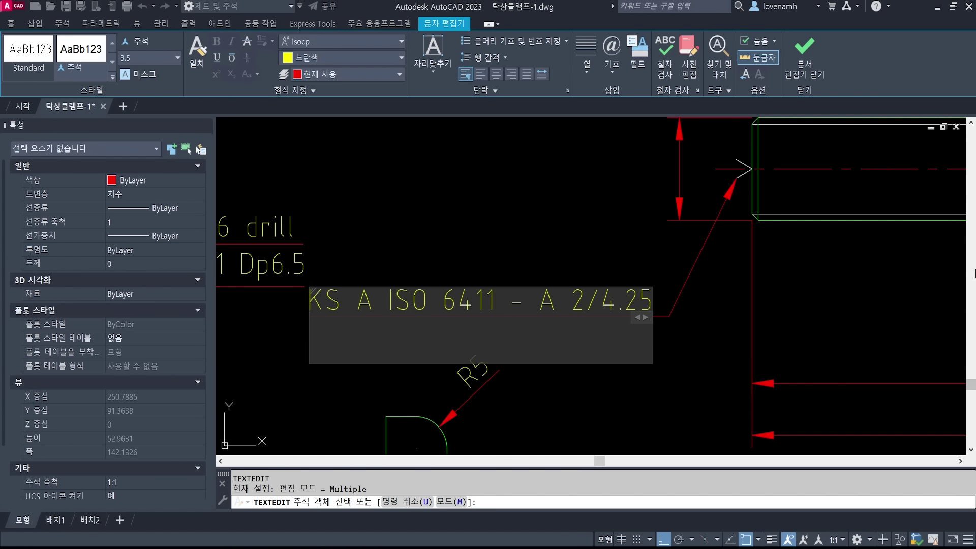
type("양단")
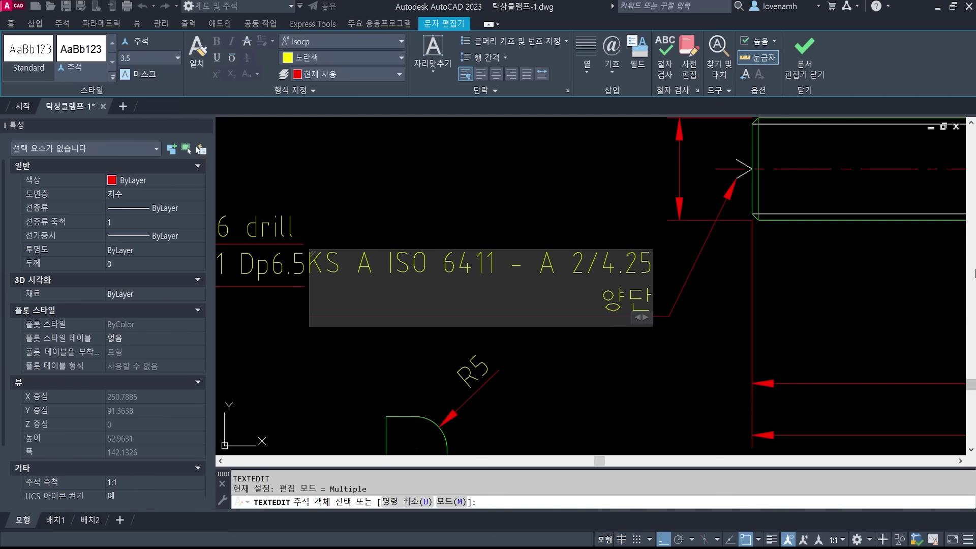
type(",")
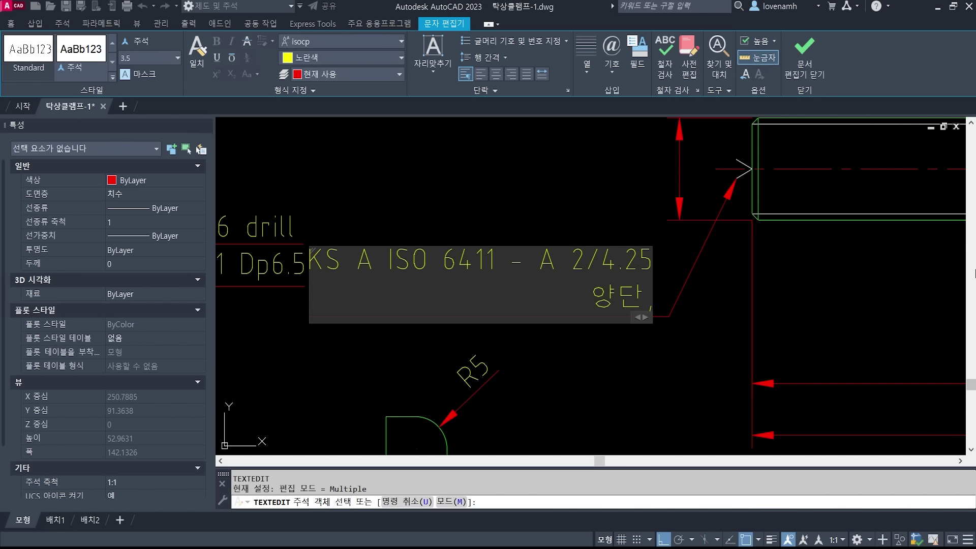
left_click(761, 336)
key("Escape")
key("Escape")
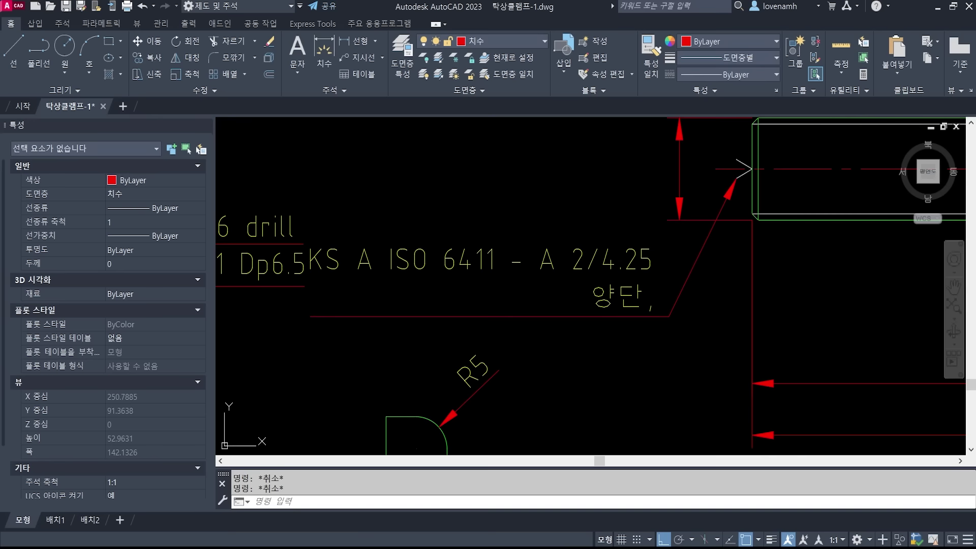
Re-break the center hole leader text into two lines: "KS A ISO 6411 -" above "A 2/4.25 양단,".
type("o")
key("Return")
type("ed")
key("Return")
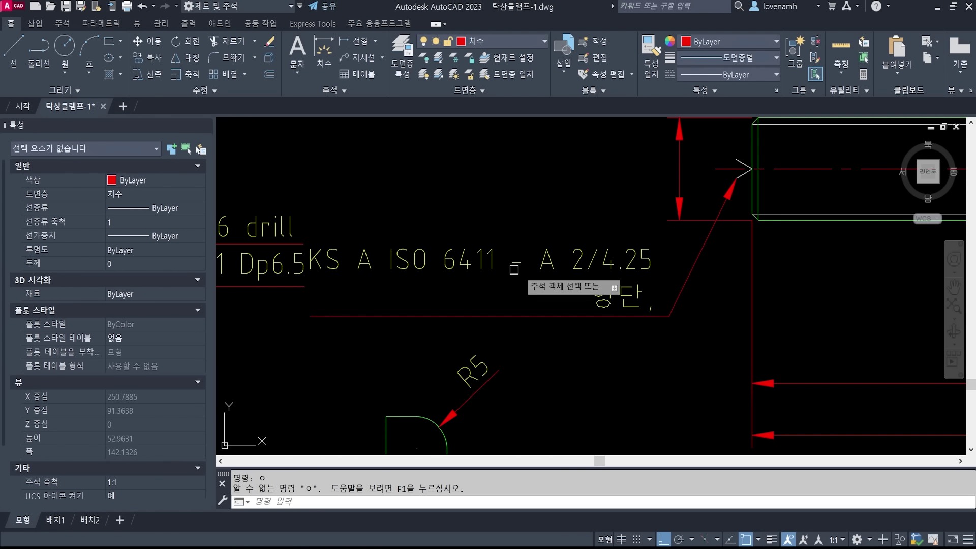
left_click(564, 262)
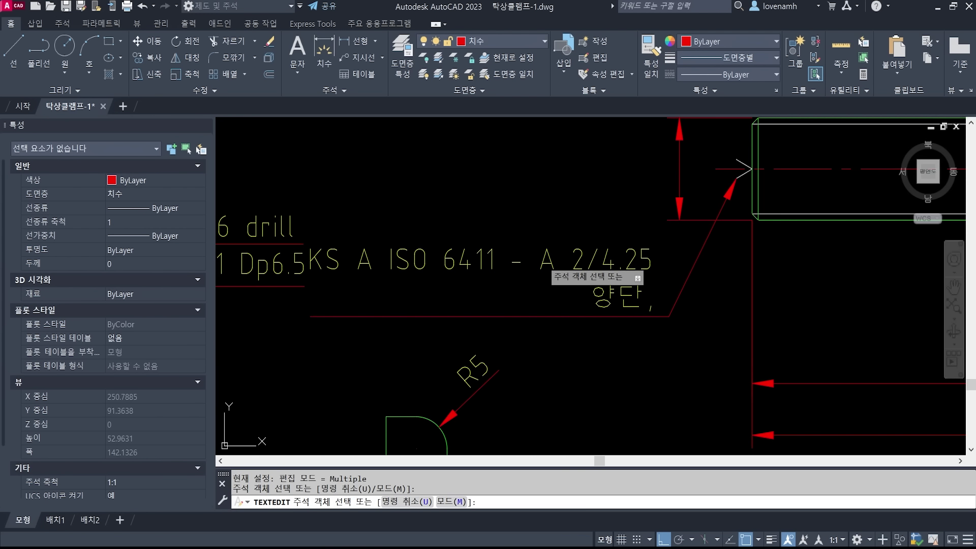
left_click(540, 264)
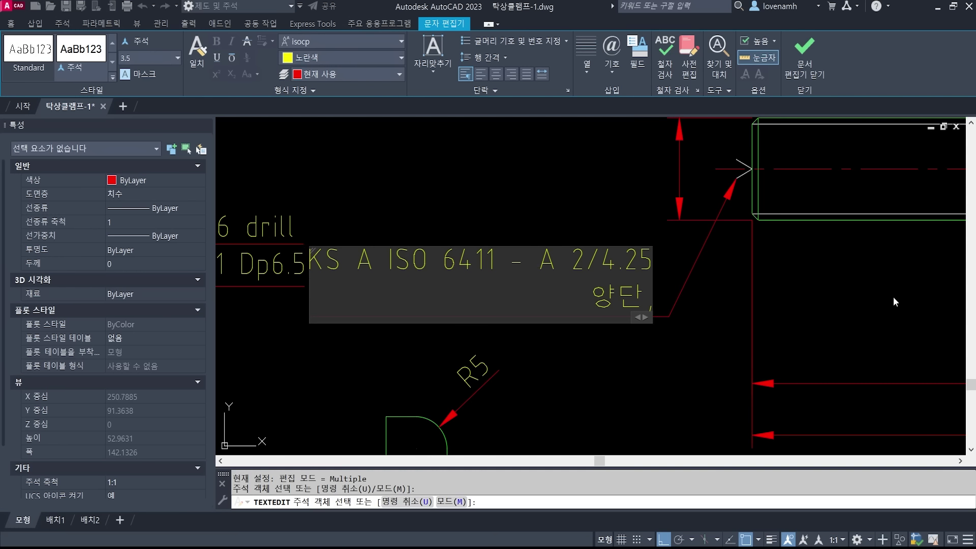
key("BackSpace")
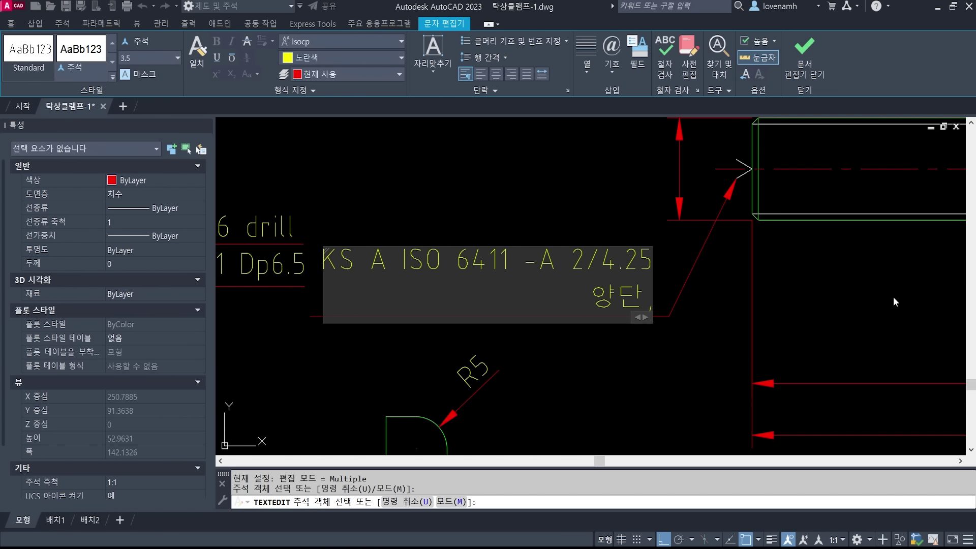
key("Return")
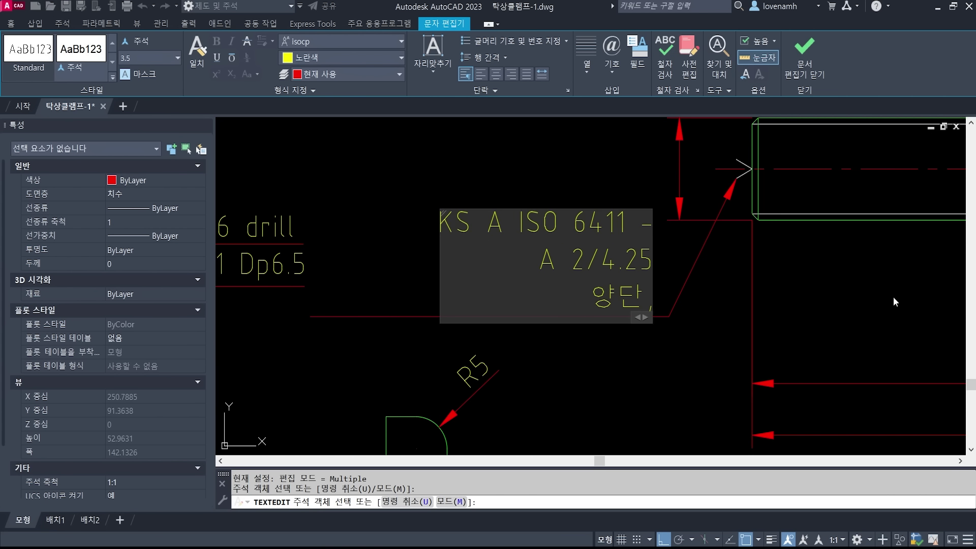
key("BackSpace")
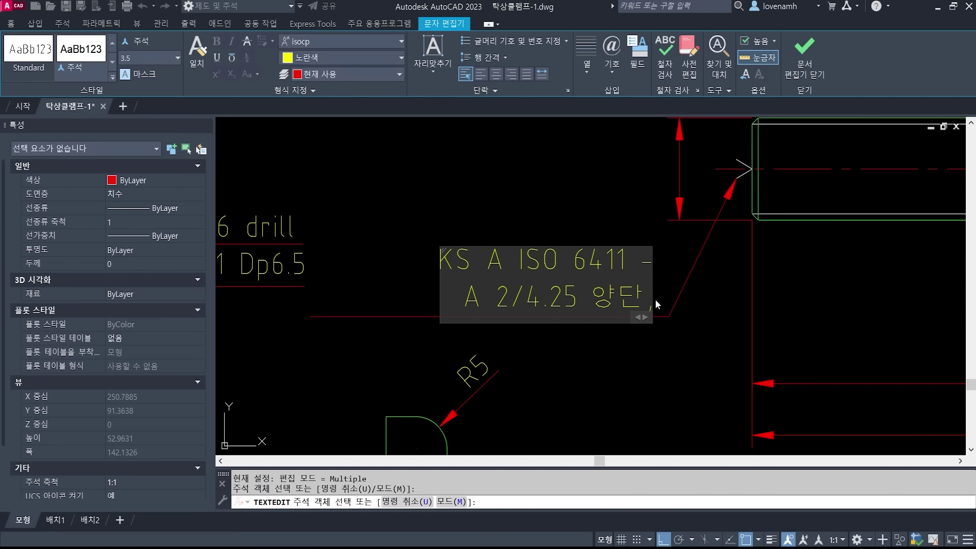
left_click(670, 392)
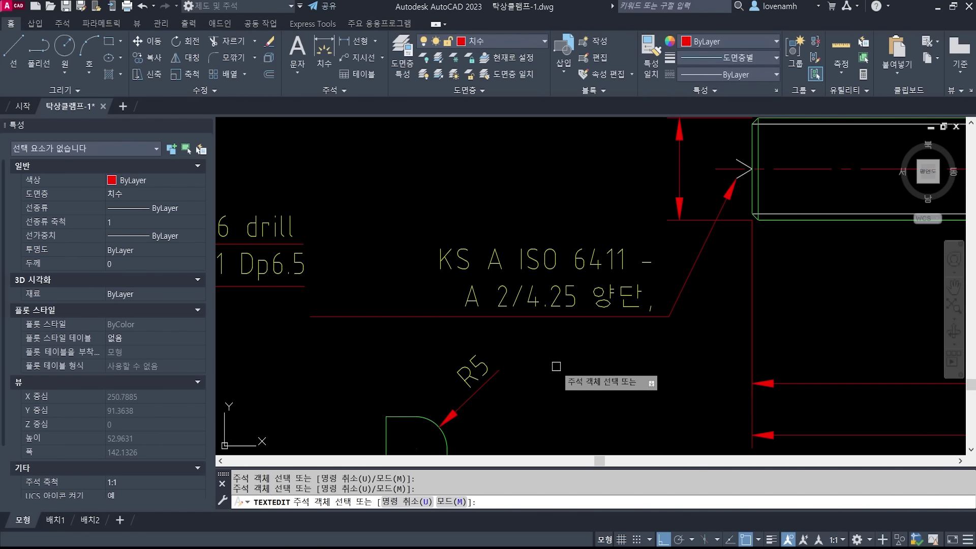
key("Escape")
scroll(508, 350, "down", 3)
scroll(596, 363, "up", 2)
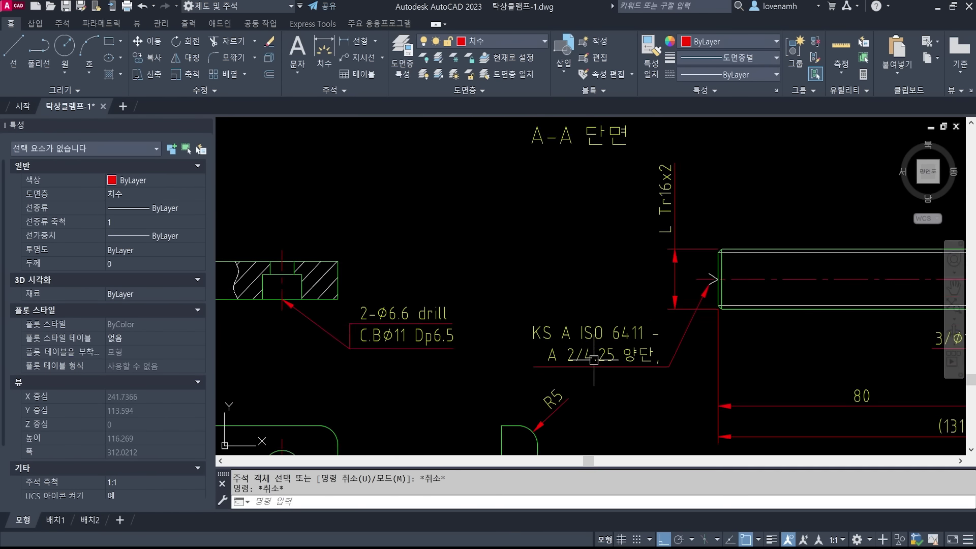
key("space")
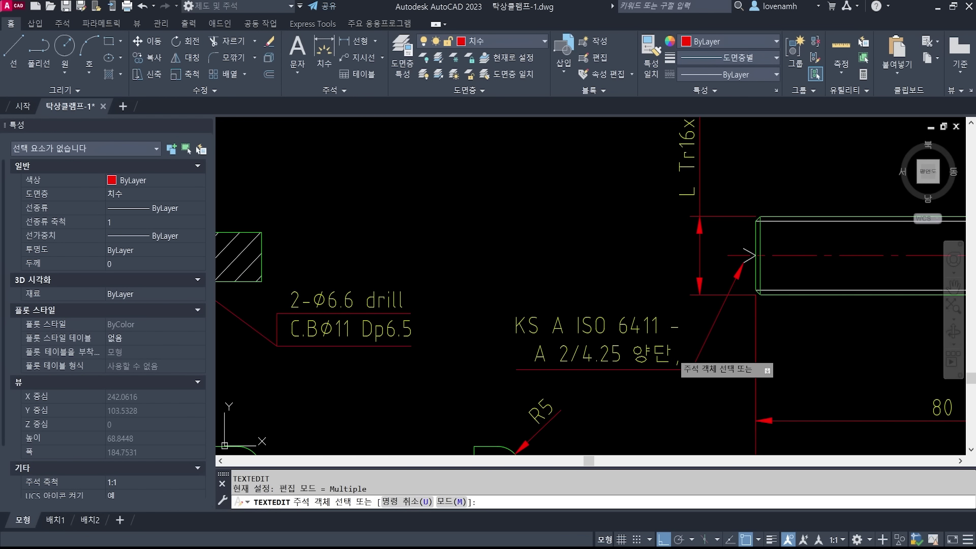
left_click(677, 358)
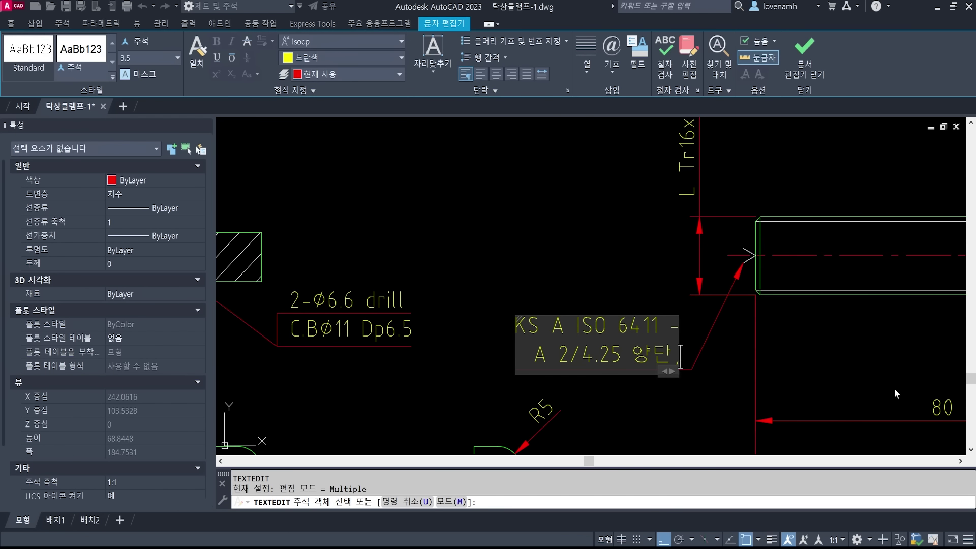
left_click(690, 412)
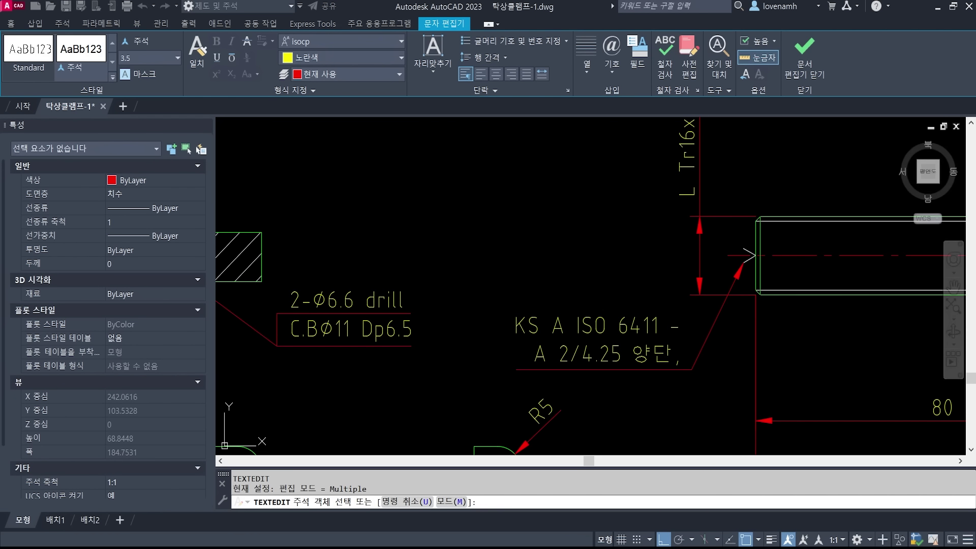
key("Escape")
key("Escape")
key("Escape")
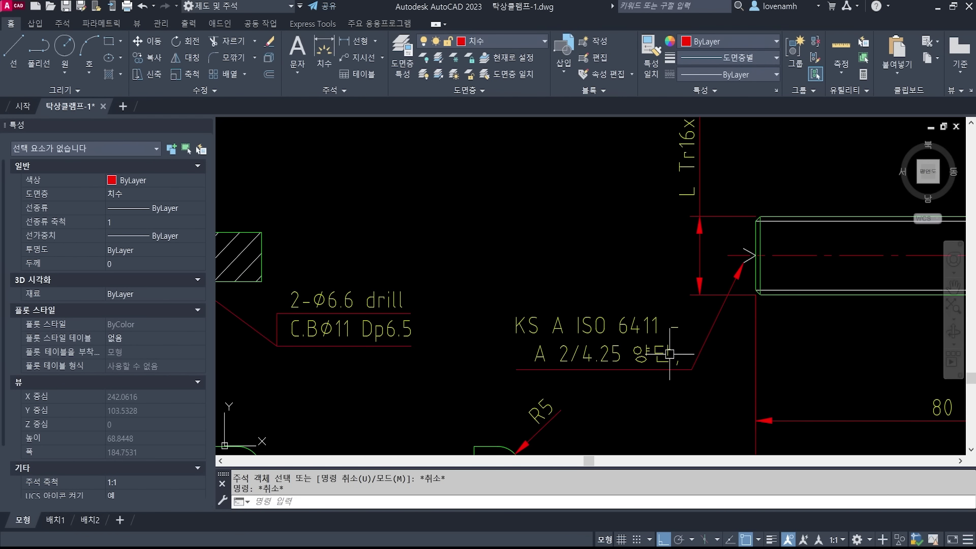
left_click(535, 359)
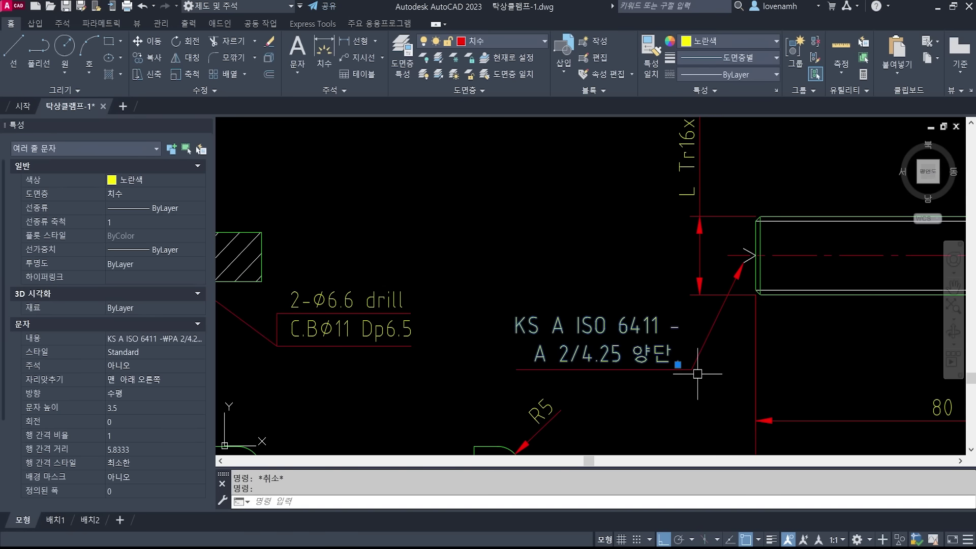
key("Escape")
key("Escape")
type("ed")
key("space")
key("Escape")
key("Escape")
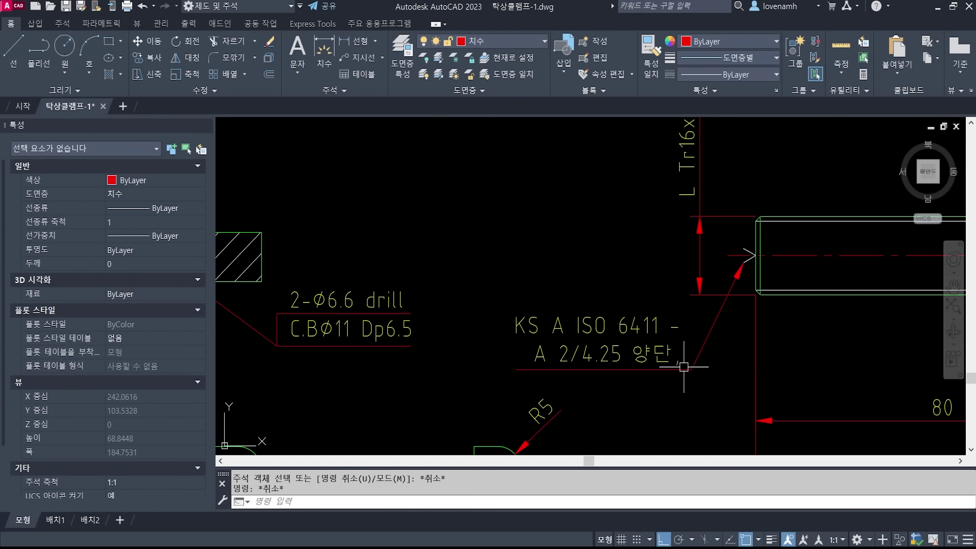
Stretch the end grip of the center hole leader's landing farther from the bend along its line, using a Nearest snap.
left_click(684, 367)
scroll(683, 366, "up", 5)
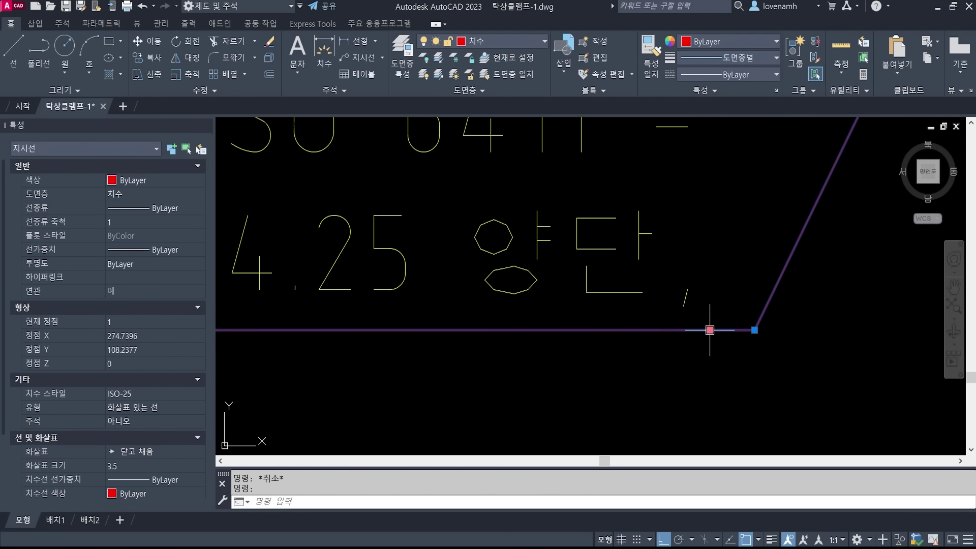
left_click(709, 330)
right_click(710, 330, "shift")
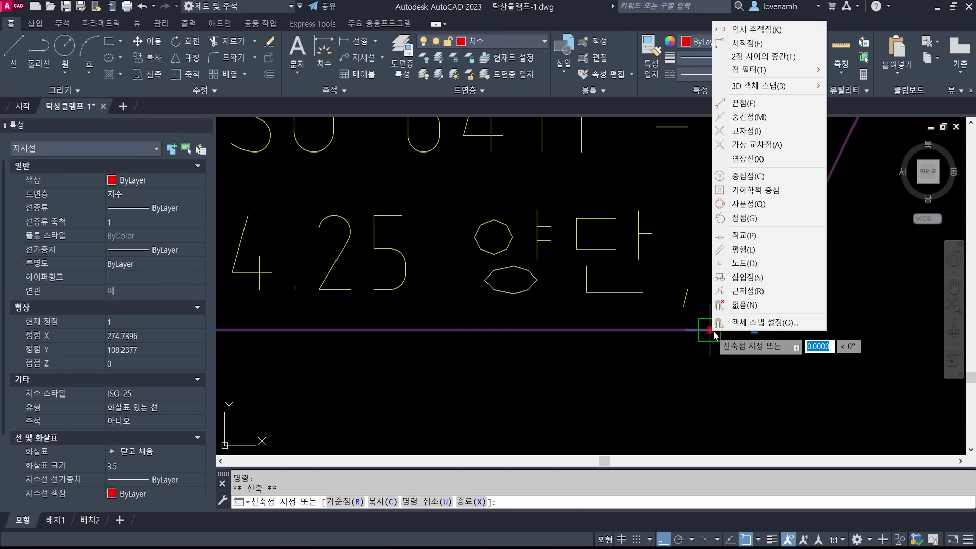
key("r")
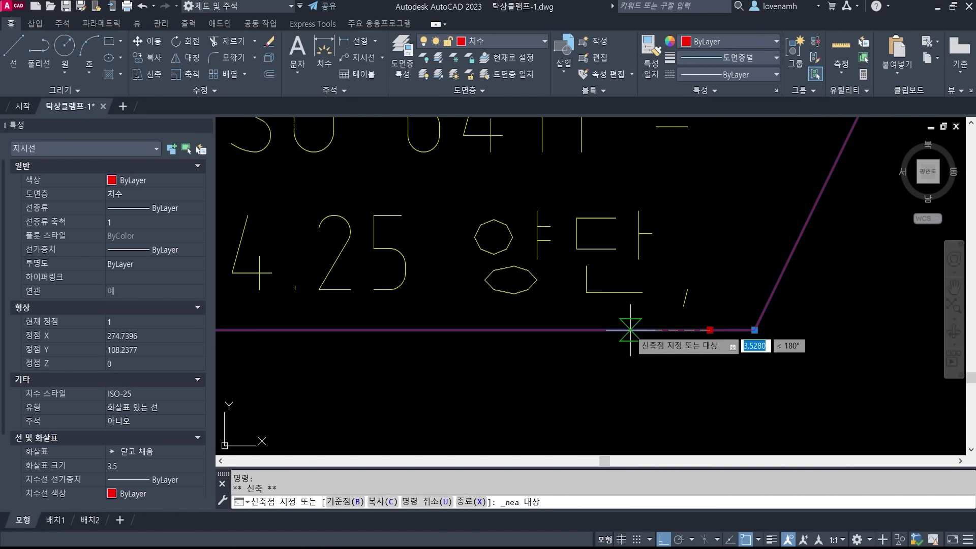
left_click(577, 329)
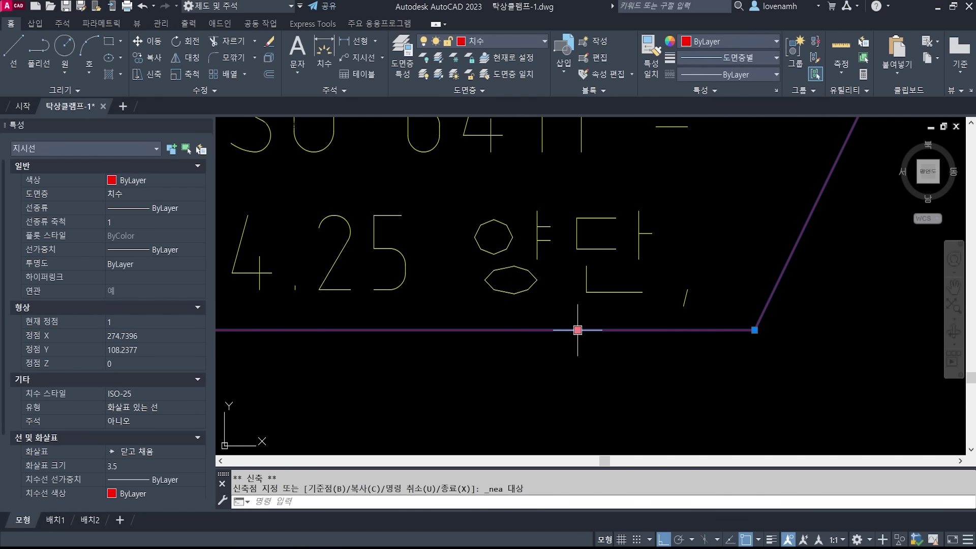
key("Escape")
key("Escape")
scroll(641, 348, "down", 3)
scroll(568, 343, "up", 1)
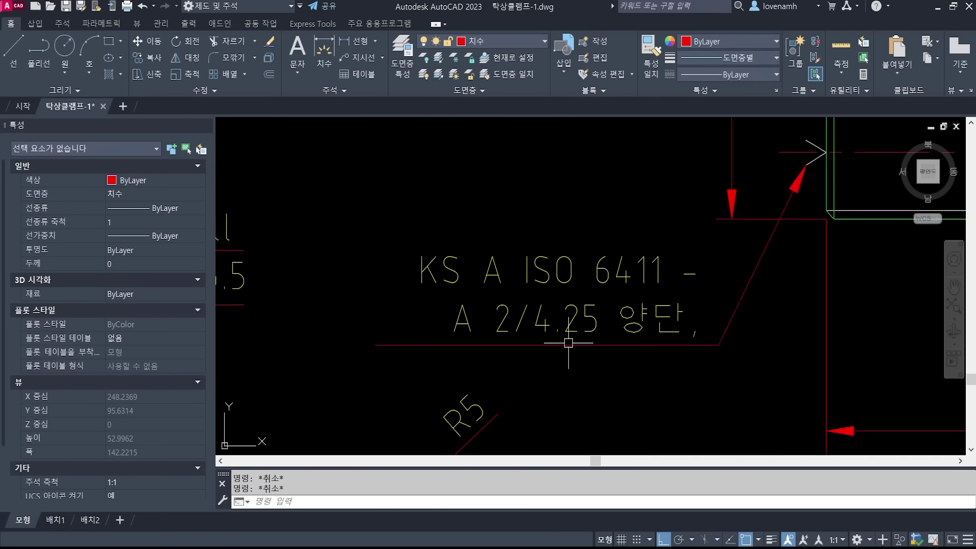
Move the center hole leader text horizontally about 5 mm away from the leader's bend.
scroll(568, 343, "up", 1)
left_click(735, 332)
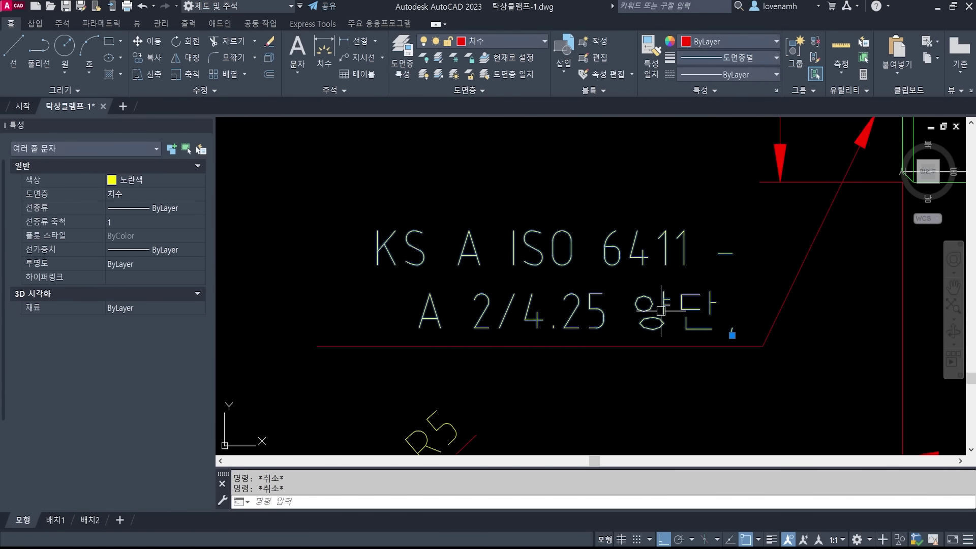
left_click(732, 335)
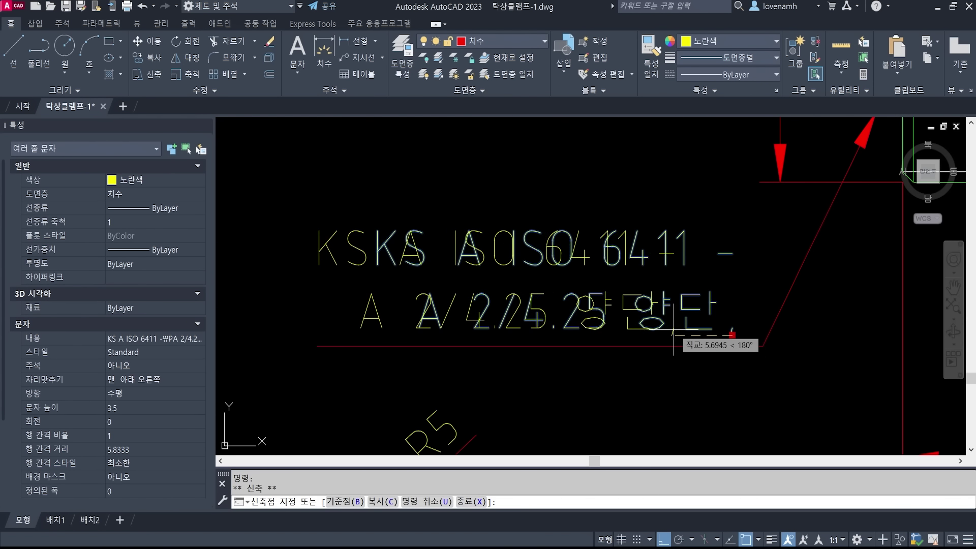
left_click(679, 325)
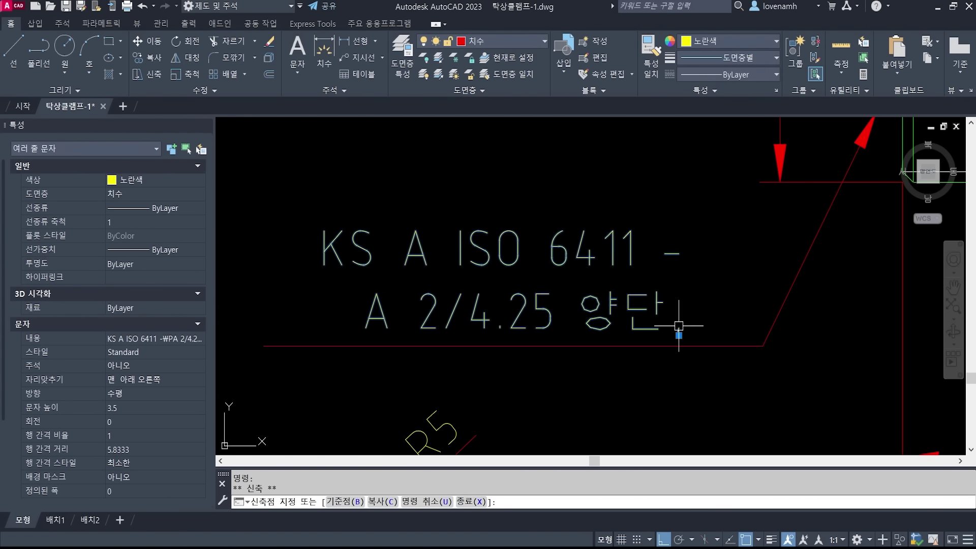
key("Escape")
key("Escape")
scroll(741, 353, "down", 1)
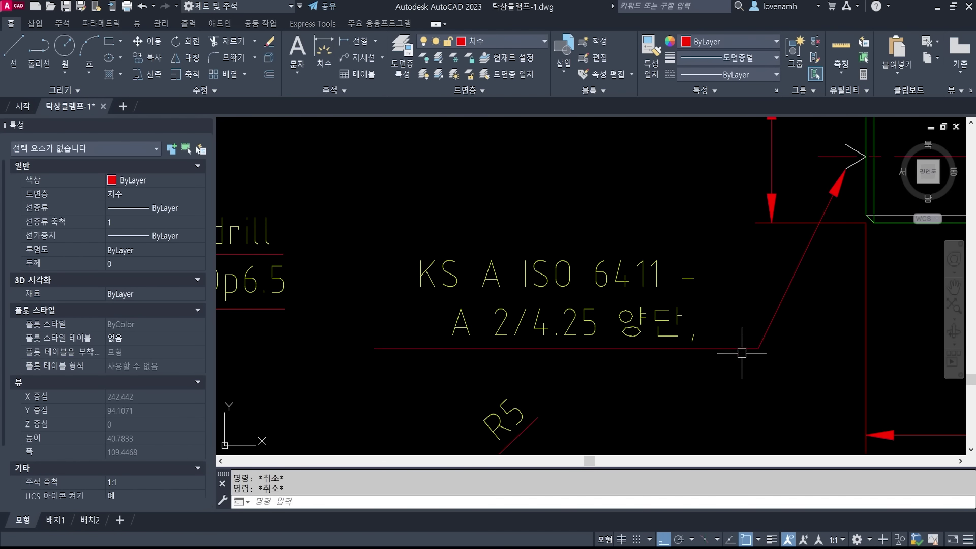
Set the center hole leader's arrowhead to None (없음).
middle_click_drag(588, 345, 661, 331)
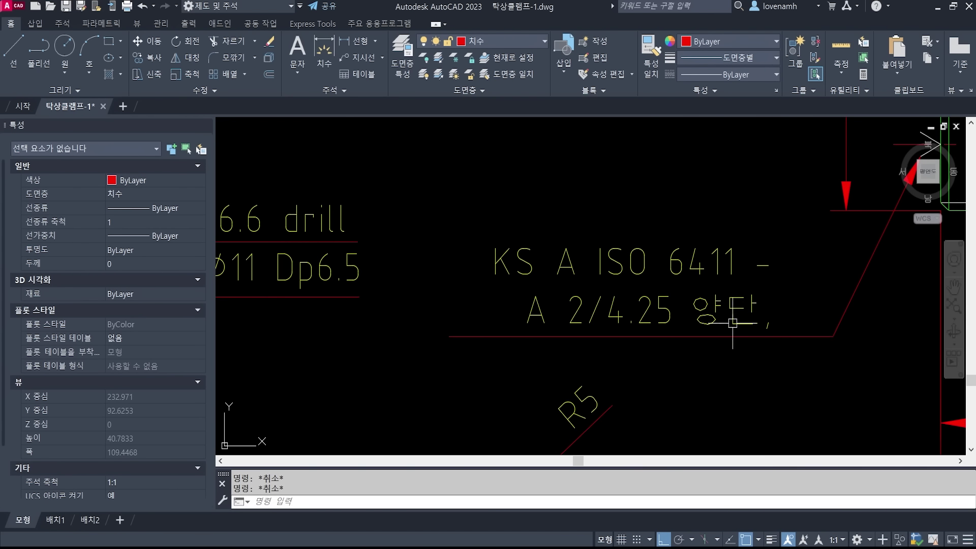
scroll(605, 358, "down", 2)
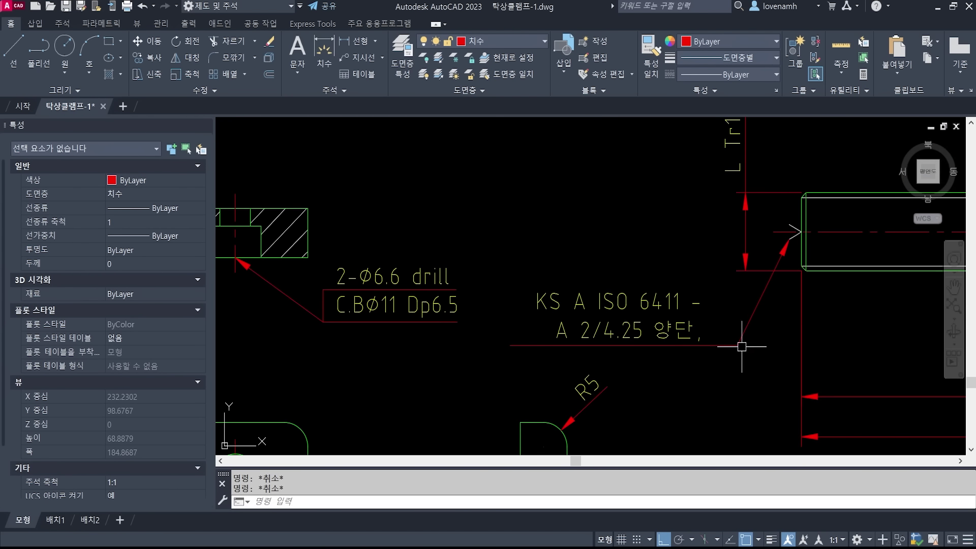
mouse_move(780, 381)
middle_mouse_down()
mouse_move(701, 392)
mouse_move(696, 403)
middle_mouse_up()
scroll(702, 274, "up", 3)
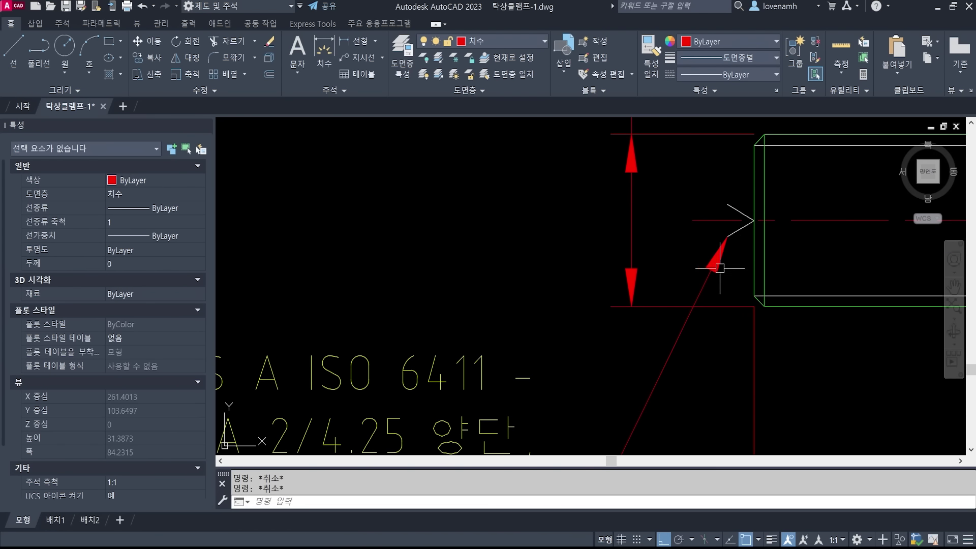
scroll(740, 257, "down", 2)
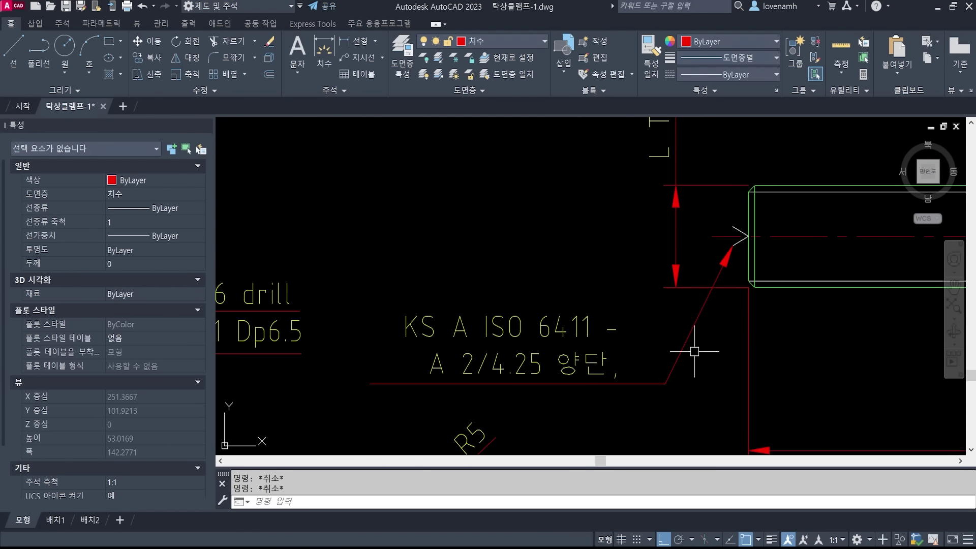
middle_click_drag(694, 350, 751, 331)
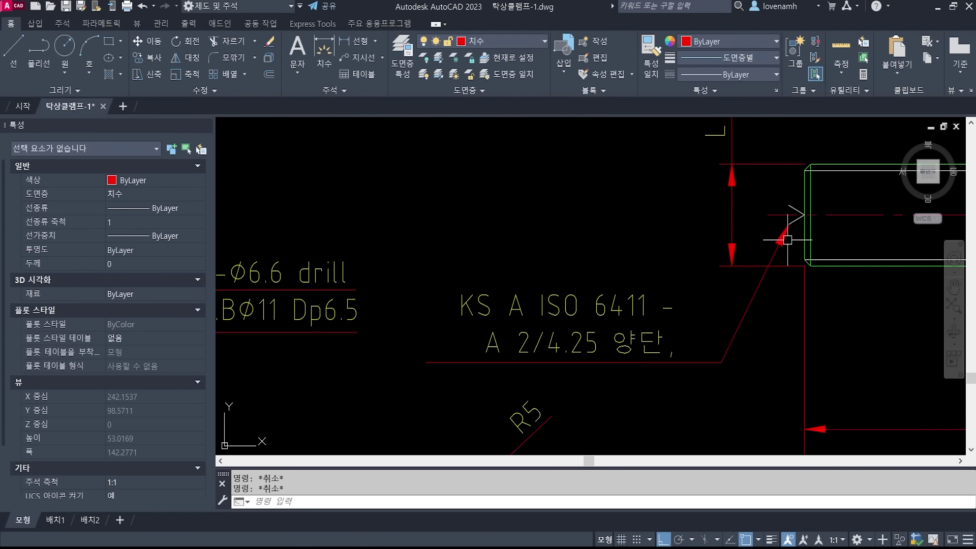
left_click(750, 306)
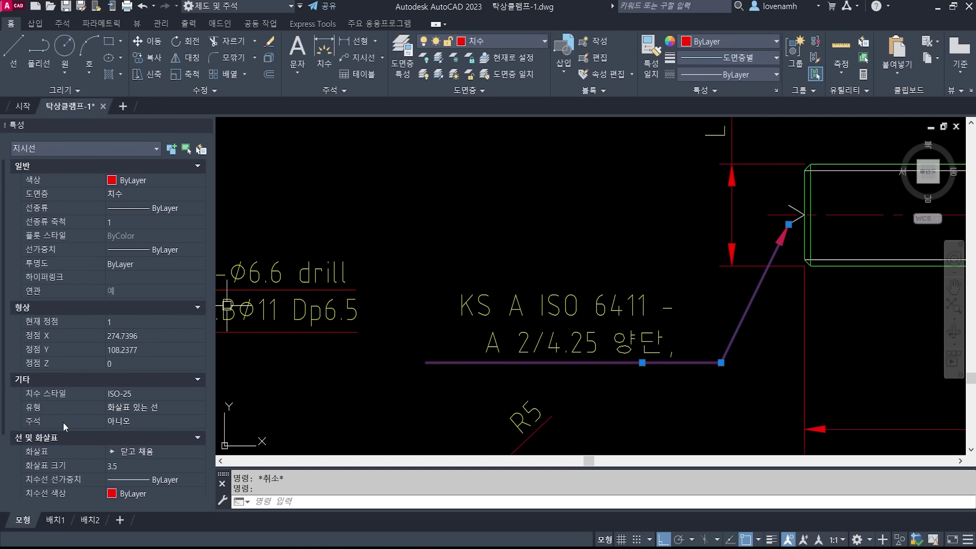
left_click(198, 452)
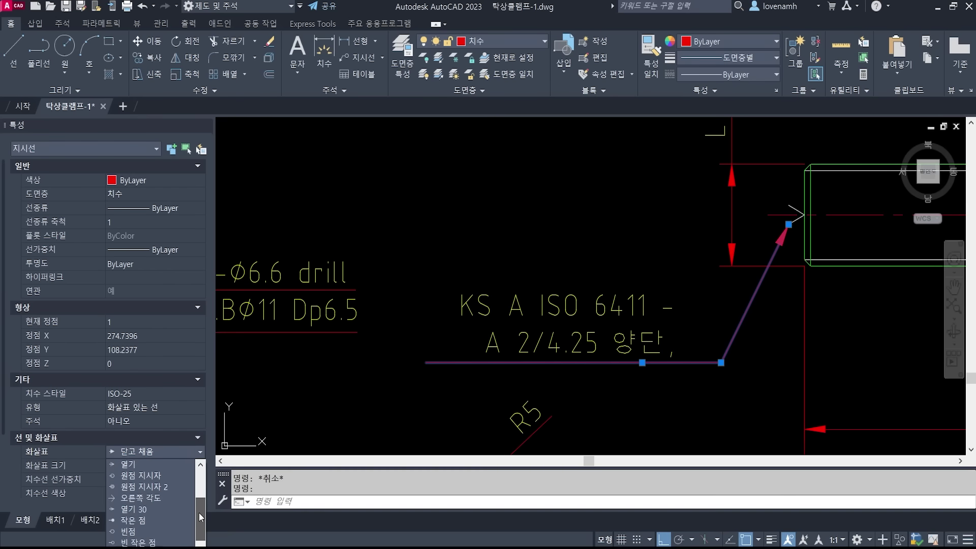
left_click_drag(199, 512, 200, 542)
left_click(136, 547)
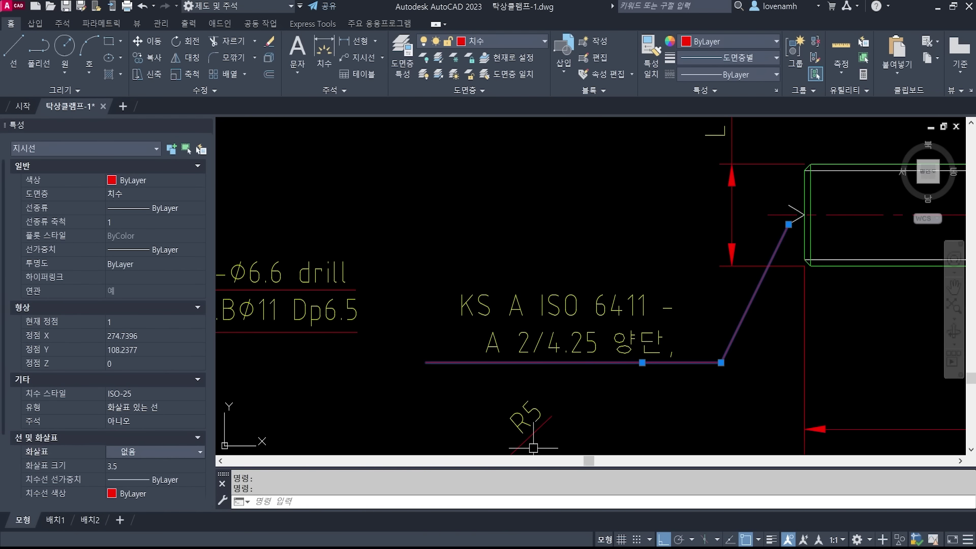
key("Escape")
key("Escape")
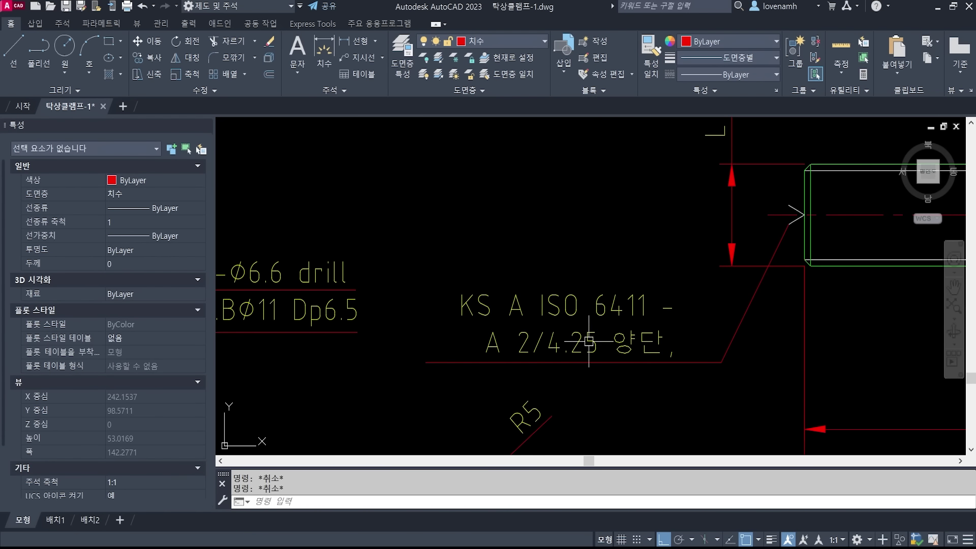
Draw a short vertical line up from the leader's bend and a horizontal line from it between the two text rows, spanning the landing's length.
type("L")
key("Return")
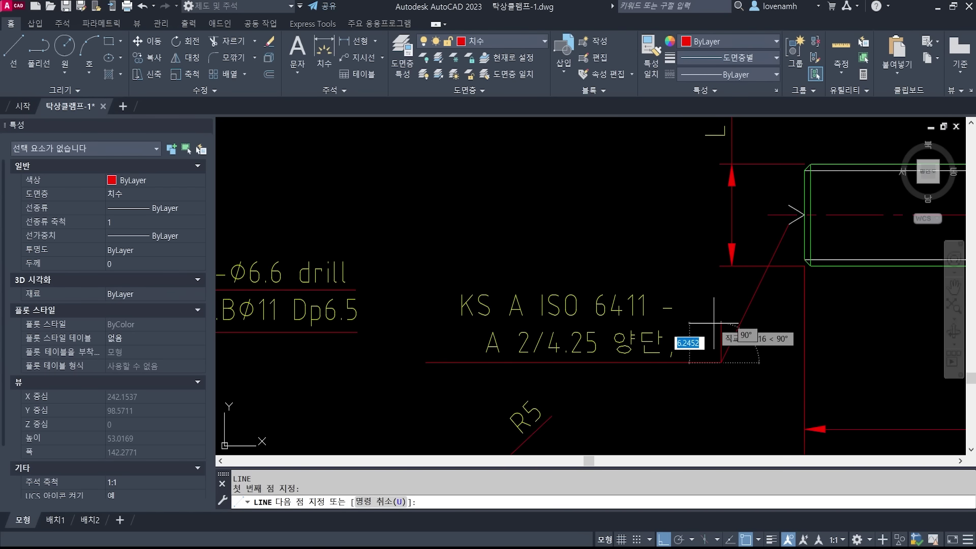
left_click(720, 360)
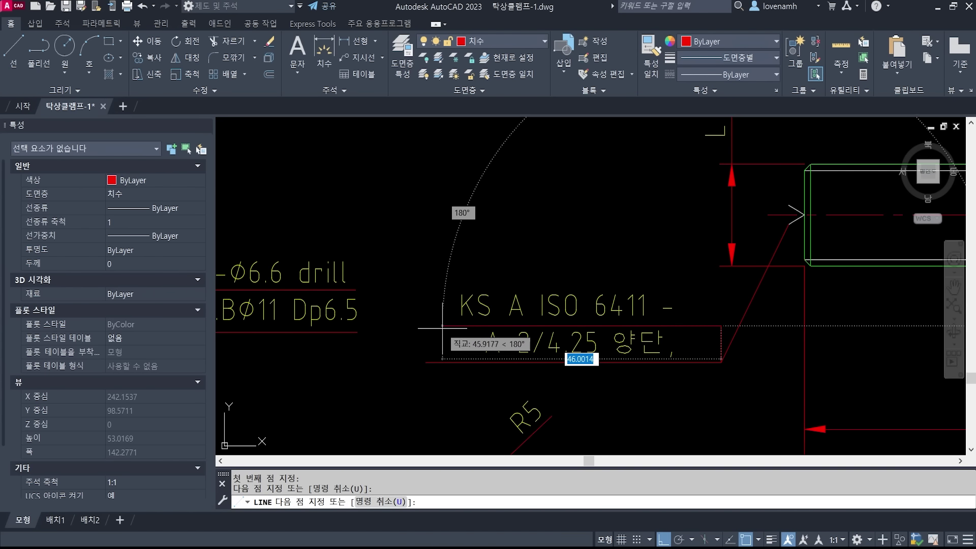
key("Escape")
key("Escape")
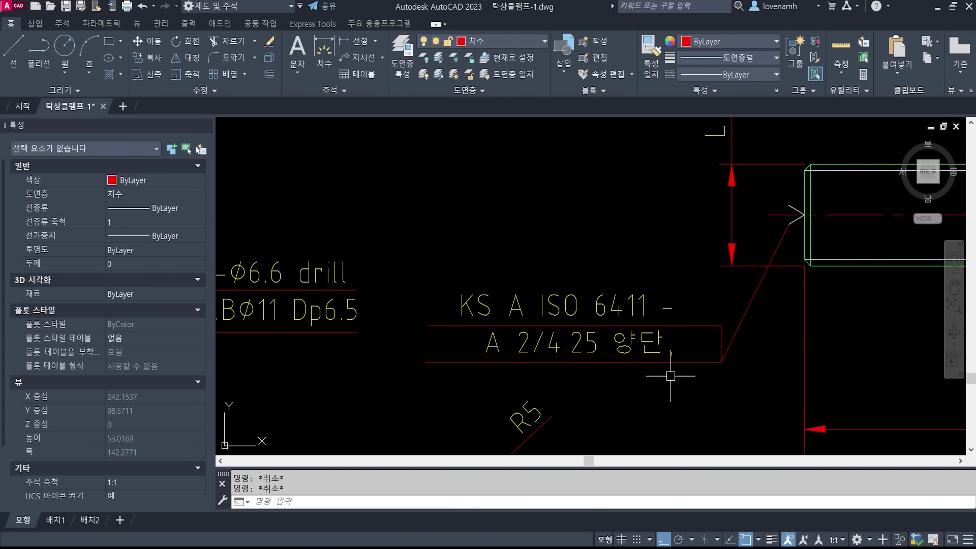
Examine the lead screw shaft's dimensions and center hole designation in relation to the surrounding part views.
scroll(681, 381, "down", 3)
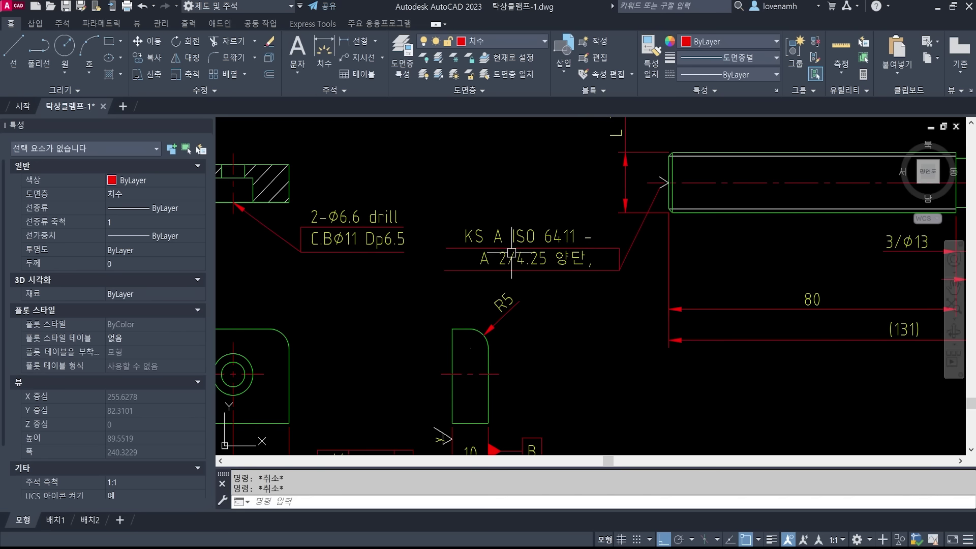
scroll(529, 251, "down", 2)
scroll(782, 305, "down", 2)
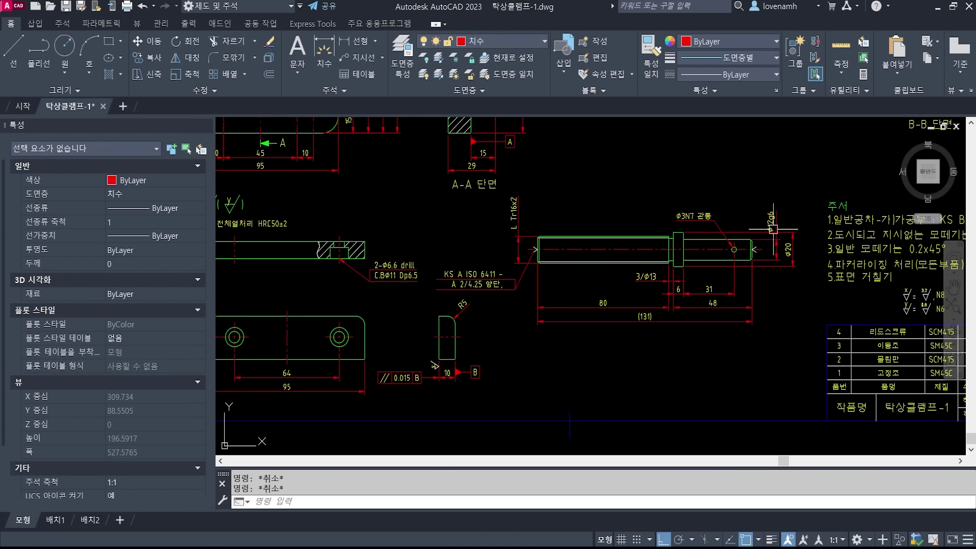
middle_click_drag(661, 285, 669, 344)
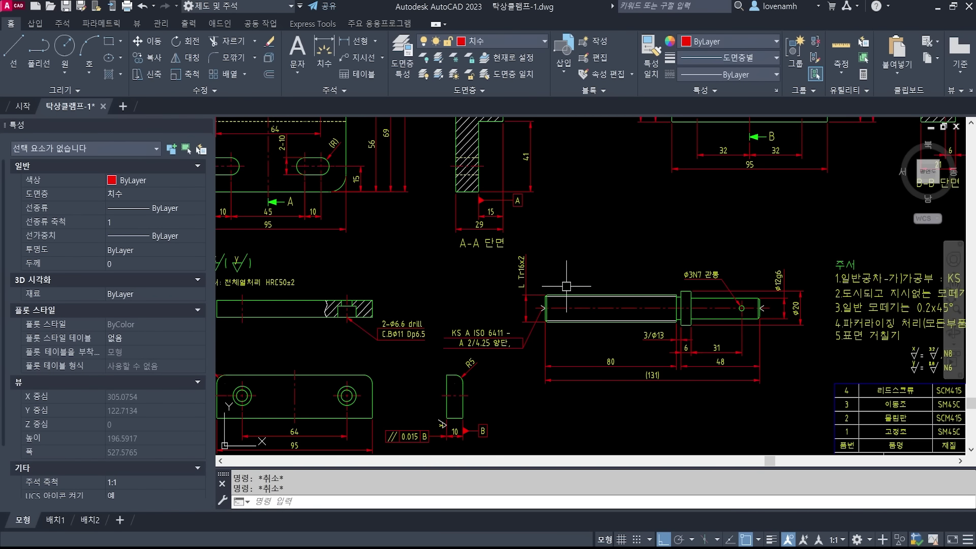
mouse_move(775, 376)
middle_mouse_down()
mouse_move(712, 347)
mouse_move(856, 268)
middle_mouse_up()
scroll(704, 333, "up", 3)
scroll(700, 332, "down", 2)
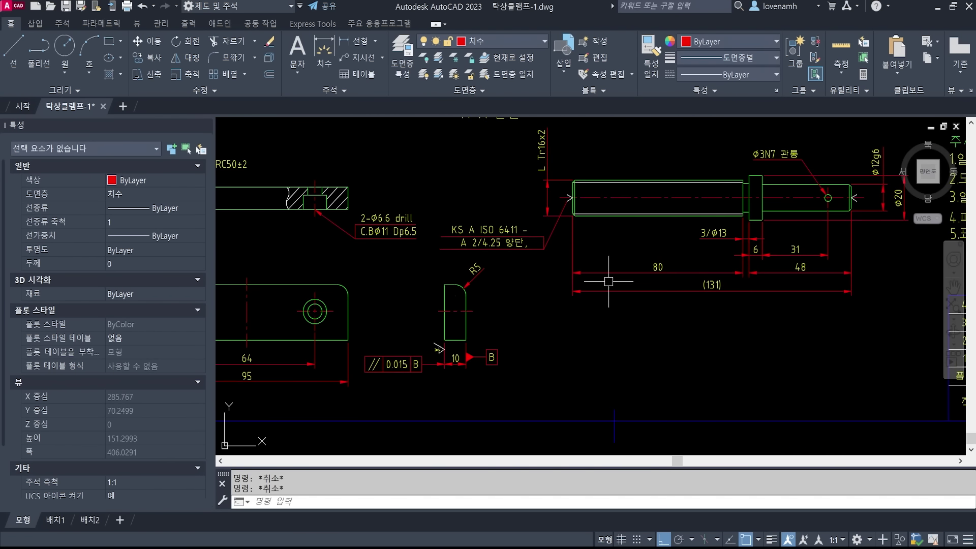
mouse_move(786, 267)
middle_mouse_down()
mouse_move(733, 295)
mouse_move(717, 320)
middle_mouse_up()
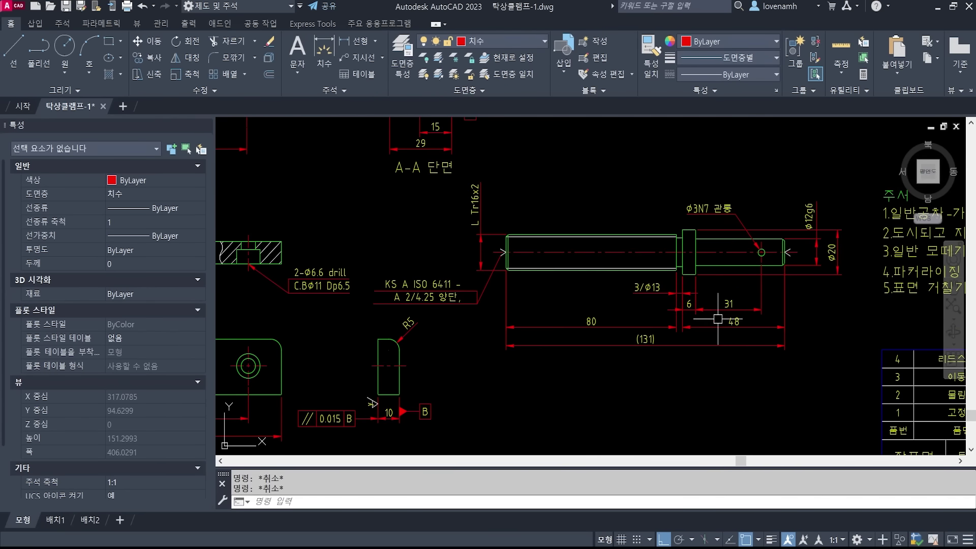
Configure the quick leader settings with tolerance (공차) as the annotation type and a filled datum triangle (데이텀 삼각형 채우기) as the arrowhead.
type("le")
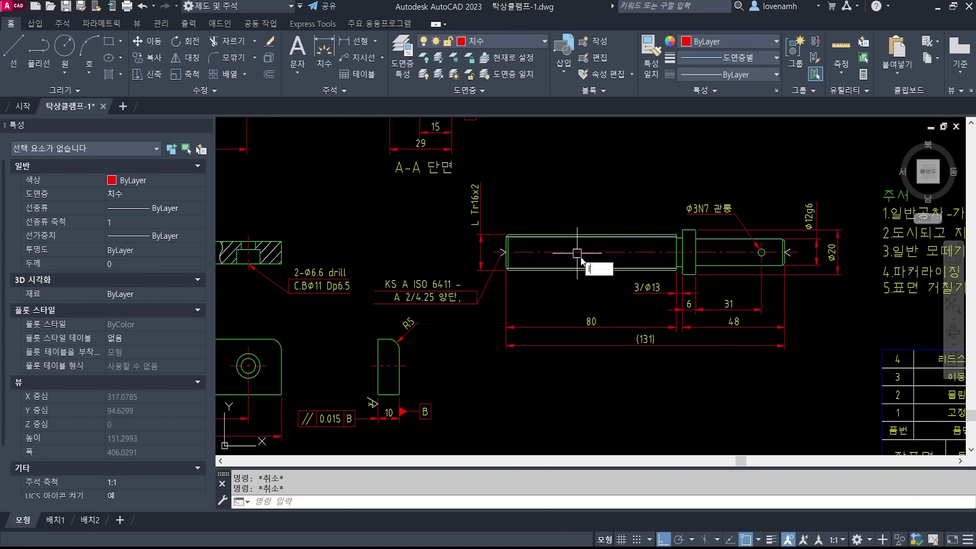
key("Return")
type("s")
key("Return")
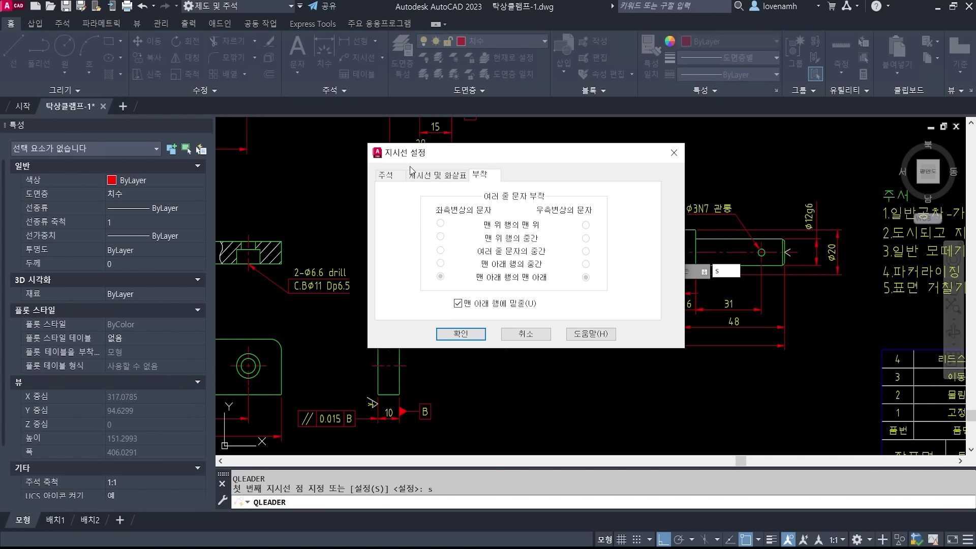
left_click(395, 177)
left_click(407, 241)
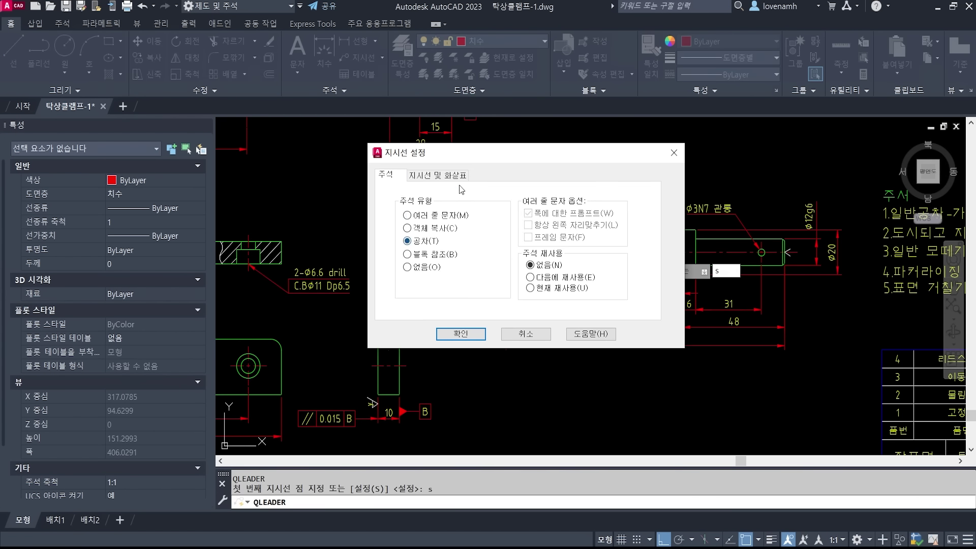
left_click(448, 178)
left_click(621, 220)
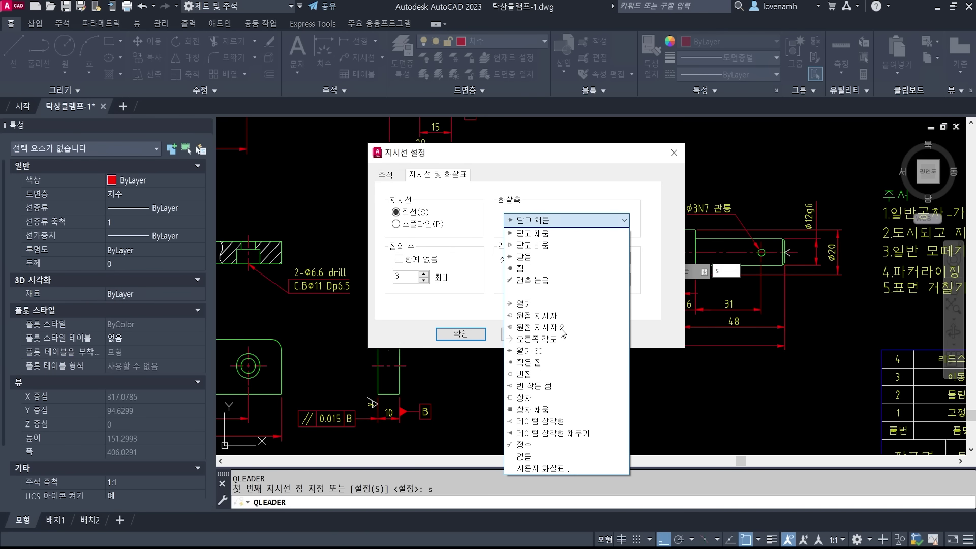
left_click(549, 432)
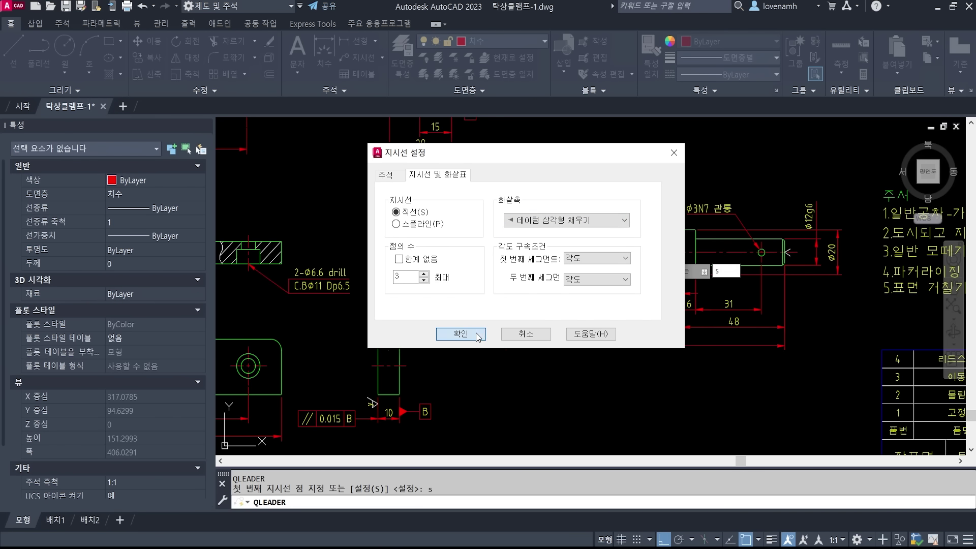
left_click(400, 331)
Place a datum D leader at the threaded end's center hole symbol, running about 36 mm down and about 4 mm away from the shaft.
scroll(469, 293, "up", 3)
left_click(495, 252)
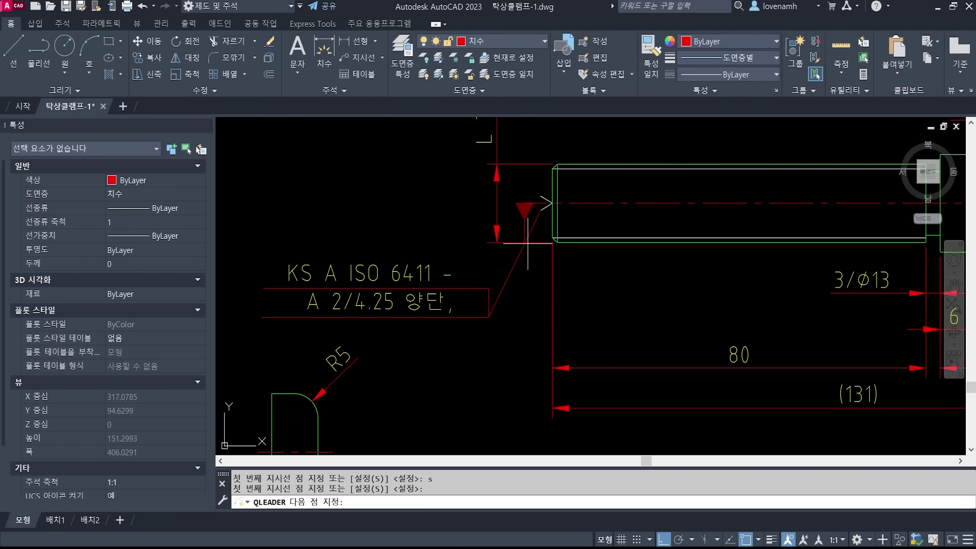
scroll(523, 331, "down", 3)
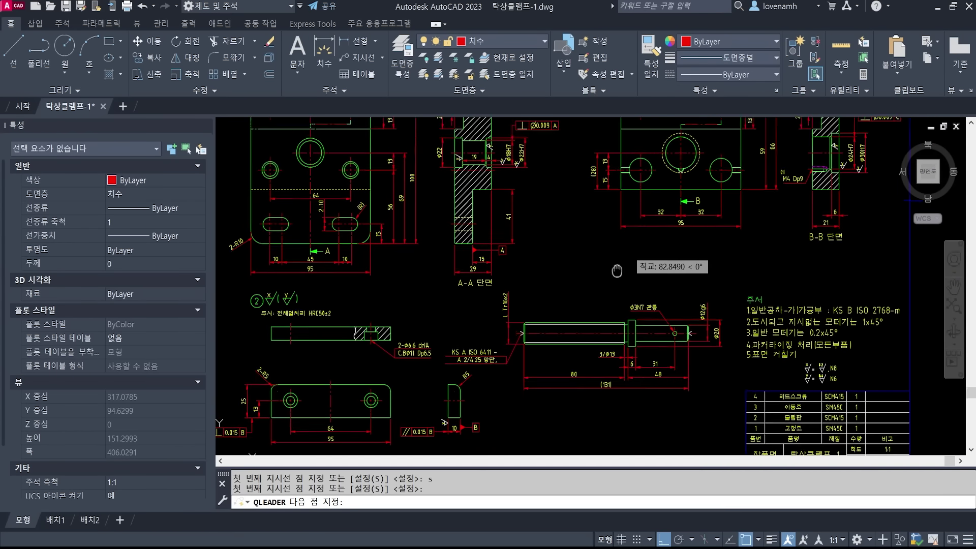
scroll(796, 268, "up", 1)
scroll(795, 268, "up", 2)
scroll(605, 356, "down", 4)
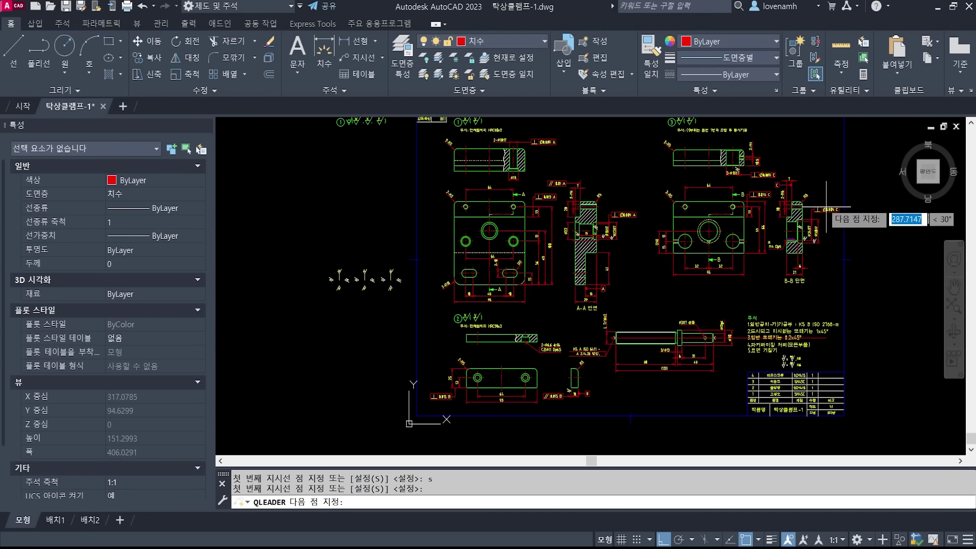
scroll(605, 356, "up", 1)
scroll(606, 355, "up", 5)
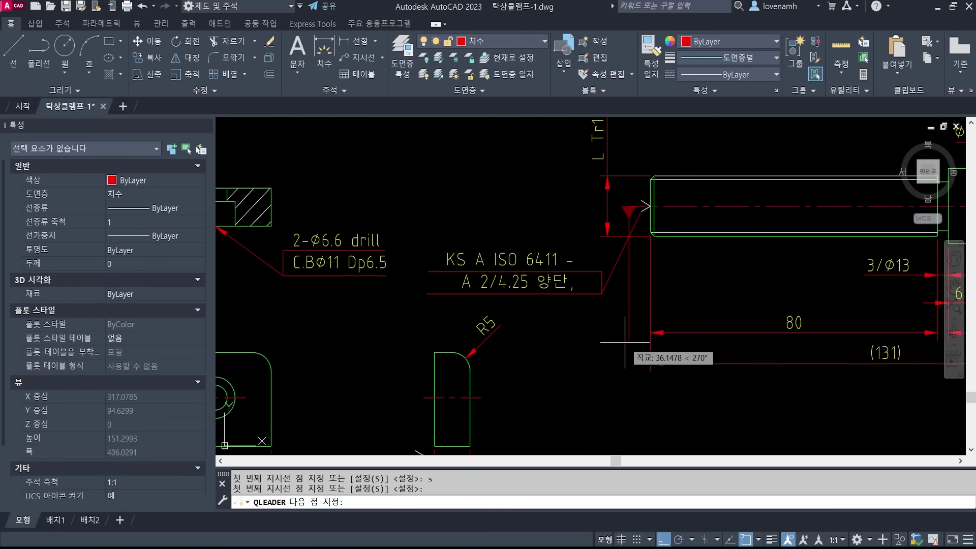
left_click(625, 342)
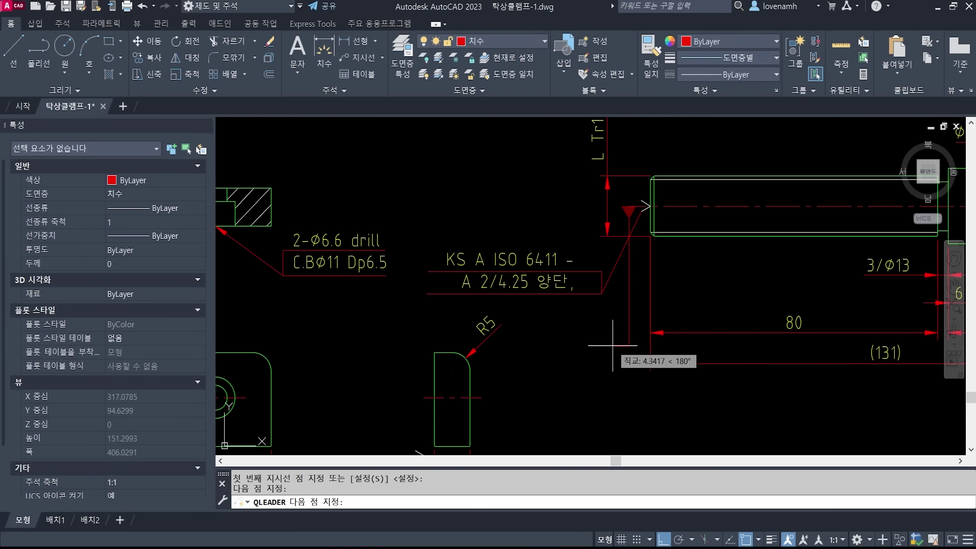
left_click(613, 347)
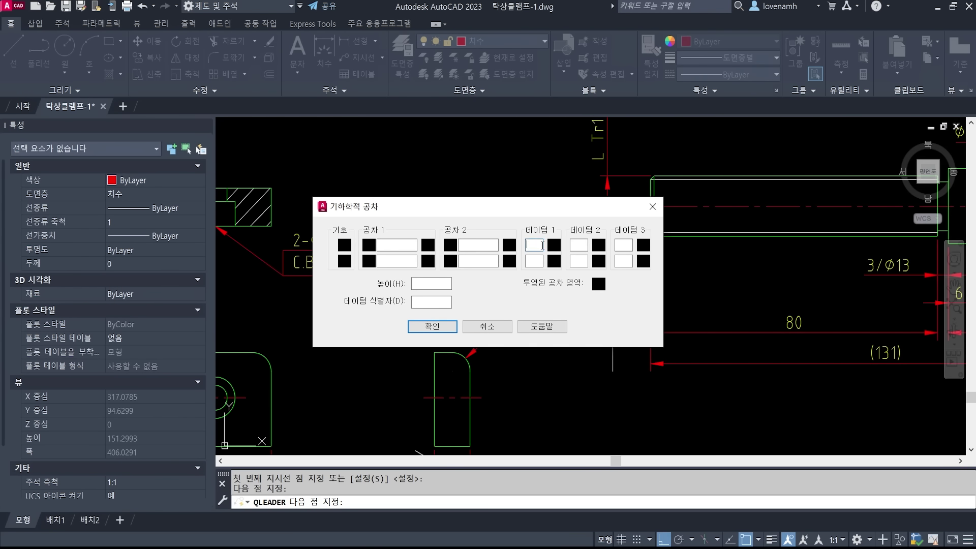
left_click(416, 328)
scroll(551, 321, "down", 3)
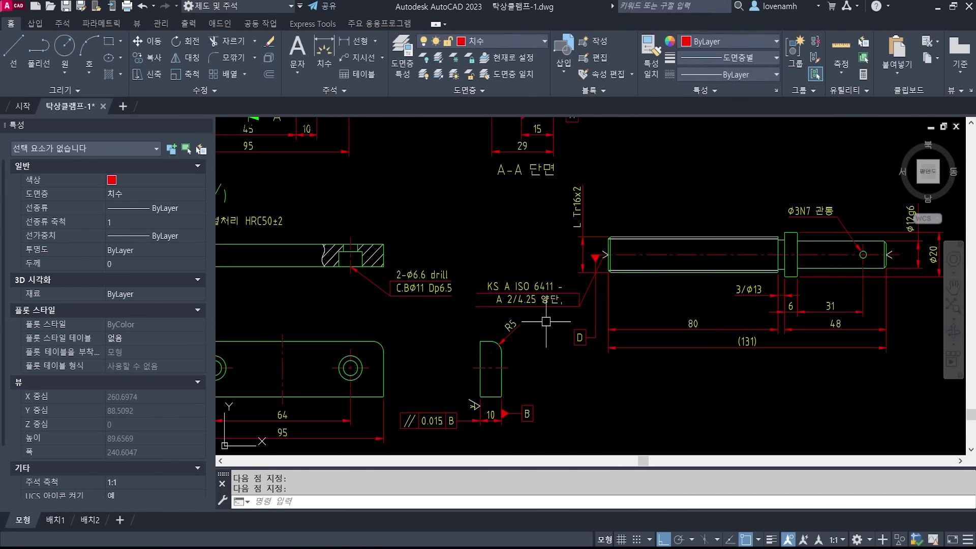
Place a second datum D leader beside the center hole symbol at the shaft's Ø12 end, running about 23 mm down.
middle_click_drag(940, 313, 781, 322)
scroll(781, 322, "down", 2)
scroll(712, 284, "up", 4)
key("Return")
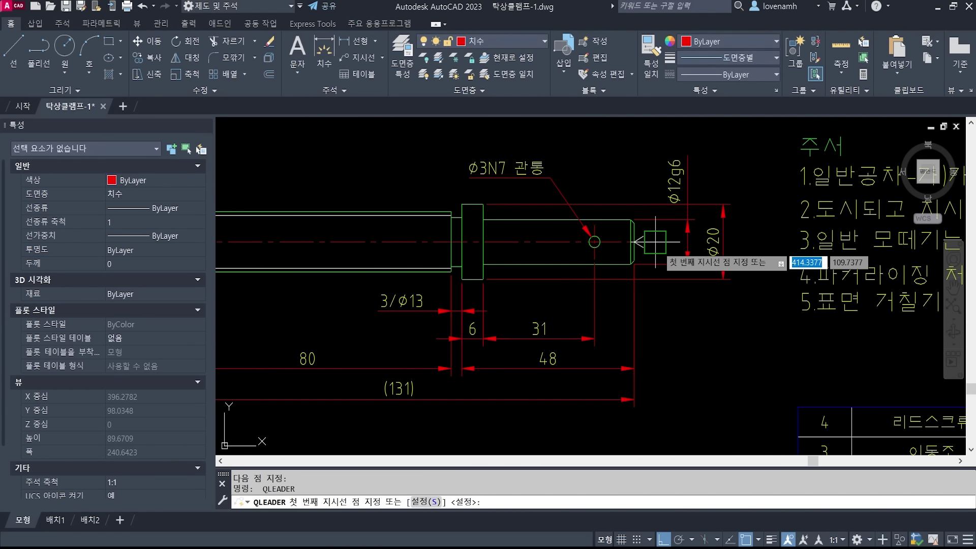
left_click(655, 244)
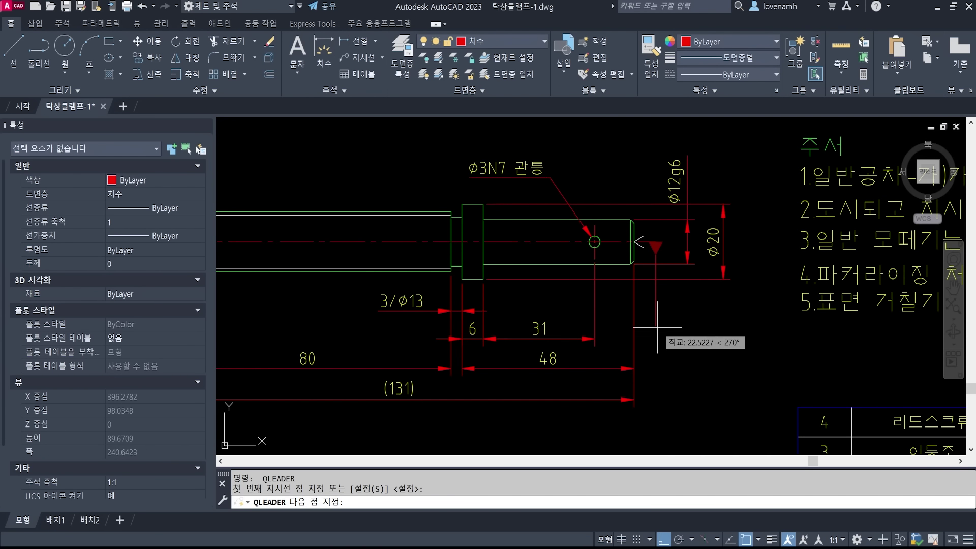
left_click(665, 326)
key("Return")
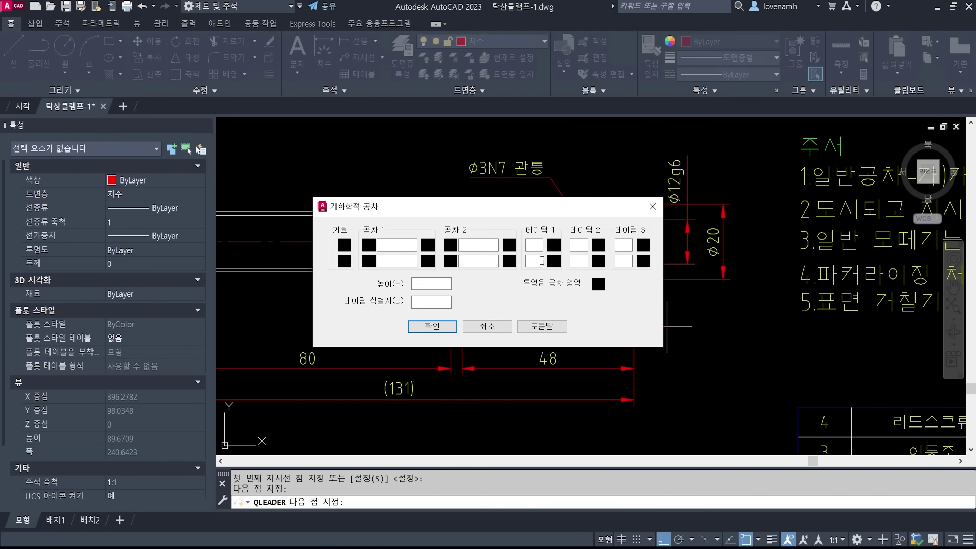
type("D")
left_click(432, 327)
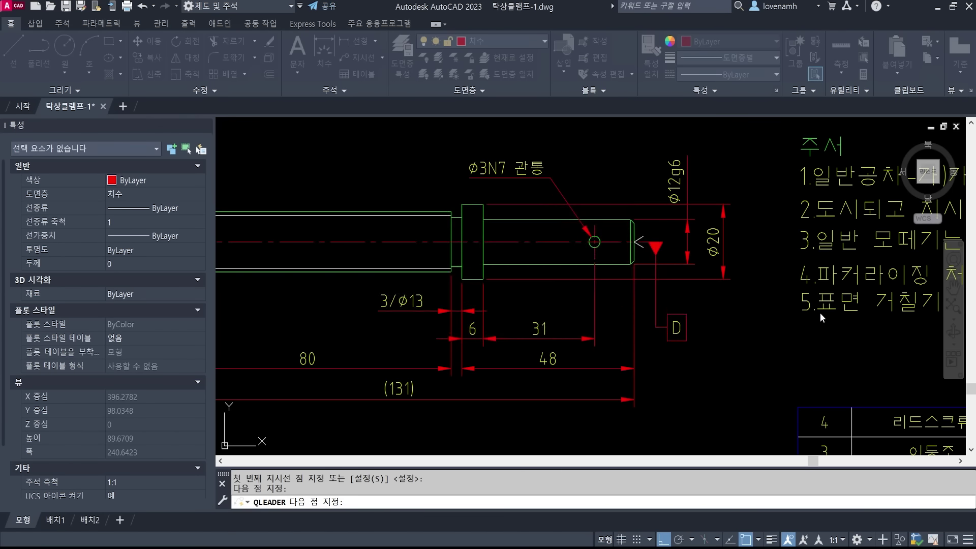
scroll(820, 313, "down", 2)
key("Escape")
key("Escape")
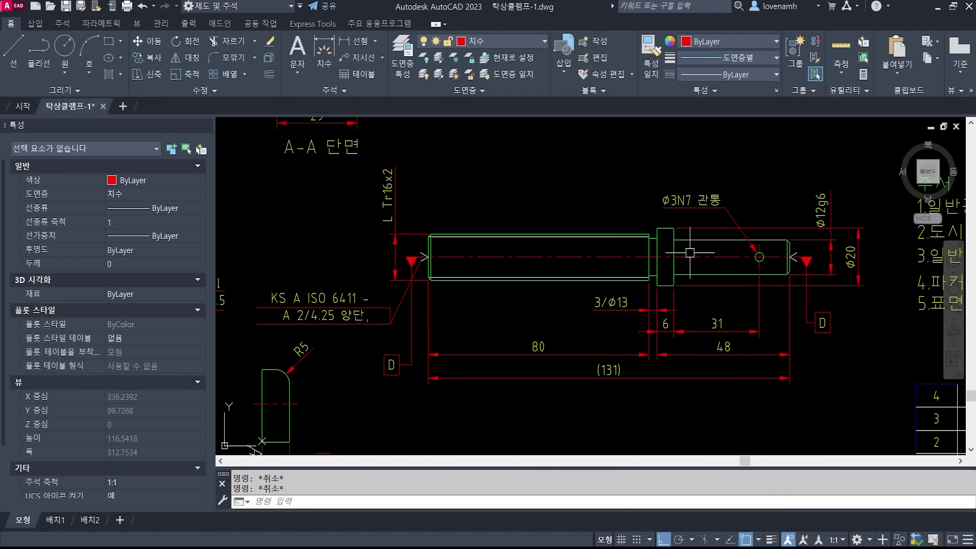
Stretch the datum D frame at the shaft's Ø12 end about 8 mm straight down.
middle_click_drag(797, 280, 777, 281)
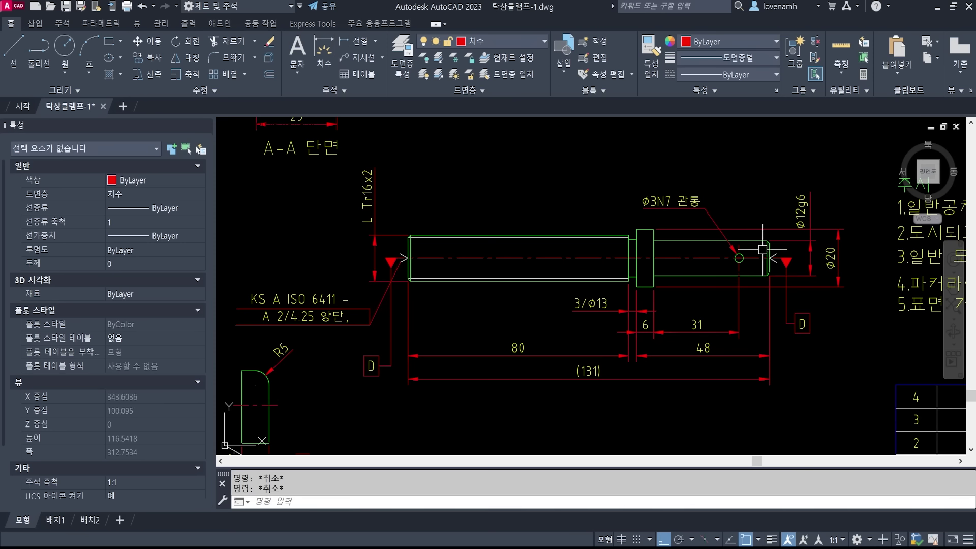
mouse_move(818, 326)
middle_mouse_down()
mouse_move(718, 312)
mouse_move(699, 320)
middle_mouse_up()
scroll(707, 323, "up", 2)
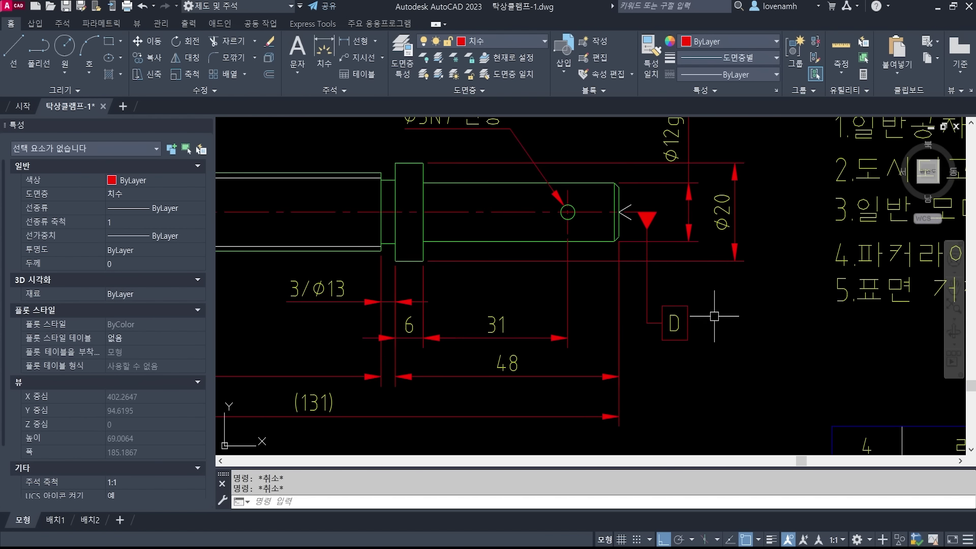
left_click(631, 300)
key("Return")
left_click(737, 307)
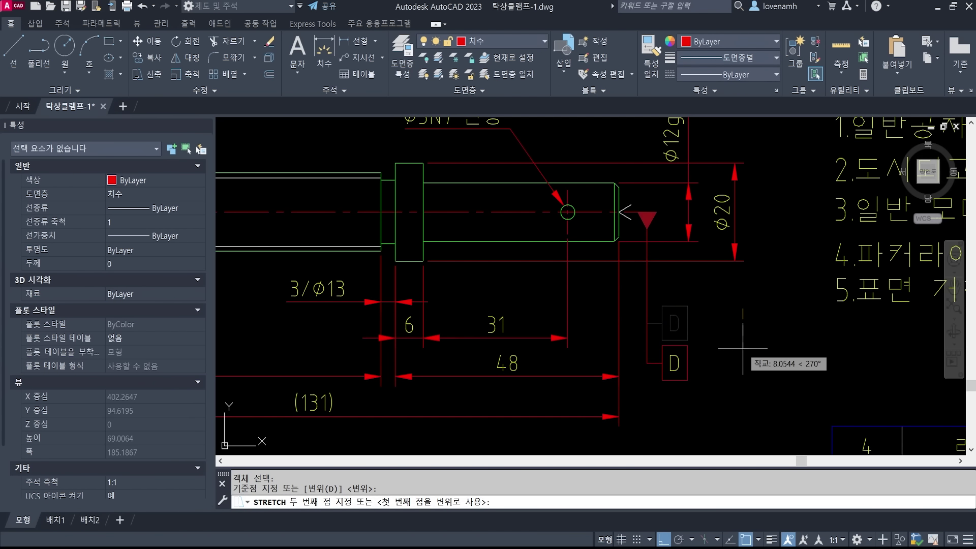
left_click(743, 348)
middle_click_drag(728, 313, 662, 328)
key("Escape")
key("Escape")
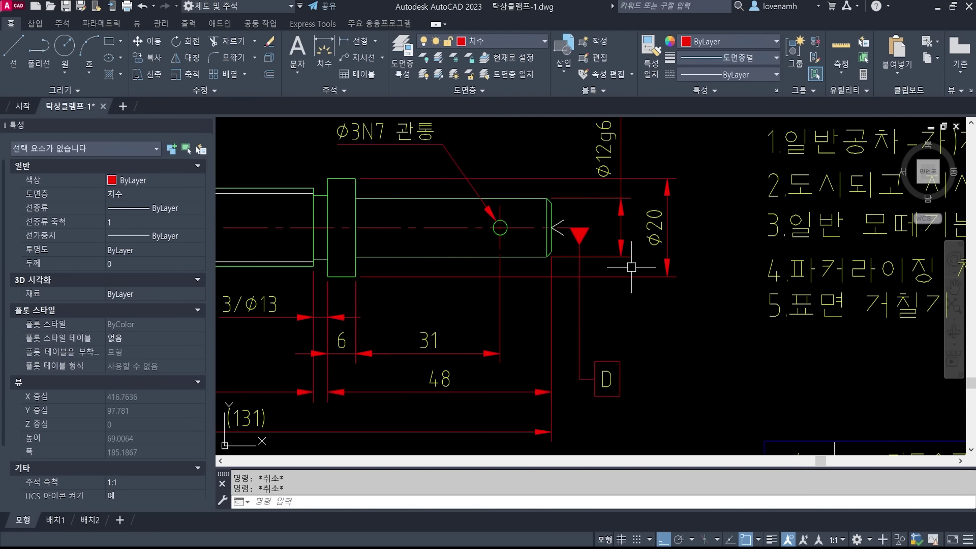
type("le")
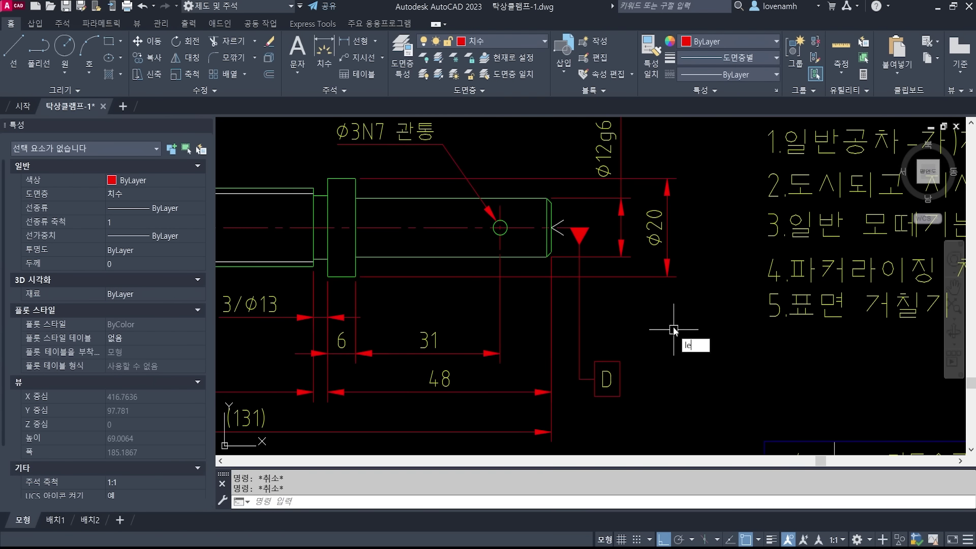
key("Return")
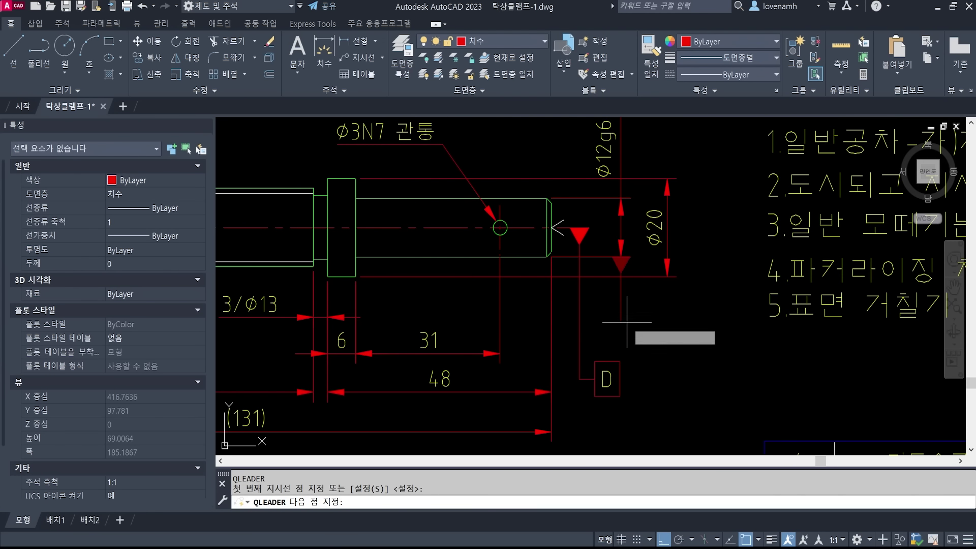
key("Escape")
key("Escape")
Set the quick leader's arrowhead to closed filled (닫고 채움).
type("le")
key("Return")
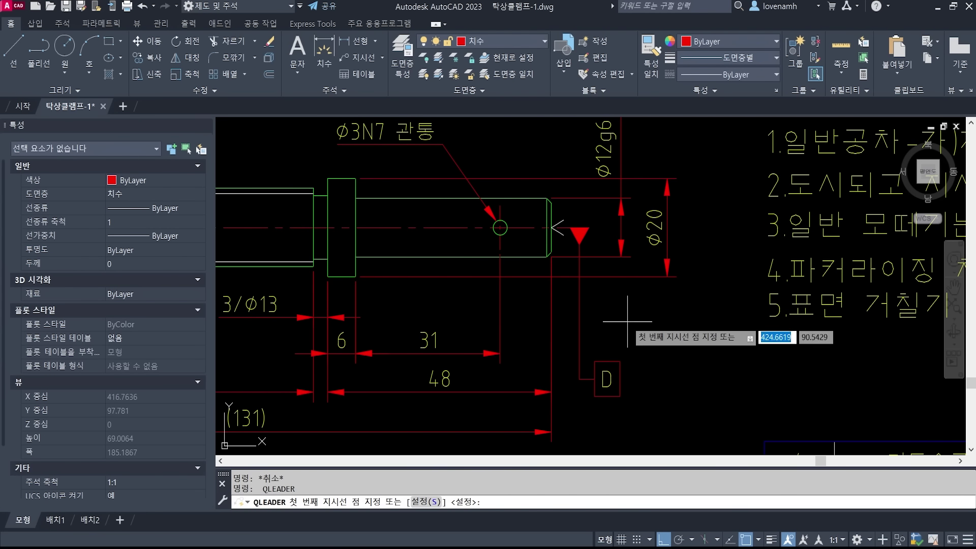
type("s")
key("Return")
left_click(569, 222)
left_click(563, 233)
left_click(461, 333)
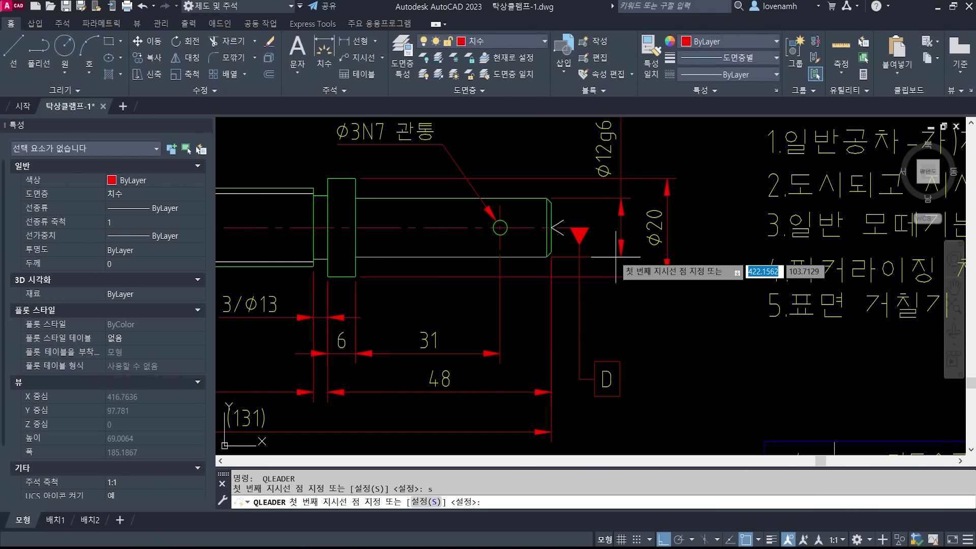
Draw a tolerance leader from the lower arrow of the Ø12g6 dimension, about 15 mm down with a short horizontal landing.
left_click(621, 257)
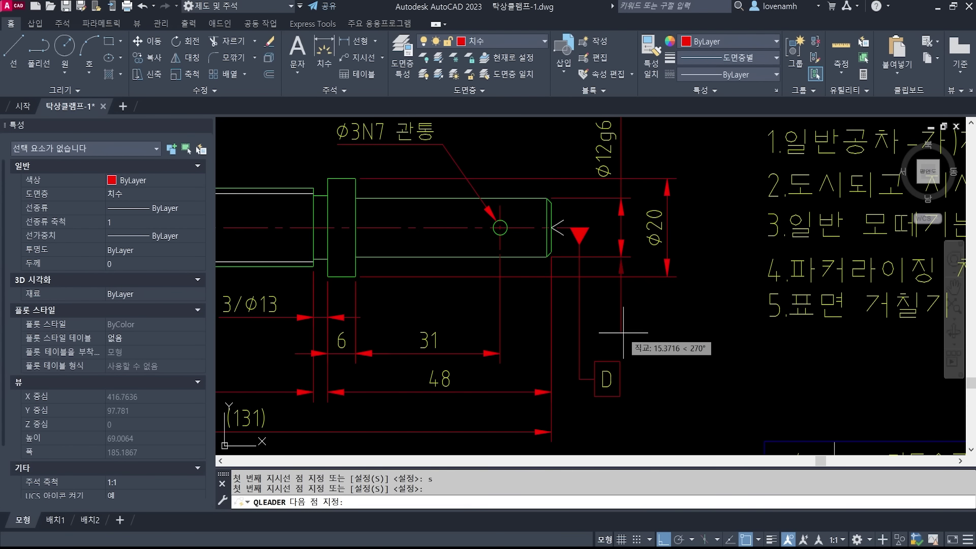
left_click(621, 334)
left_click(635, 335)
Set the tolerance frame to circular runout 0.008 with datum D, consulting the IT tolerance table in the KS standard PDF for the value.
left_click(344, 245)
left_click(512, 304)
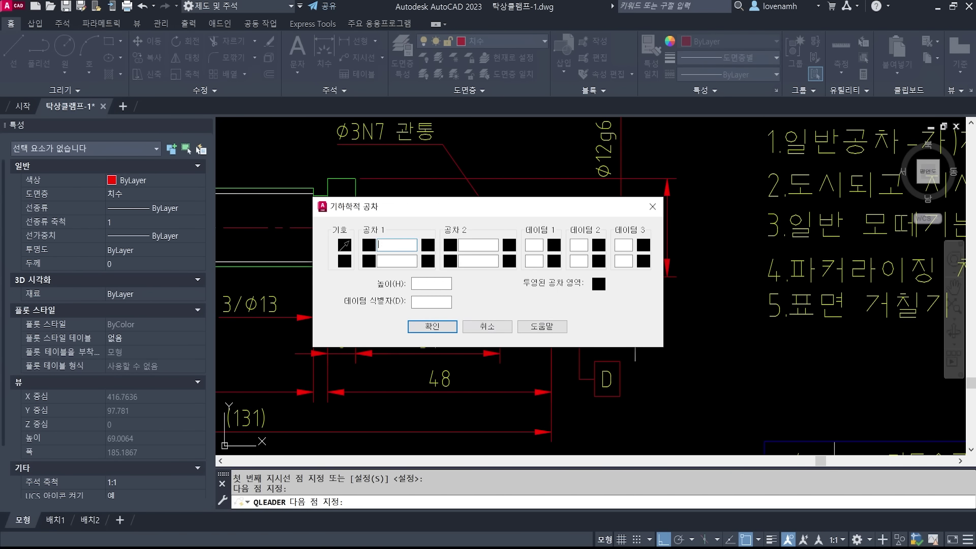
key("alt+Tab")
left_click_drag(969, 457, 961, 117)
scroll(490, 322, "up", 2)
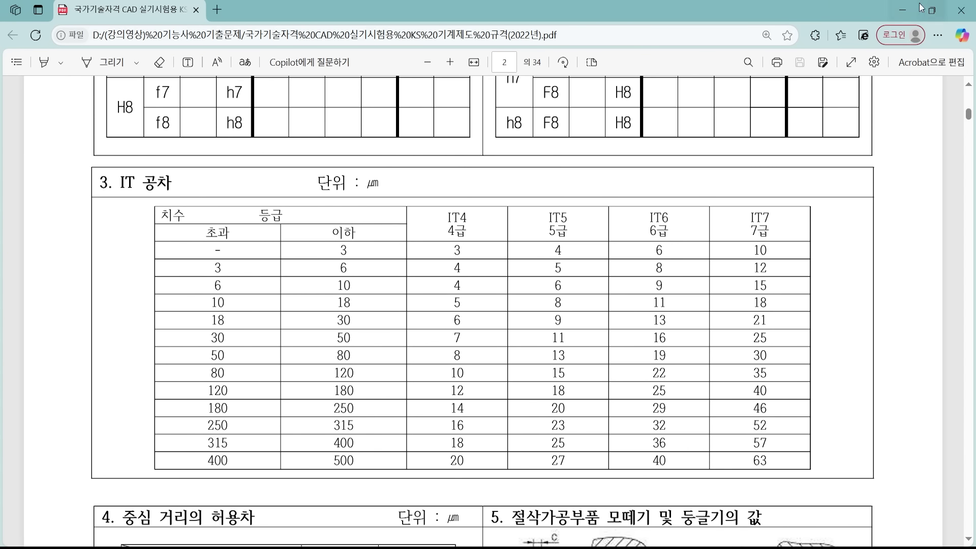
left_click(903, 10)
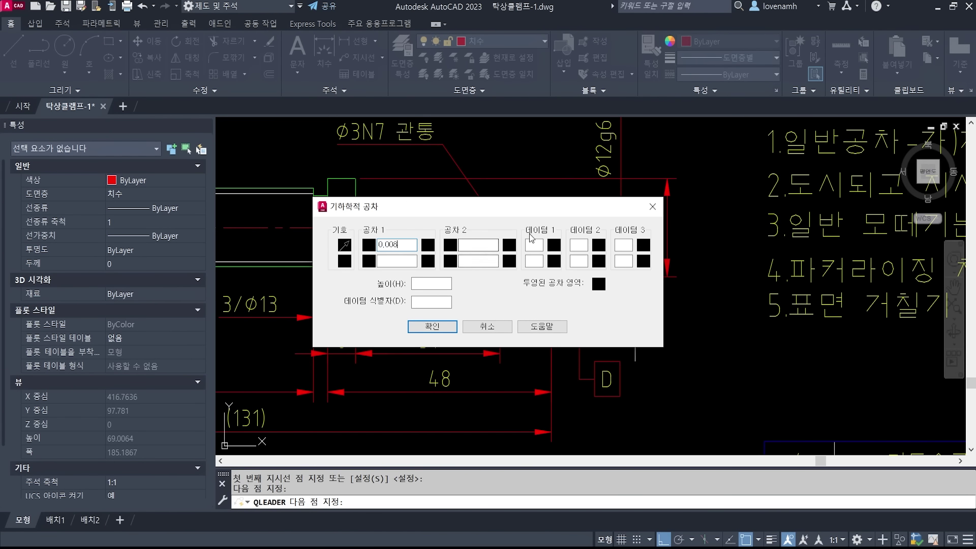
left_click(432, 326)
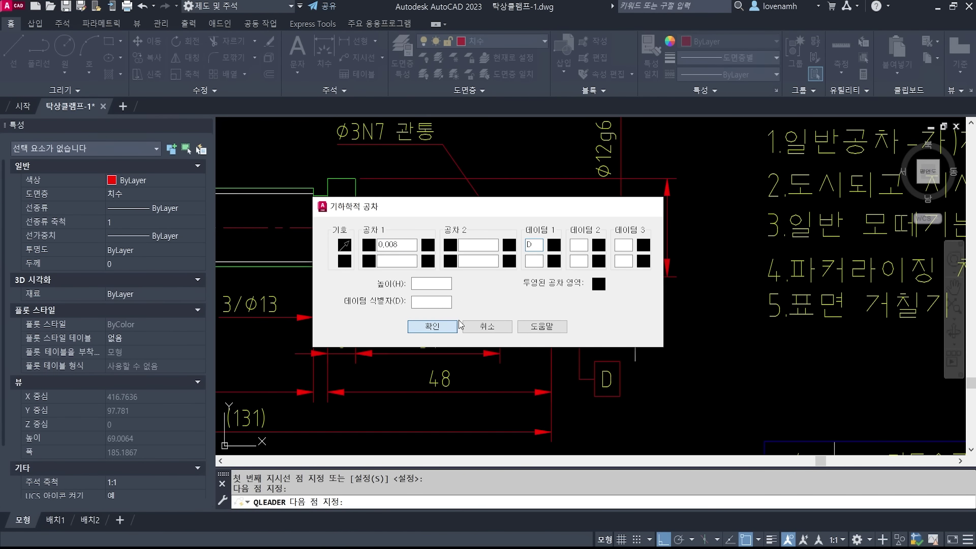
key("Escape")
key("Escape")
scroll(615, 351, "down", 2)
middle_click_drag(529, 321, 714, 309)
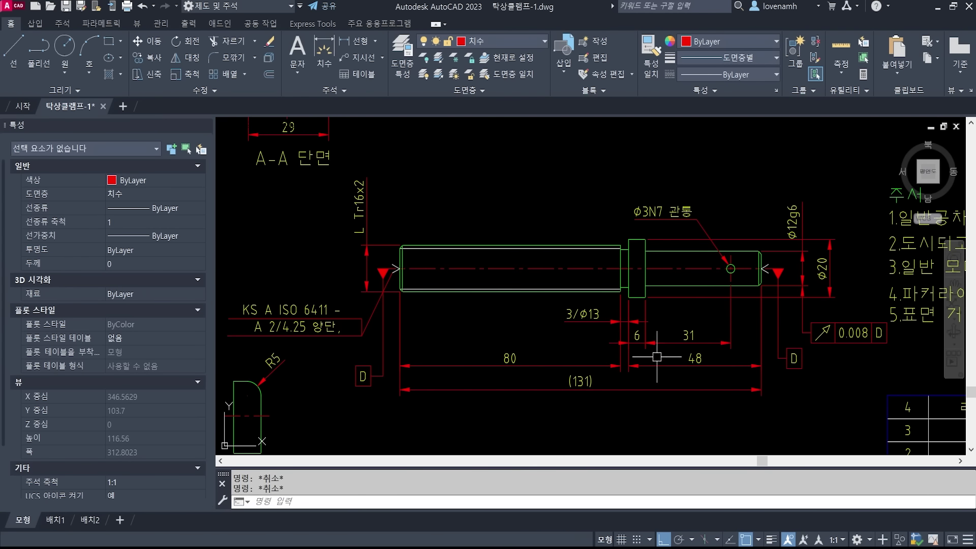
middle_click_drag(586, 359, 592, 374)
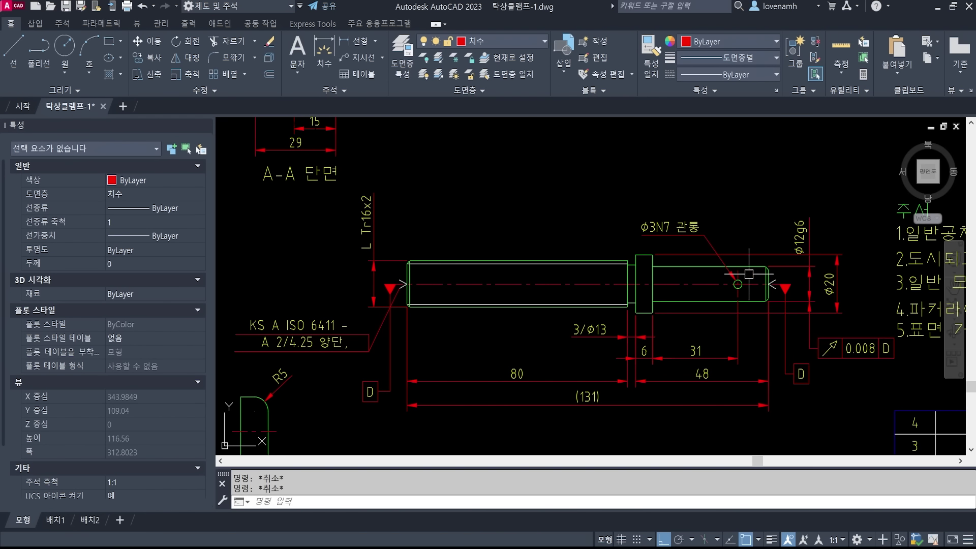
middle_click_drag(649, 386, 627, 349)
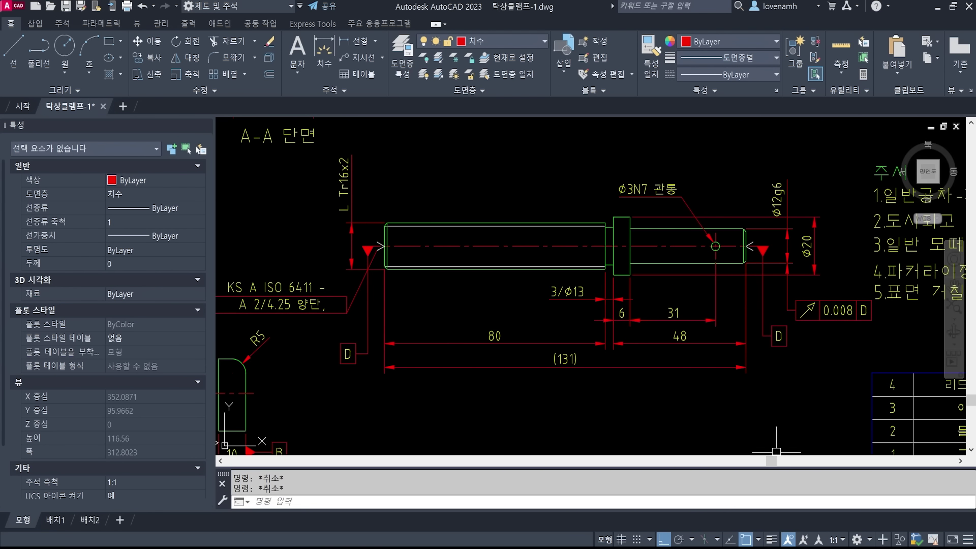
Switch to the assembly image 탁상클램프_1.jpg and examine where the lead screw contacts bush 8 and the handle.
key("alt+Tab")
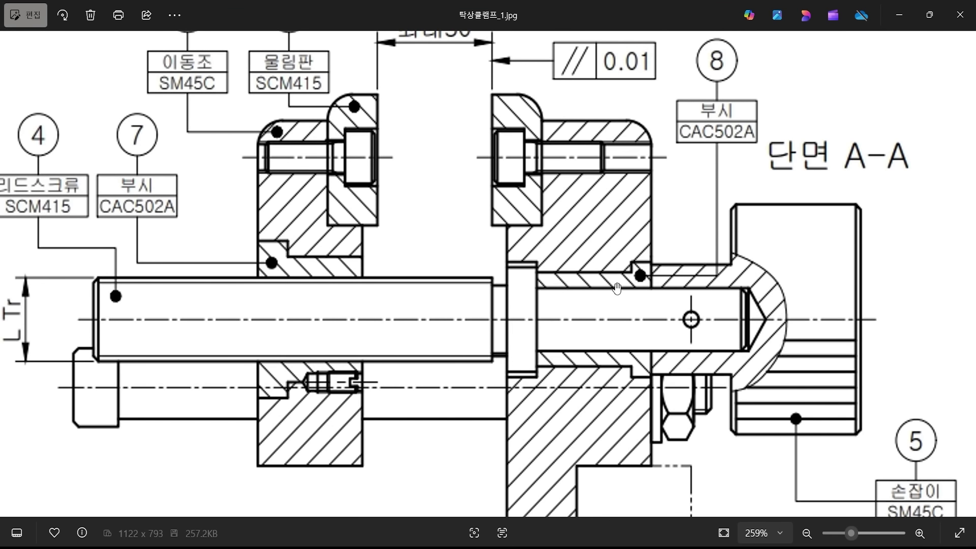
scroll(616, 288, "down", 1)
key("ctrl+2")
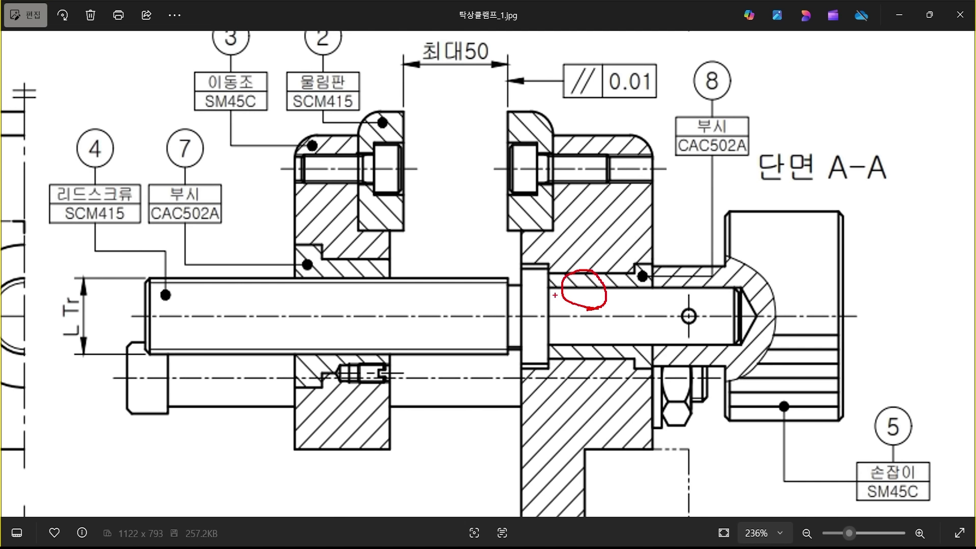
left_click_drag(552, 290, 762, 289, "shift")
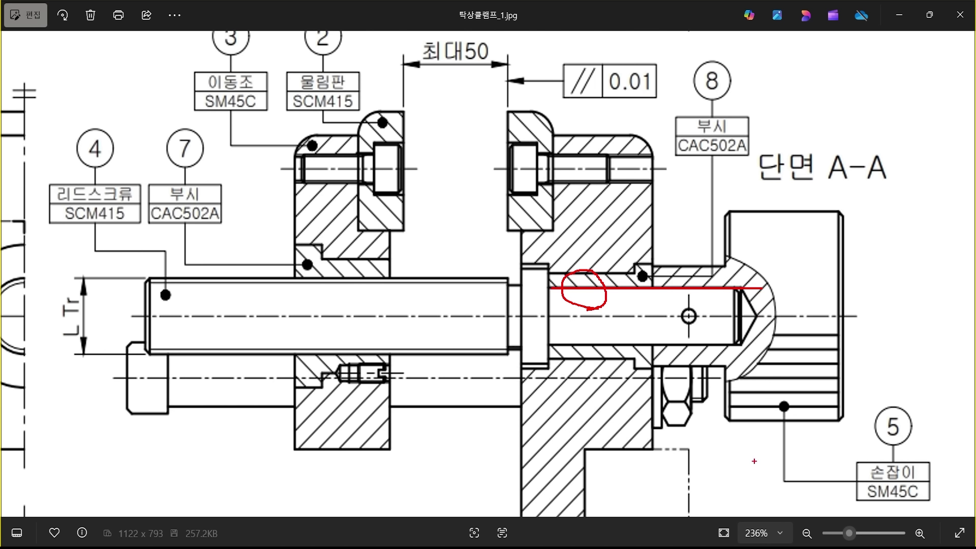
key("Escape")
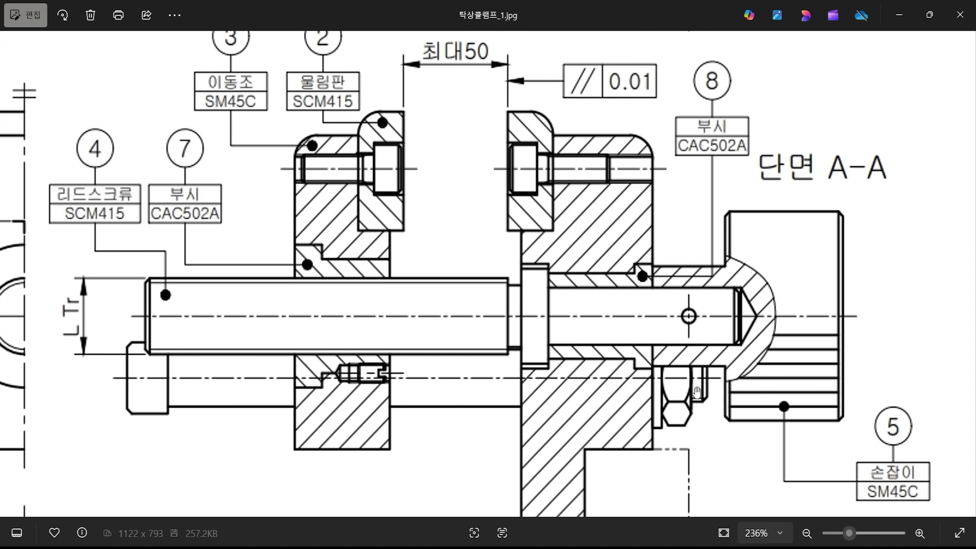
key("ctrl+2")
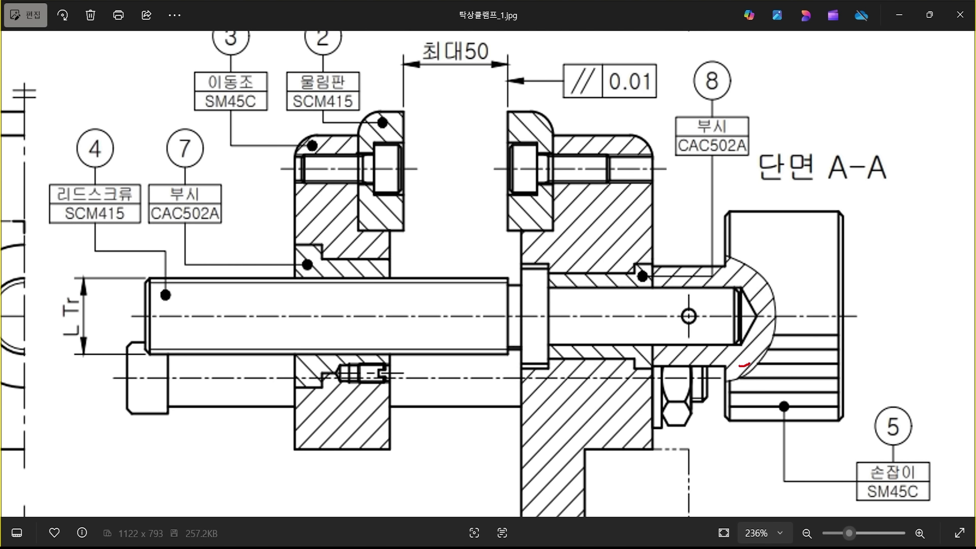
left_click_drag(747, 364, 777, 322)
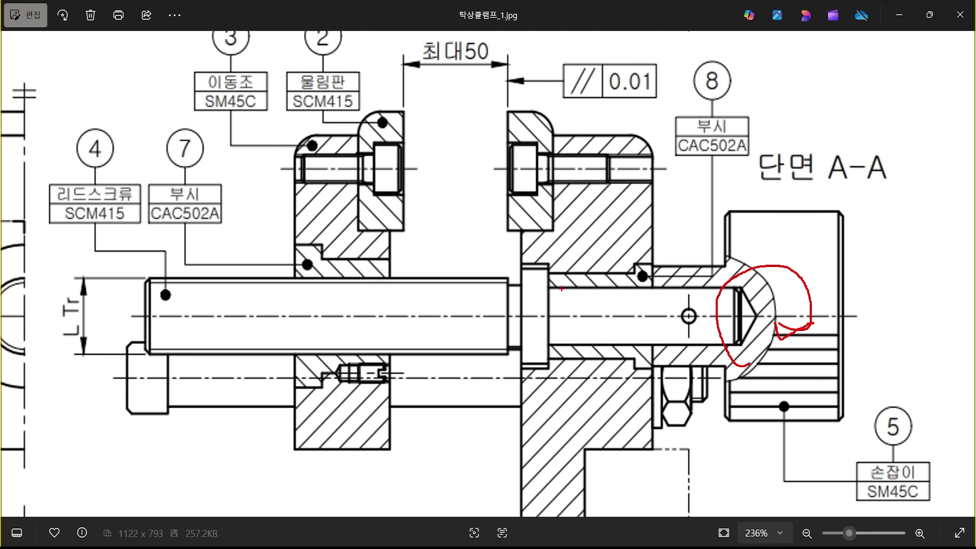
left_click_drag(552, 286, 659, 287)
left_click_drag(553, 341, 675, 340)
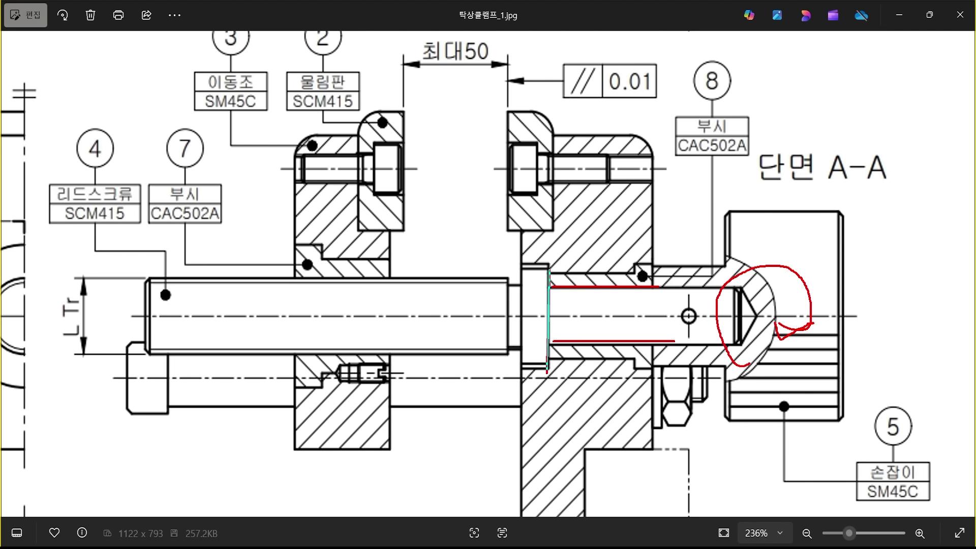
left_click_drag(547, 374, 549, 374)
left_click_drag(549, 361, 649, 366)
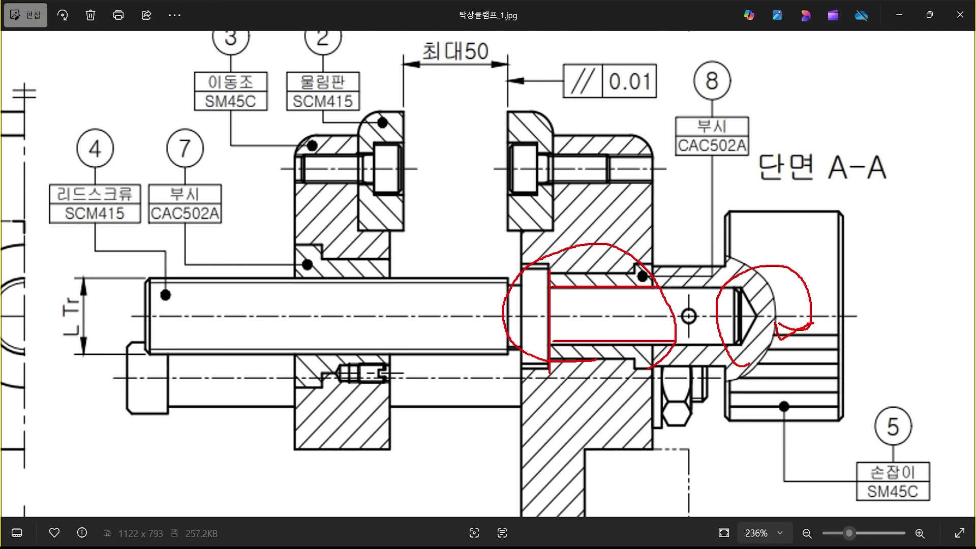
key("Escape")
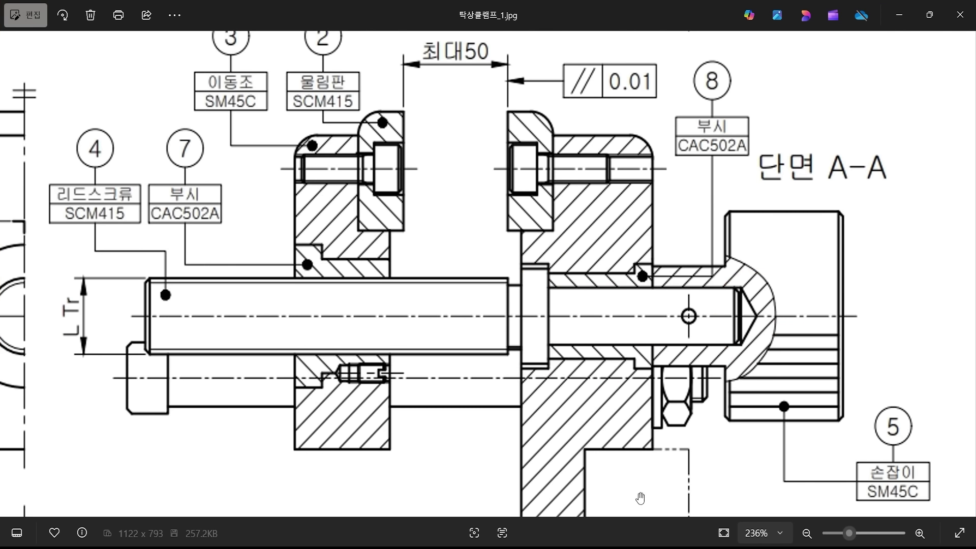
Switch to AutoCAD and copy the upright y surface roughness symbol onto the upper extension line of the Ø12g6 dimension, using nearest snap.
key("alt+Tab")
type("c")
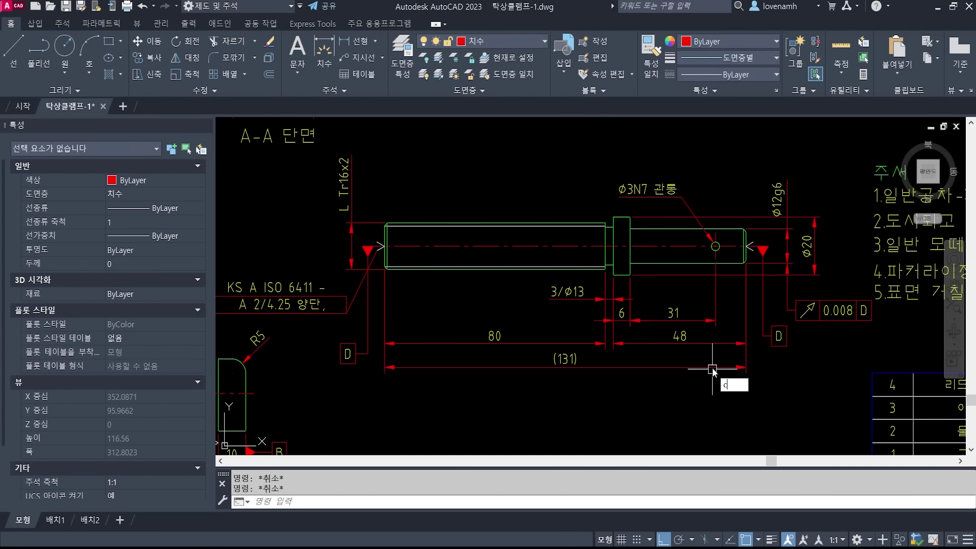
type("o")
key("space")
scroll(797, 299, "down", 3)
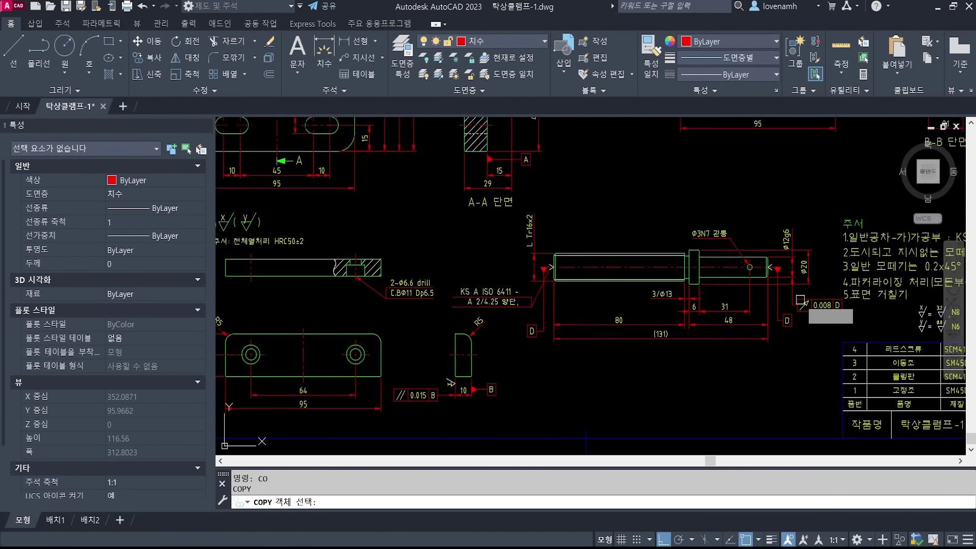
middle_click_drag(451, 300, 824, 319)
scroll(606, 177, "up", 5)
left_click(606, 167)
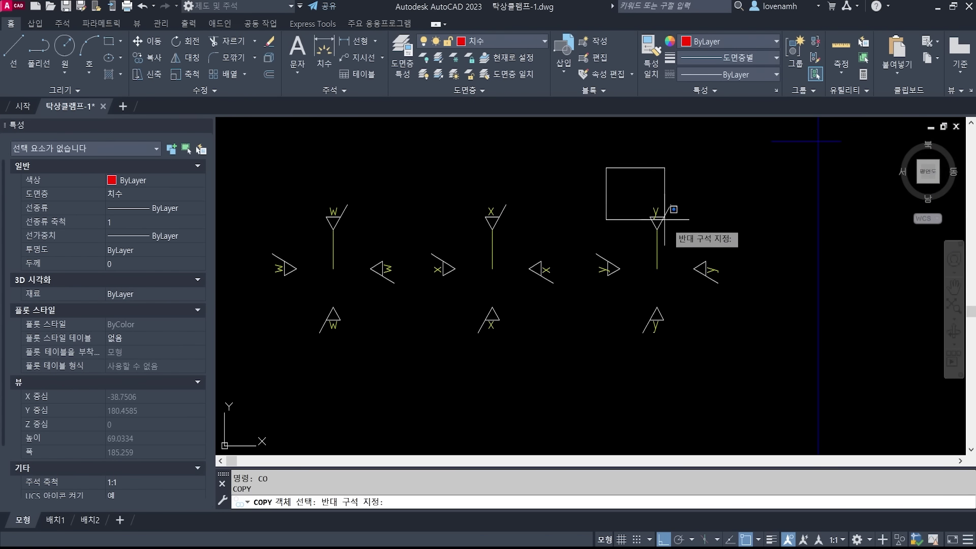
left_click(687, 243)
key("space")
left_click(657, 229)
scroll(400, 297, "down", 10)
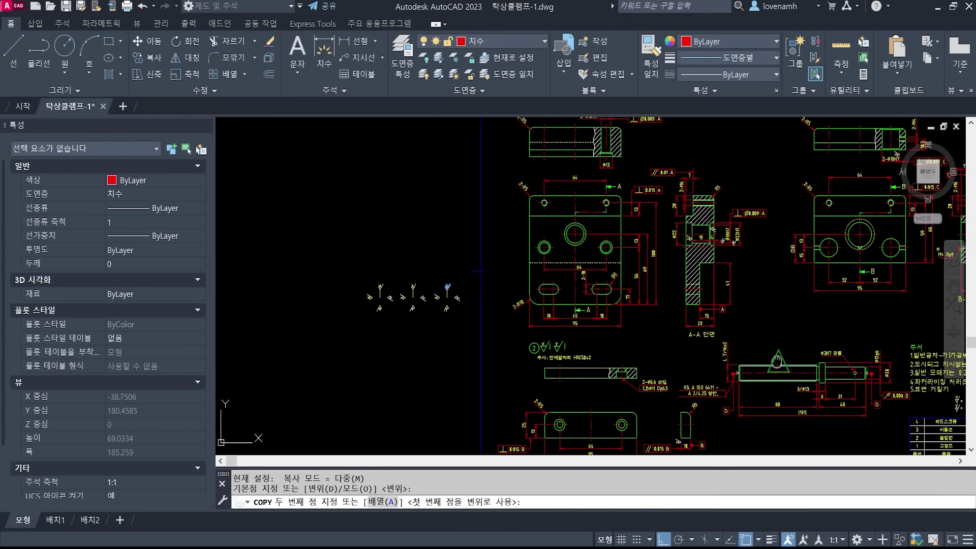
scroll(619, 270, "up", 5)
scroll(606, 264, "up", 5)
right_click(561, 217, "shift")
left_click(590, 481)
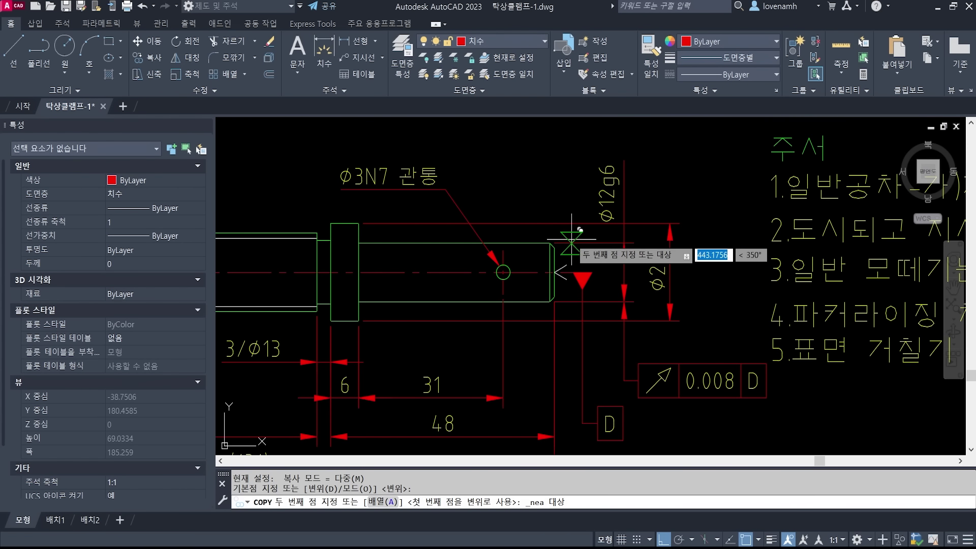
left_click(572, 239)
scroll(567, 216, "up", 5)
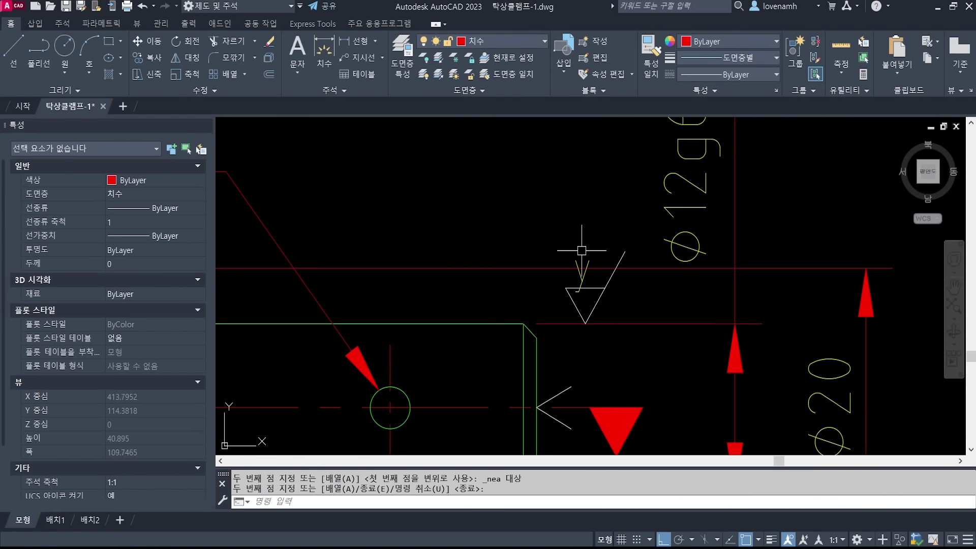
Apply an automatic dimension break to the Ø20 dimension where its extension lines cross other annotations.
scroll(586, 261, "down", 3)
middle_click_drag(584, 279, 682, 295)
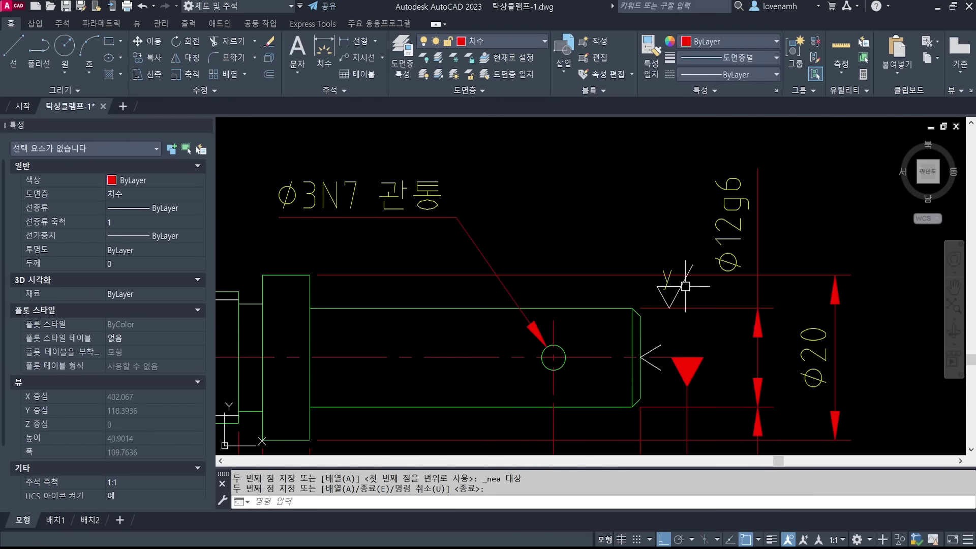
type("dimb")
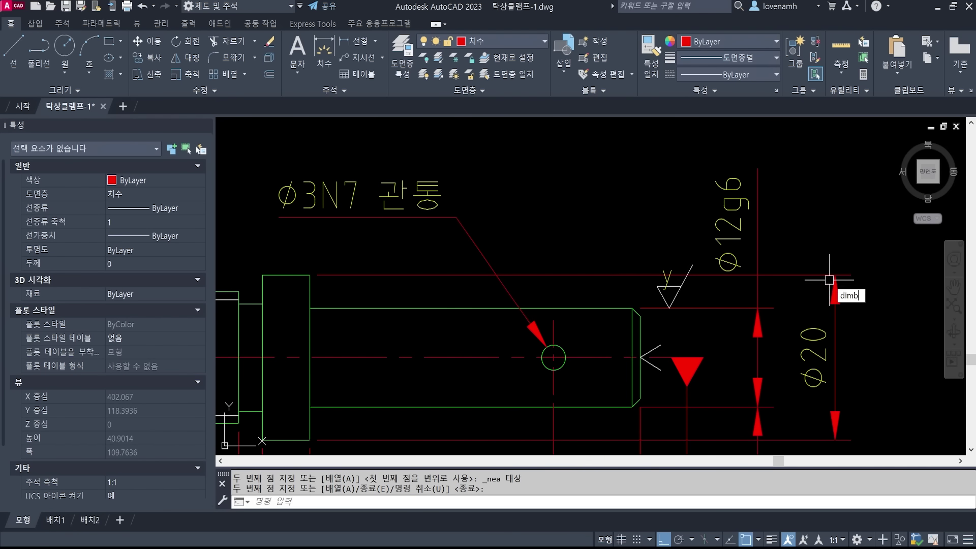
key("Return")
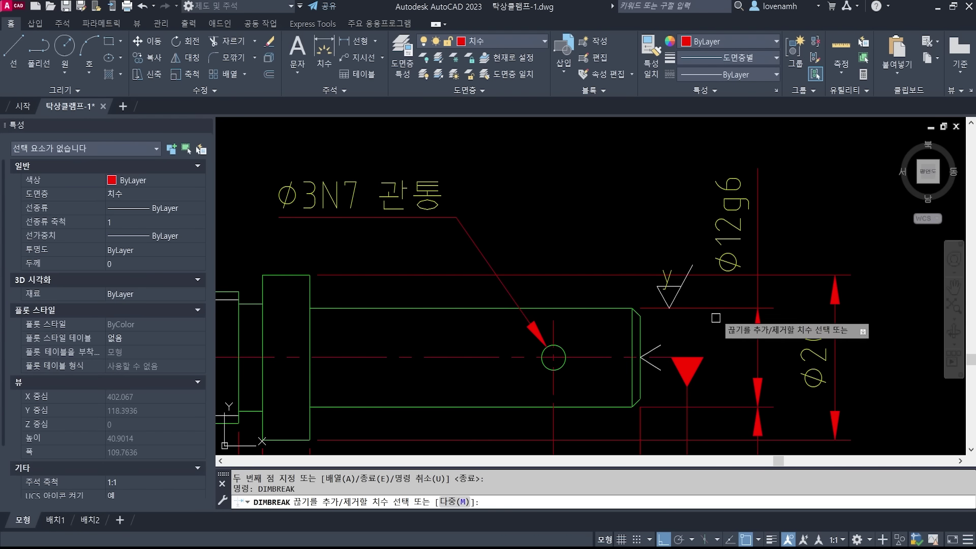
left_click(811, 275)
key("Escape")
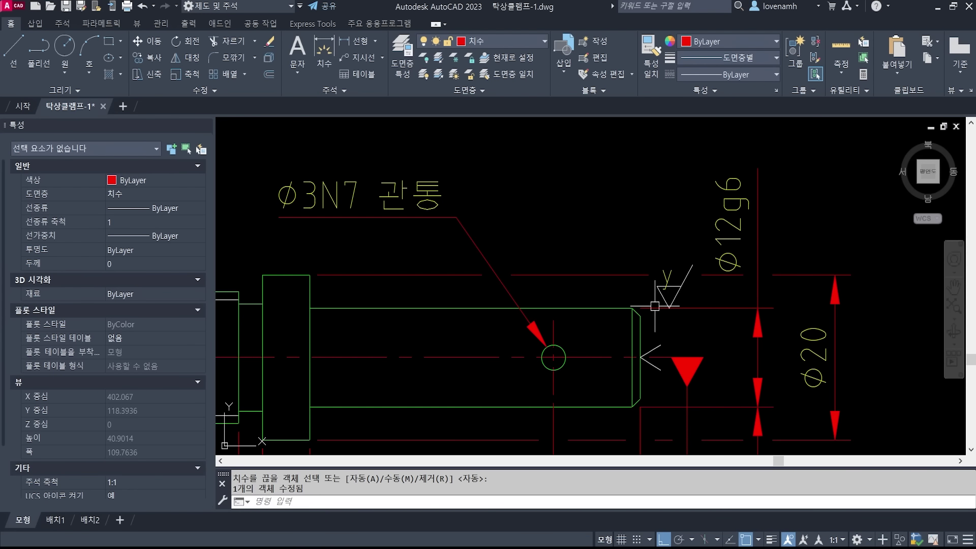
key("Escape")
scroll(555, 289, "down", 2)
scroll(555, 289, "down", 1)
scroll(661, 277, "up", 3)
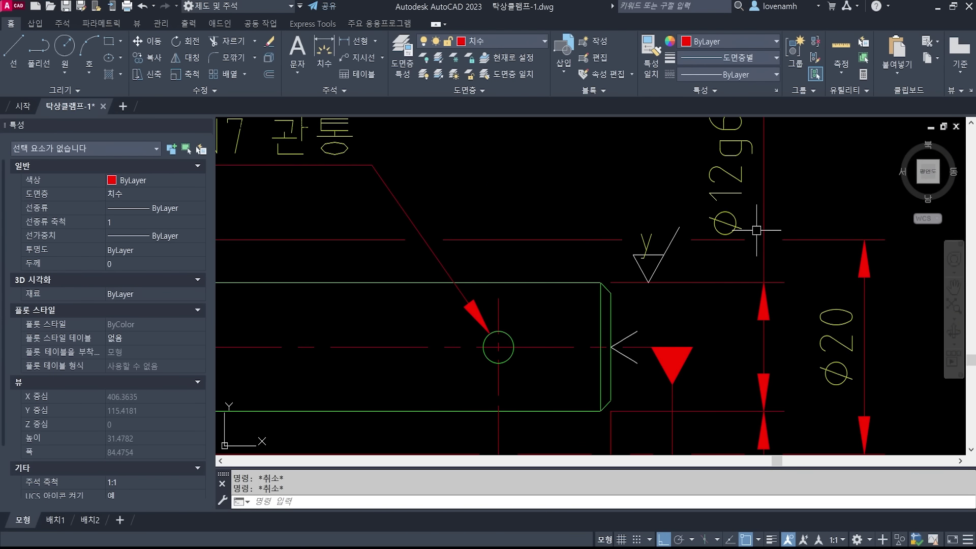
middle_click_drag(776, 209, 741, 287)
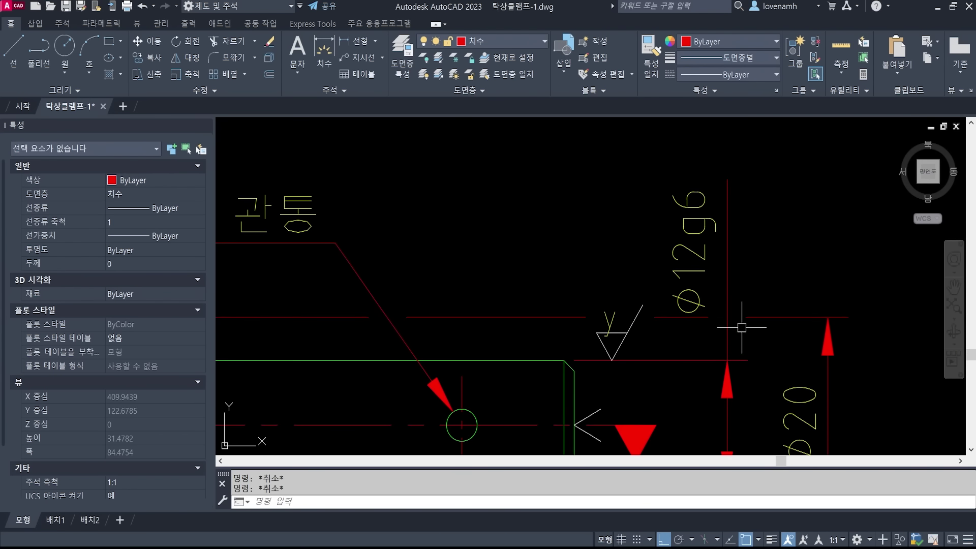
middle_click_drag(739, 340, 718, 249)
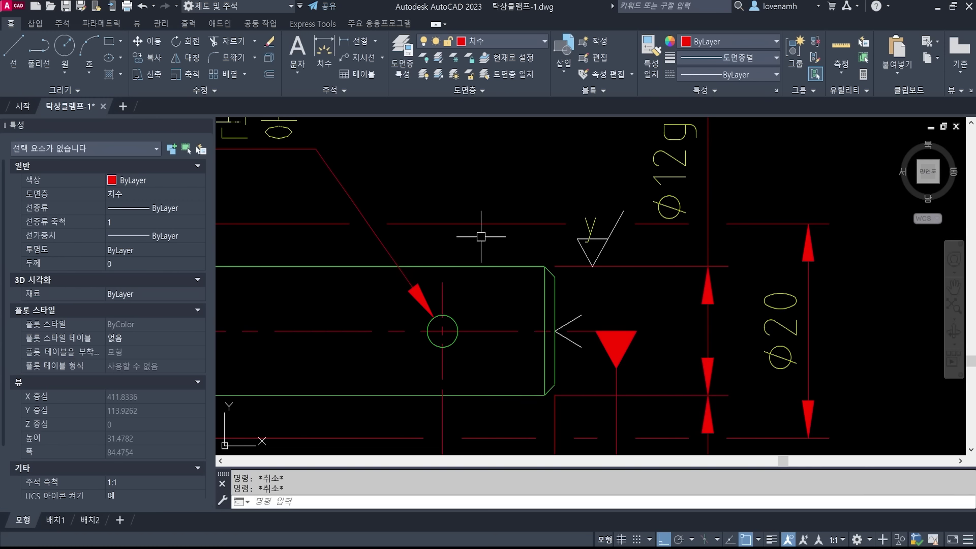
middle_click_drag(480, 236, 595, 276)
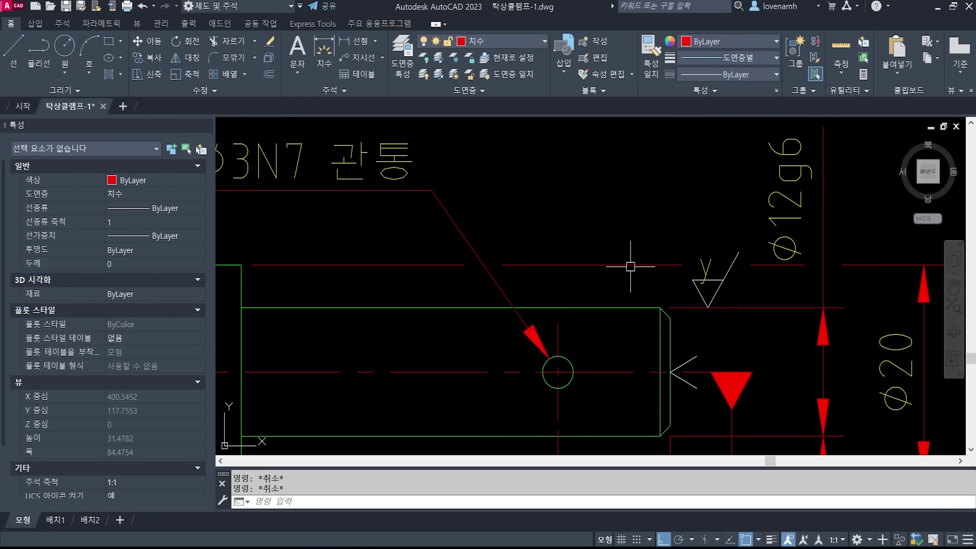
scroll(696, 269, "down", 3)
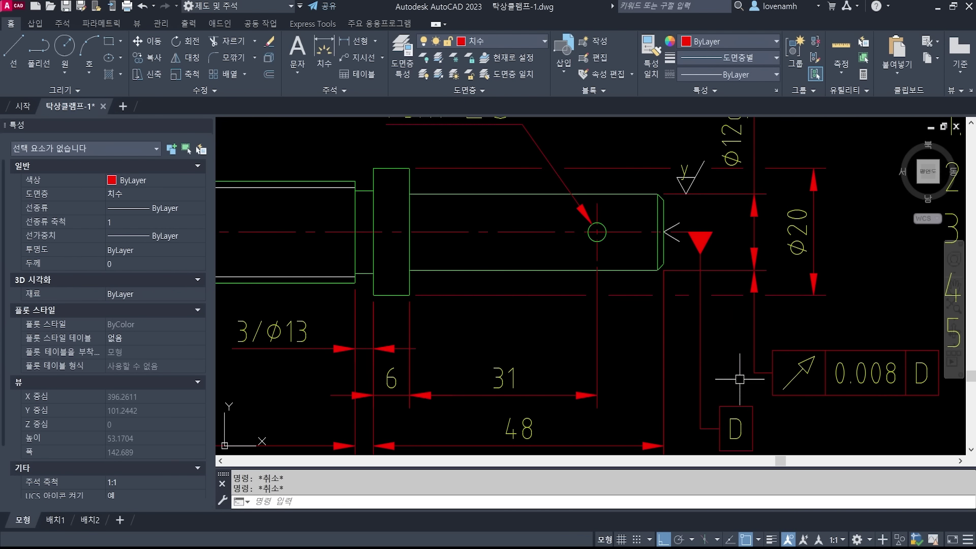
middle_click_drag(762, 301, 709, 352)
type("e")
key("Return")
left_click(772, 366)
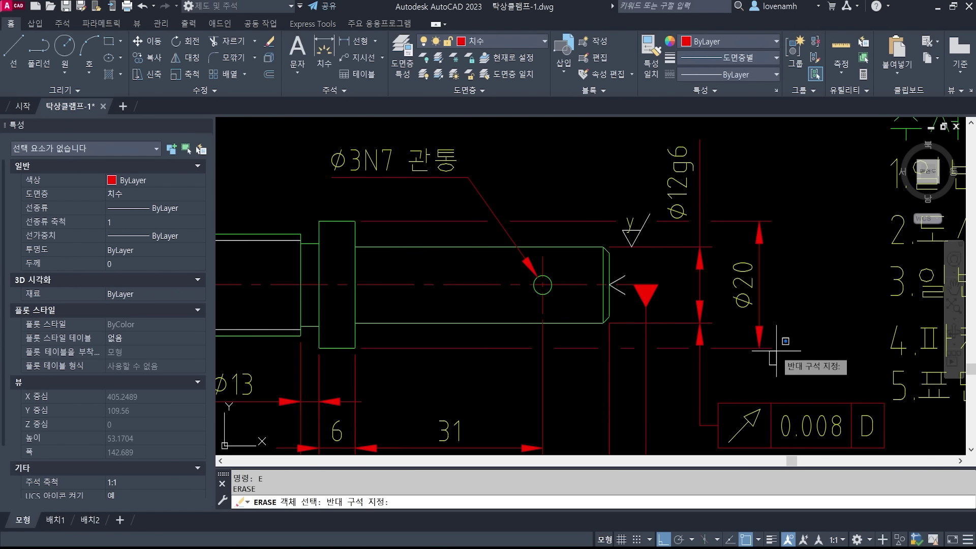
key("Escape")
key("Escape")
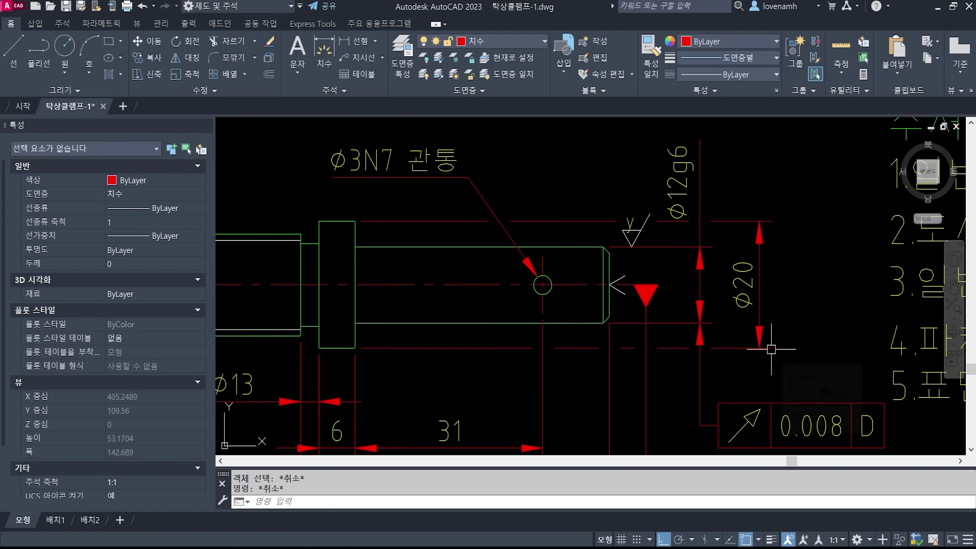
Erase the datum D symbol with its leader and filled triangle at the shaft's Ø12 end.
middle_click_drag(698, 393, 684, 313)
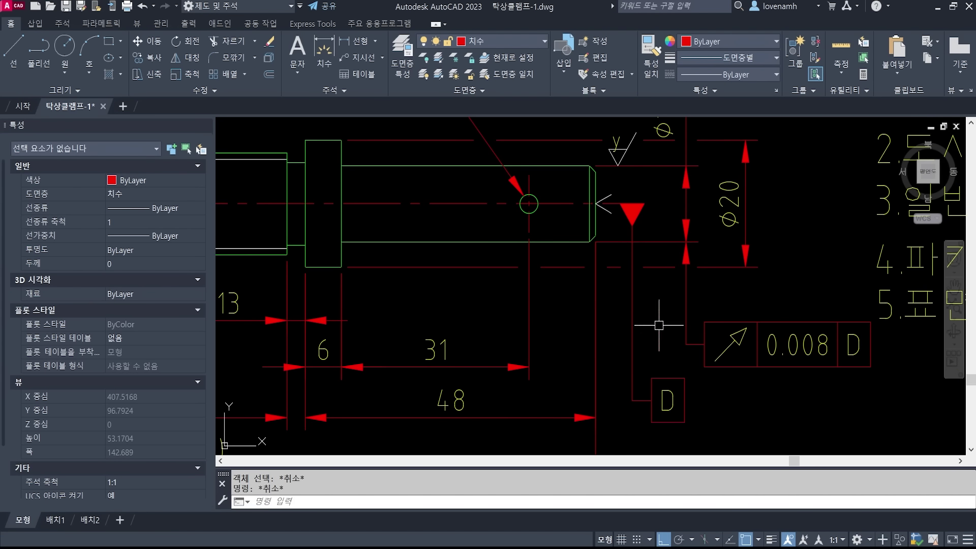
middle_click_drag(556, 285, 586, 343)
middle_click_drag(729, 391, 712, 341)
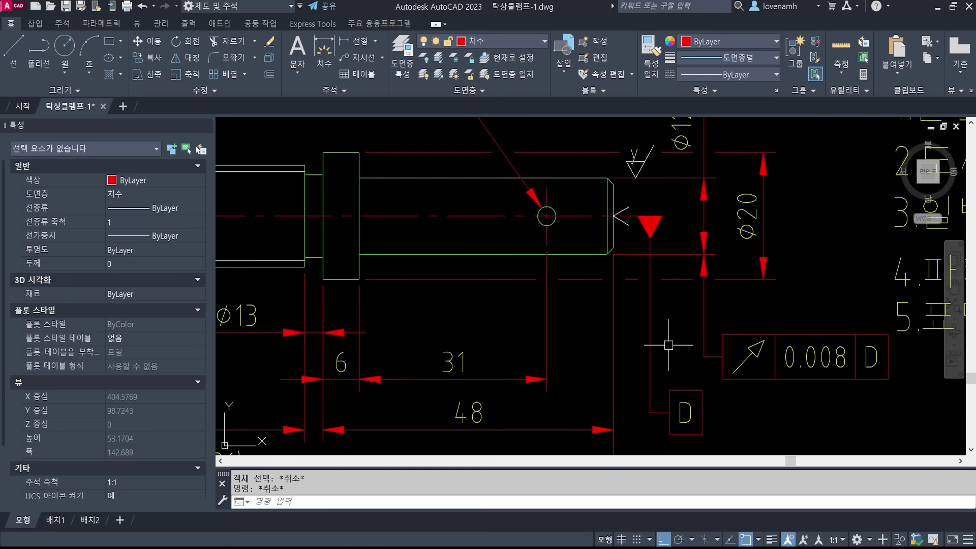
type("e")
key("Return")
left_click(694, 370)
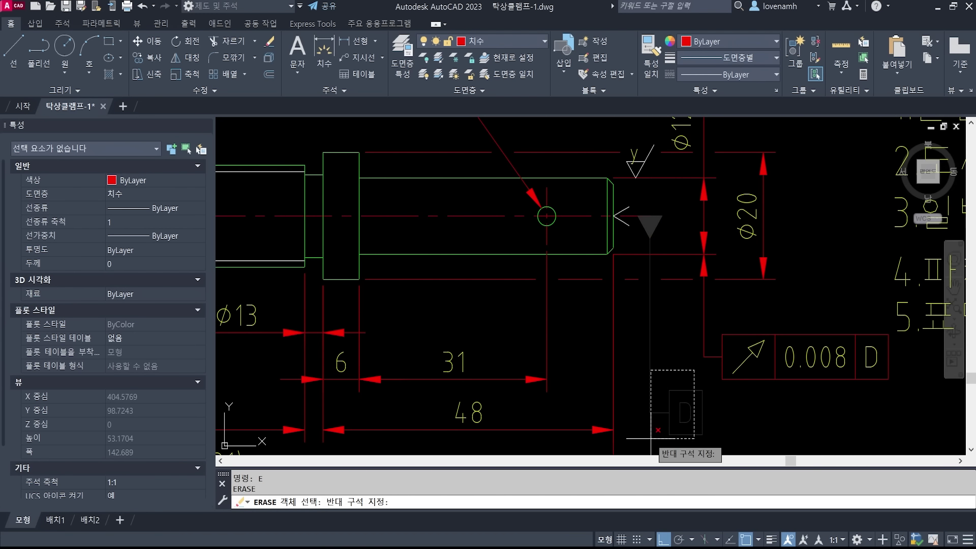
left_click(651, 439)
key("Return")
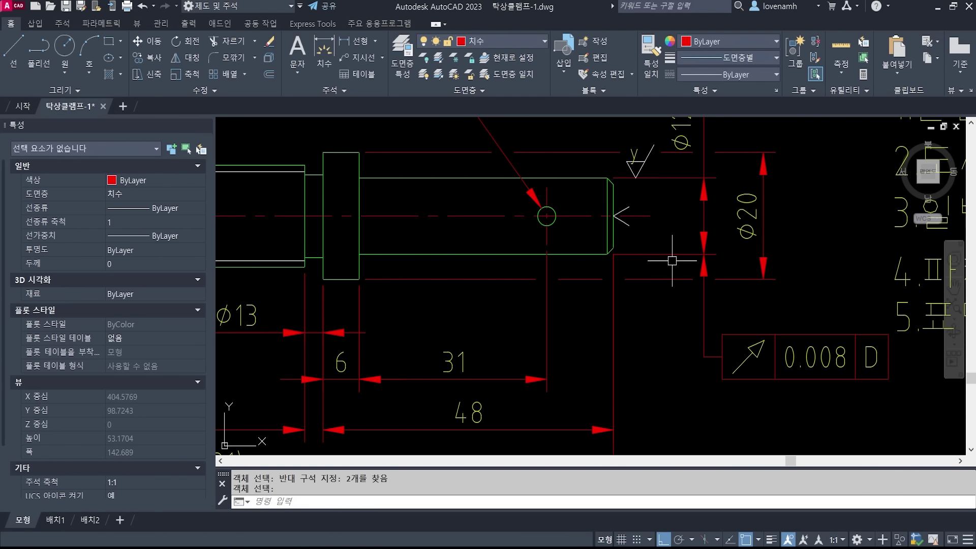
Configure the quick leader settings with tolerance annotation and the filled datum triangle arrowhead (데이텀 삼각형 채우기).
type("le")
key("Return")
type("s")
key("Return")
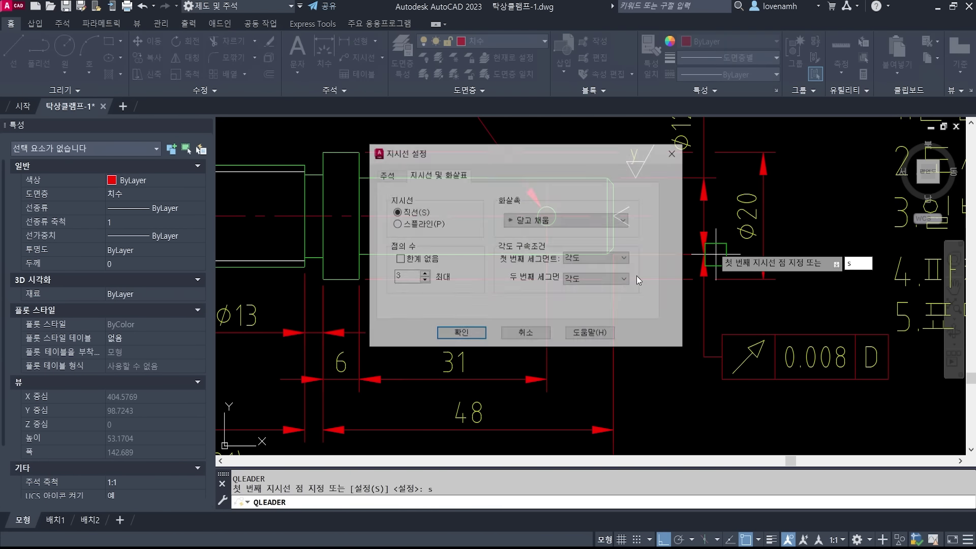
left_click(386, 174)
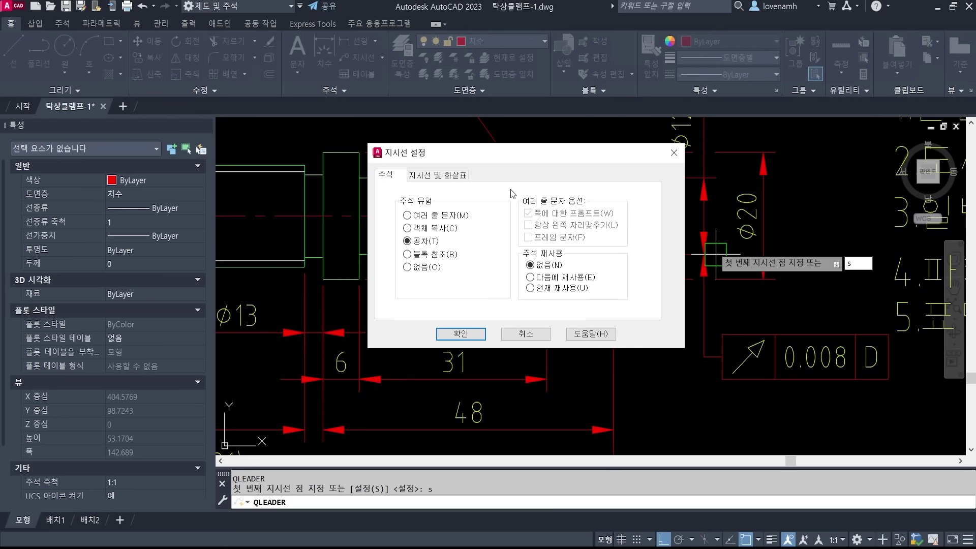
left_click(409, 218)
left_click(408, 241)
left_click(437, 175)
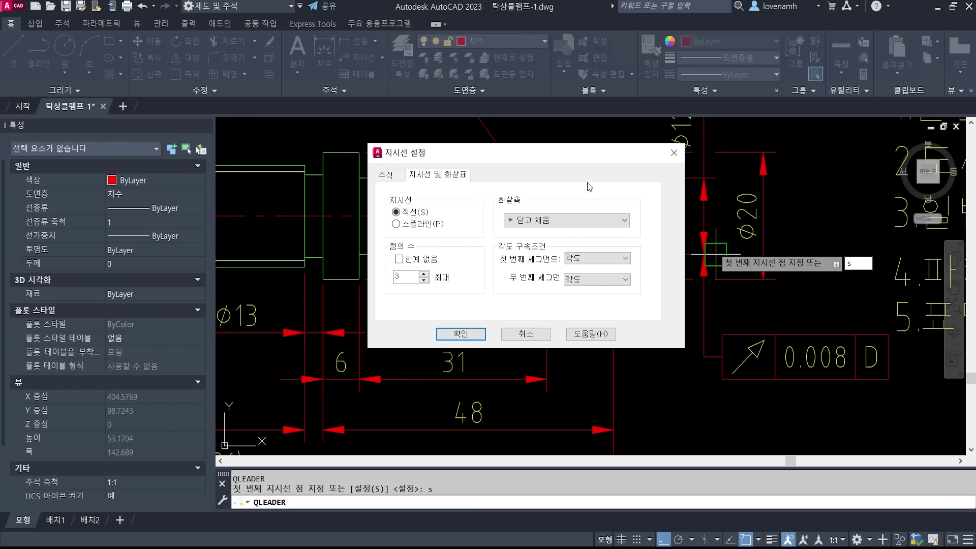
left_click(575, 221)
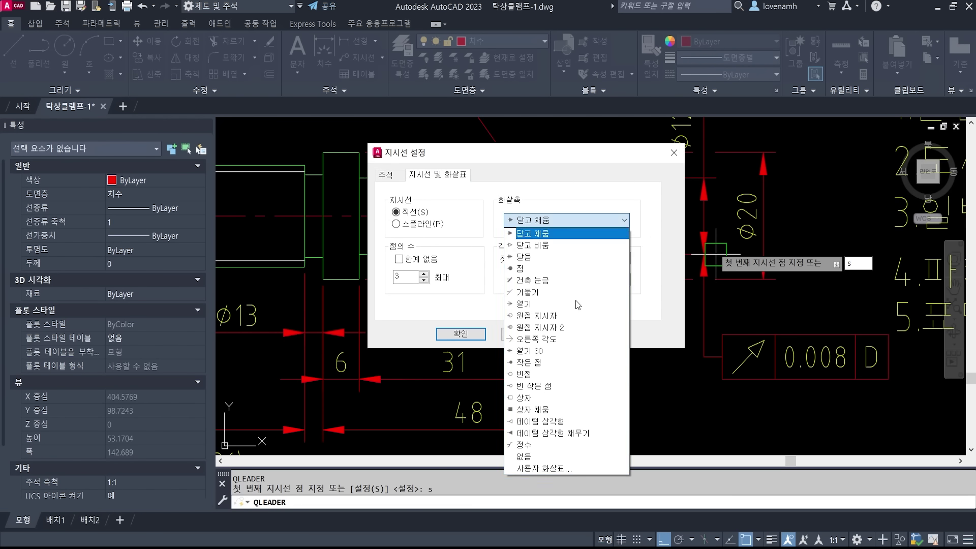
left_click(542, 437)
left_click(461, 333)
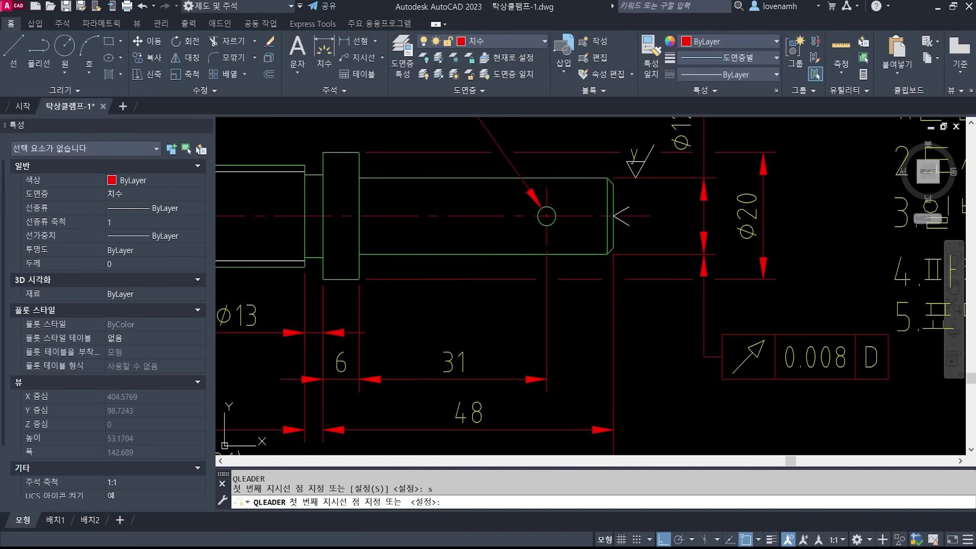
Place a datum D leader running down from the centerline end beyond the Ø12 shaft end, with its frame below.
left_click(646, 228)
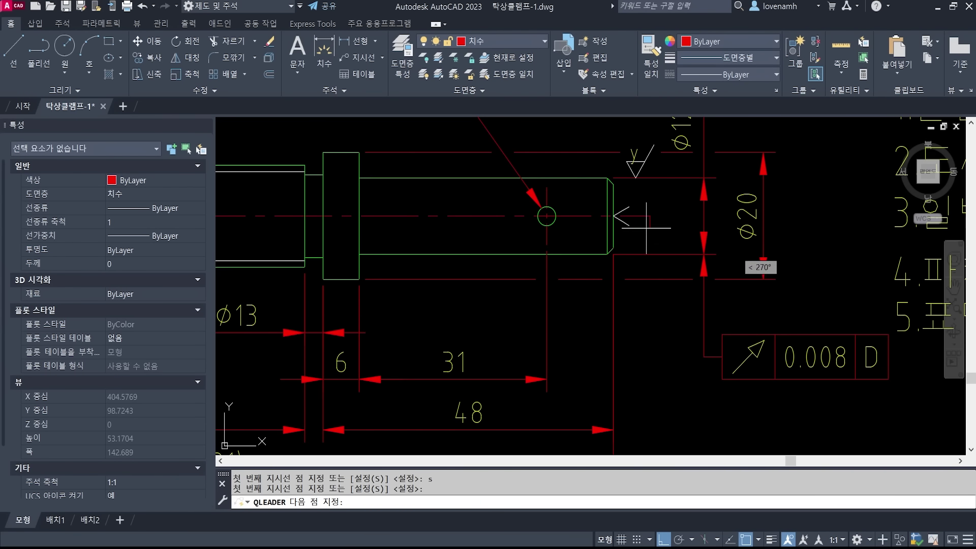
left_click(651, 430)
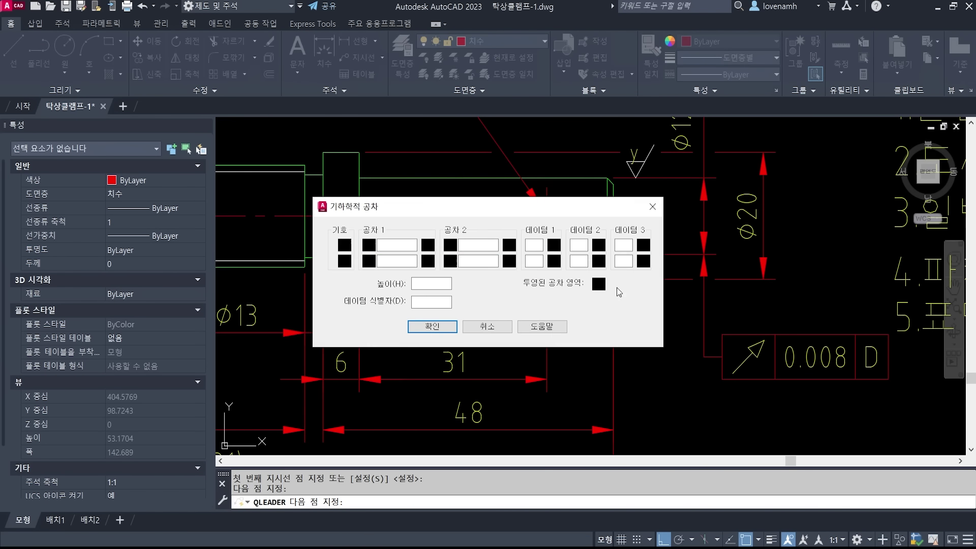
left_click(430, 328)
key("Escape")
key("Escape")
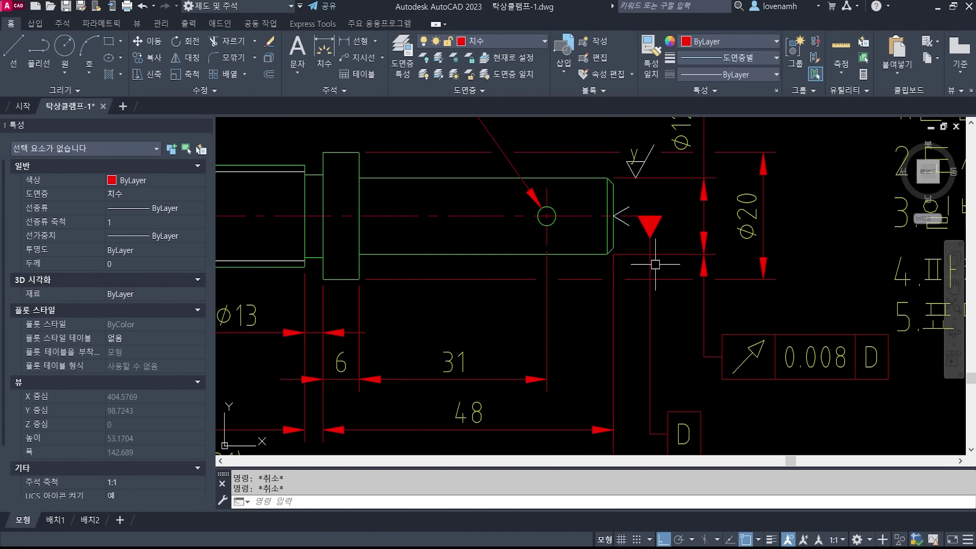
Erase the circular runout tolerance frame and its leader below the Ø12g6 dimension.
middle_click_drag(781, 351, 649, 308)
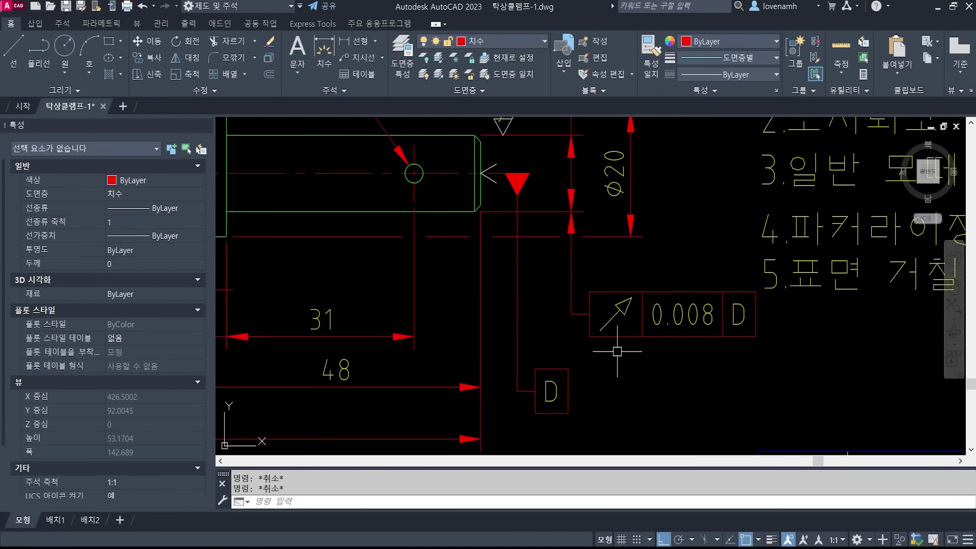
type("e")
key("Return")
left_click(635, 351)
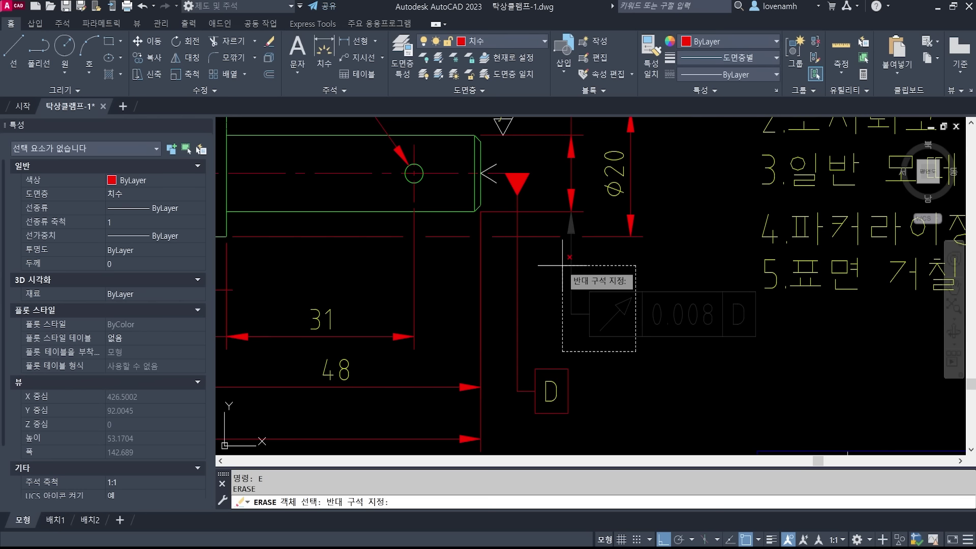
left_click(562, 265)
key("Return")
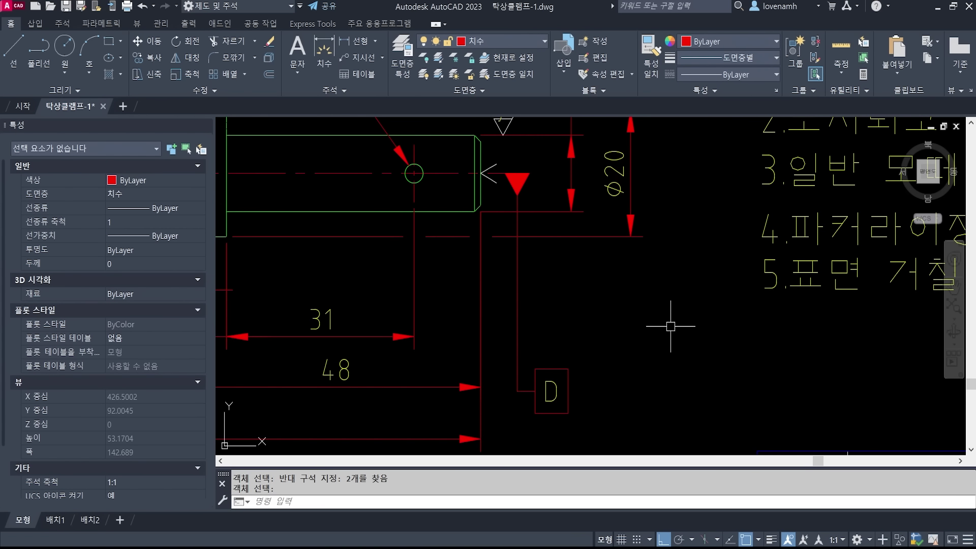
Set the quick leader arrowhead to closed filled (닫고 채움) in the leader settings.
type("le")
key("Return")
type("s")
key("Return")
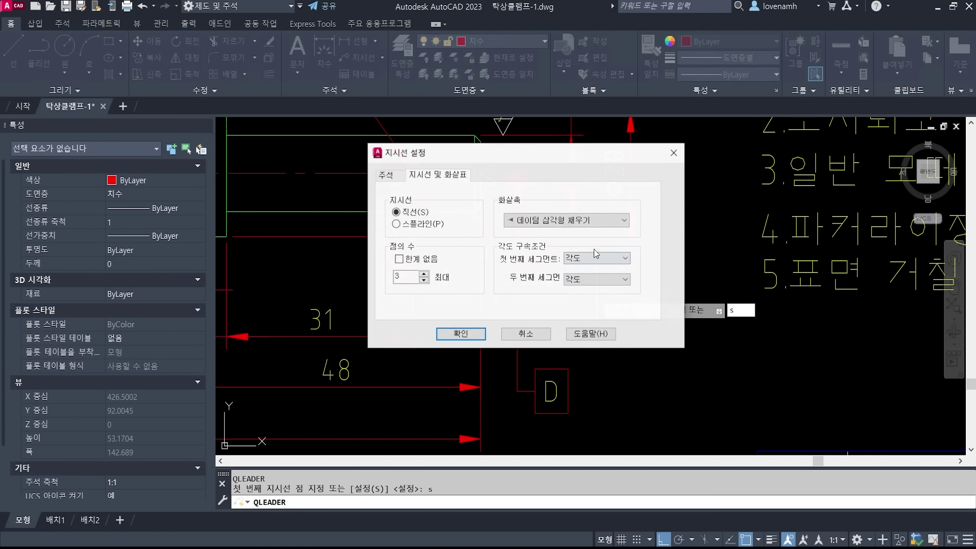
left_click(561, 220)
left_click(528, 231)
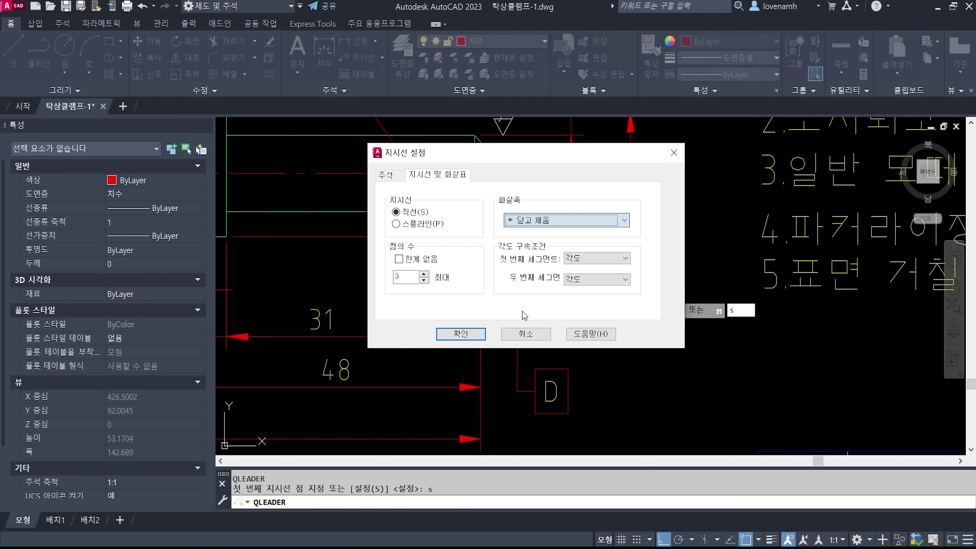
left_click(460, 333)
Attach a circular runout tolerance of 0.008 referring to datum D to the lower end of the Ø12g6 dimension.
left_click(571, 212)
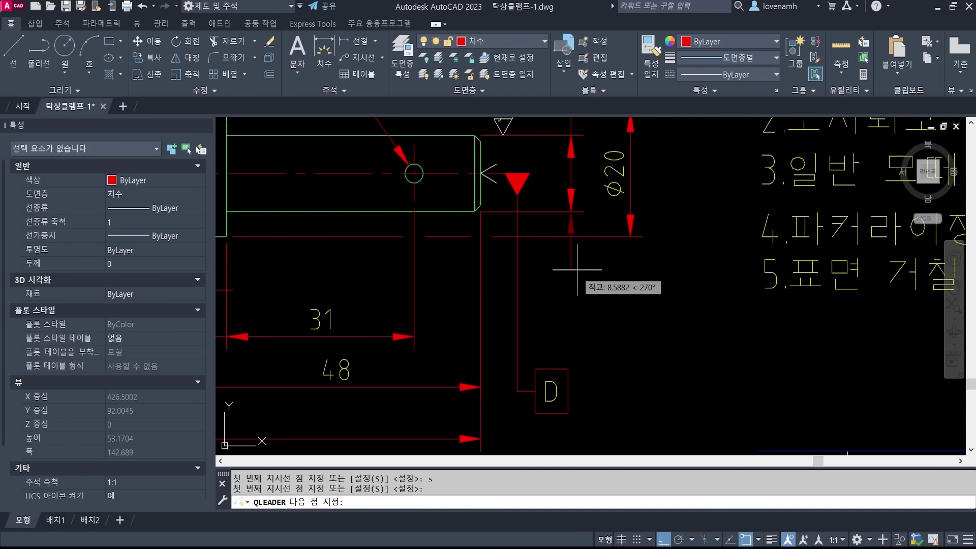
left_click(574, 317)
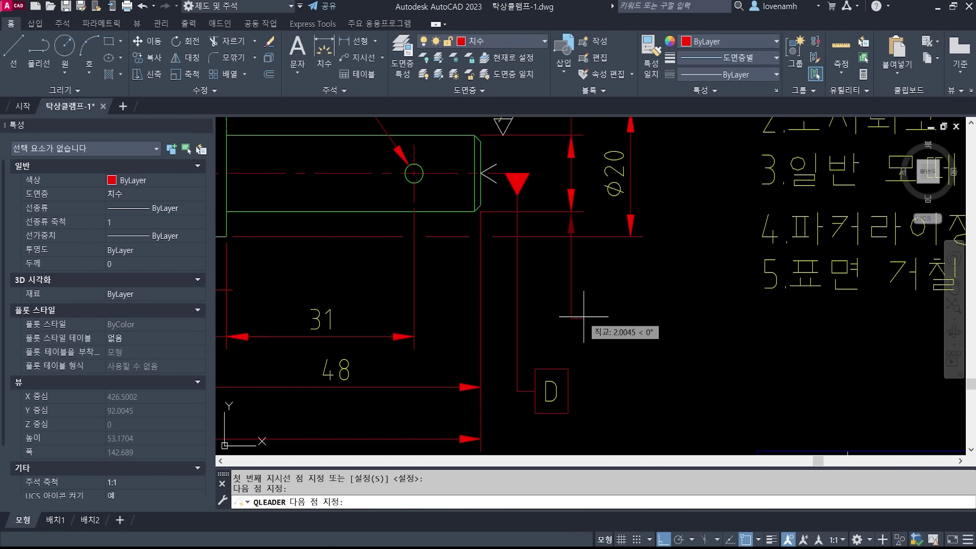
left_click(584, 316)
left_click(345, 246)
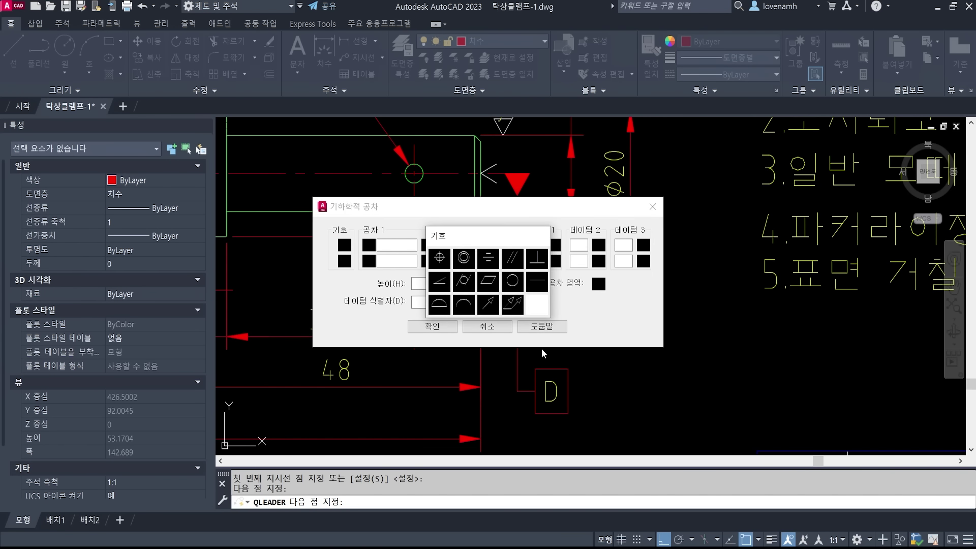
left_click(489, 304)
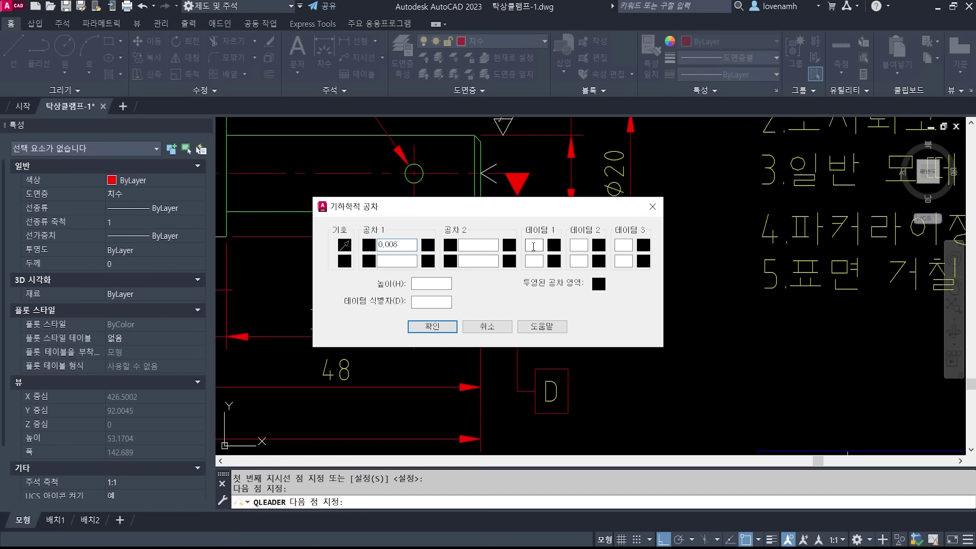
left_click(447, 326)
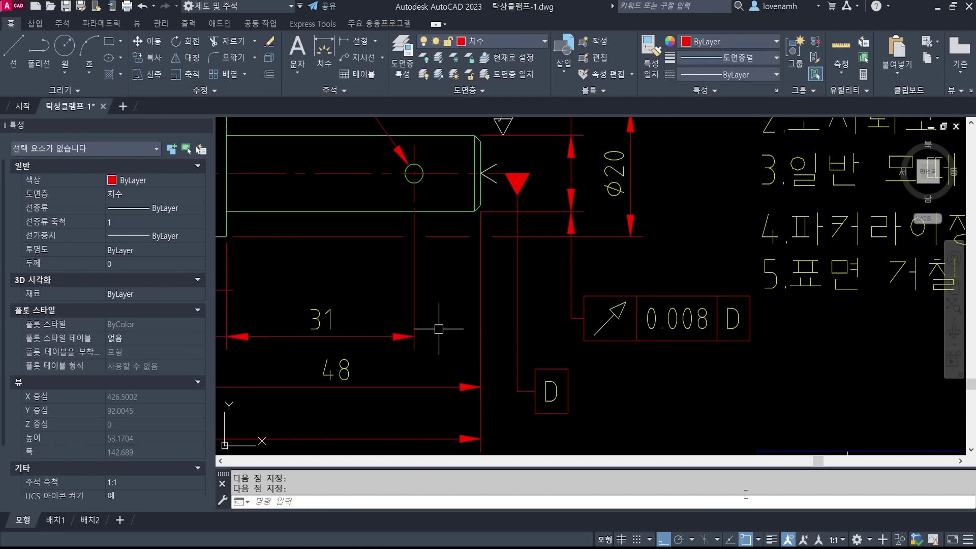
Erase the horizontal dimension between the collar's right face and the Ø3 pin hole's center.
scroll(701, 299, "down", 1)
mouse_move(440, 325)
middle_mouse_down()
mouse_move(533, 364)
mouse_move(665, 339)
middle_mouse_up()
type("e")
key("Return")
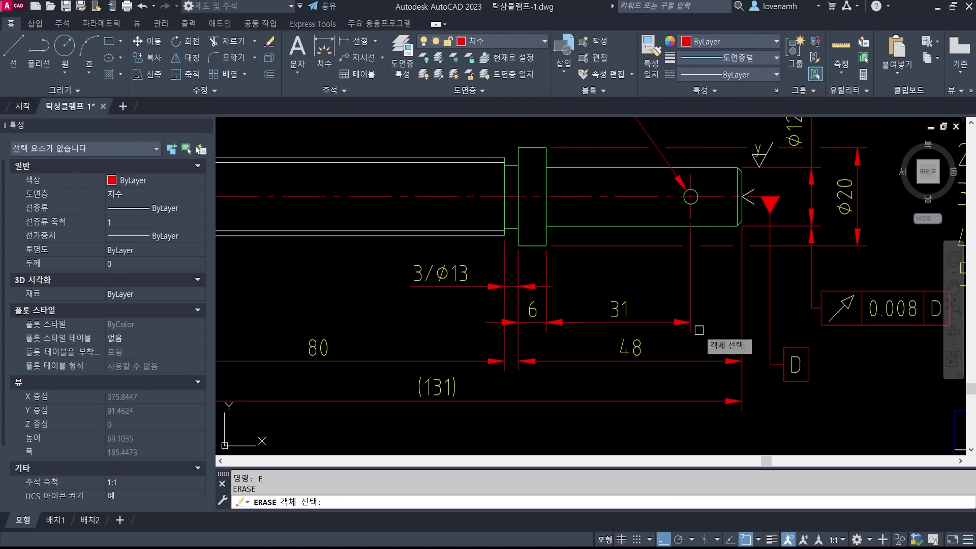
key("Escape")
scroll(686, 321, "up", 1)
type("e")
key("Return")
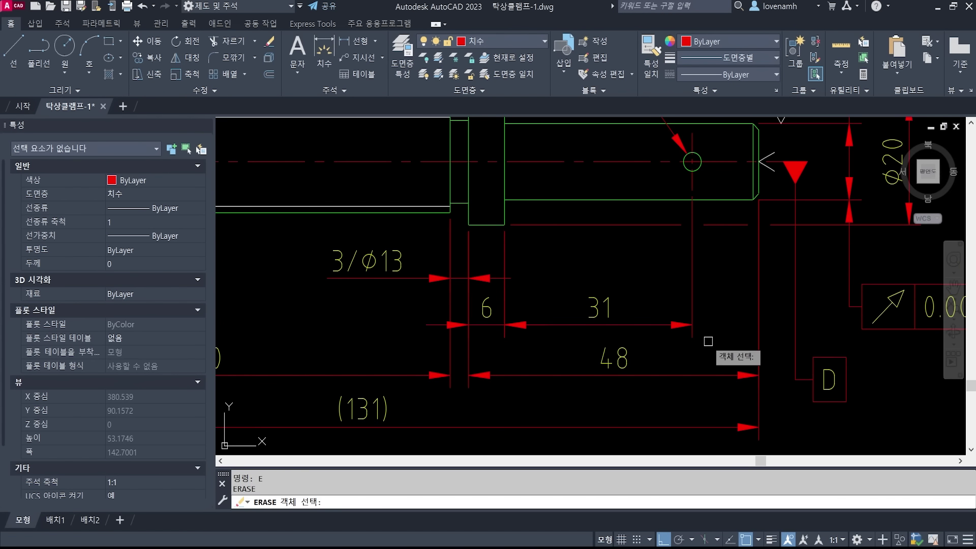
left_click(707, 341)
left_click(666, 310)
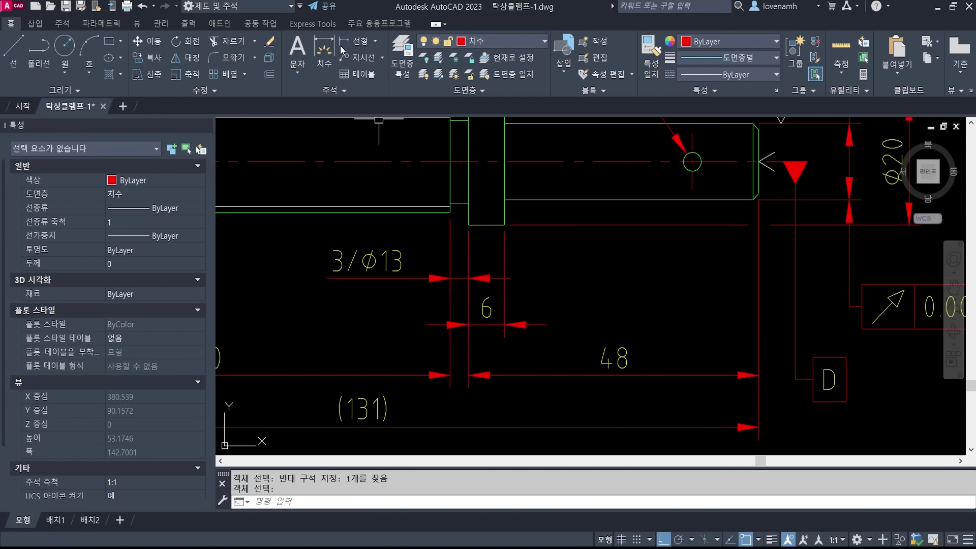
Add a linear dimension from the collar's right face to the pin hole's center, in line with the collar width dimension.
left_click(356, 41)
left_click(505, 224)
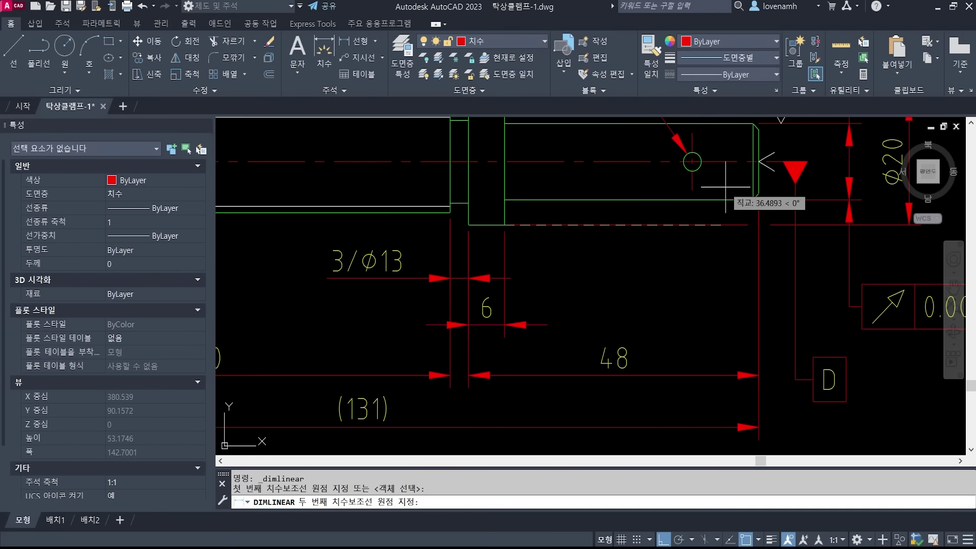
left_click(692, 191)
left_click(542, 325)
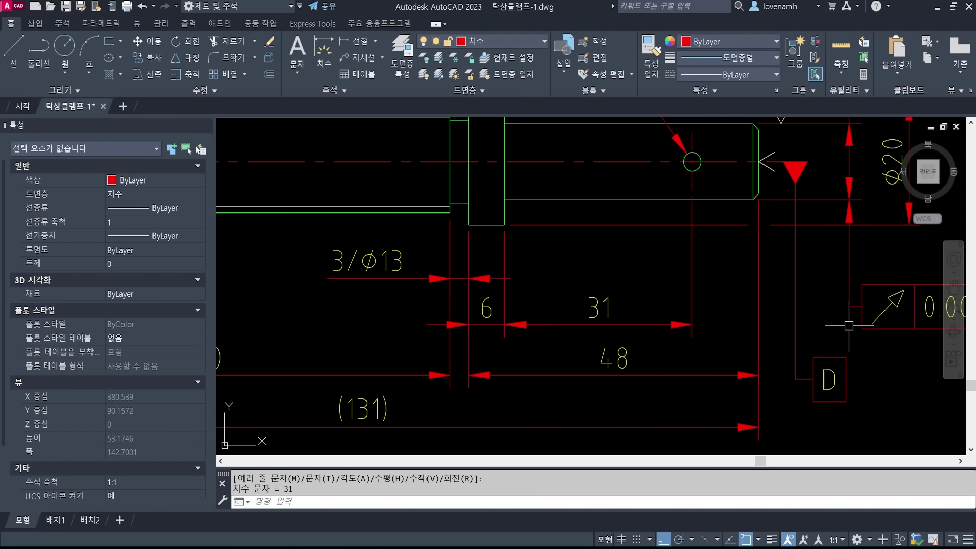
Erase the horizontal dimension from the collar's left face to the Ø12 shaft end.
middle_click_drag(845, 322, 705, 310)
mouse_move(606, 354)
middle_mouse_down()
mouse_move(599, 349)
mouse_move(797, 307)
middle_mouse_up()
type("e")
key("space")
middle_click_drag(725, 331, 665, 381)
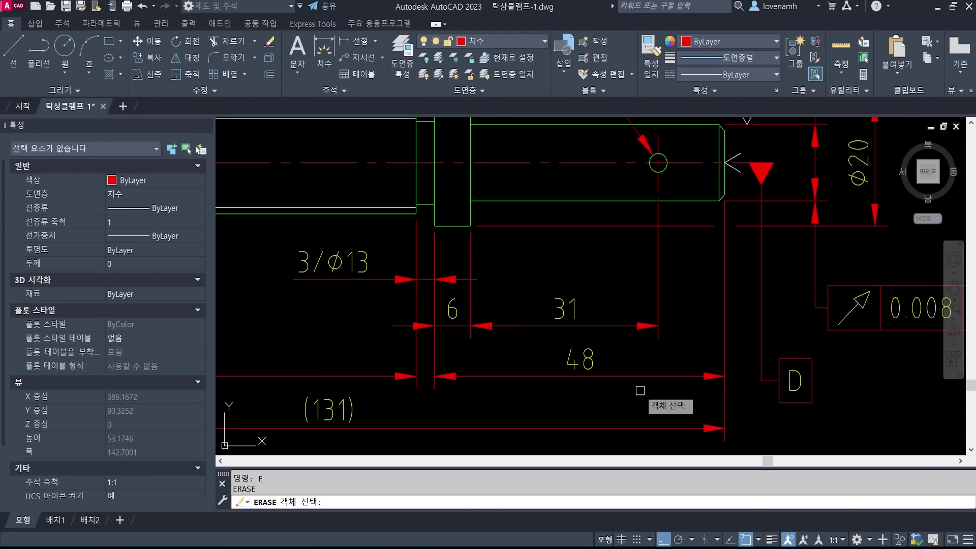
left_click(640, 390)
left_click(593, 366)
key("space")
Add a linear dimension from the collar's left face to the Ø12 shaft end, below the pin hole dimension.
type("dl")
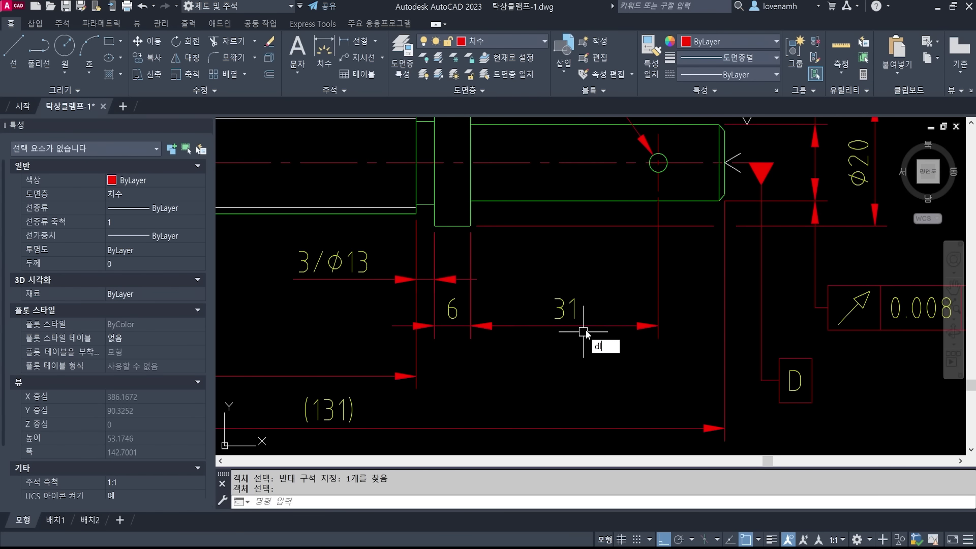
type("i")
key("space")
left_click(470, 225)
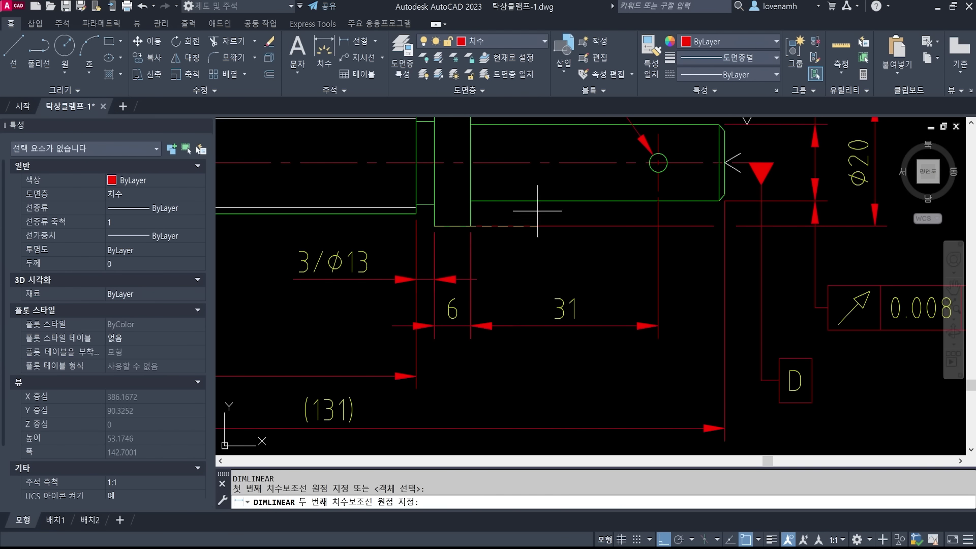
left_click(727, 194)
left_click(536, 375)
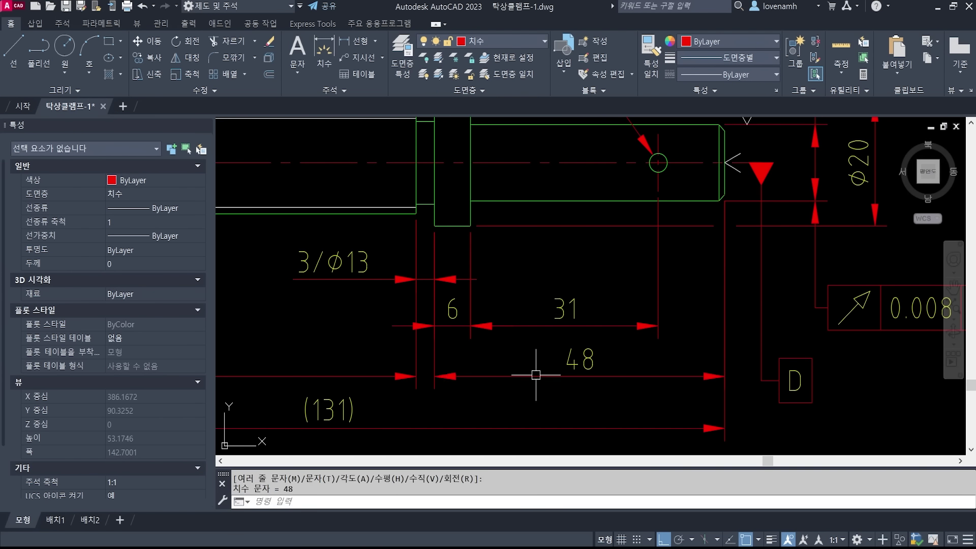
Erase the bracketed overall length dimension beneath the shaft.
middle_click_drag(764, 395, 759, 407)
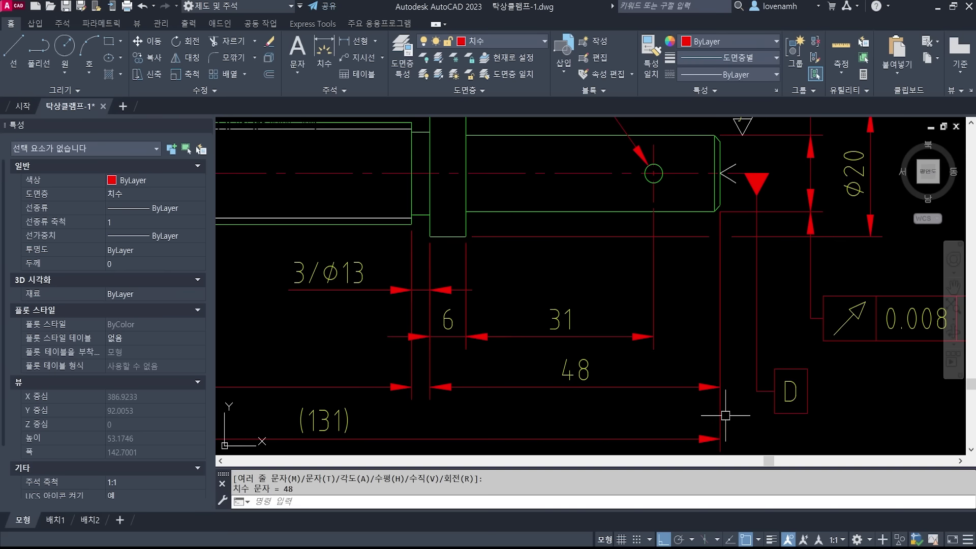
scroll(832, 344, "down", 3)
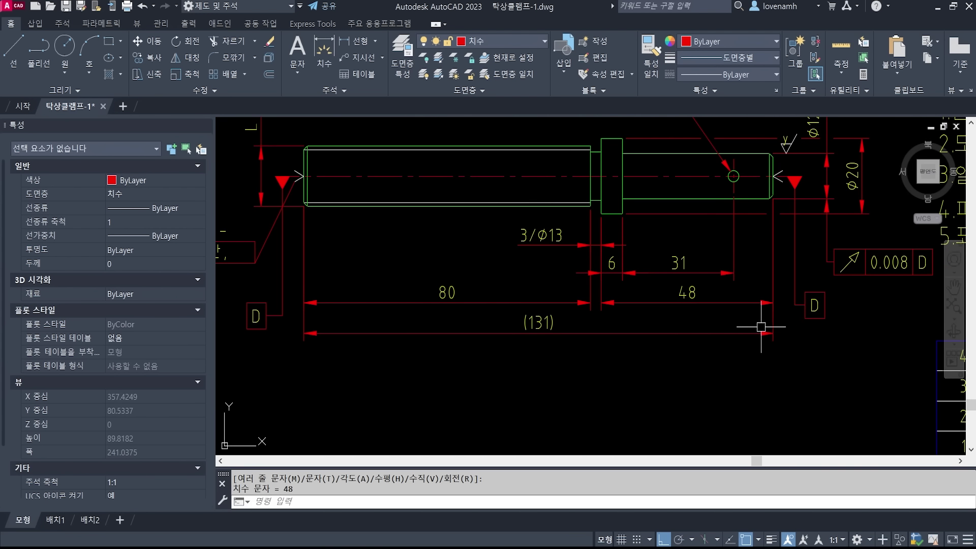
type("e")
key("space")
key("space")
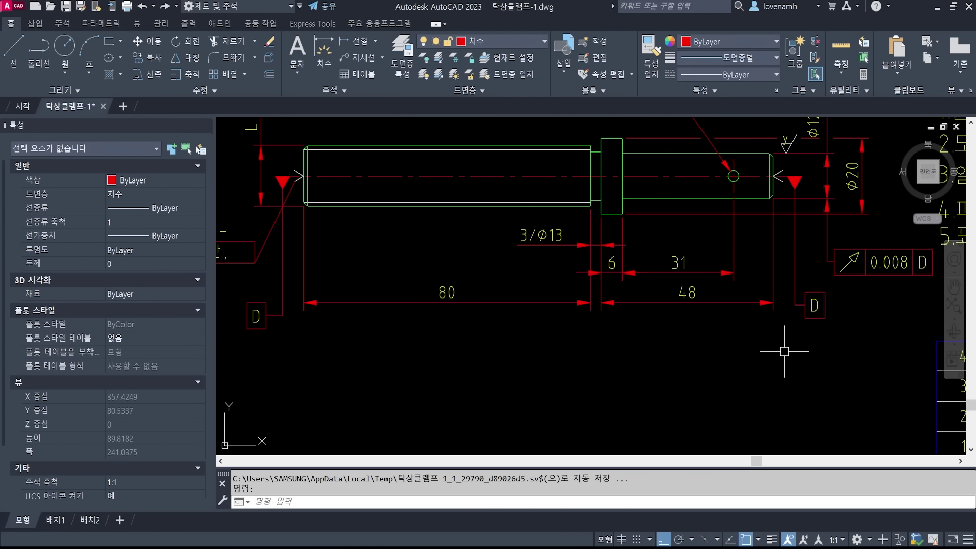
key("Escape")
key("Escape")
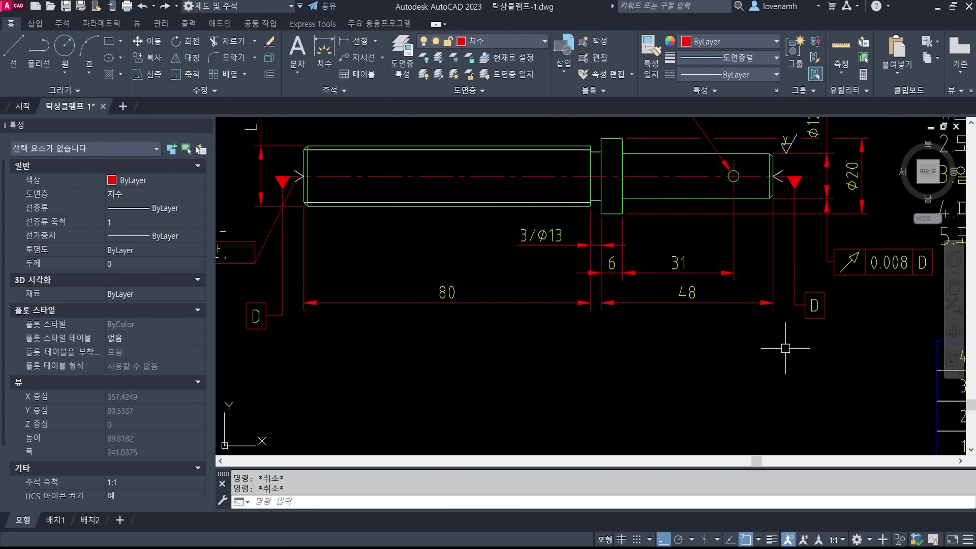
Add an overall linear dimension from the threaded end to the Ø12 end, below the 80 and 48 dimensions.
type("dli")
key("space")
left_click(304, 204)
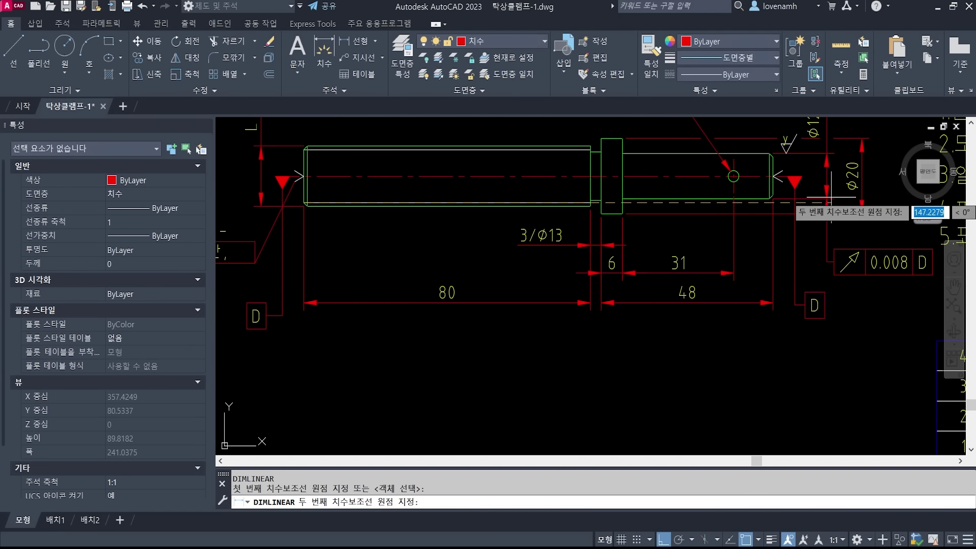
left_click(772, 198)
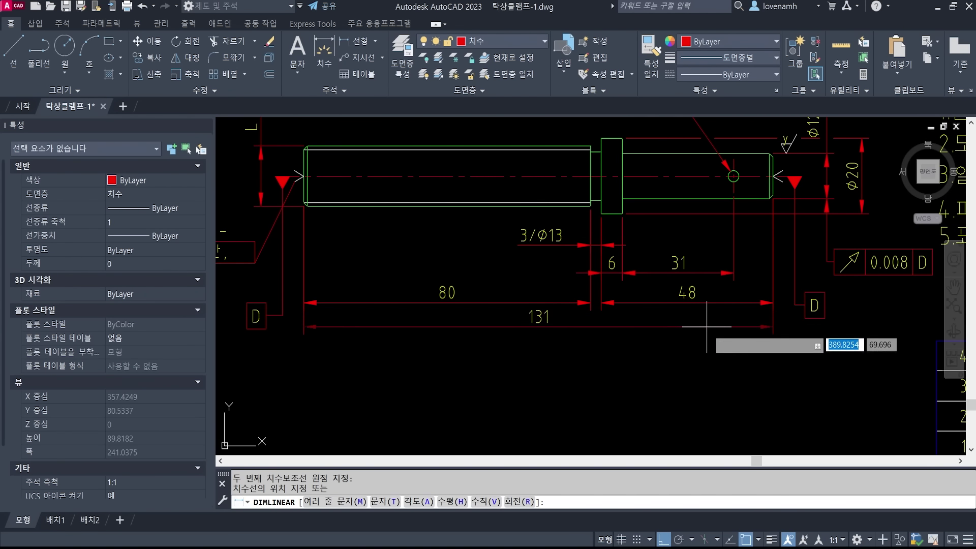
left_click(732, 338)
Put the 131 overall length dimension text in parentheses so it reads (131).
middle_click_drag(807, 220, 791, 256)
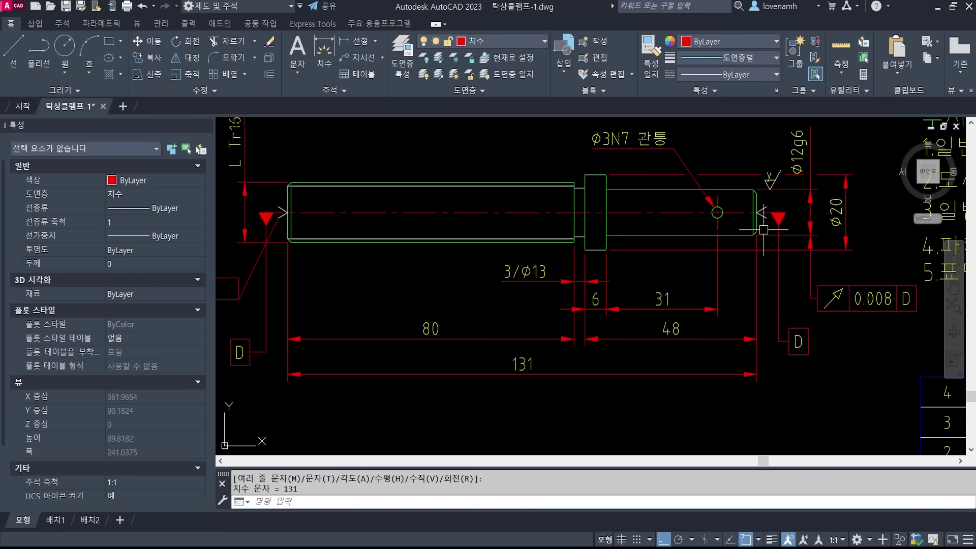
type("ed")
key("Return")
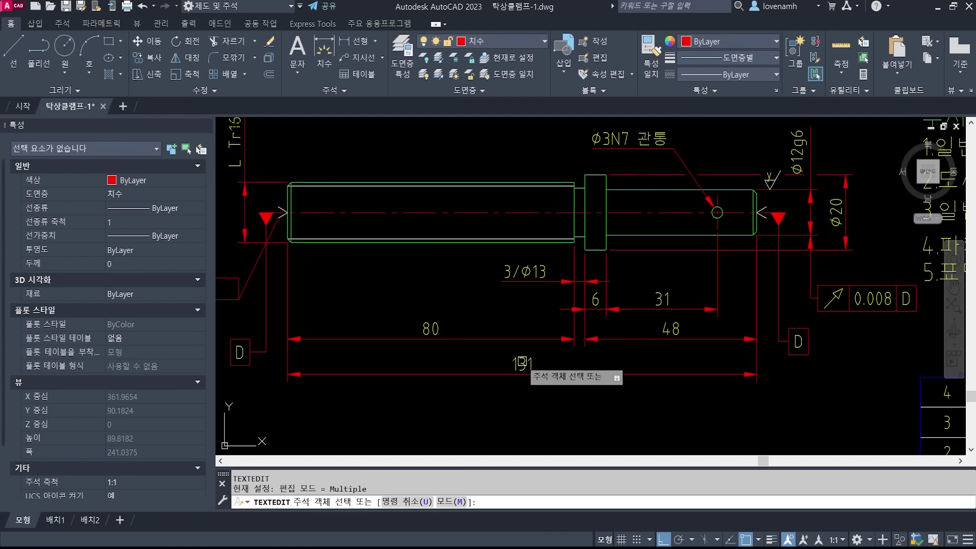
left_click(523, 364)
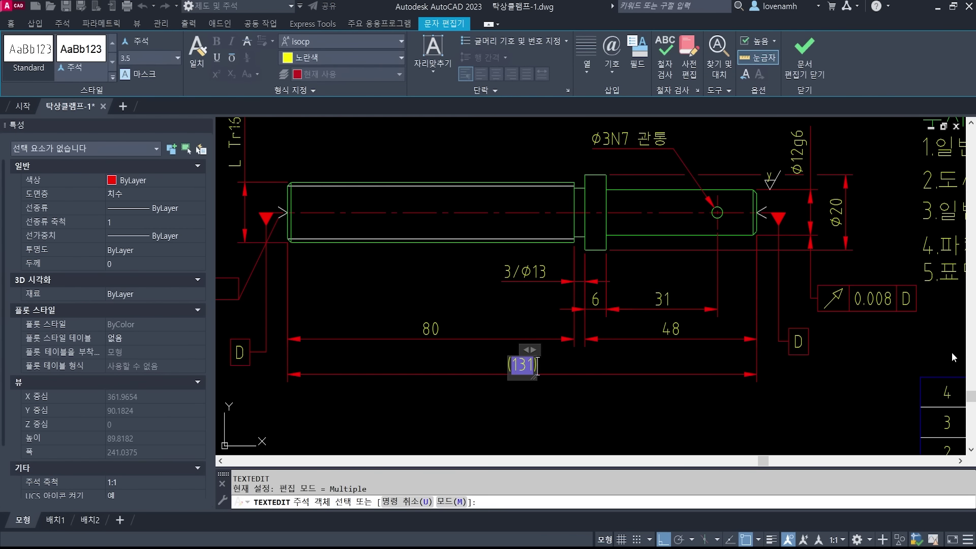
key("Escape")
key("Escape")
key("Escape")
middle_click_drag(761, 290, 735, 308)
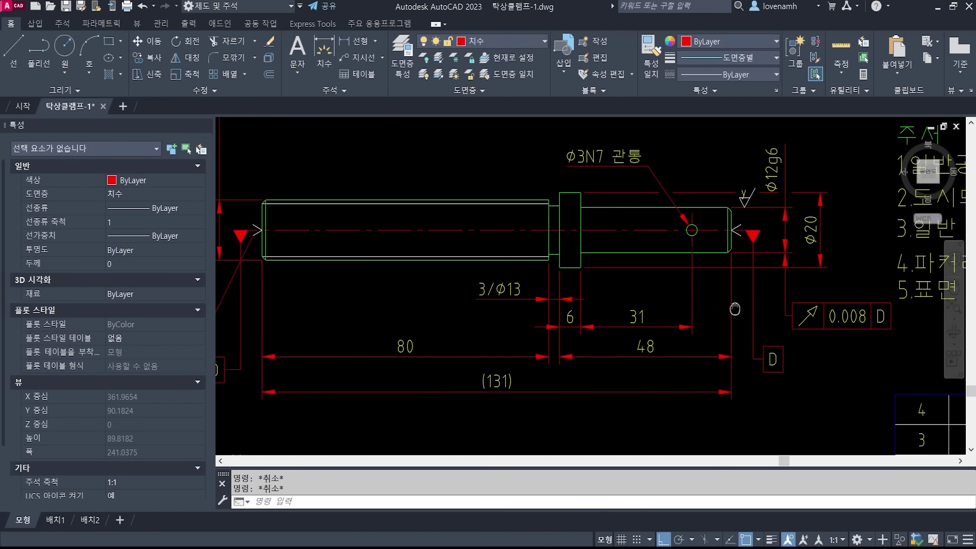
Open the pin hole's Ø3N7 관통 leader note for editing and copy its full text.
scroll(747, 164, "up", 3)
middle_click_drag(685, 263, 696, 334)
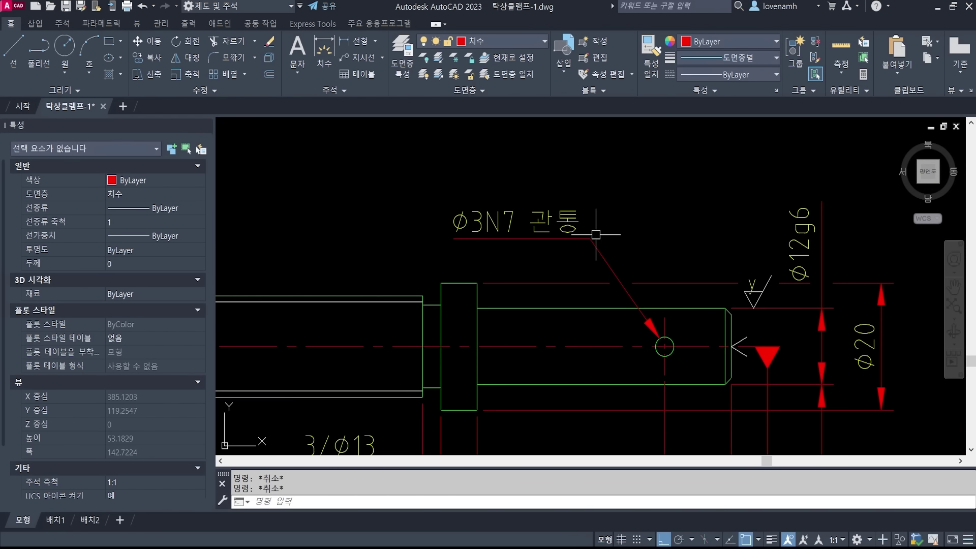
key("Delete")
key("Escape")
type("ed")
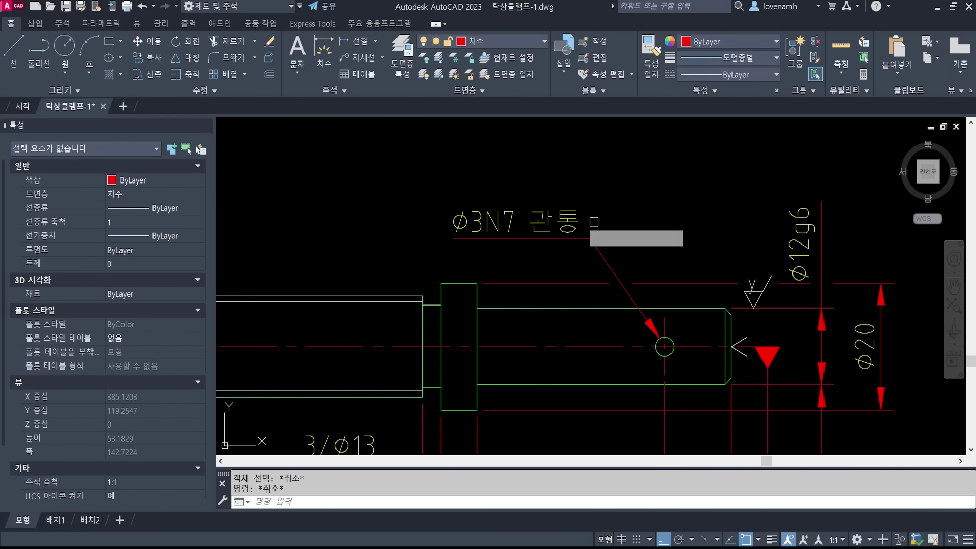
key("space")
left_click(562, 222)
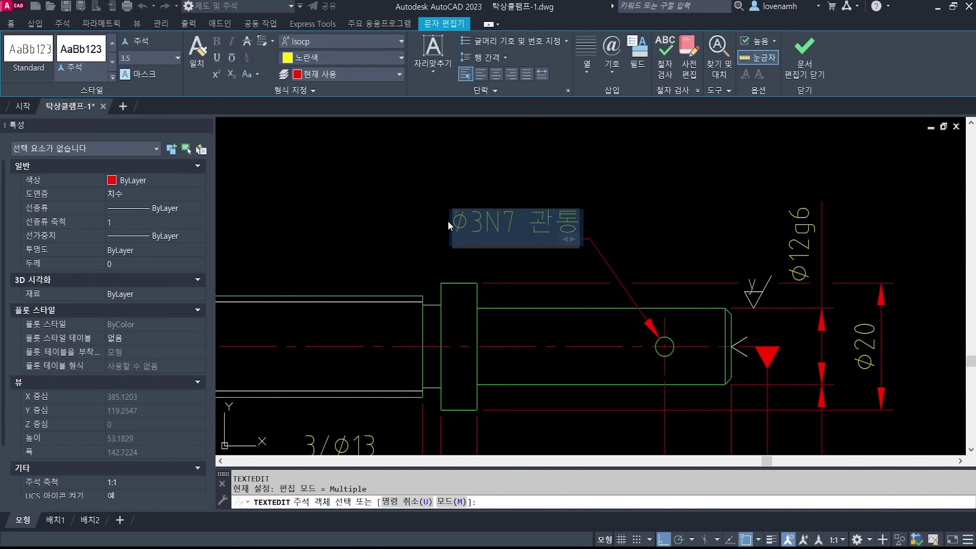
key("Escape")
key("Escape")
key("Escape")
key("Escape")
Erase the Ø3N7 관통 leader and its note at the pin hole.
type("e")
key("space")
left_click(632, 251)
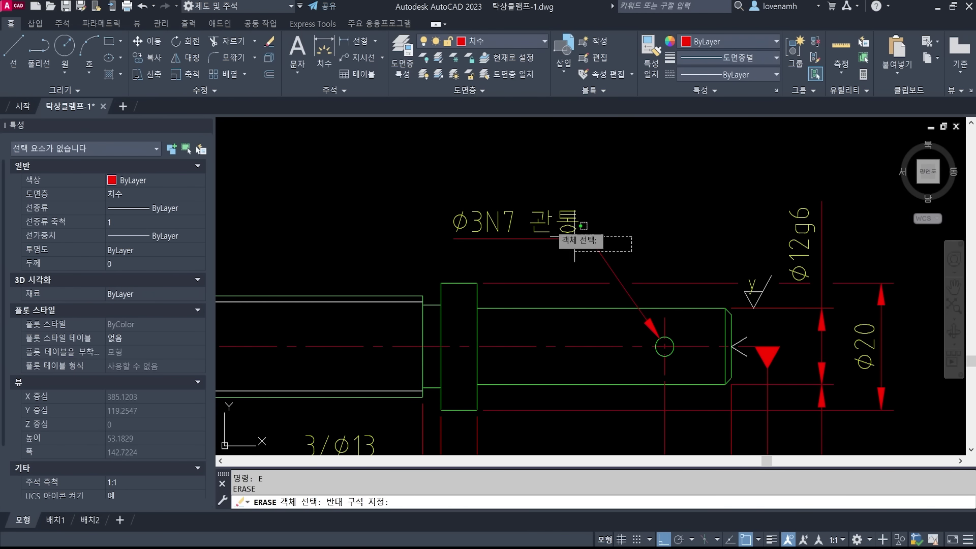
left_click(574, 237)
key("space")
Try to draw a quick leader from the pin hole's edge with a slanted segment and a short horizontal landing above the shaft.
key("space")
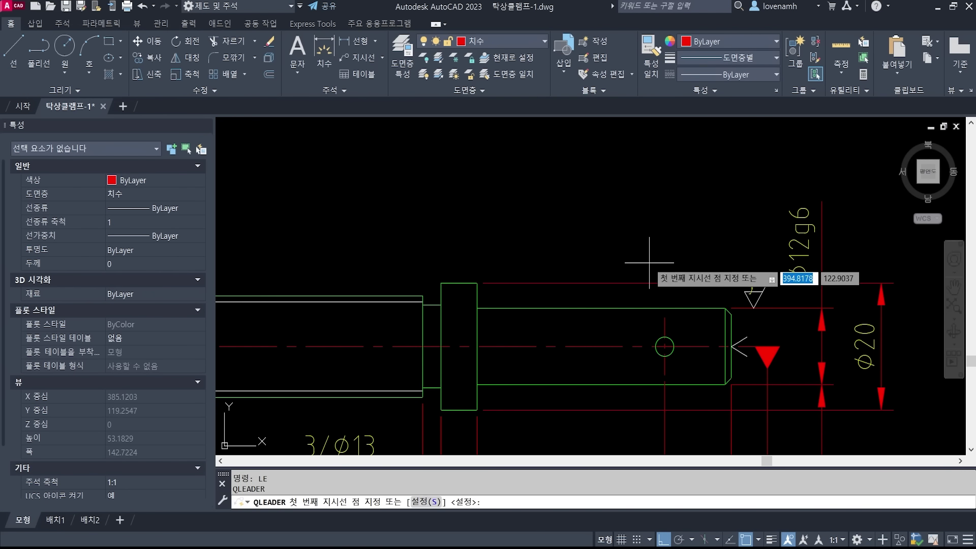
right_click(649, 263, "shift")
key("r")
left_click(657, 340)
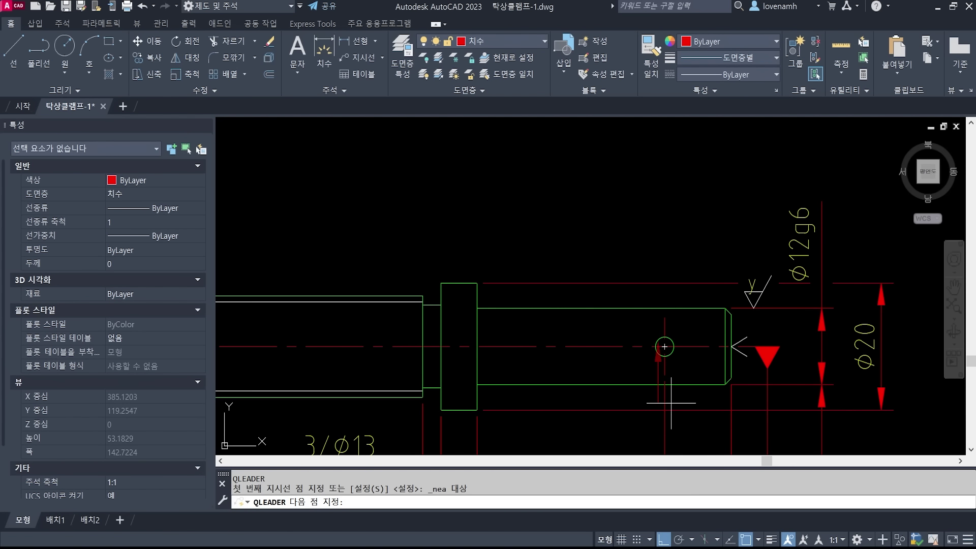
left_click(587, 235)
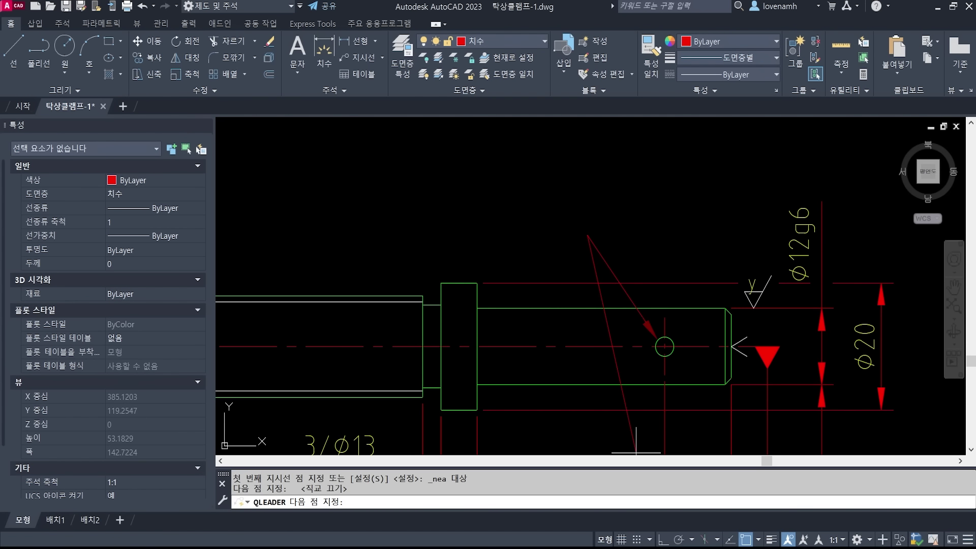
key("F8")
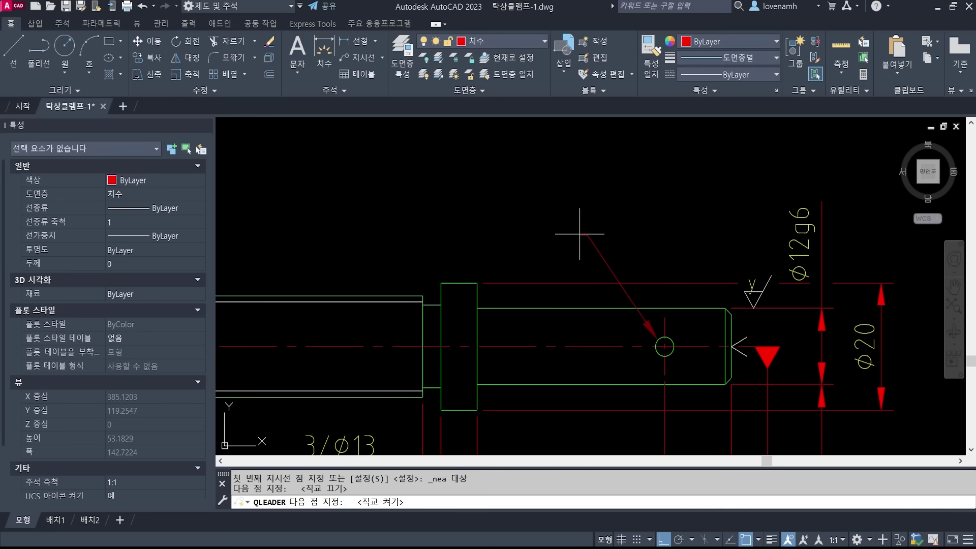
key("Return")
key("Escape")
key("Escape")
key("Escape")
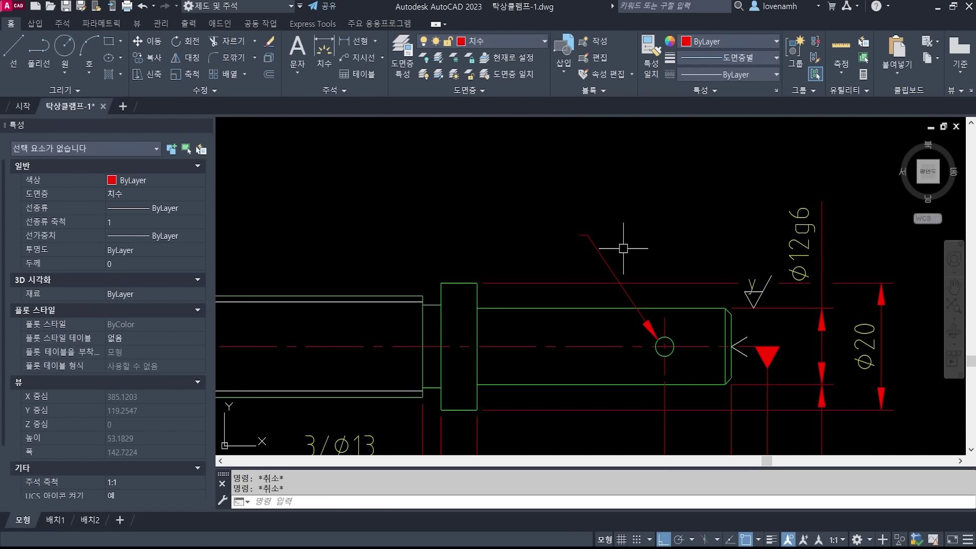
Erase the leader without text at the pin hole.
type("e")
key("space")
left_click(617, 250)
left_click(560, 199)
key("space")
Start a new quick leader and set its annotation type to multiline text (여러 줄 문자).
type("le")
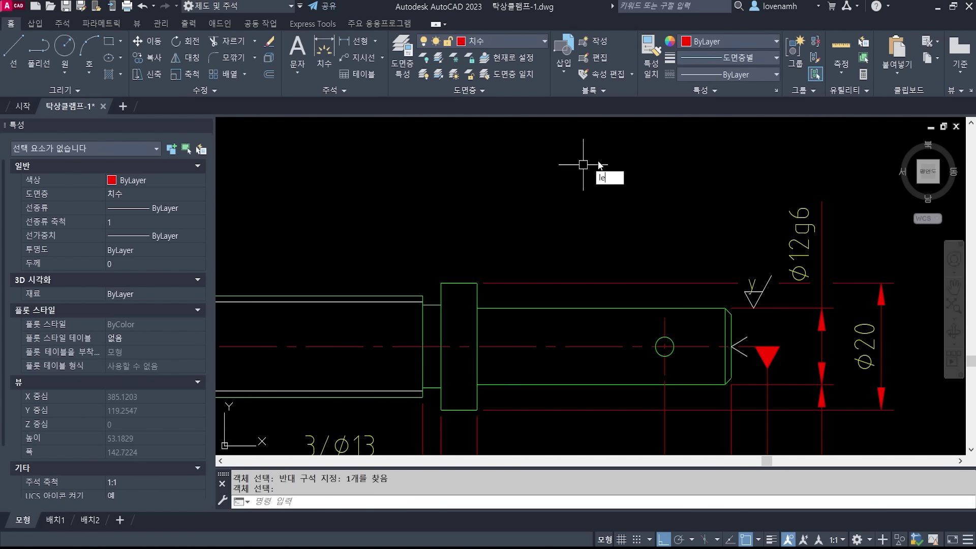
key("Return")
type("s")
key("Return")
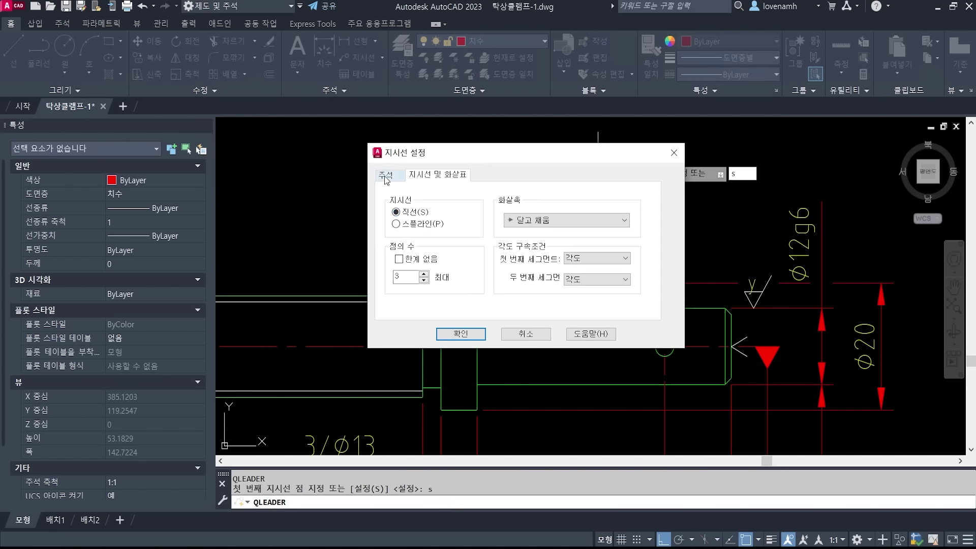
left_click(387, 176)
left_click(408, 216)
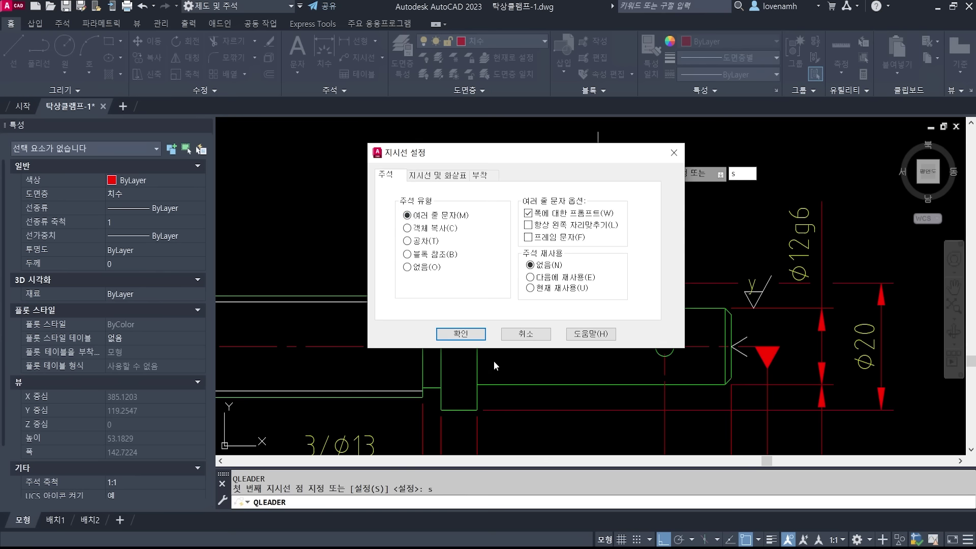
left_click(463, 334)
Draw the leader from the pin hole's edge to a horizontal landing above the shaft, with the note Ø3N7 관통.
type("nea")
key("Return")
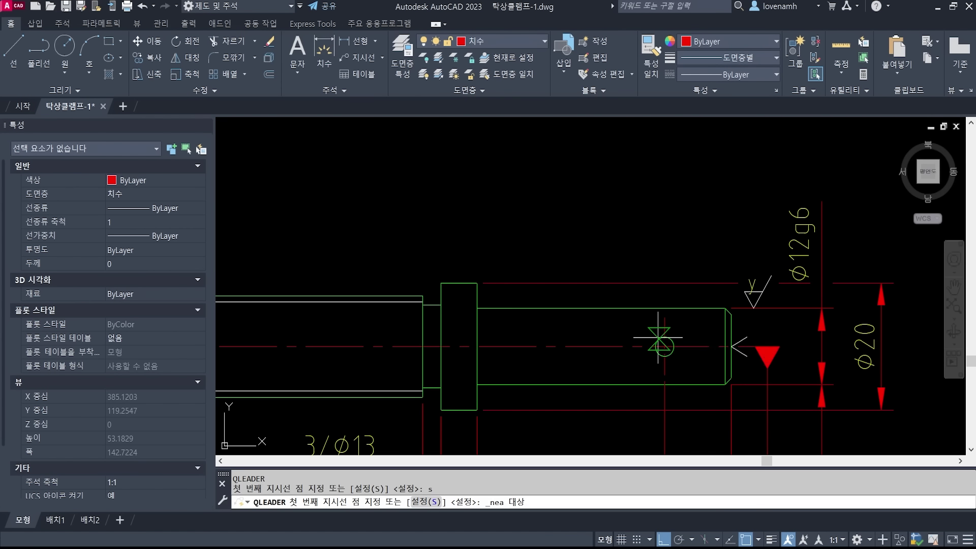
left_click(659, 337)
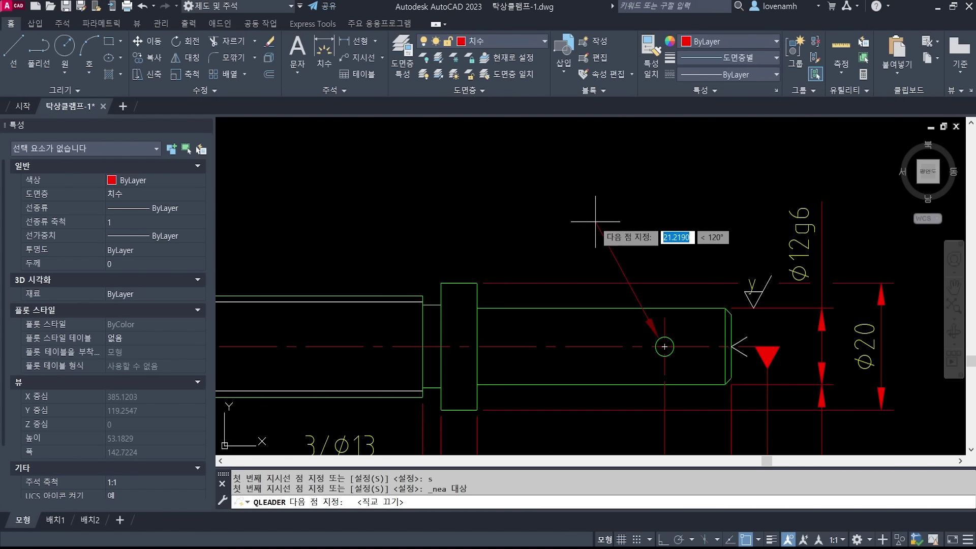
key("F8")
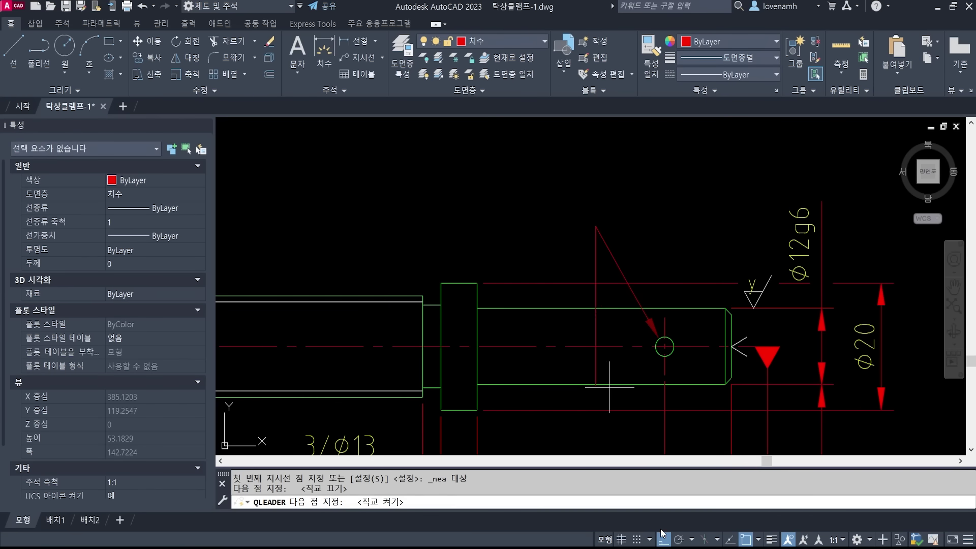
left_click(587, 230)
key("Return")
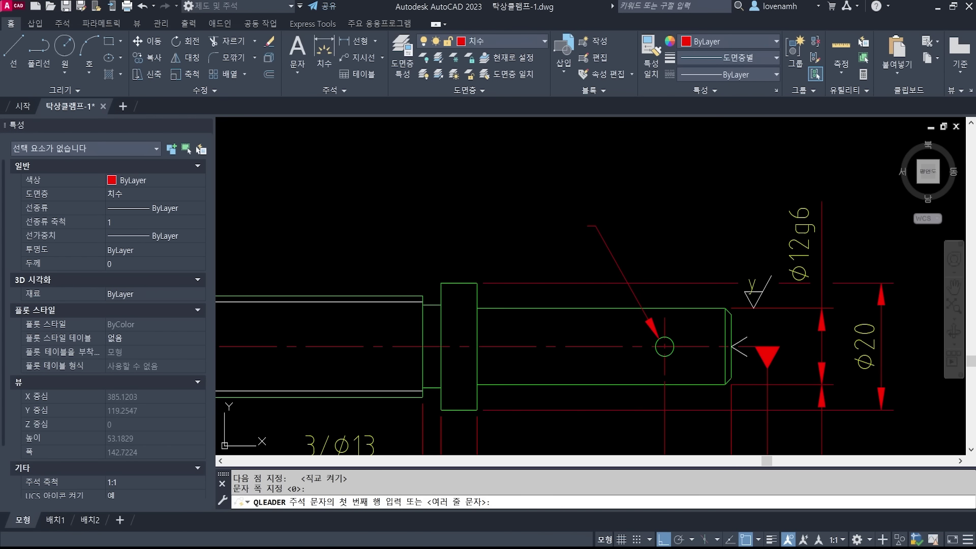
key("Return")
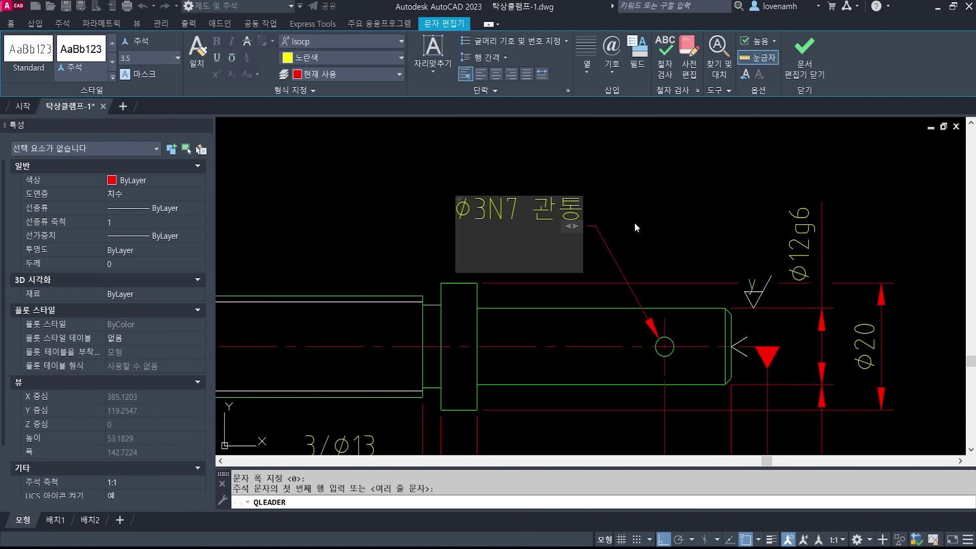
key("BackSpace")
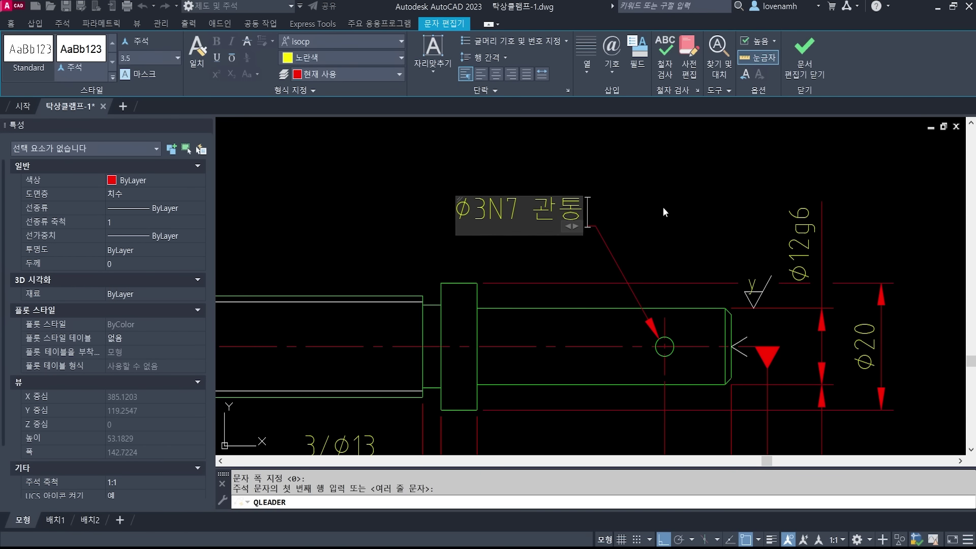
left_click(662, 206)
key("Escape")
key("Escape")
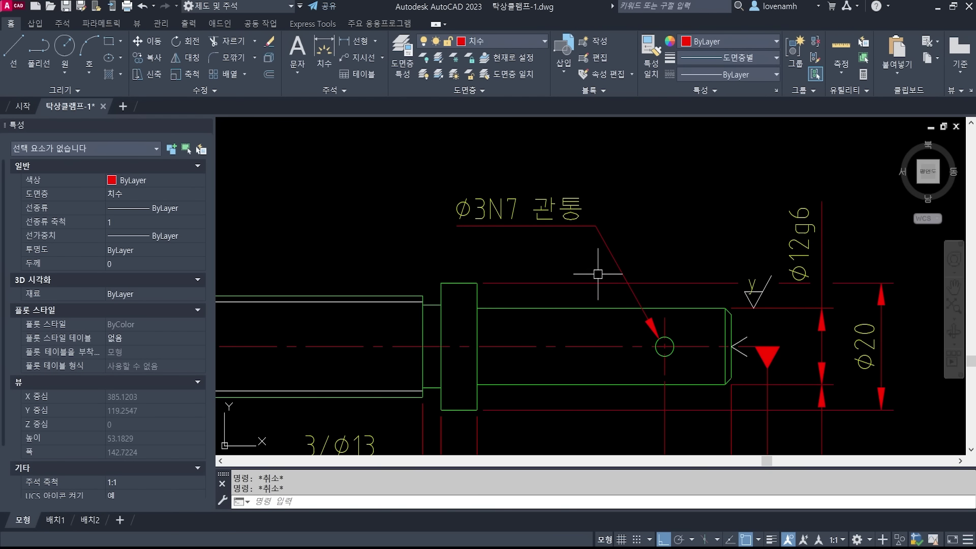
Erase the vertical Ø12g6 diameter dimension at the shaft's end.
middle_click_drag(821, 304, 604, 259)
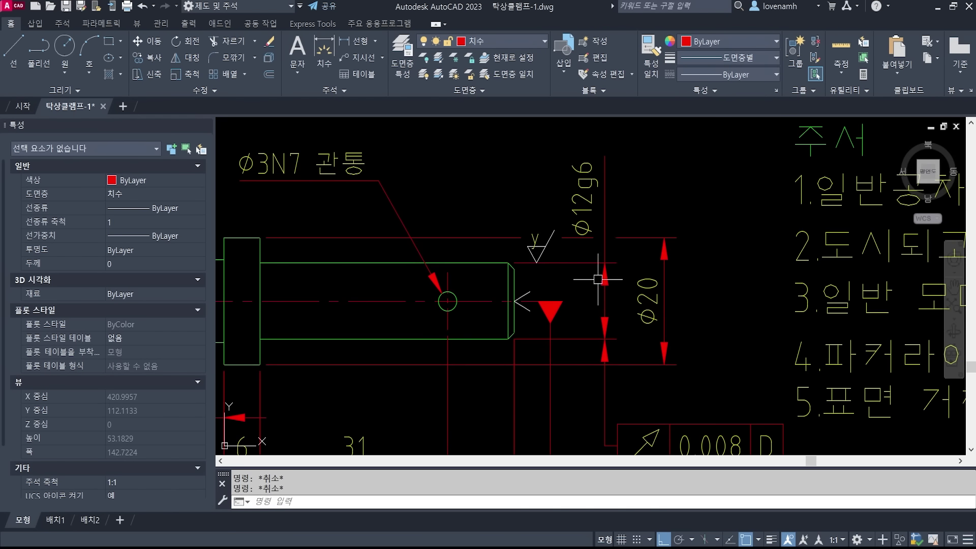
type("e")
key("space")
left_click(605, 261)
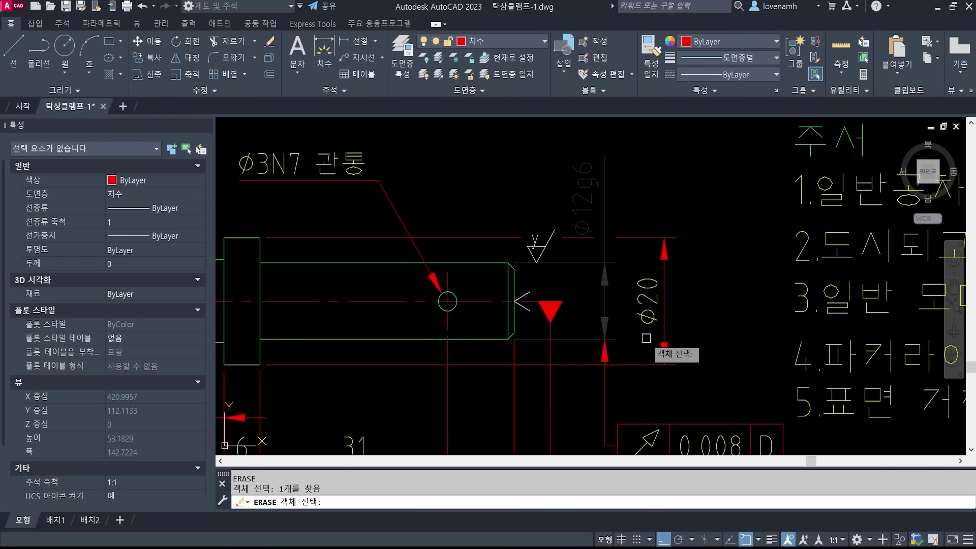
key("space")
Add a vertical linear dimension across the Ø12 shaft end, with its dimension line in line with the runout leader's arrow.
type("dli")
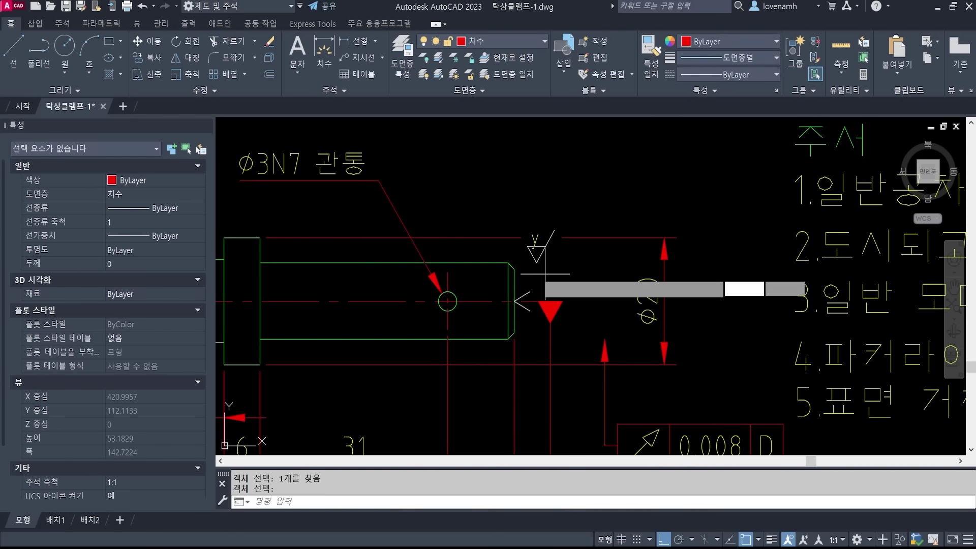
key("space")
left_click(506, 340)
left_click(509, 263)
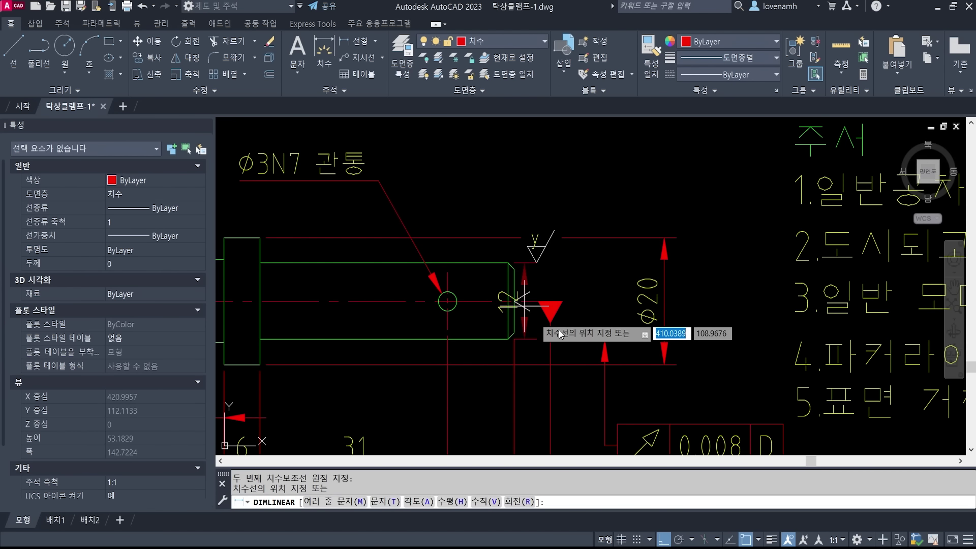
left_click(604, 356)
Change the new shaft end dimension's text to Ø12g6 by adding the diameter symbol and the g6 tolerance.
type("ed")
key("Return")
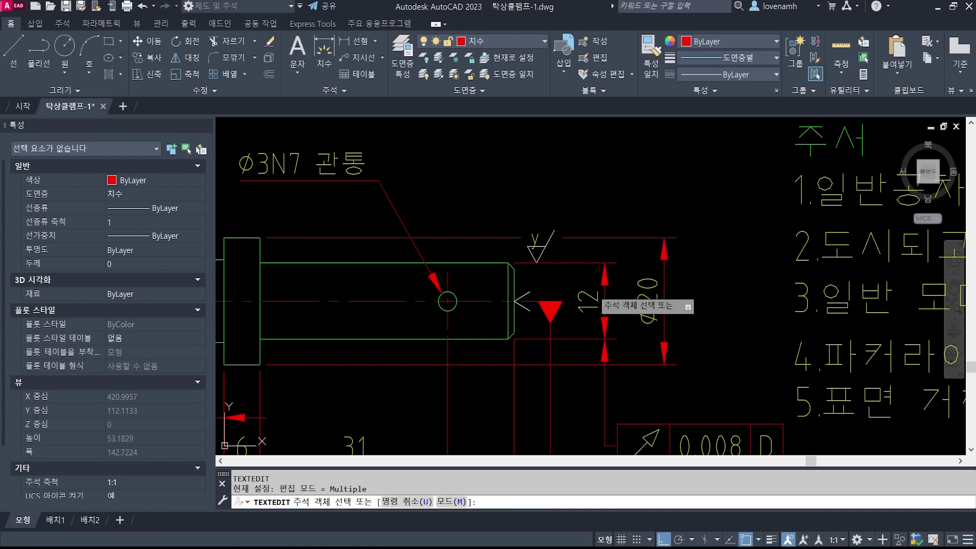
left_click(590, 294)
type("%%c")
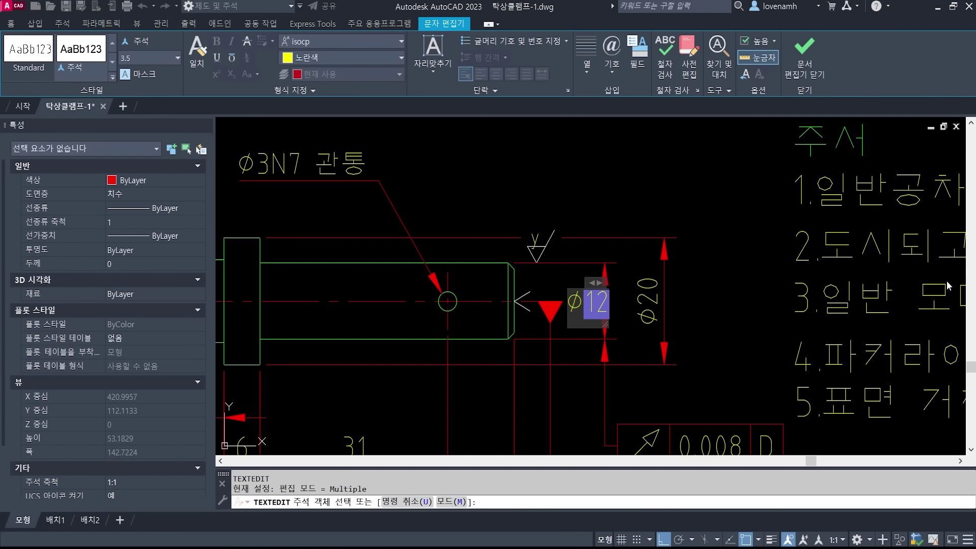
type("g6")
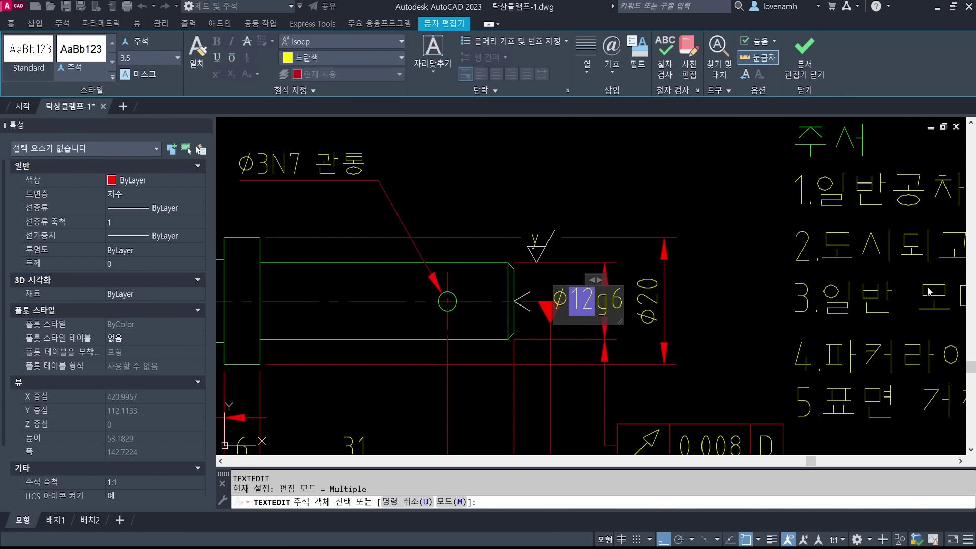
left_click(928, 291)
key("Escape")
key("Escape")
scroll(757, 271, "down", 2)
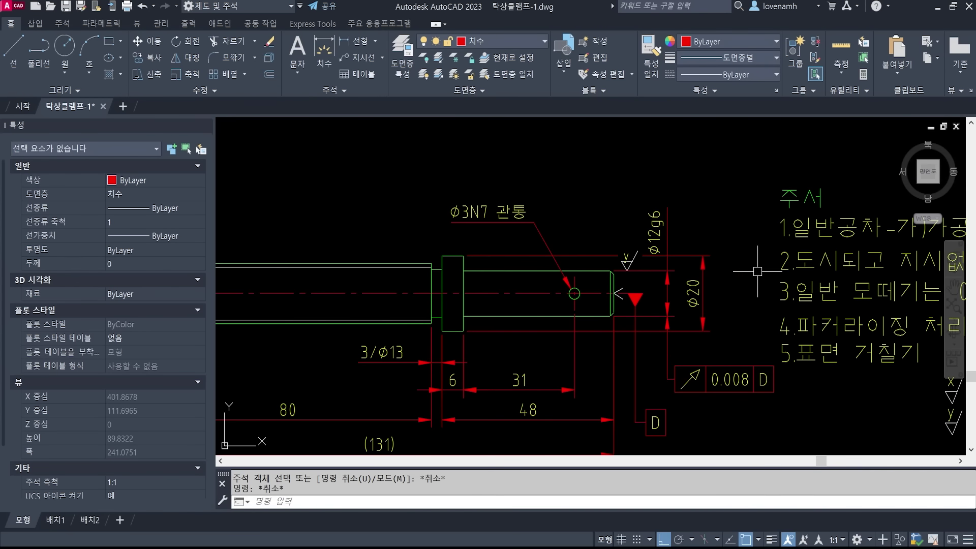
middle_click_drag(684, 273, 747, 270)
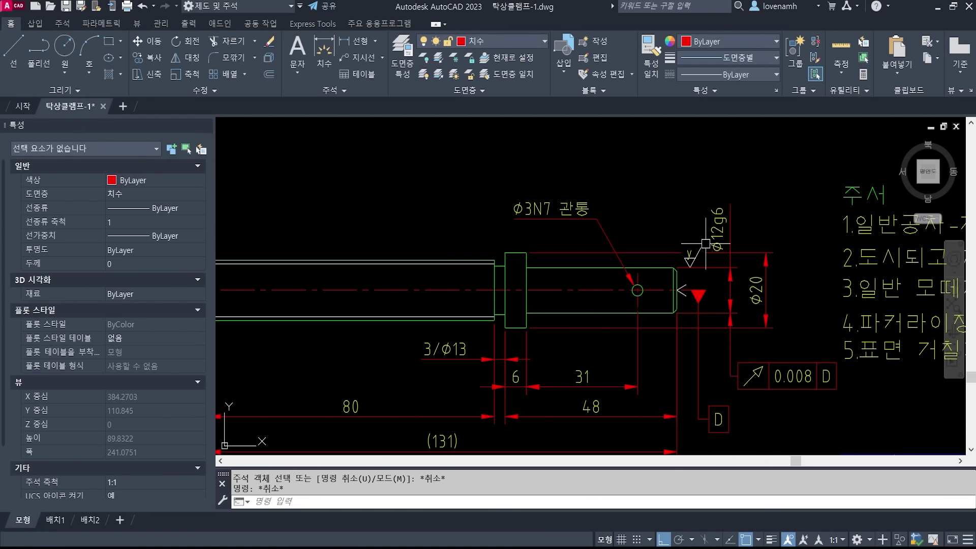
scroll(610, 243, "down", 1)
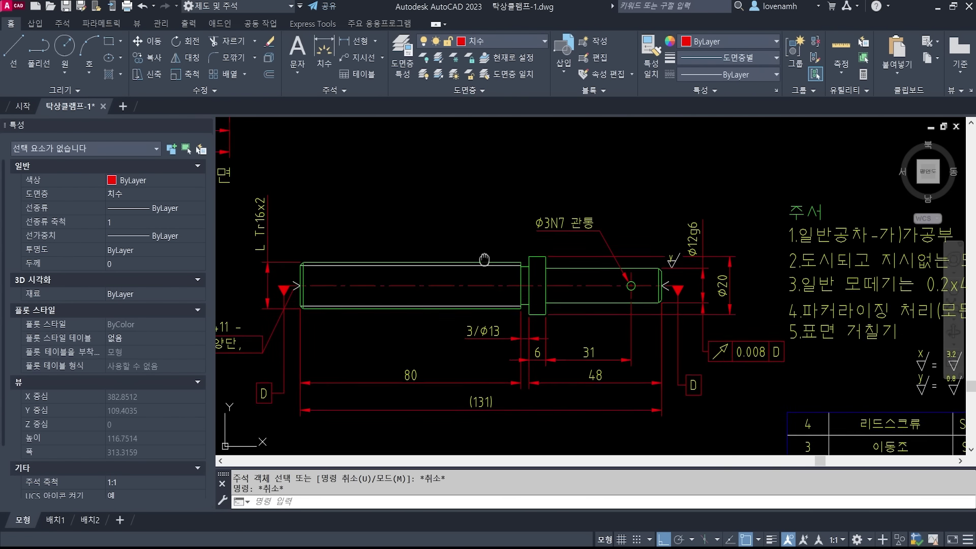
middle_click_drag(485, 261, 548, 222)
middle_click_drag(566, 296, 590, 302)
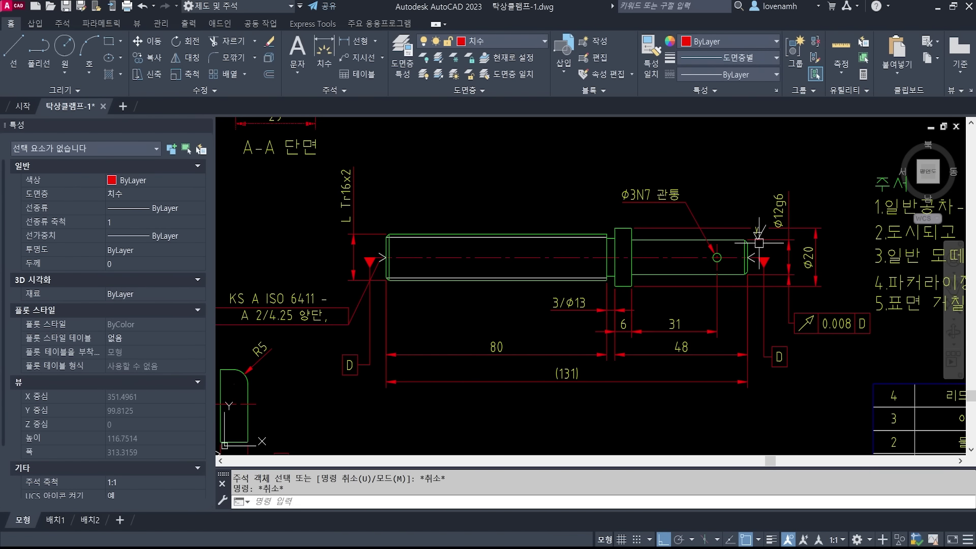
scroll(758, 243, "up", 4)
scroll(764, 248, "down", 1)
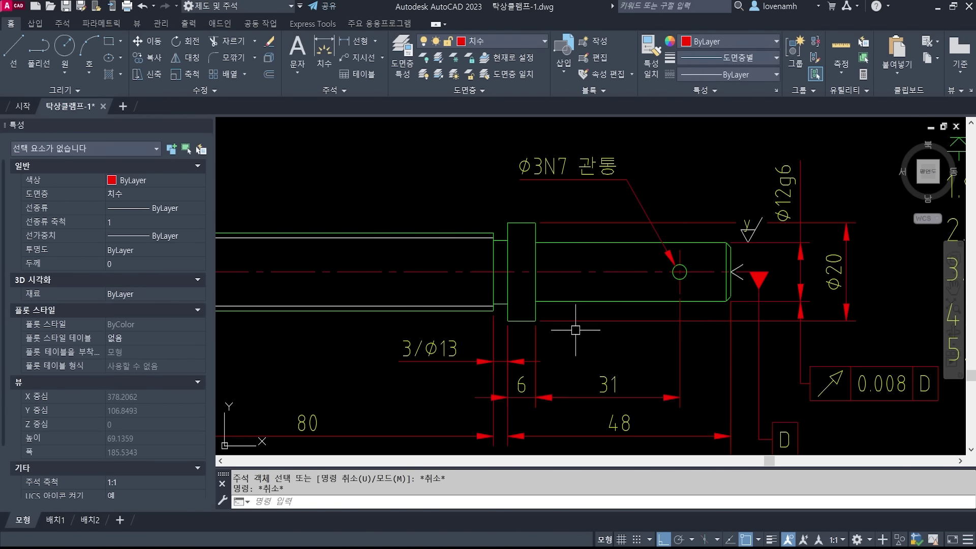
Copy the sideways y surface roughness symbol from the symbol set onto the collar's extension line below the shaft, beside the 6 mm dimension.
middle_click_drag(576, 330, 655, 300)
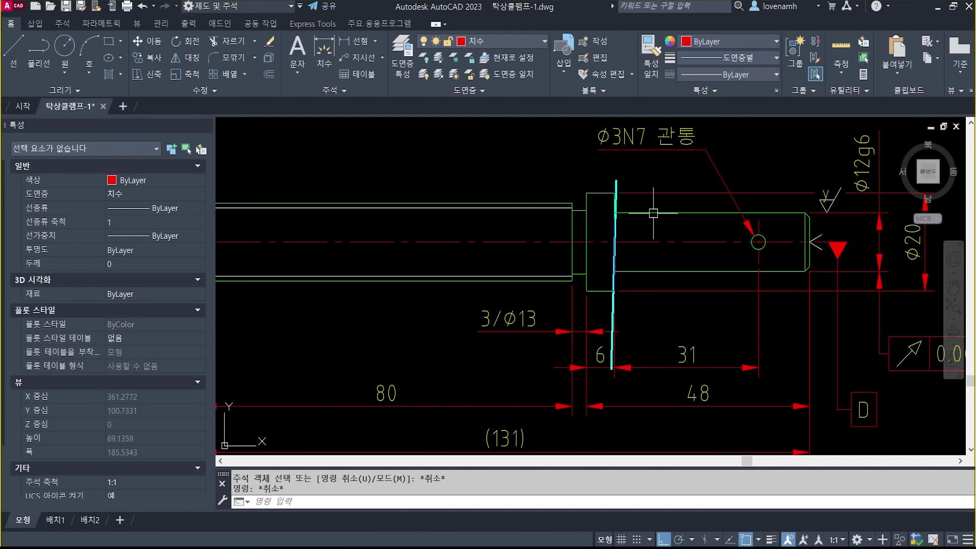
scroll(654, 213, "down", 4)
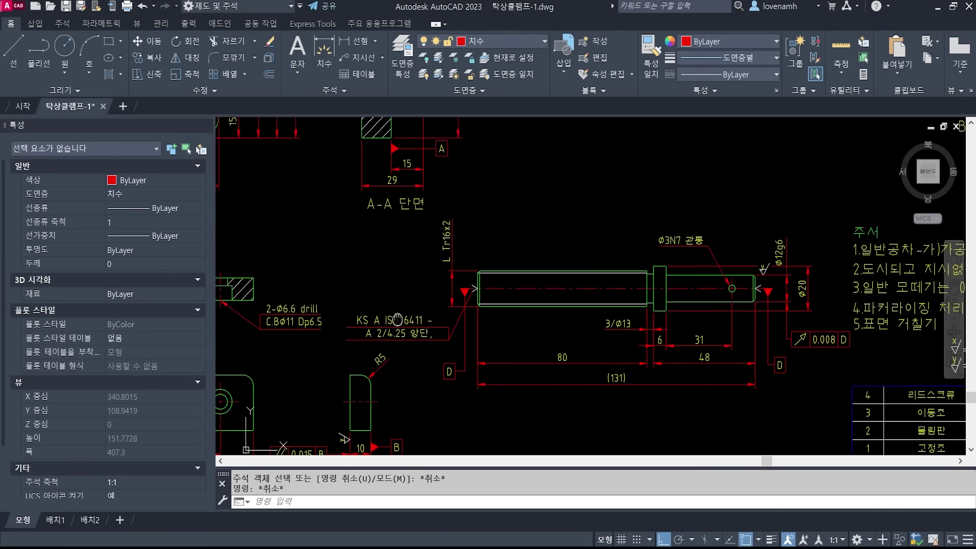
type("co")
key("space")
scroll(664, 319, "down", 4)
middle_click_drag(331, 229, 531, 288)
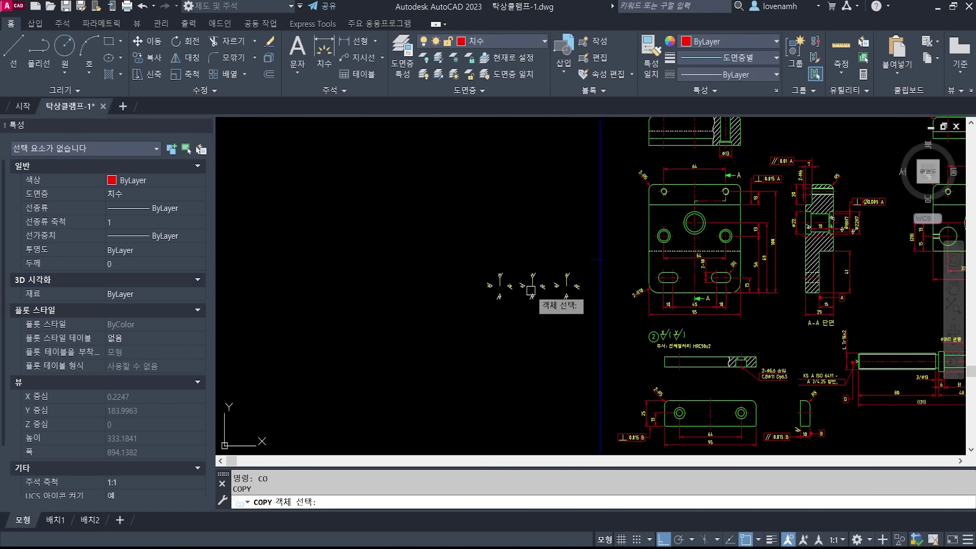
scroll(560, 285, "up", 11)
left_click(667, 361)
left_click(566, 230)
key("space")
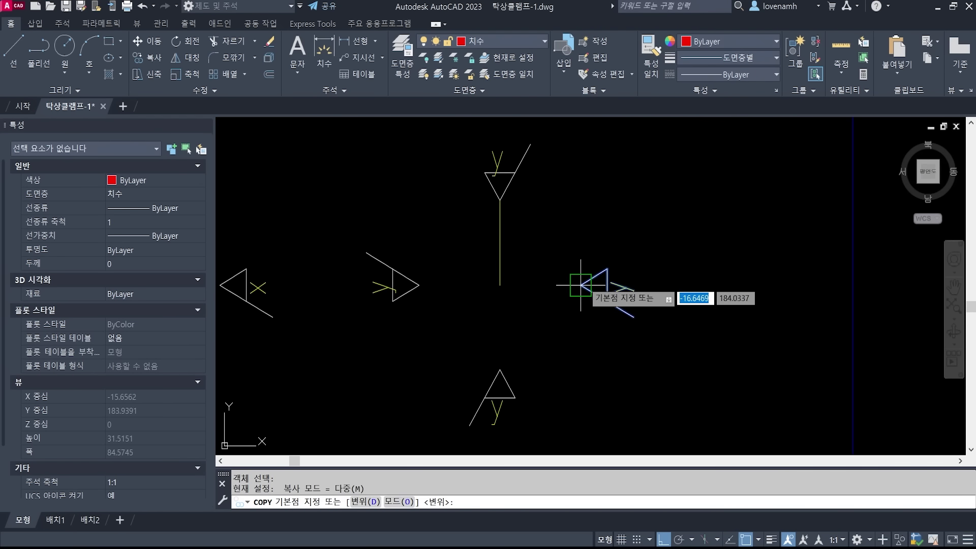
left_click(581, 285)
scroll(365, 291, "down", 7)
scroll(374, 290, "down", 3)
scroll(581, 330, "up", 10)
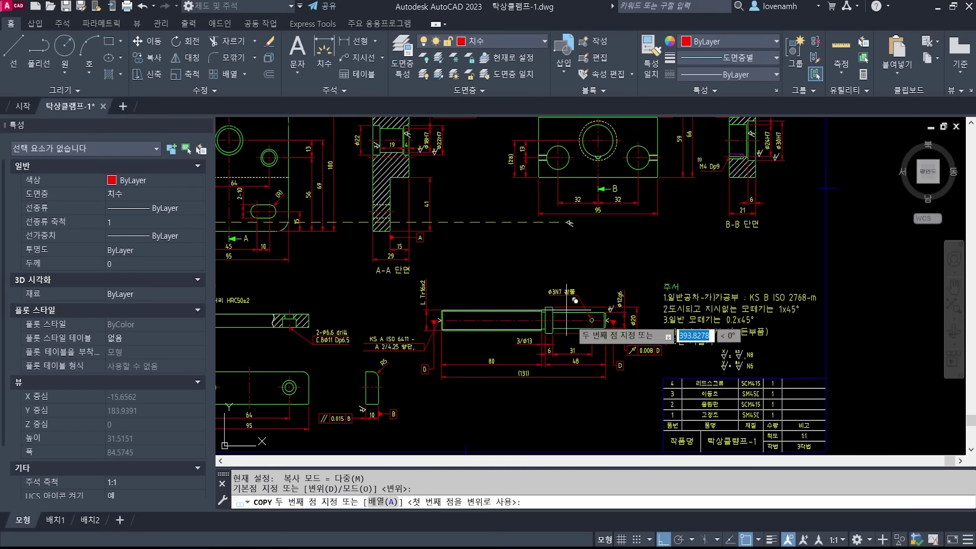
key("r")
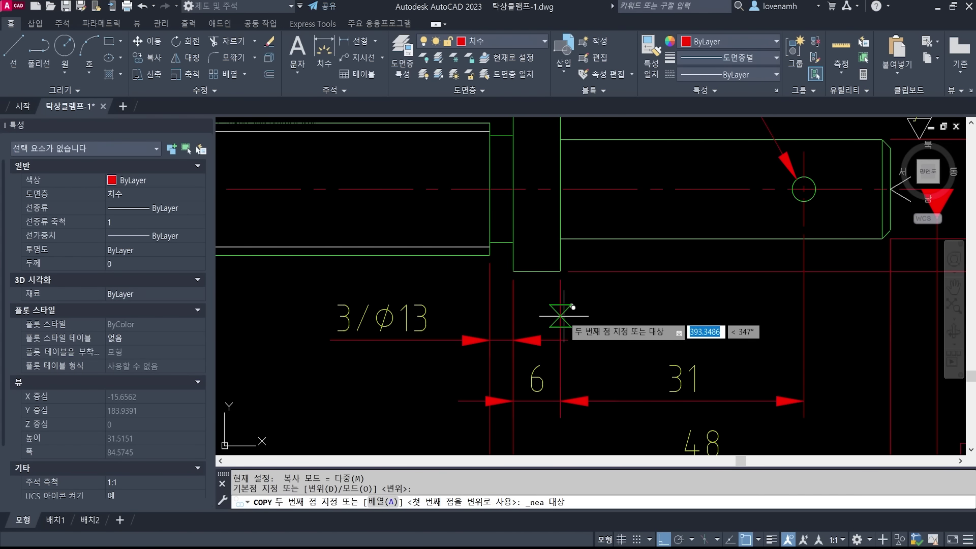
left_click(560, 317)
key("space")
scroll(710, 347, "down", 3)
scroll(711, 347, "down", 5)
scroll(665, 329, "up", 4)
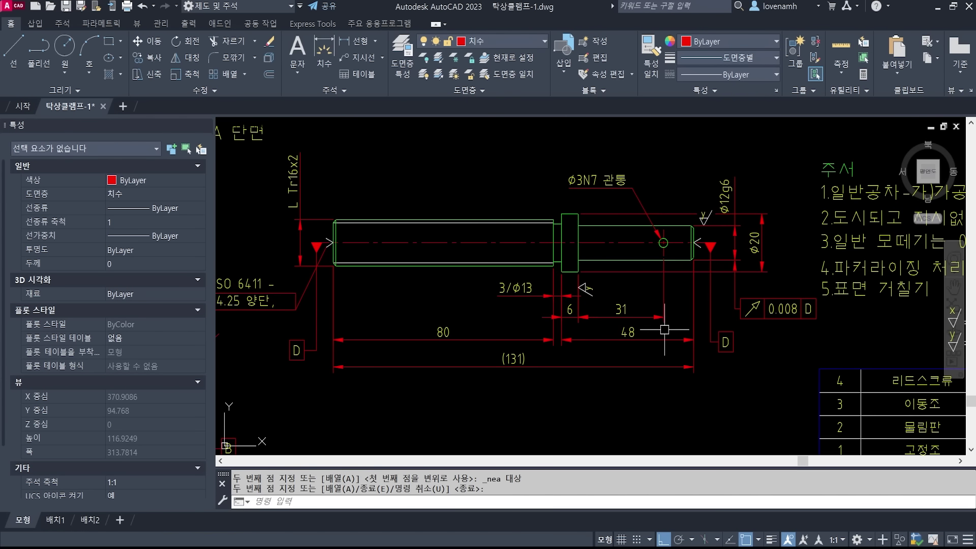
Copy the upright y surface roughness symbol onto the lower line of the KS A ISO 6411 center hole note, just after 양단,.
middle_click_drag(428, 332, 537, 319)
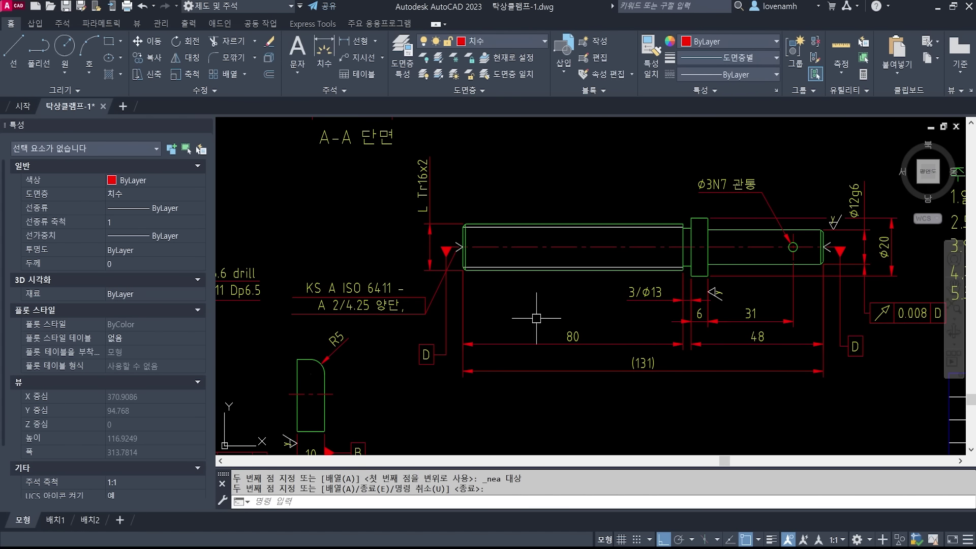
scroll(655, 315, "down", 5)
type("co")
key("space")
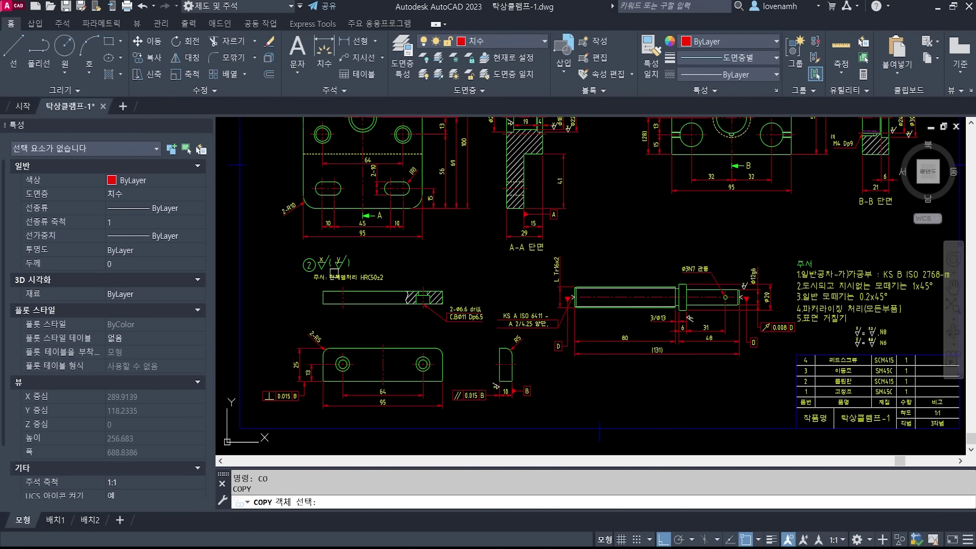
scroll(598, 337, "up", 3)
scroll(598, 337, "up", 8)
left_click(517, 277)
left_click(609, 366)
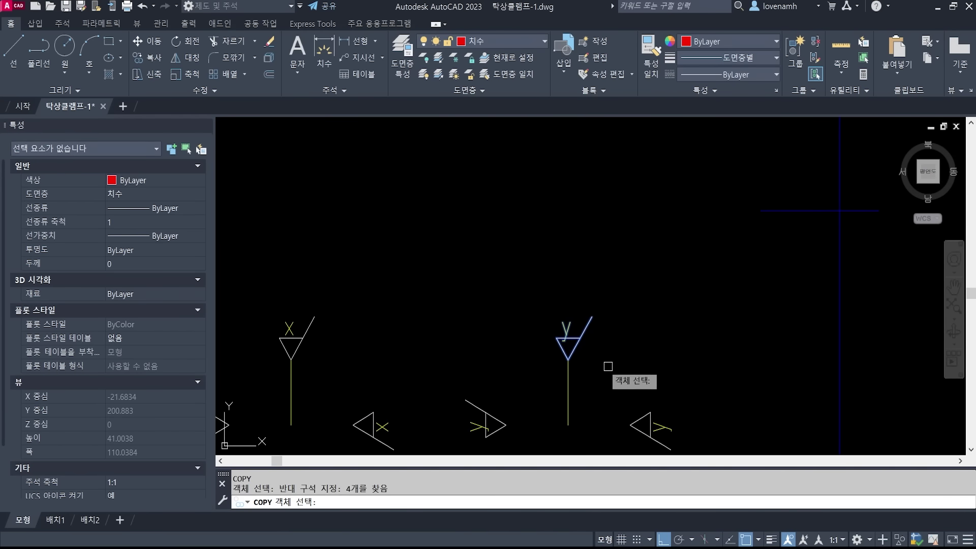
key("space")
left_click(568, 360)
scroll(549, 325, "down", 4)
scroll(540, 311, "up", 3)
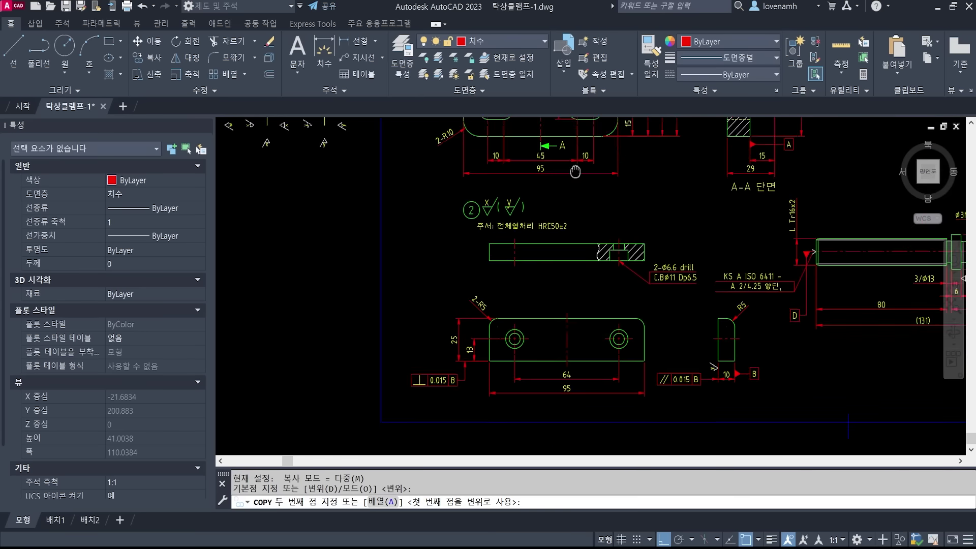
mouse_move(737, 274)
middle_mouse_down()
mouse_move(715, 242)
mouse_move(561, 237)
middle_mouse_up()
scroll(570, 255, "up", 7)
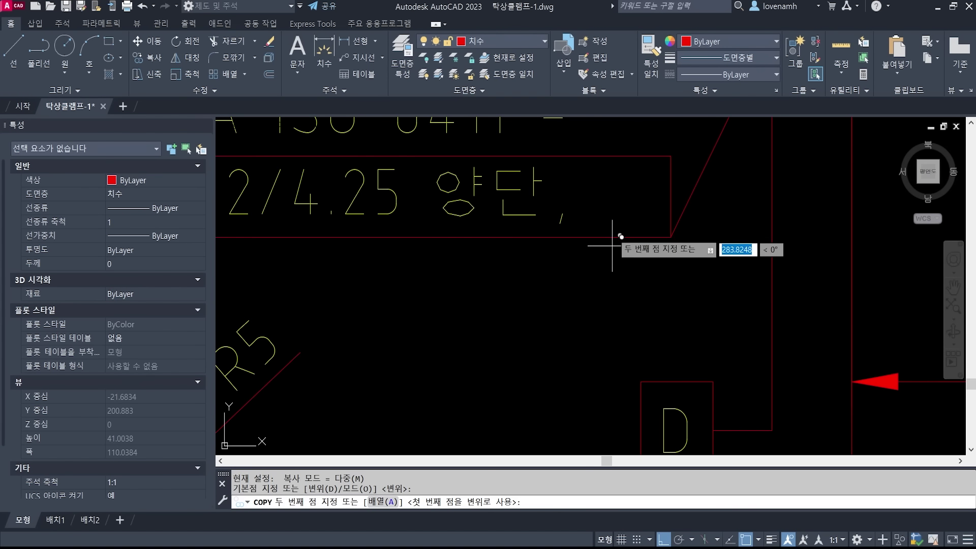
type("nea")
key("space")
left_click(612, 231)
key("space")
scroll(620, 265, "down", 5)
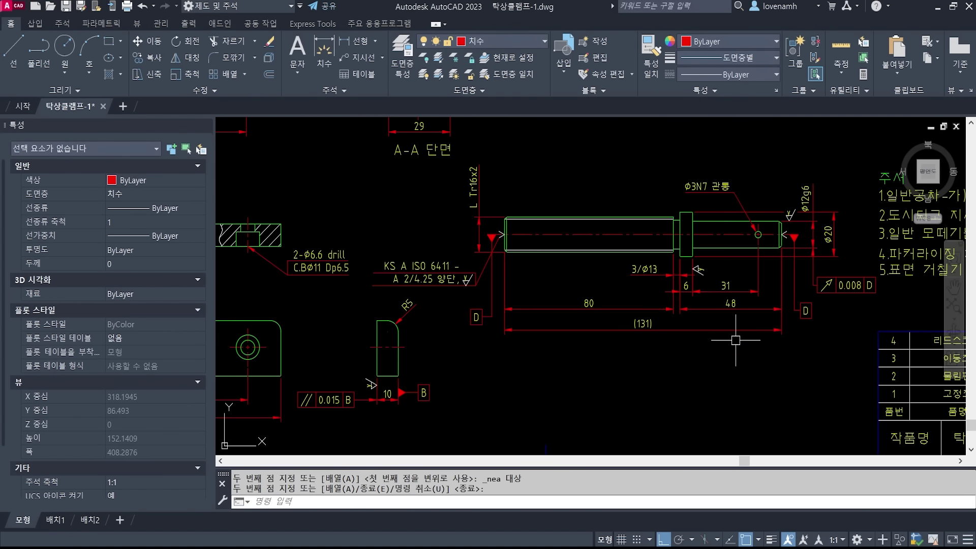
middle_click_drag(736, 340, 715, 378)
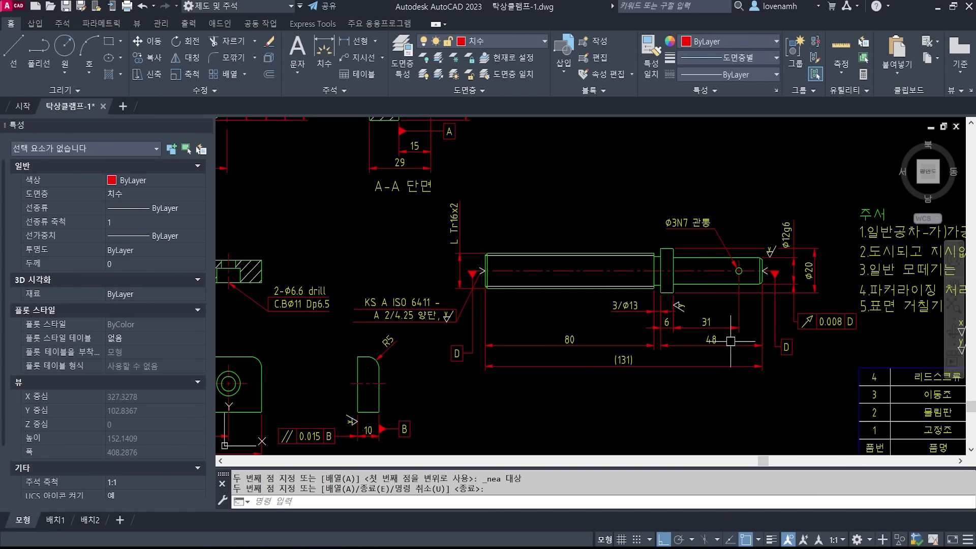
middle_click_drag(640, 296, 667, 376)
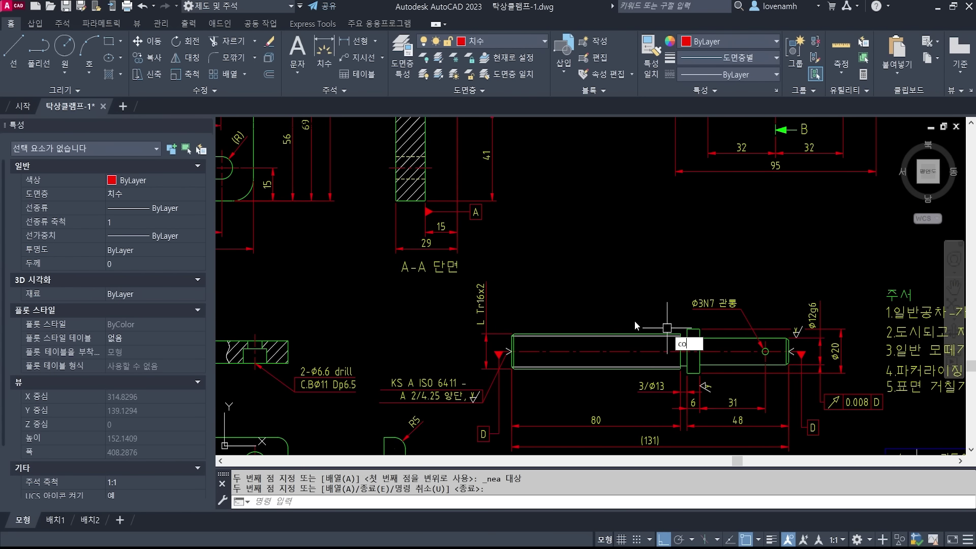
type("co")
key("space")
scroll(636, 204, "down", 5)
scroll(666, 183, "up", 3)
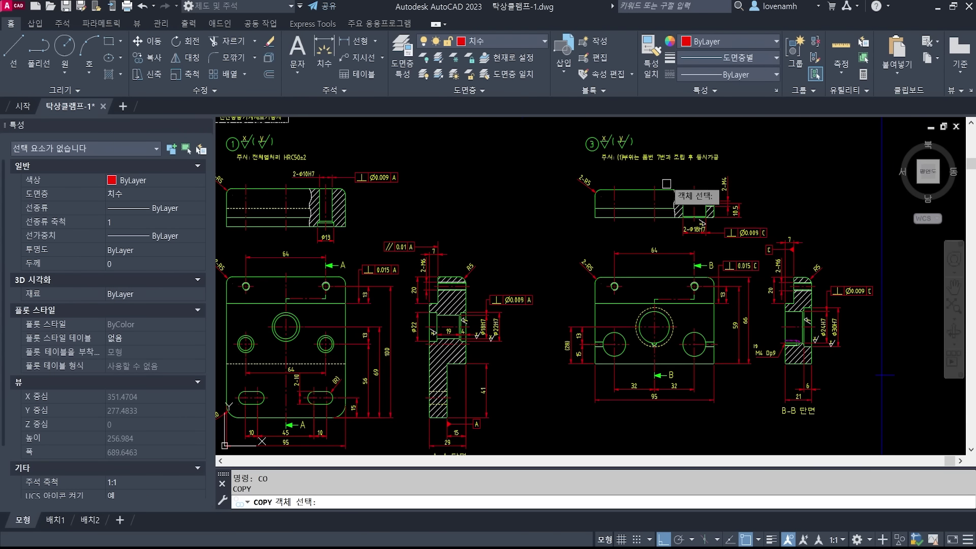
middle_click_drag(662, 157, 655, 220)
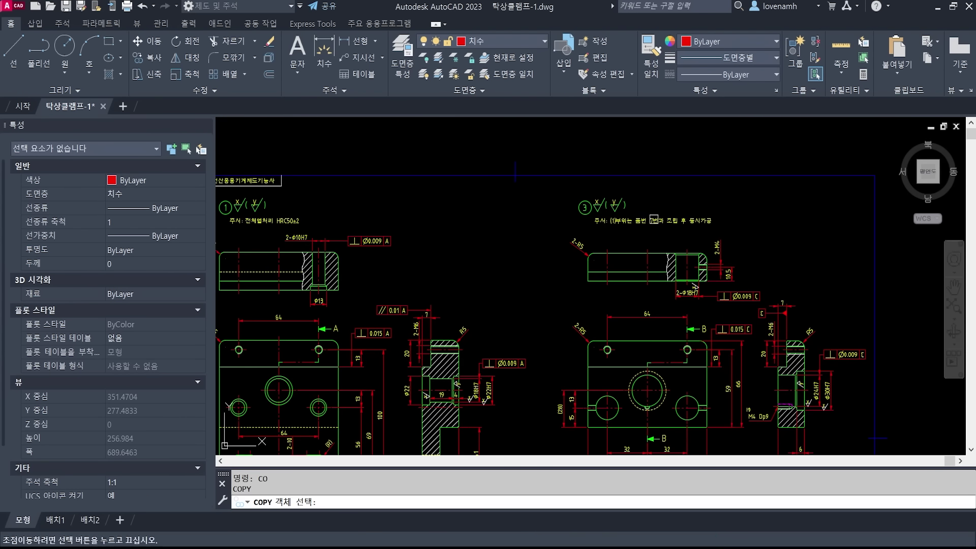
left_click(668, 181)
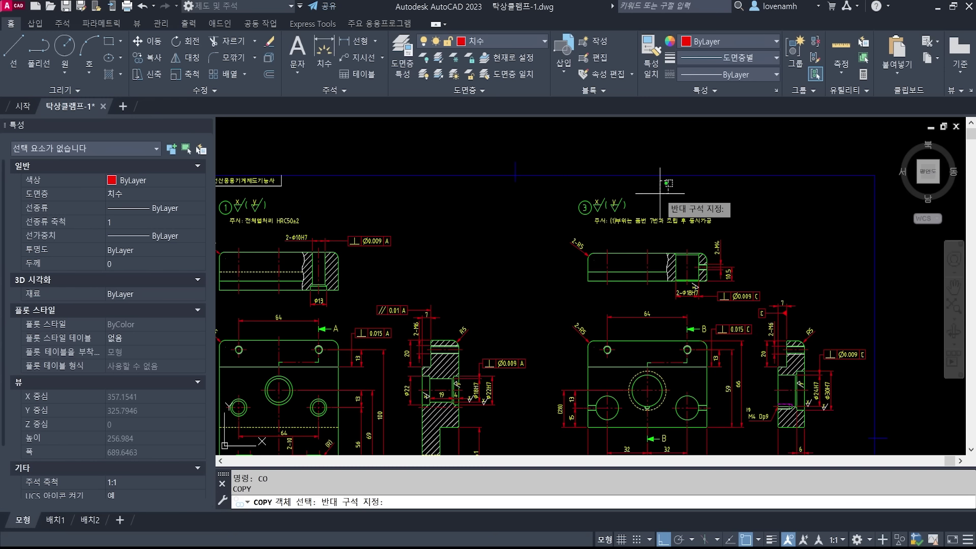
left_click(564, 227)
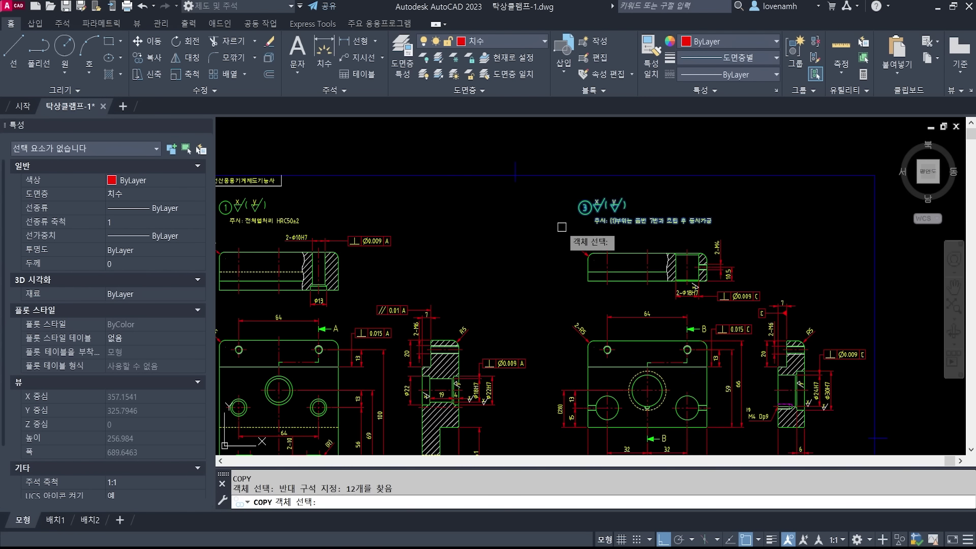
key("space")
left_click(618, 217)
middle_click_drag(617, 362, 648, 122)
key("Escape")
key("Escape")
Copy part 2's balloon, x(y) roughness symbols and the note 주서: 전체열처리 HRC50±2 horizontally to above the lead screw shaft.
middle_click_drag(330, 330, 629, 289)
scroll(580, 270, "up", 3)
key("space")
left_click(737, 273)
left_click(500, 216)
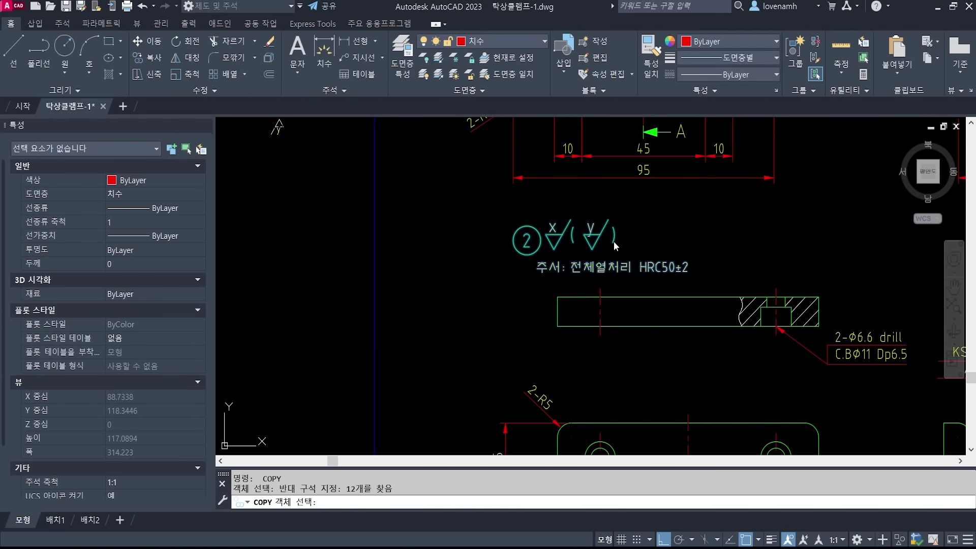
key("space")
left_click(615, 246)
scroll(616, 270, "down", 5)
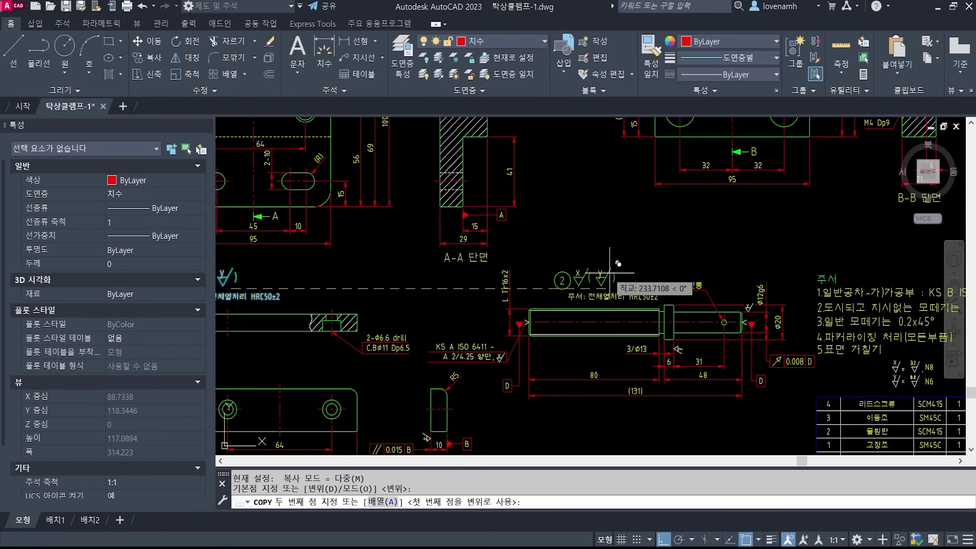
left_click(603, 271)
key("space")
scroll(613, 300, "up", 3)
Move the copied balloon, roughness symbols and heat treatment note straight up by about 21 mm, clear of the shaft.
type("m")
key("space")
left_click(678, 321)
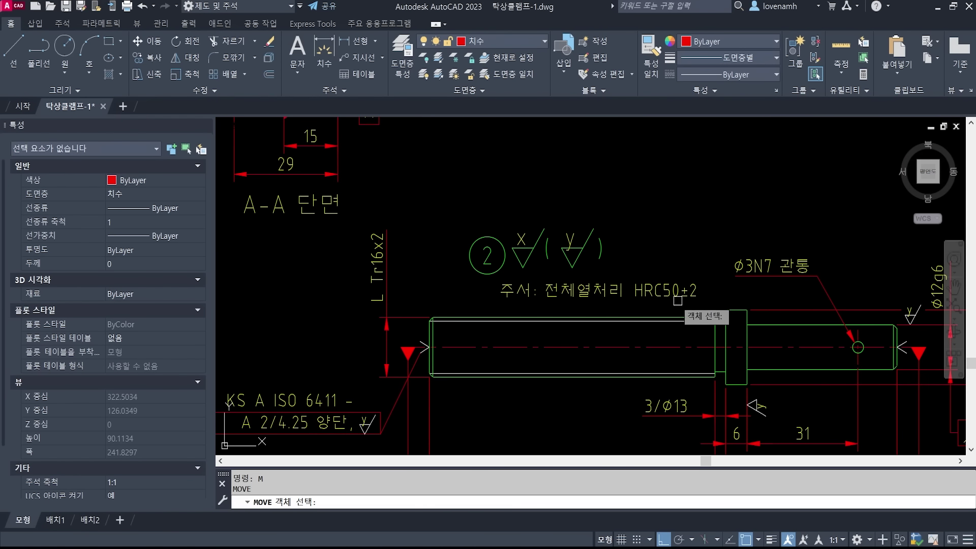
left_click(435, 192)
key("space")
left_click(655, 252)
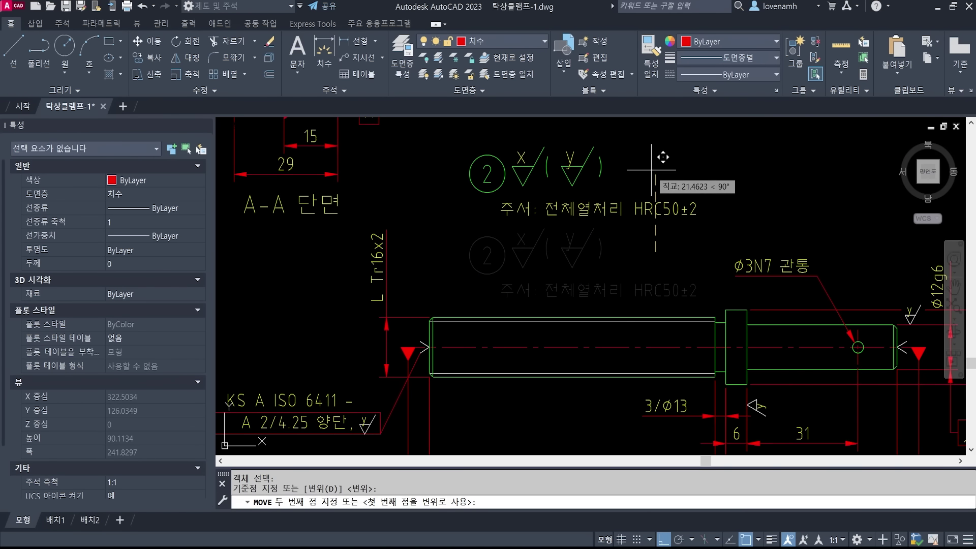
left_click(651, 172)
Change the part number in the copied balloon above the shaft to 4.
middle_click_drag(539, 213, 632, 284)
double_click(626, 281)
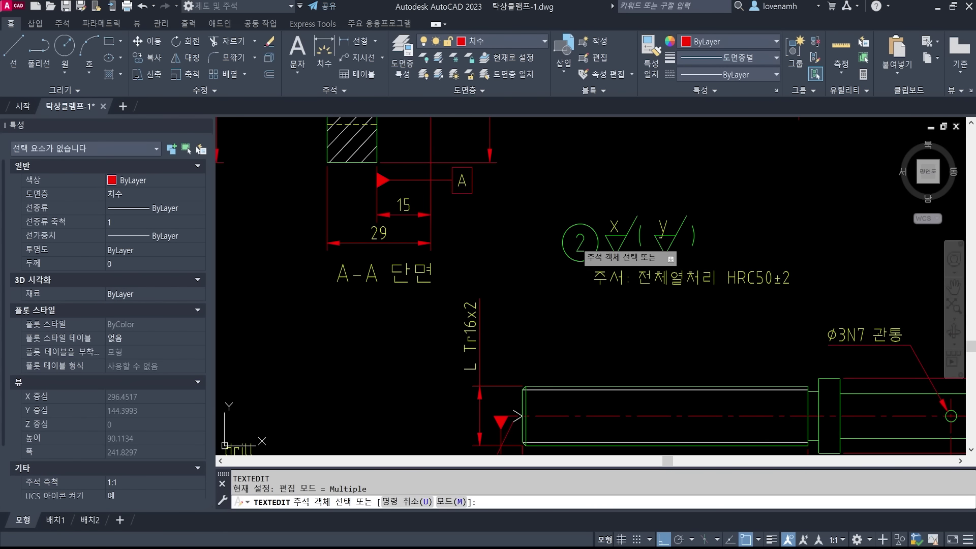
left_click(575, 242)
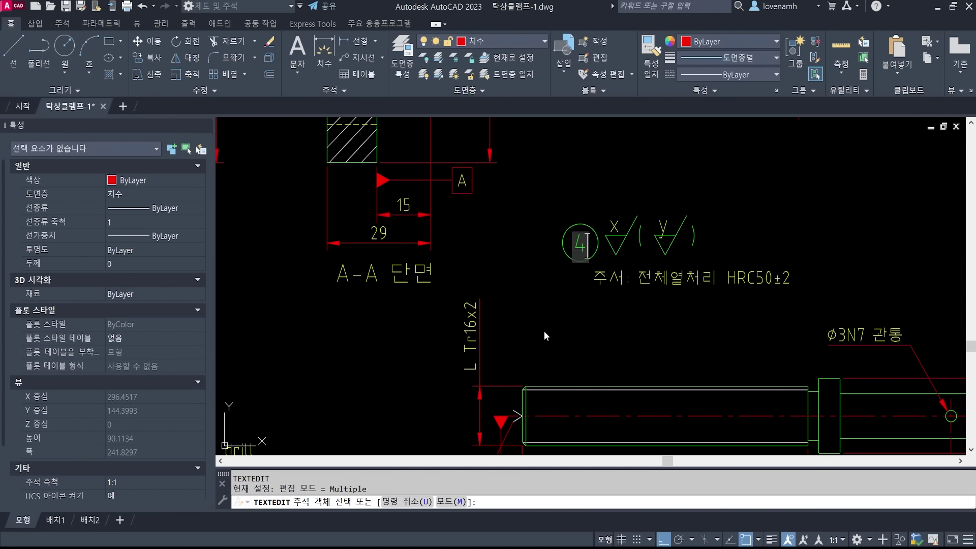
type("4")
left_click(546, 333)
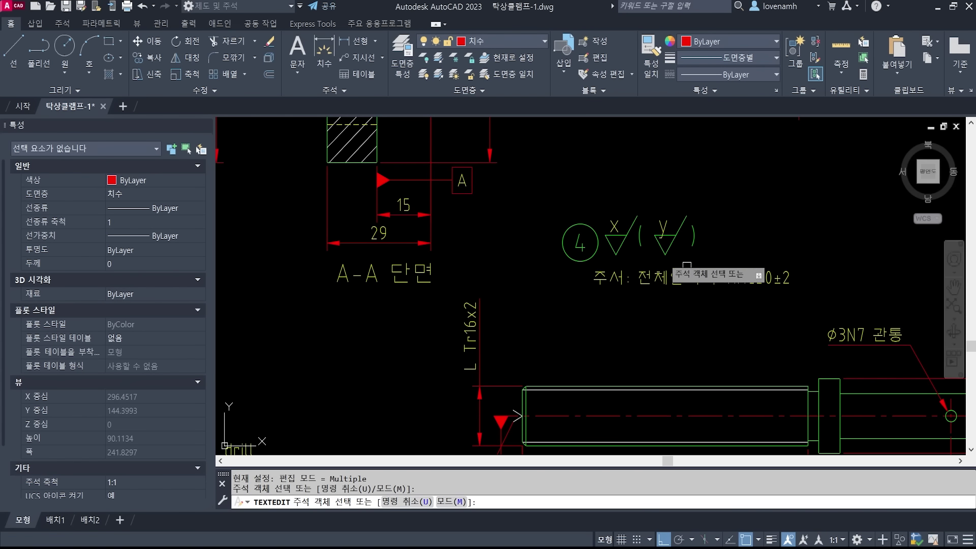
scroll(590, 279, "down", 5)
key("Return")
scroll(589, 233, "up", 1)
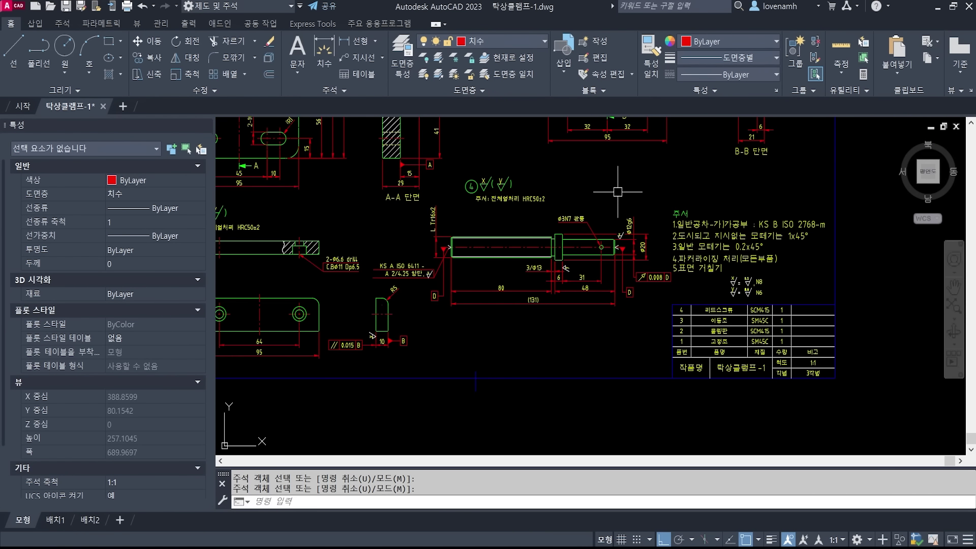
Zoom to the drawing's extents and examine the lead screw shaft's dimensions, roughness symbols, datum D and runout annotations up close.
type("z")
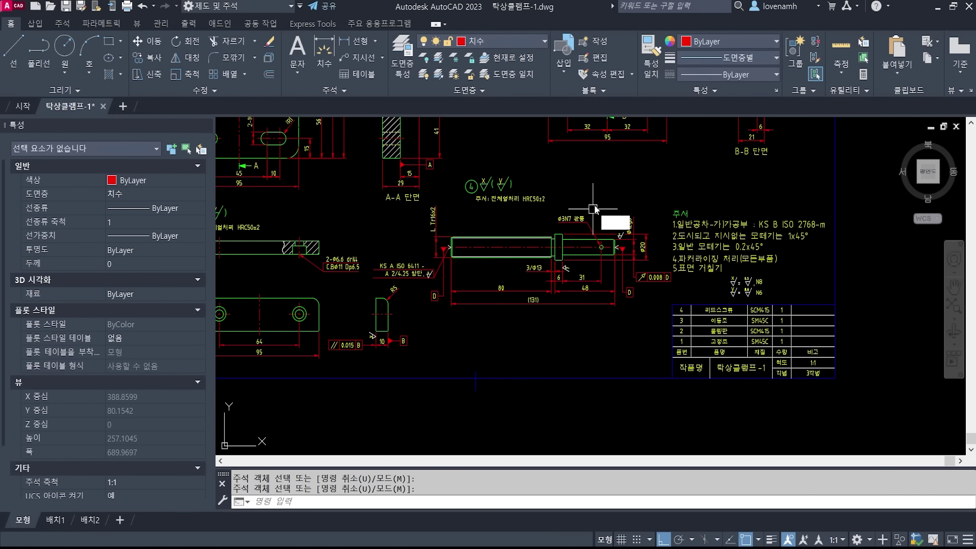
key("Return")
type("e")
key("Return")
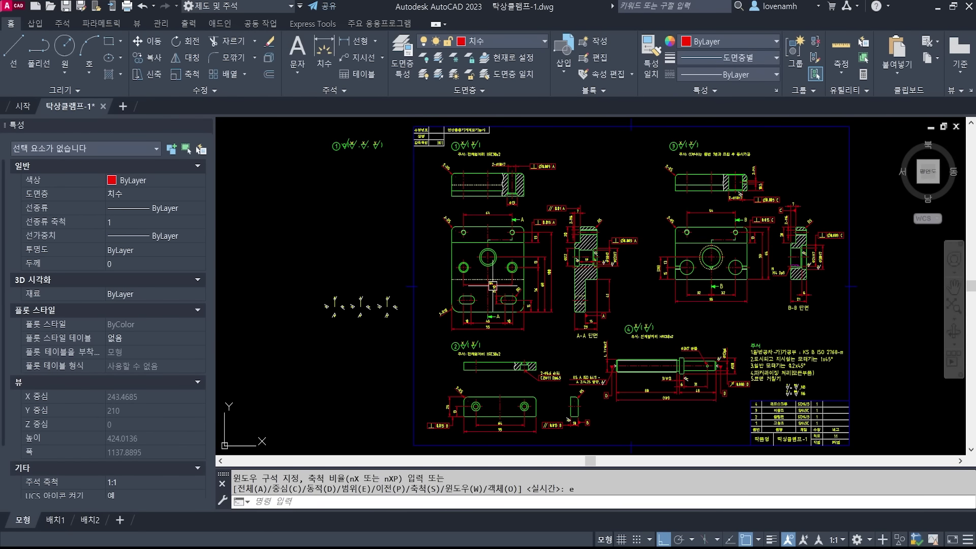
scroll(739, 385, "up", 4)
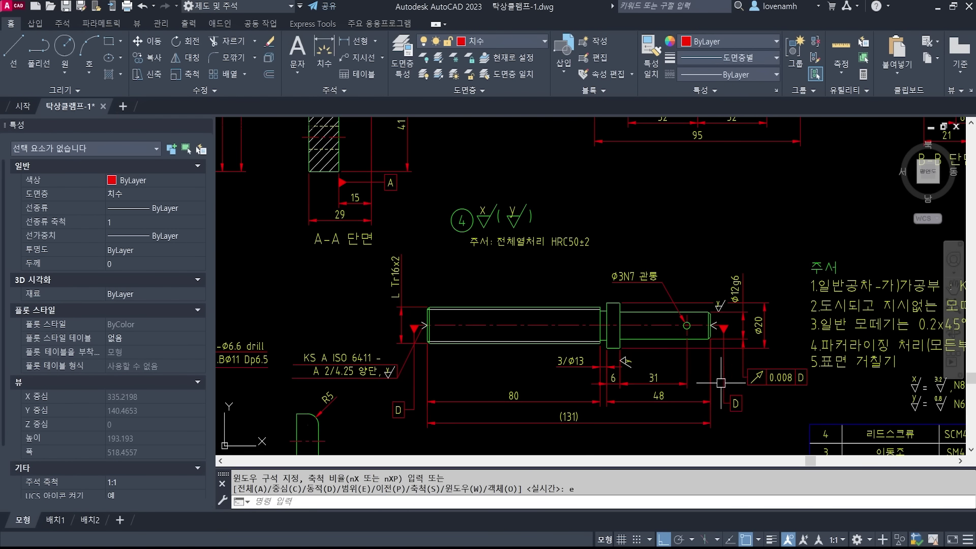
scroll(733, 357, "up", 2)
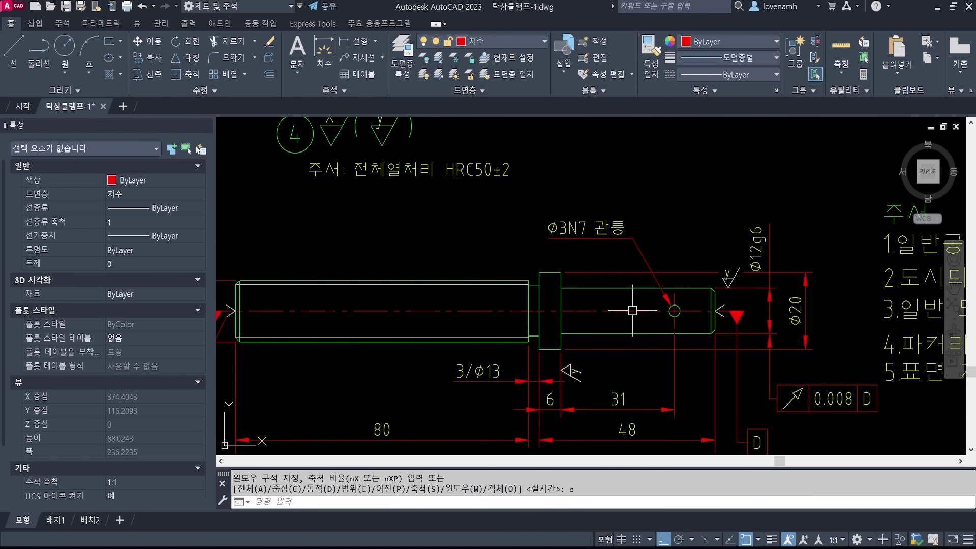
scroll(632, 310, "down", 3)
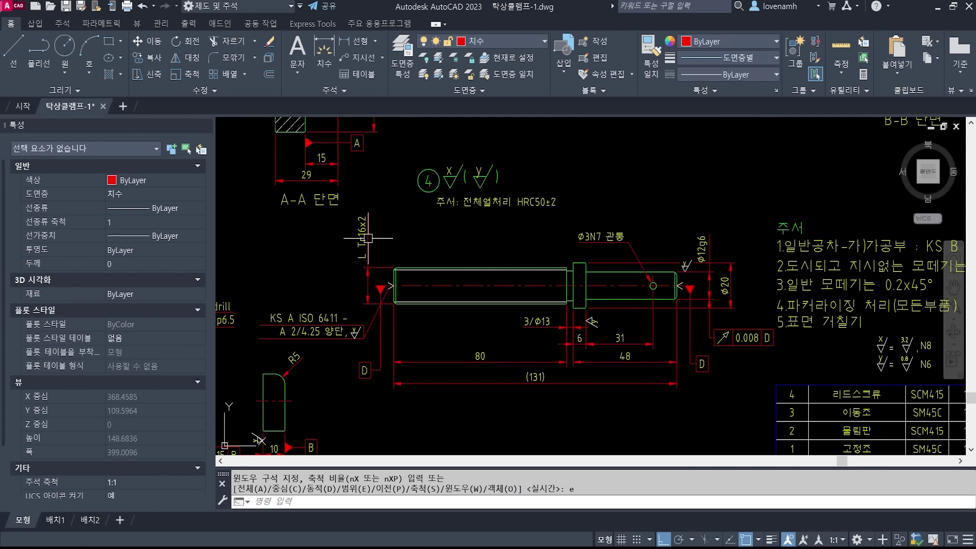
scroll(356, 246, "up", 3)
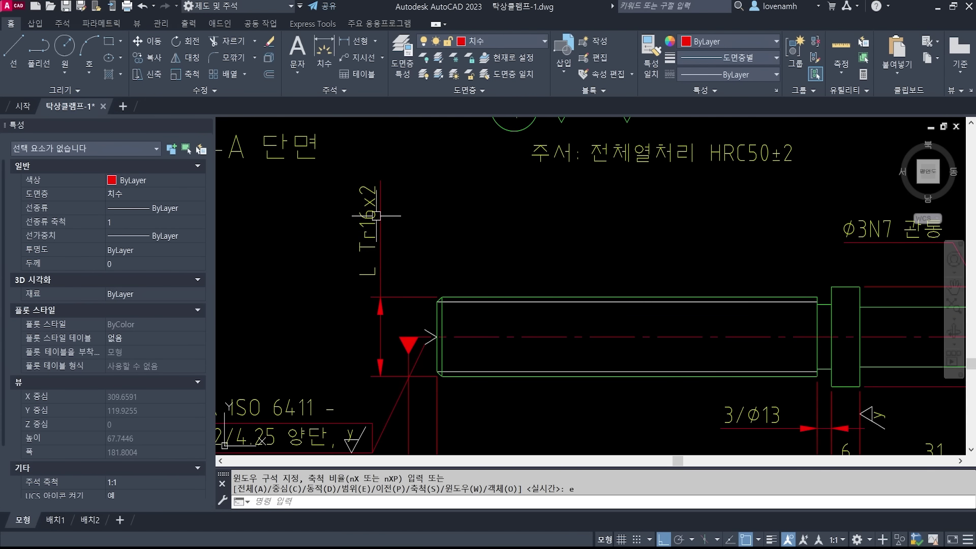
scroll(541, 227, "down", 4)
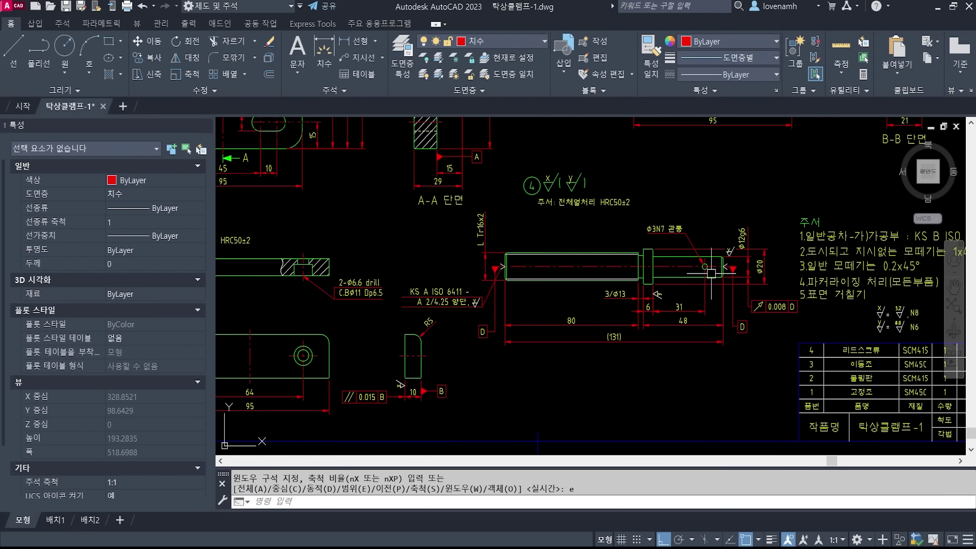
middle_click_drag(713, 275, 674, 282)
scroll(651, 255, "up", 3)
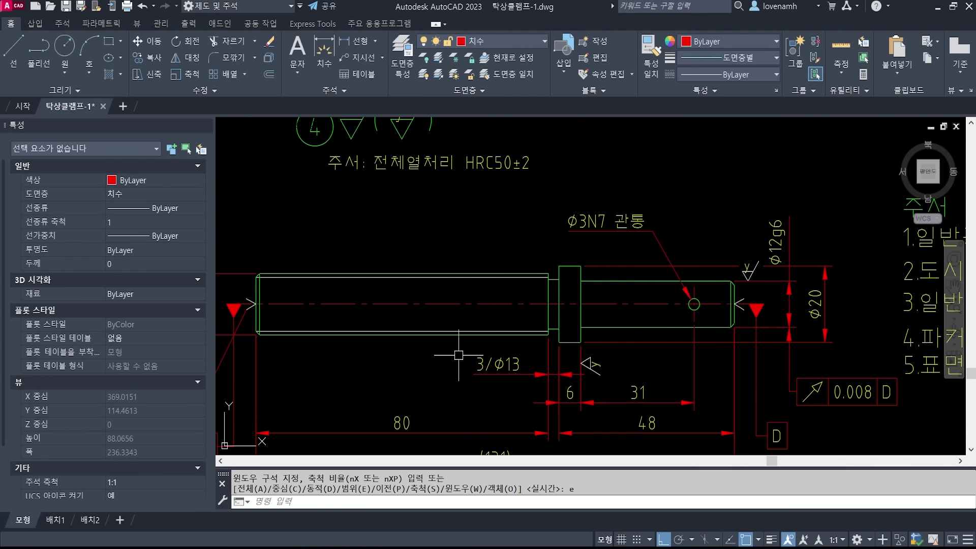
Look over the lead screw shaft's surroundings and zoom to the extents of the whole drawing sheet.
scroll(738, 348, "down", 4)
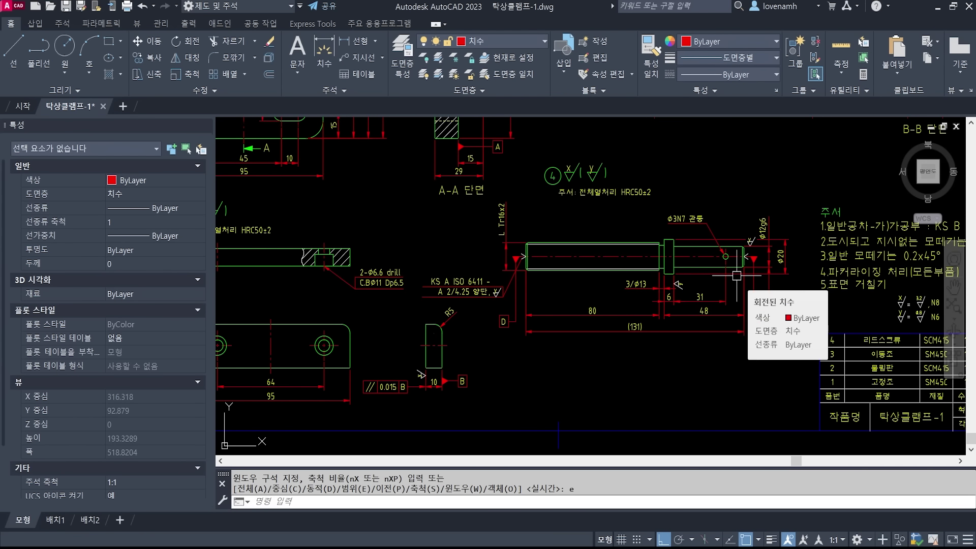
middle_click_drag(761, 347, 685, 372)
middle_click(685, 372)
middle_click(684, 371)
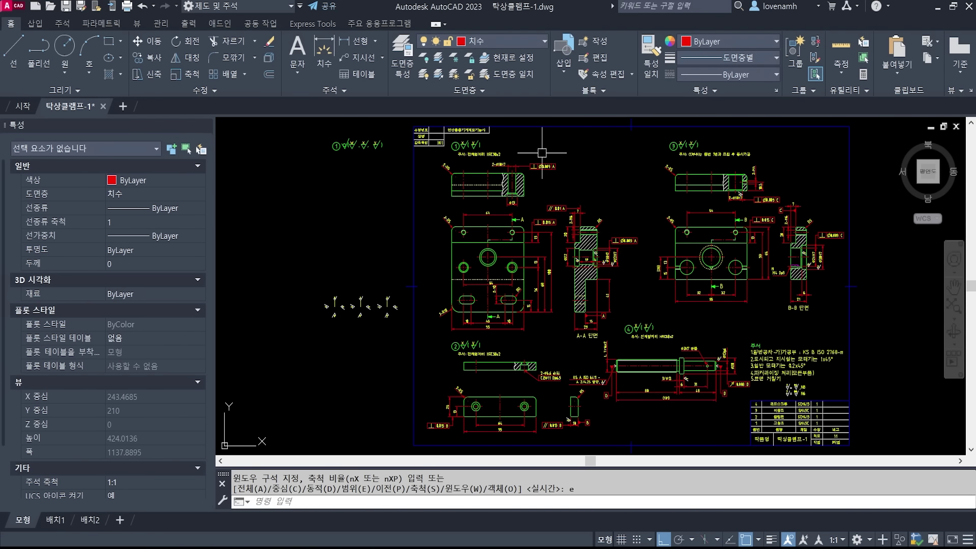
Switch to the reference image 탁상클램프_1.jpg and examine the assembly views around guide shaft 6, guide bush 9 and lead screw 4.
key("alt+Tab")
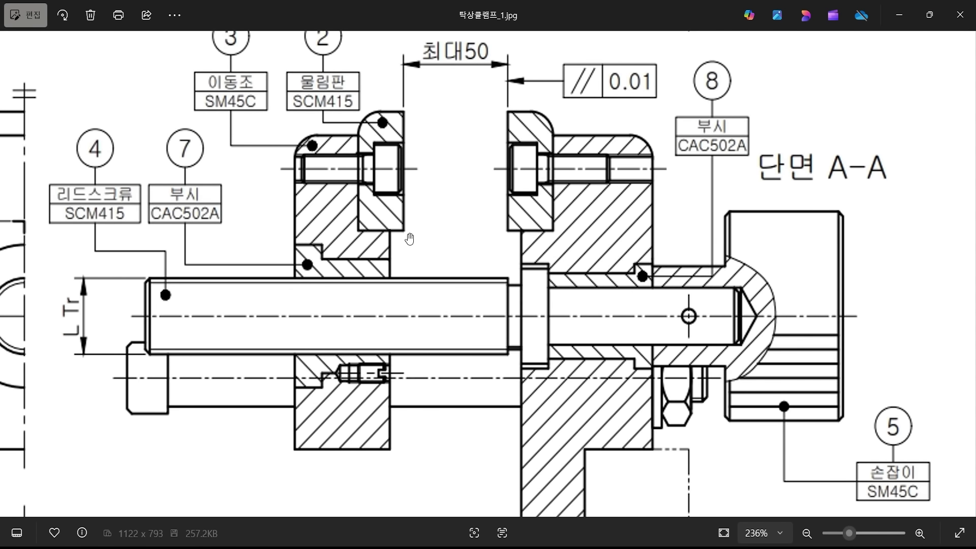
scroll(406, 234, "down", 5)
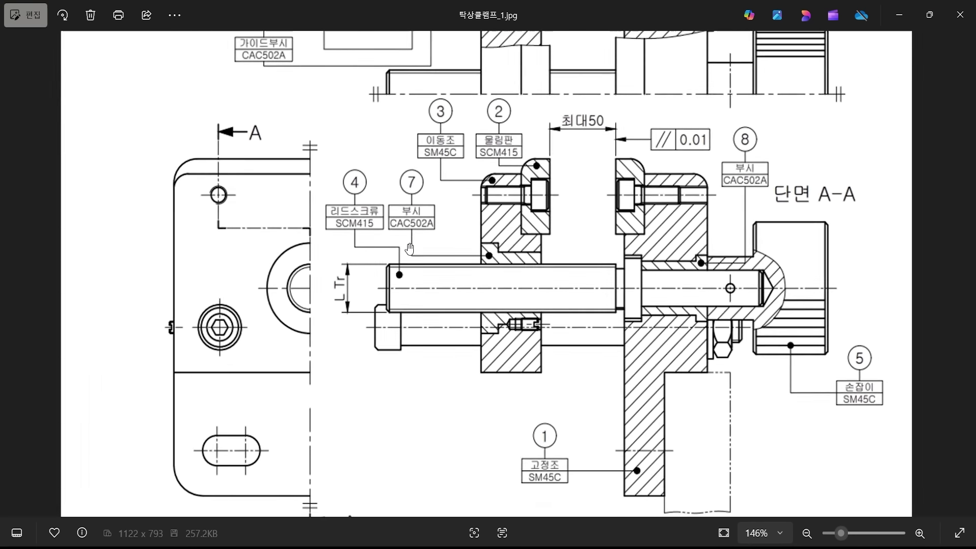
left_click_drag(621, 158, 649, 247)
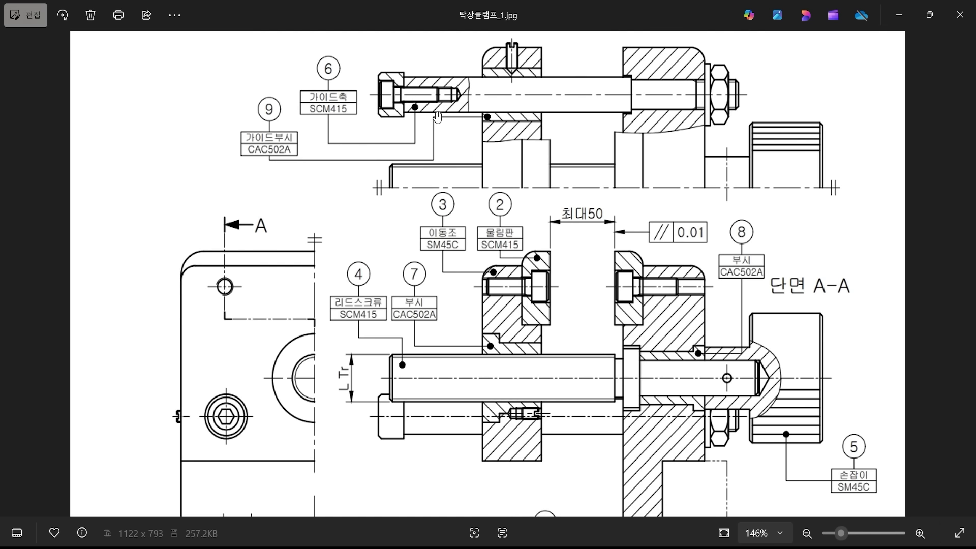
scroll(403, 78, "up", 2)
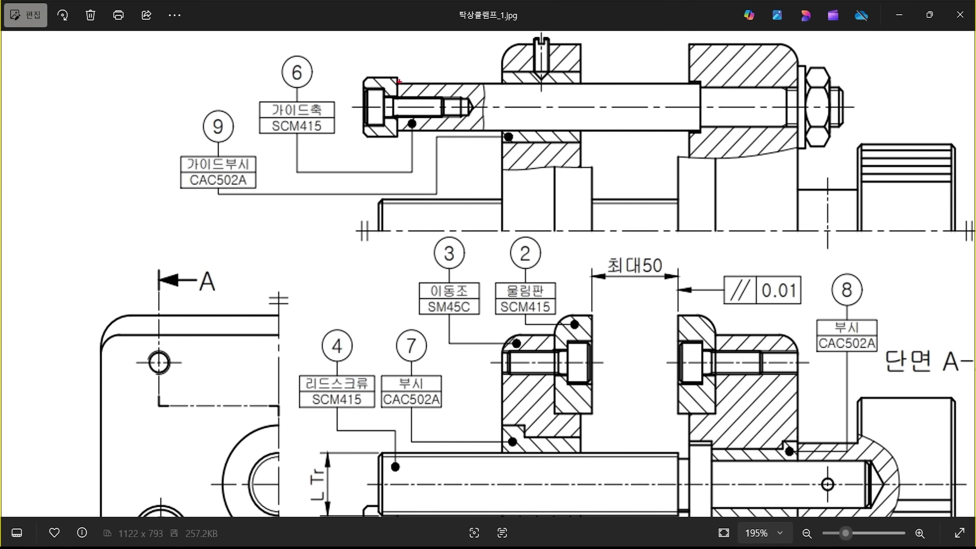
left_click_drag(402, 124, 399, 129, "shift")
left_click_drag(371, 57, 383, 63)
key("Escape")
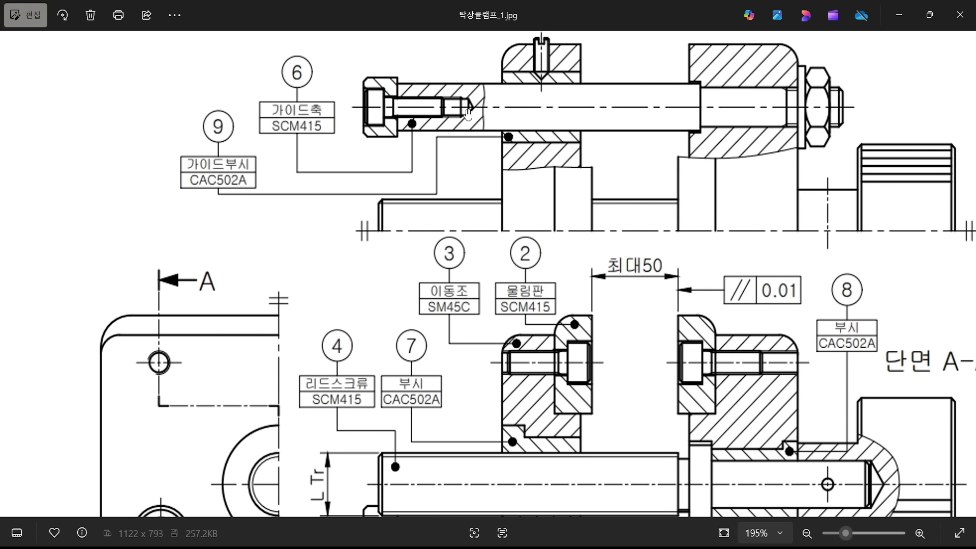
scroll(395, 140, "down", 1)
scroll(394, 139, "down", 2)
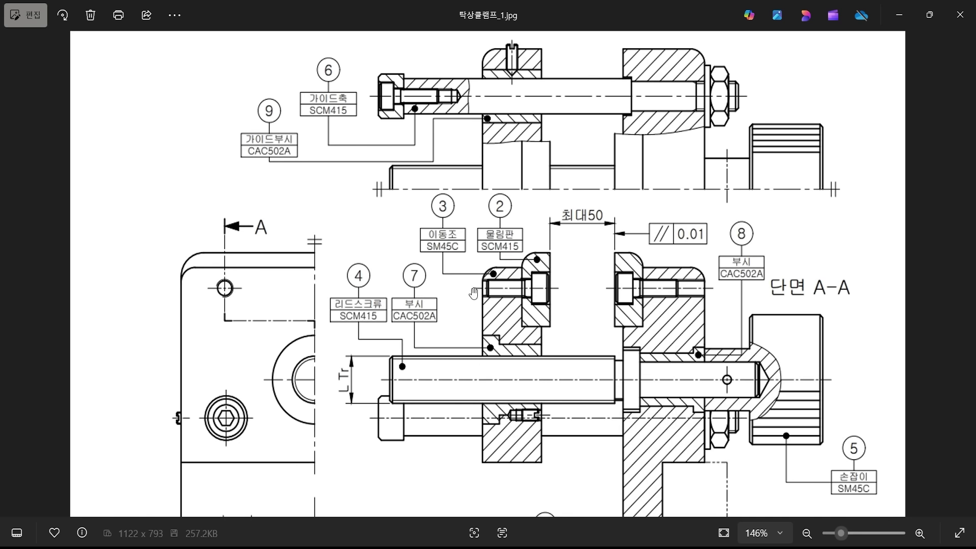
scroll(526, 288, "down", 3)
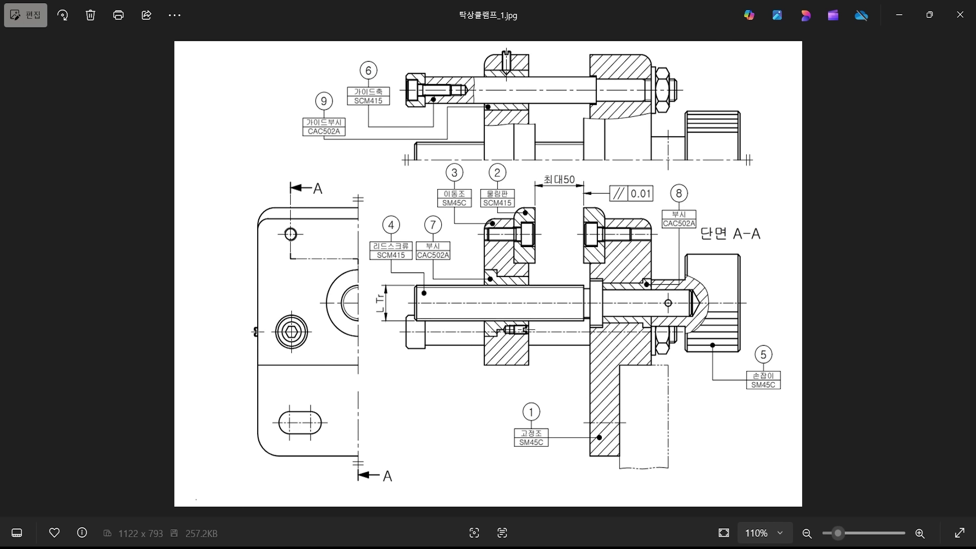
Switch back to AutoCAD and review the lead screw shaft, general notes, roughness legend and parts list, finishing with the drawing's full extents.
key("alt+Tab")
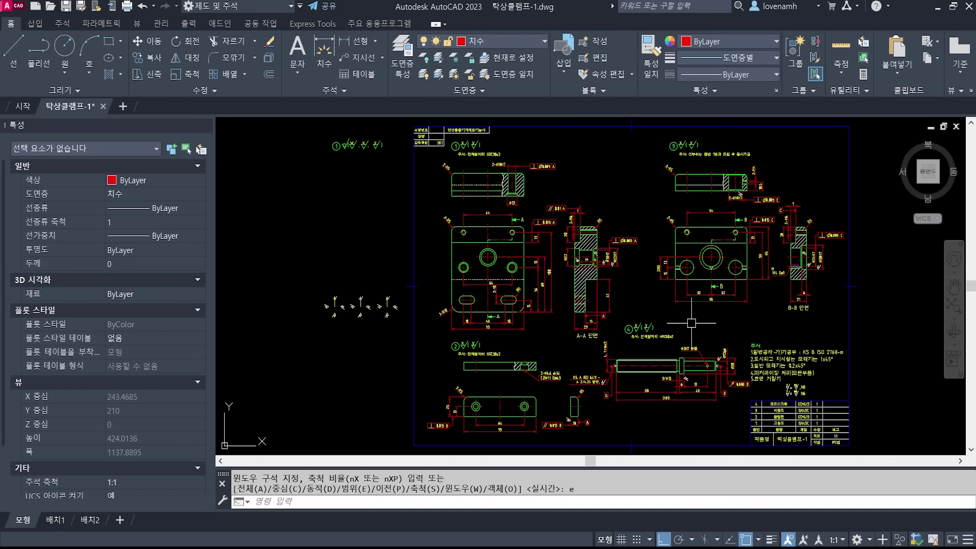
scroll(688, 327, "up", 4)
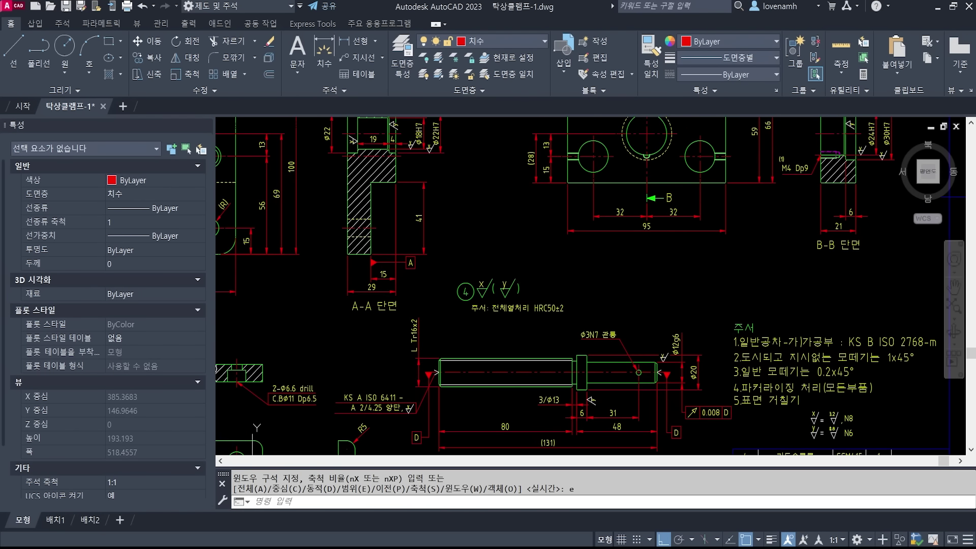
middle_click_drag(612, 284, 462, 213)
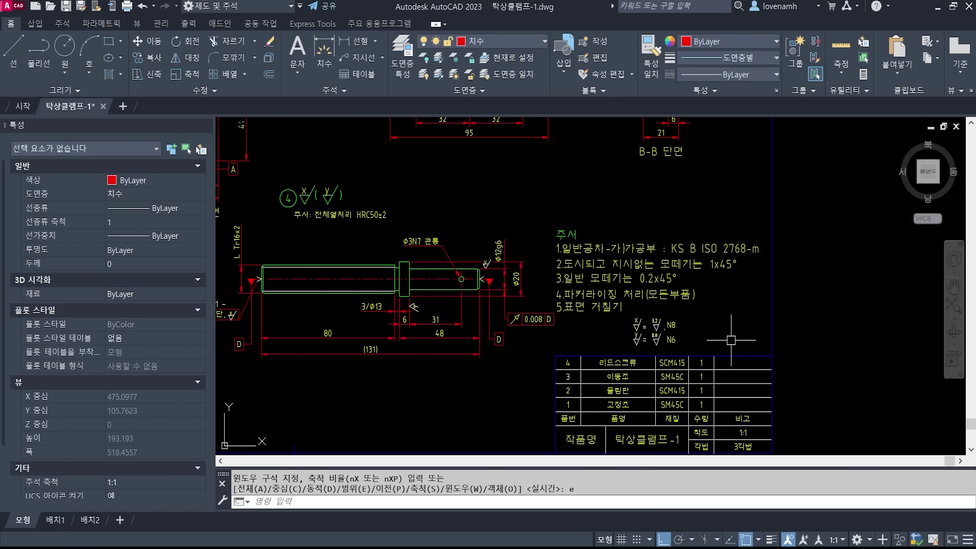
scroll(631, 338, "up", 5)
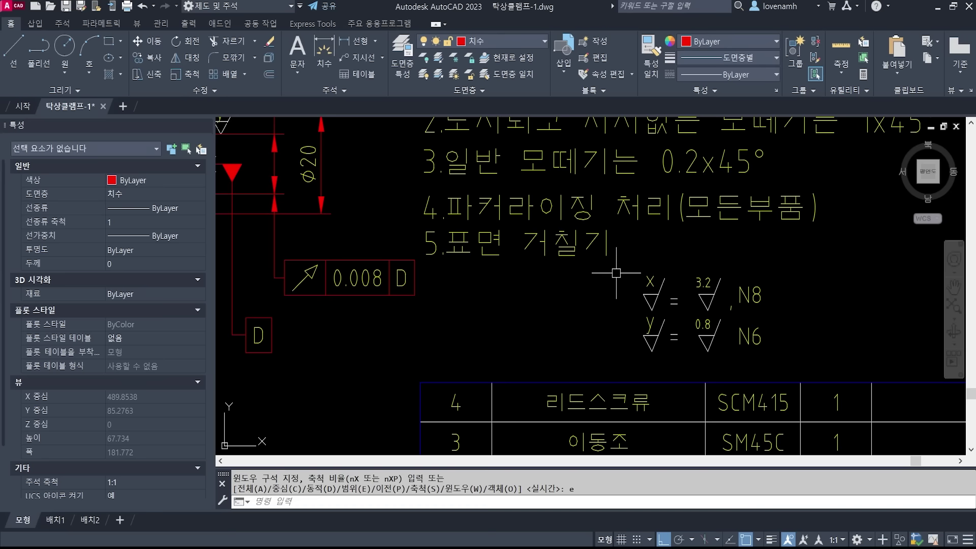
scroll(722, 282, "down", 5)
middle_click_drag(530, 247, 602, 324)
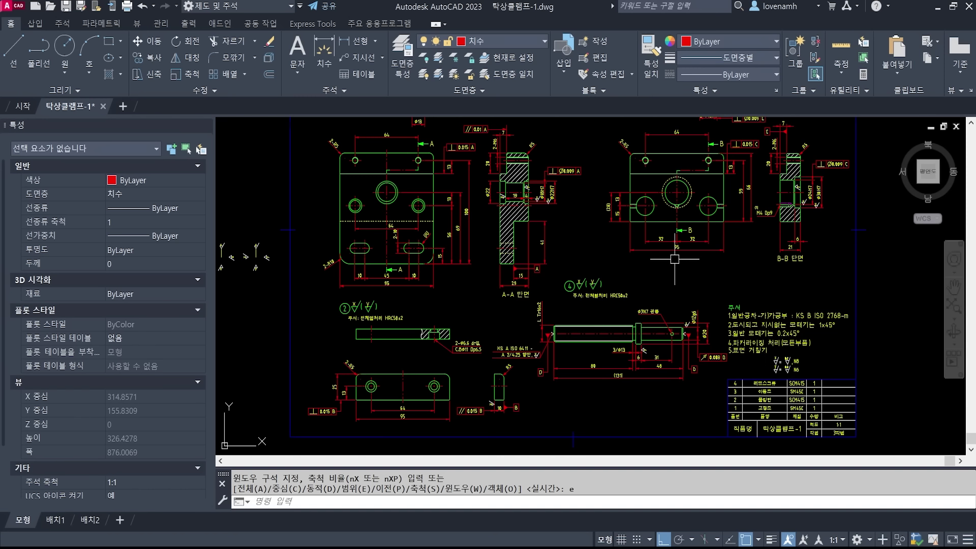
scroll(719, 285, "down", 3)
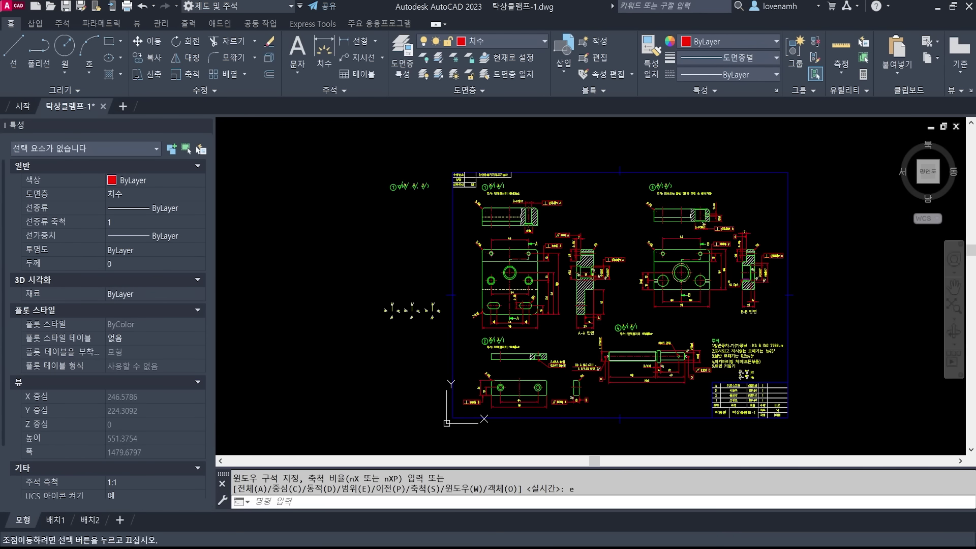
scroll(585, 328, "up", 1)
key("Return")
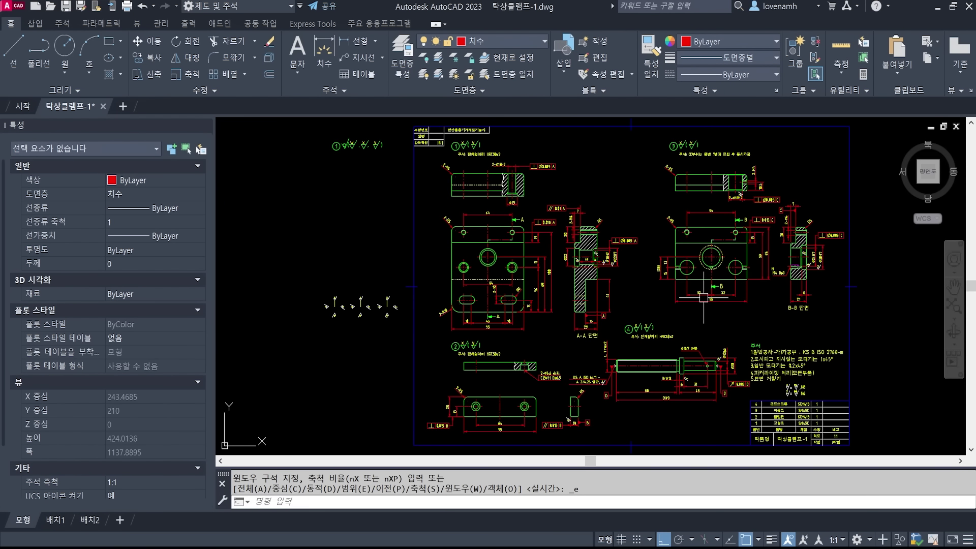